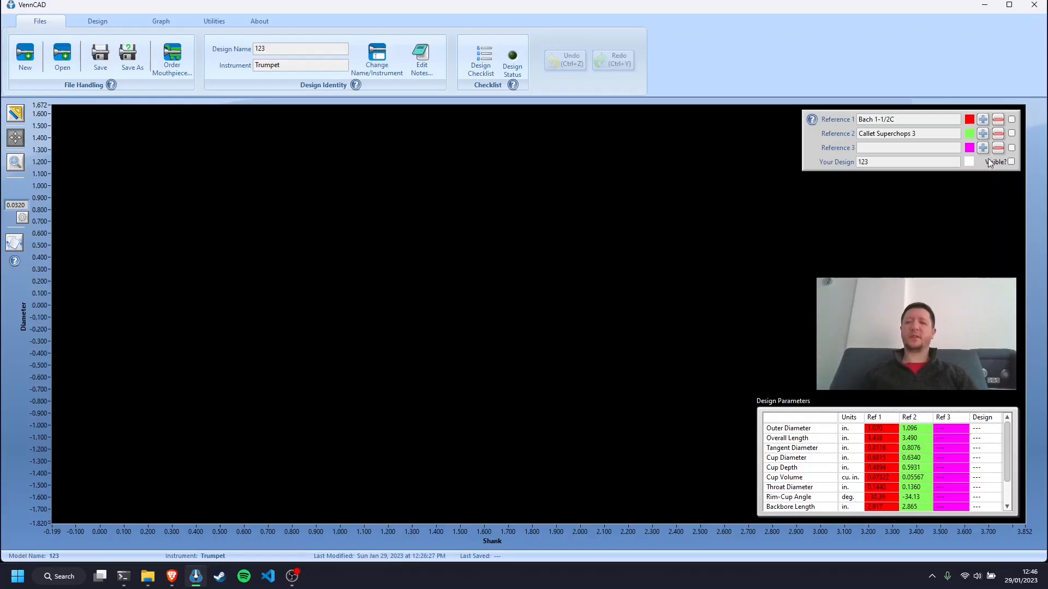
Display the Callet Superchops 3 reference and turn the graph upright to inspect its rim and cup profile.
left_click(1011, 133)
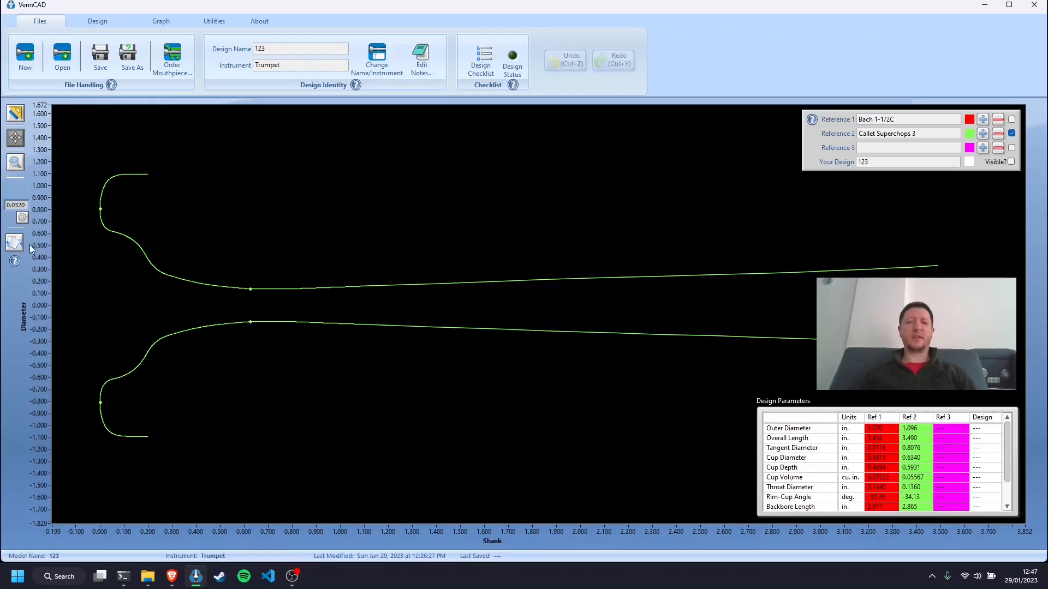
left_click(16, 243)
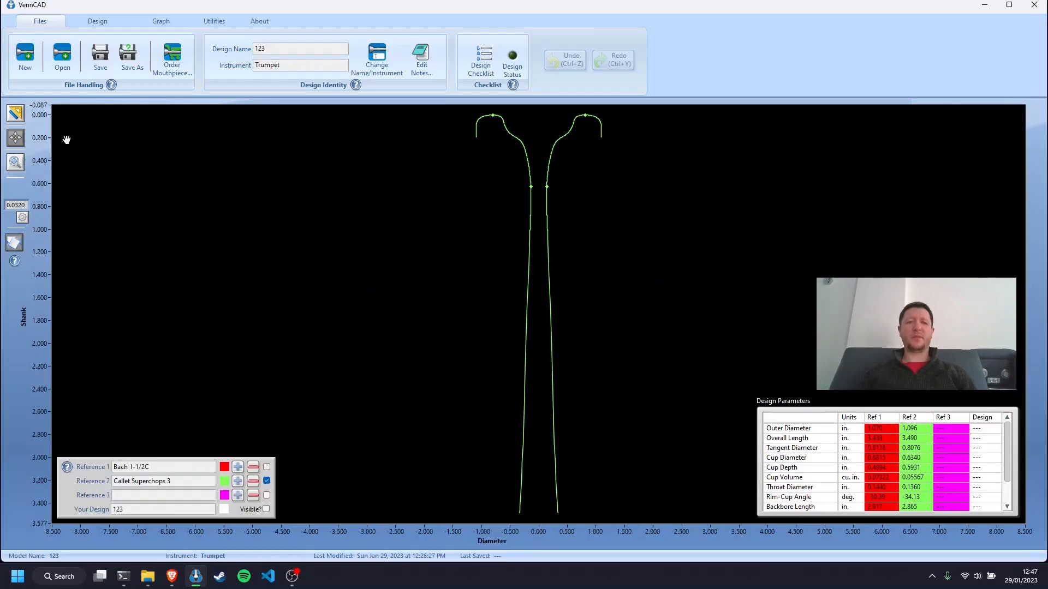
scroll(524, 276, "up", 5)
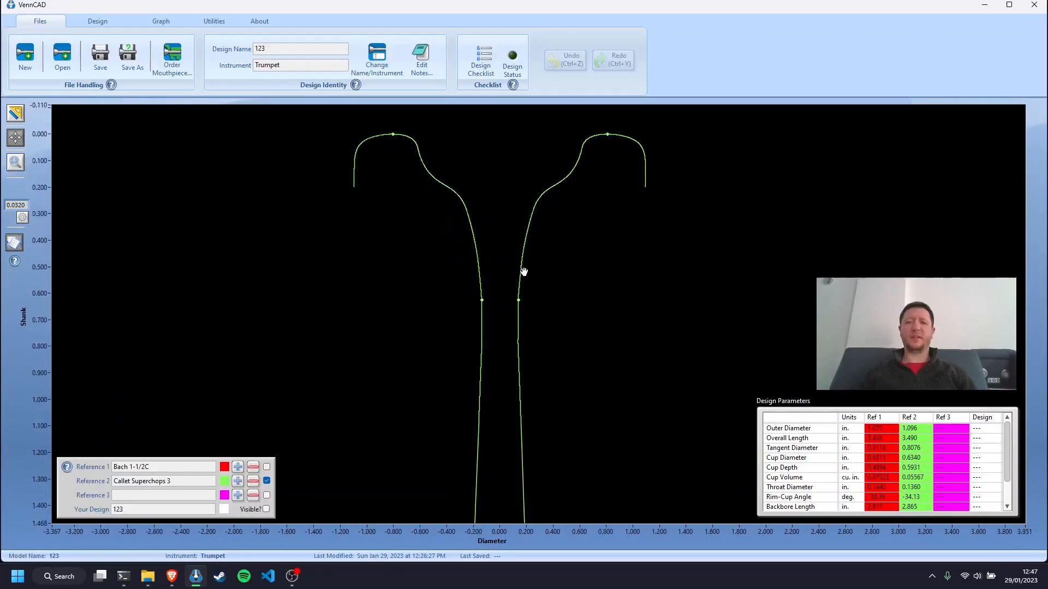
left_click_drag(524, 276, 558, 371)
scroll(480, 367, "up", 3)
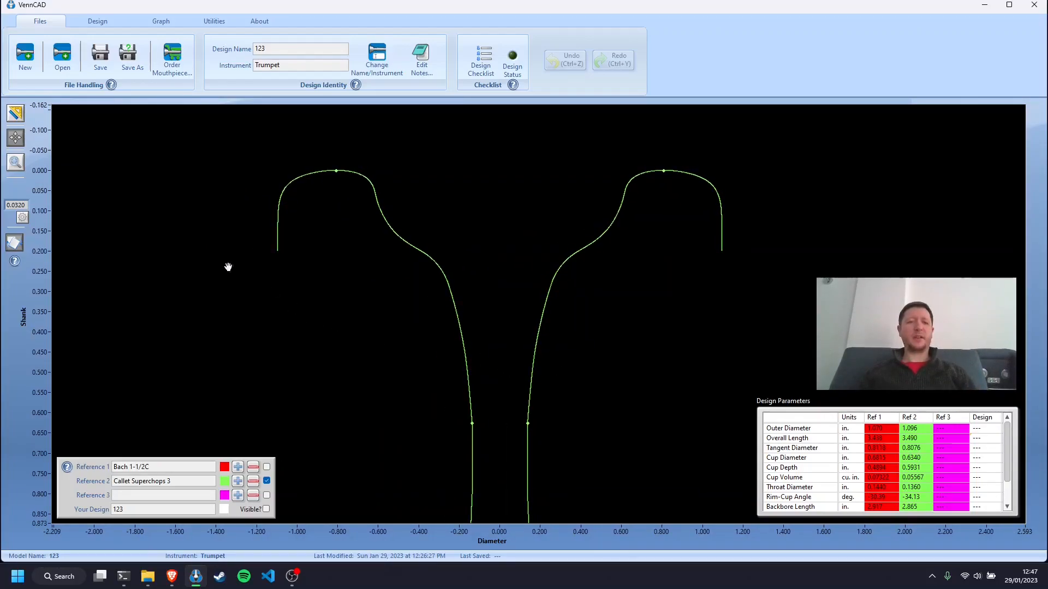
Return the graph to its horizontal orientation and overlay the Bach 1-1/2C reference on the Callet Superchops 3.
left_click(15, 242)
left_click(17, 138)
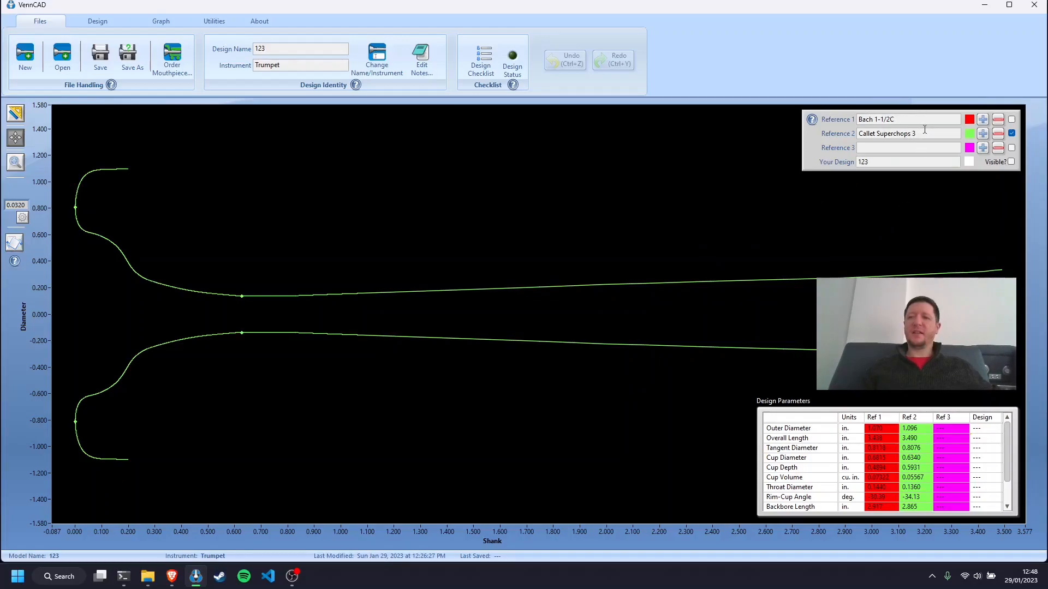
left_click(1011, 120)
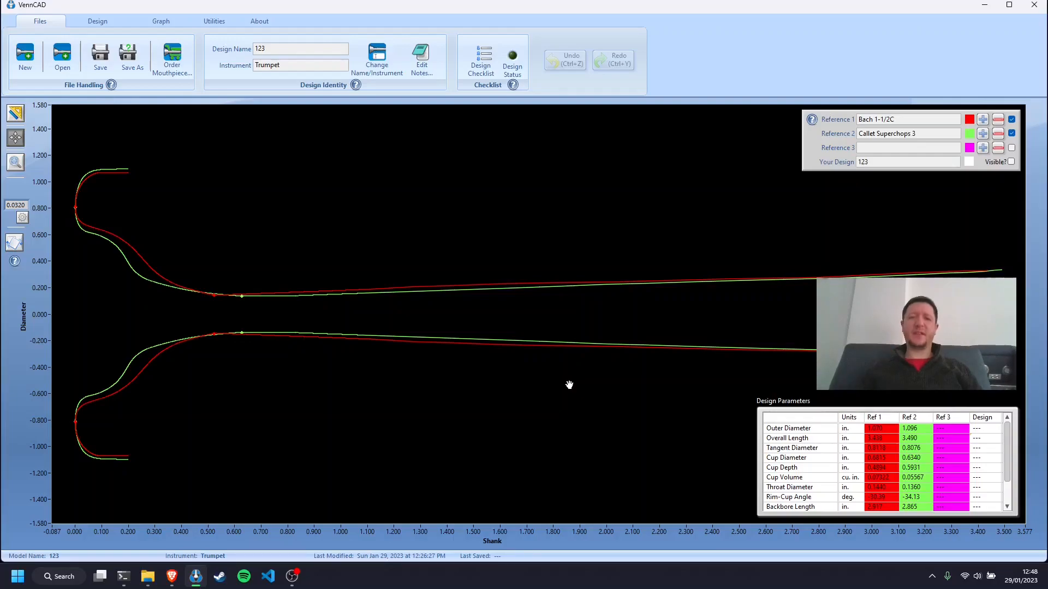
Compare the cup contours of the Bach 1-1/2C and Callet Superchops 3 on both halves of the graph.
left_click_drag(117, 304, 375, 323)
scroll(376, 330, "up", 2)
scroll(378, 328, "up", 3)
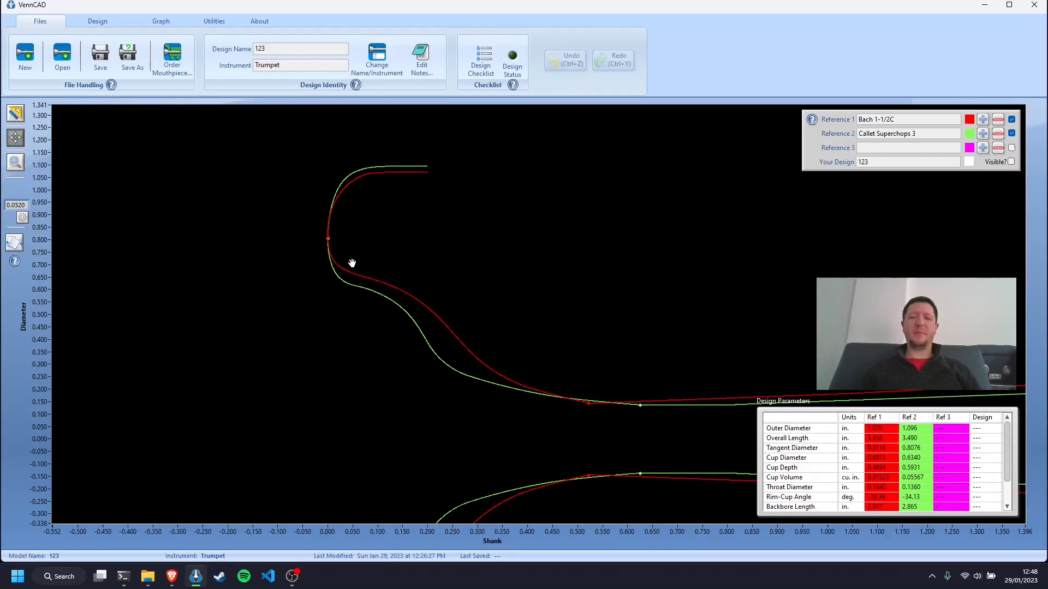
left_click_drag(353, 261, 417, 196)
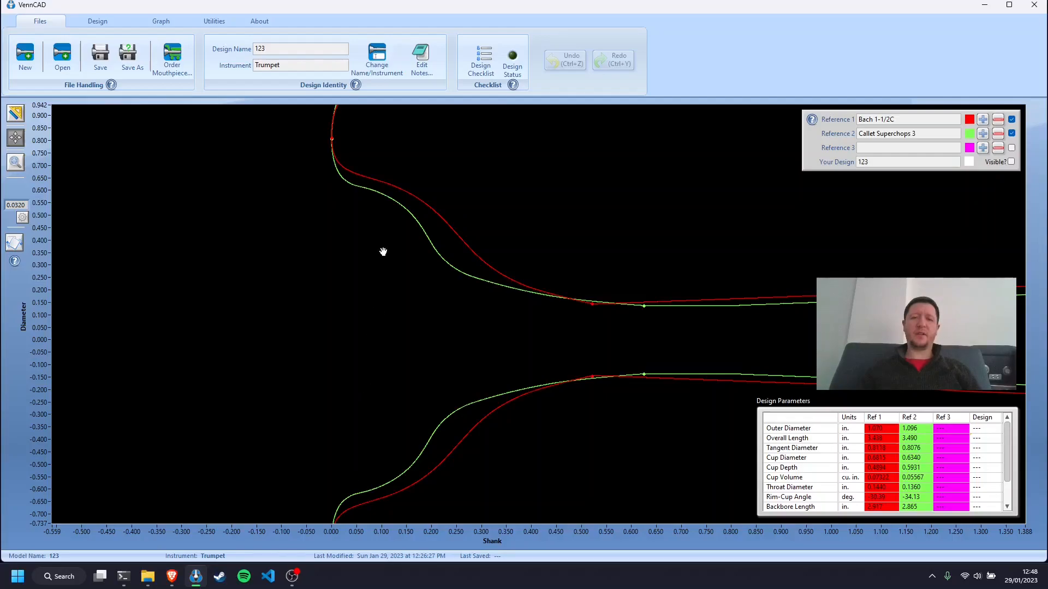
scroll(377, 304, "down", 2)
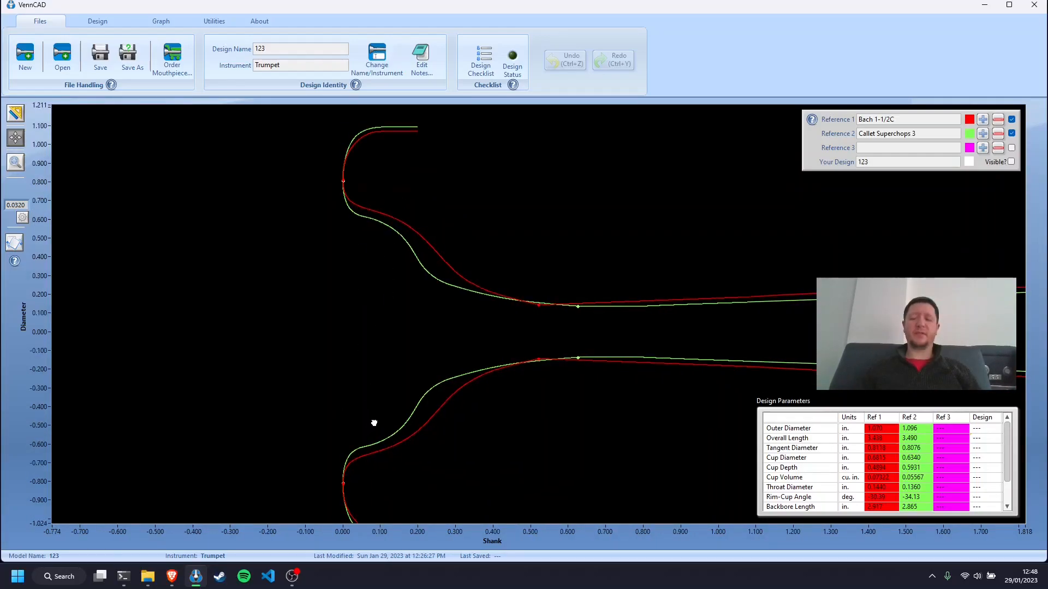
left_click_drag(373, 426, 385, 414)
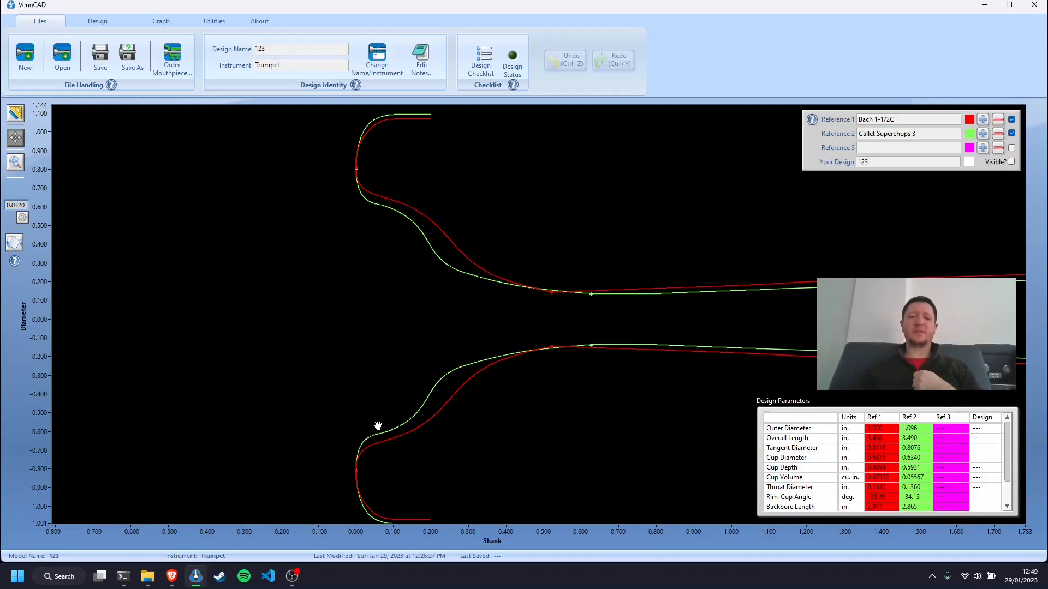
left_click_drag(402, 244, 396, 274)
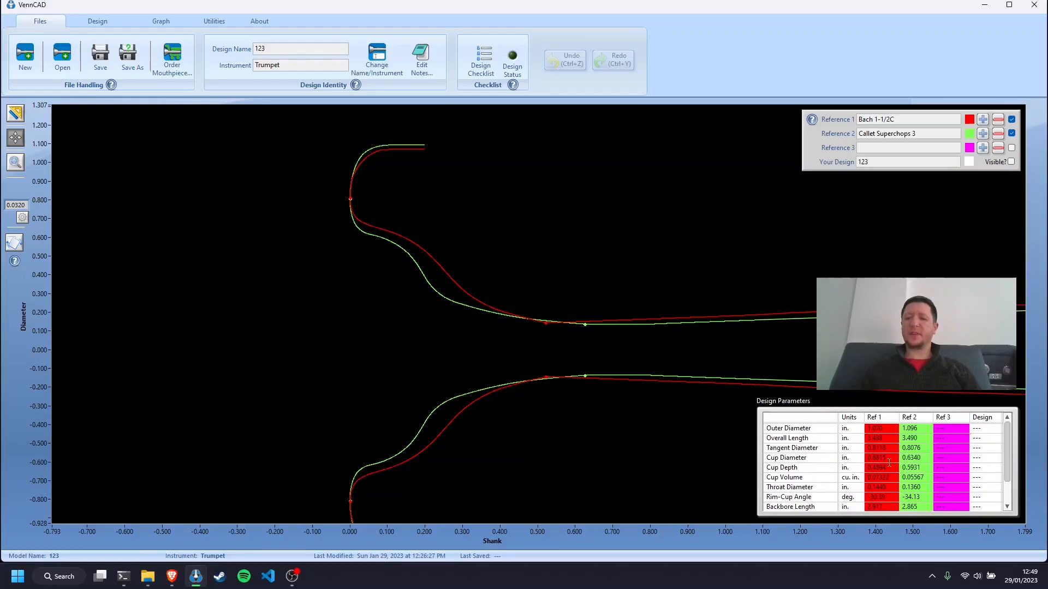
Compare the cup diameters of the two reference mouthpieces in the Design Parameters table.
double_click(871, 458)
left_click_drag(869, 457, 811, 454)
left_click_drag(924, 459, 901, 457)
left_click(693, 422)
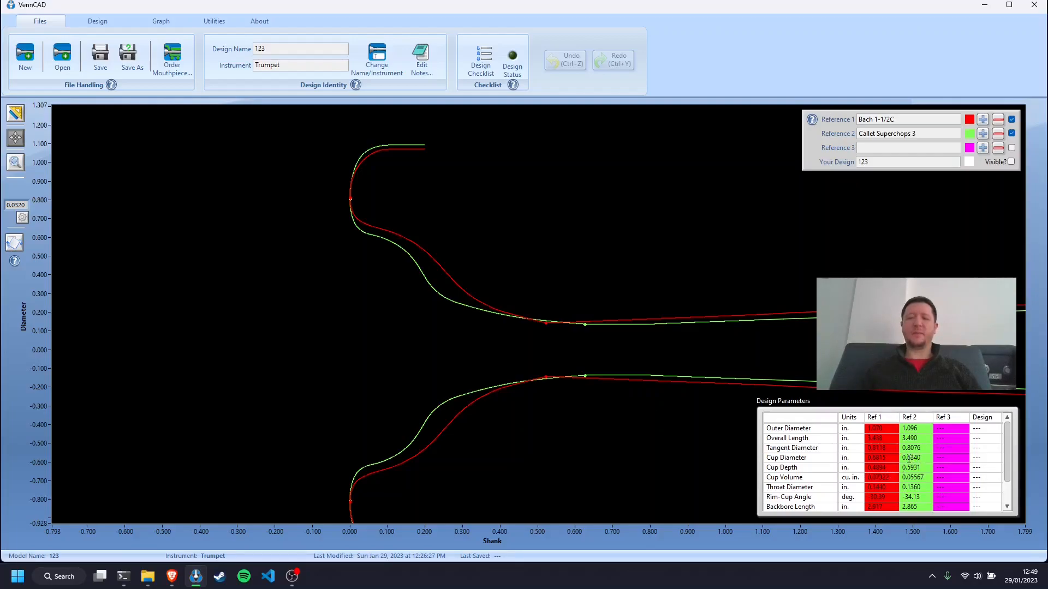
Examine the throat transition and outer rim edges of the two overlaid profiles.
left_click_drag(591, 381, 587, 358)
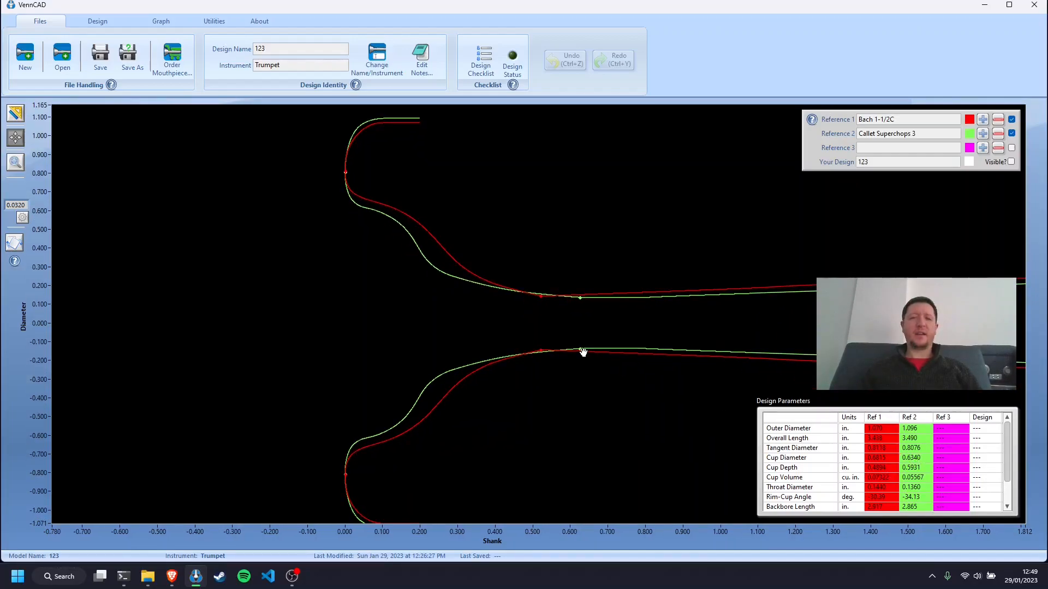
left_click_drag(472, 304, 440, 332)
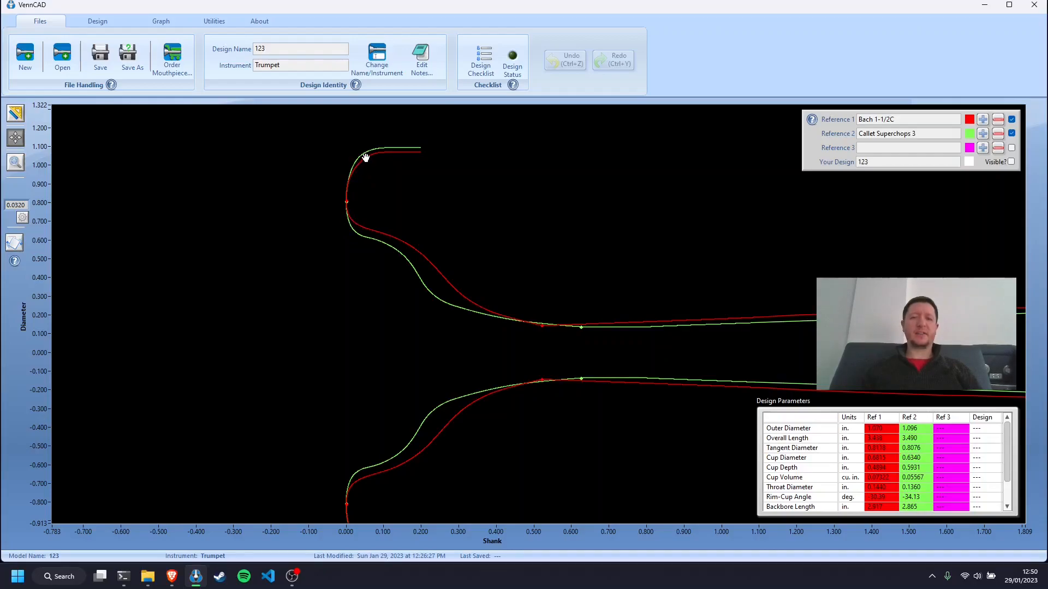
left_click_drag(346, 225, 369, 167)
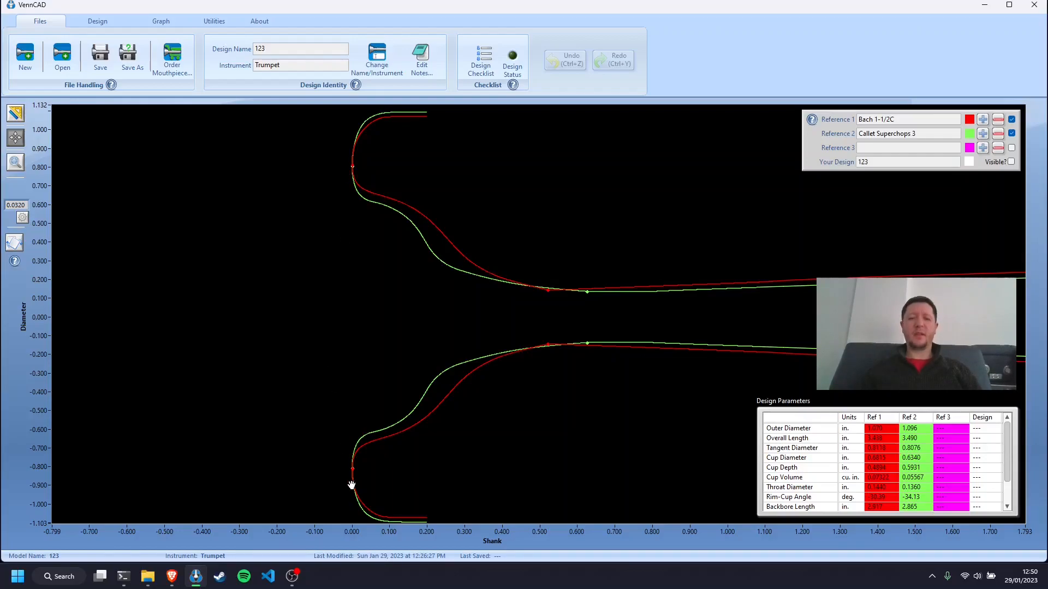
left_click_drag(357, 487, 444, 496)
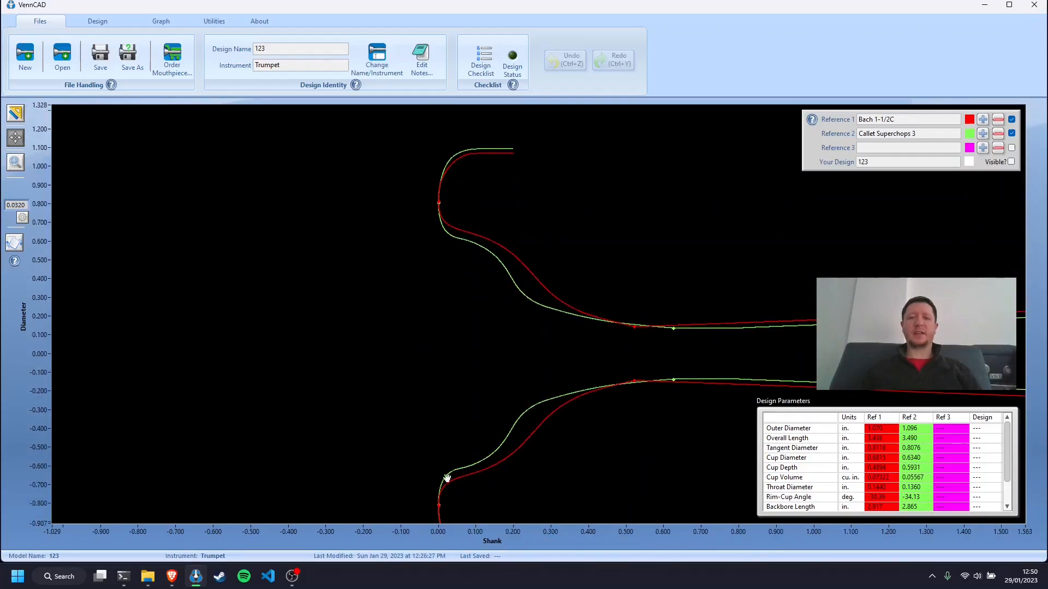
Examine up close how the two rims diverge on either side of their shared high point.
left_click_drag(448, 305, 426, 356)
scroll(422, 290, "up", 3)
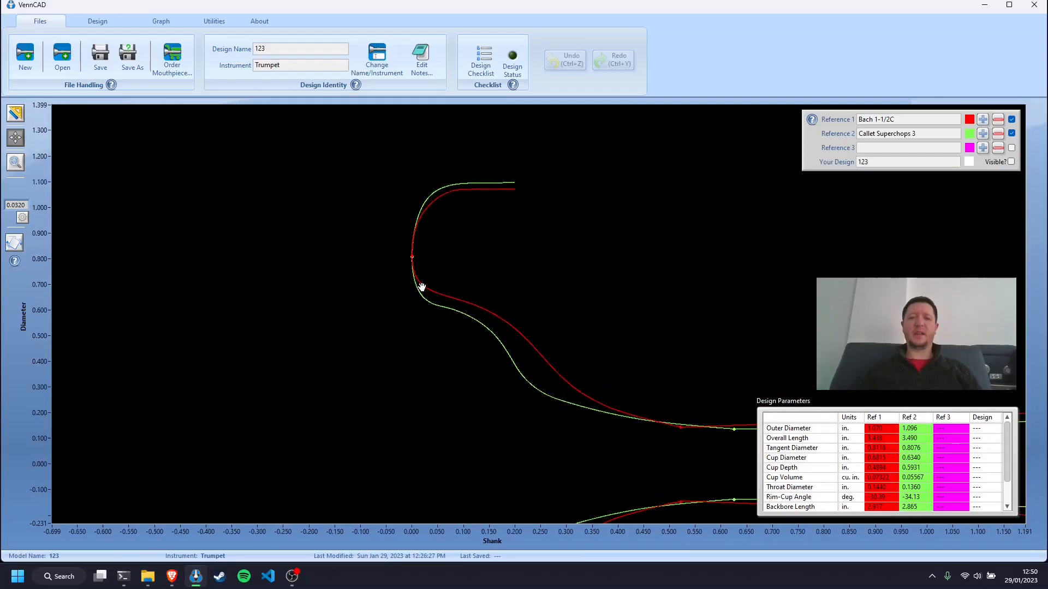
left_click_drag(472, 256, 473, 304)
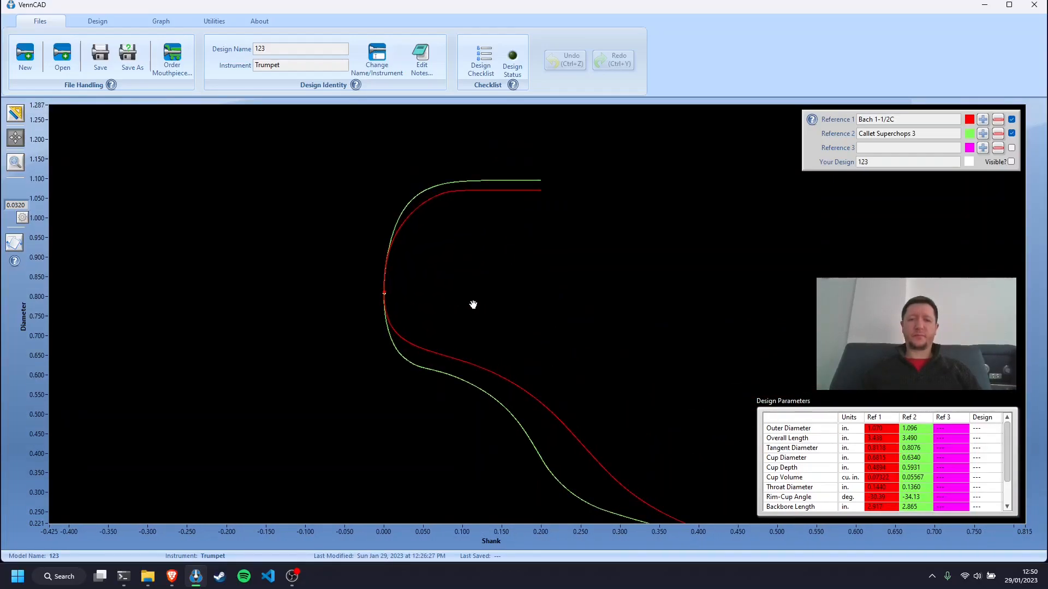
scroll(382, 298, "up", 3)
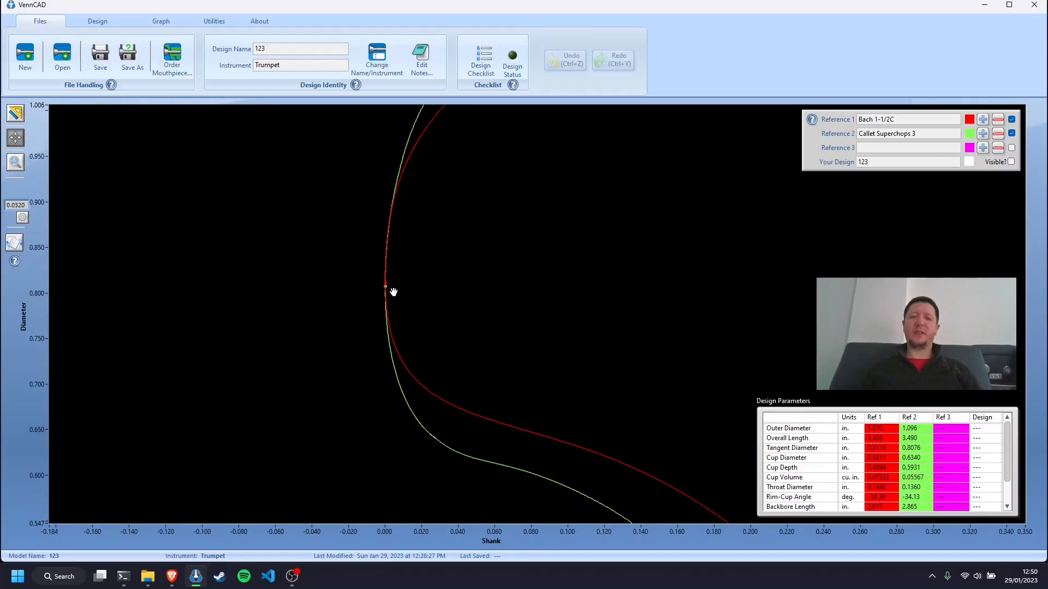
scroll(392, 292, "down", 3)
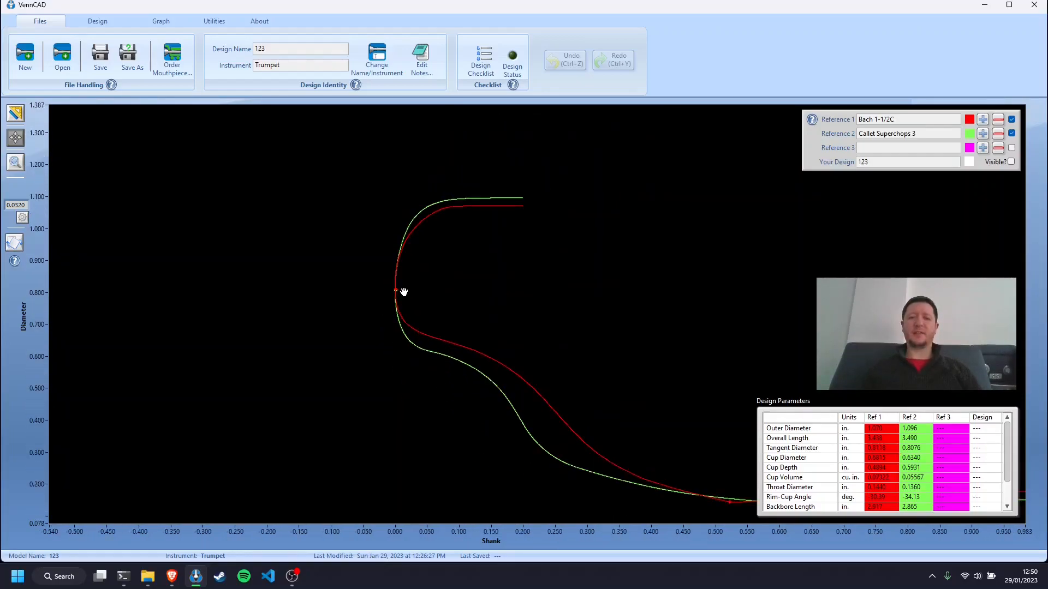
scroll(435, 290, "down", 3)
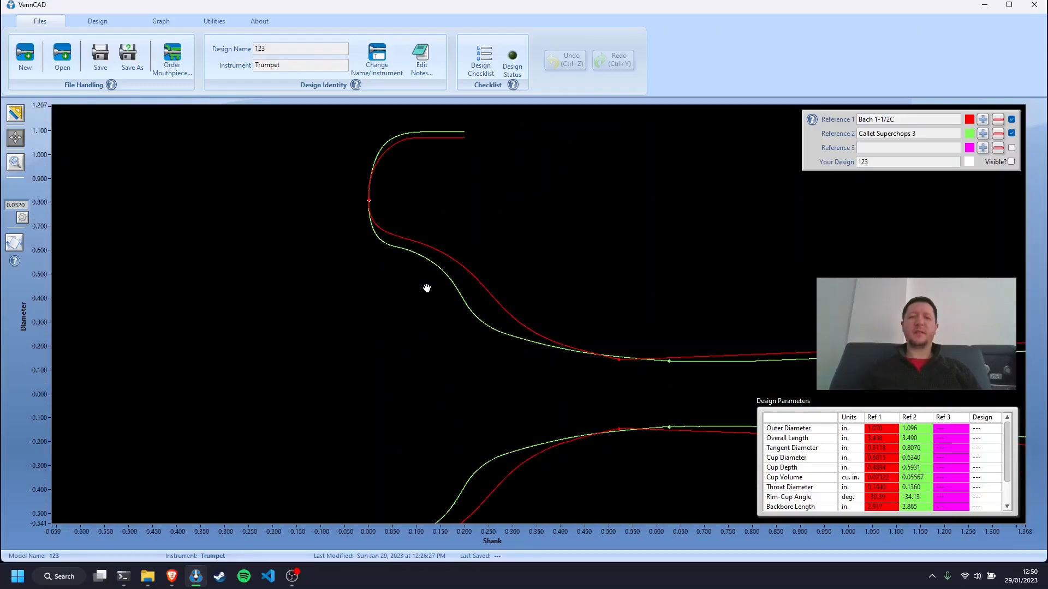
Compare the inner rim and cup shapes of both references, ending with the throat and backbore in view.
left_click_drag(427, 318, 423, 306)
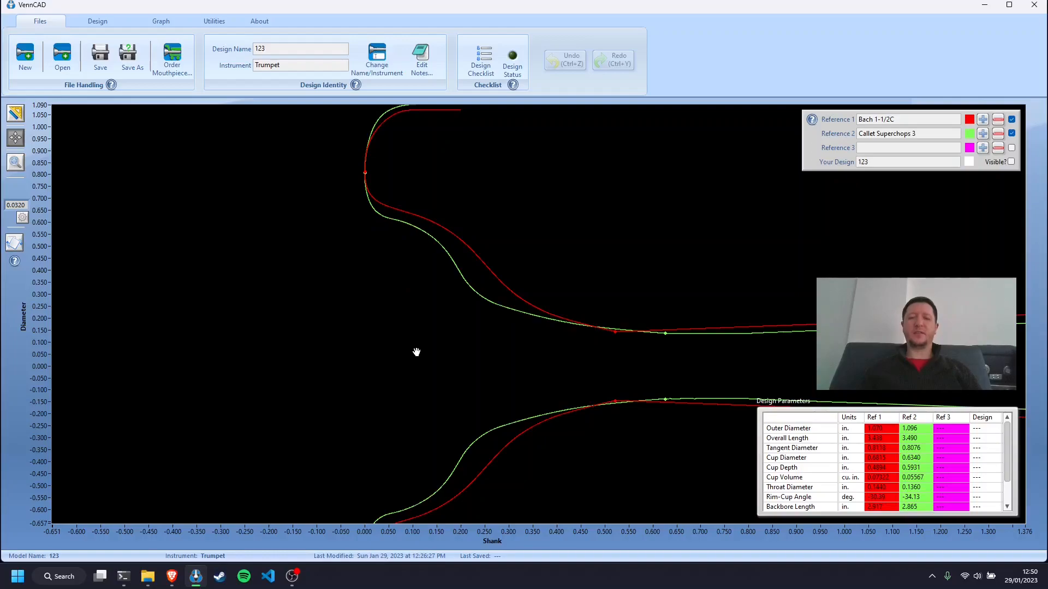
left_click_drag(400, 306, 402, 335)
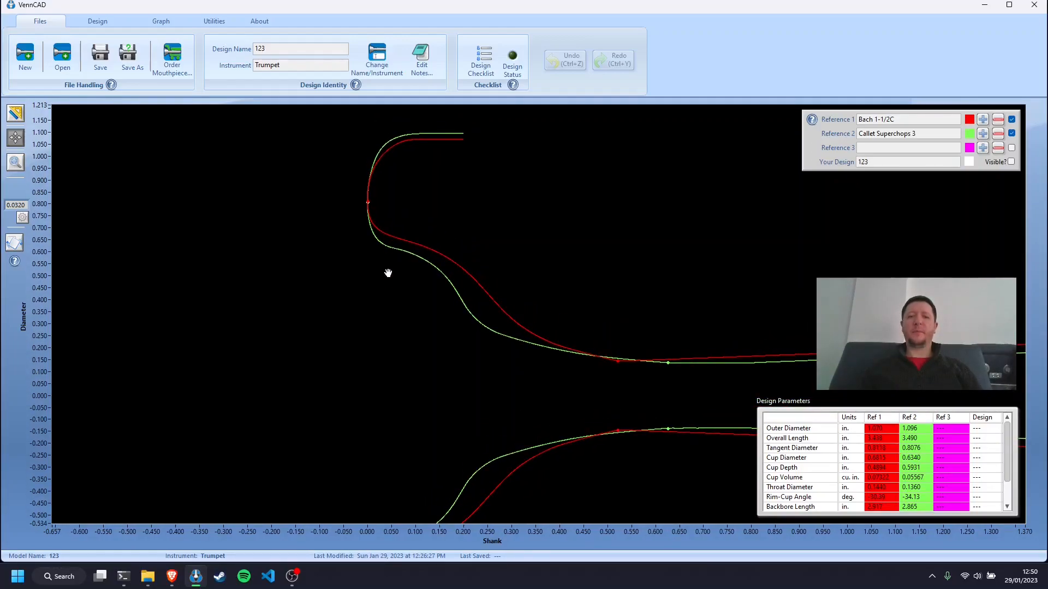
mouse_move(394, 365)
left_mouse_down()
mouse_move(394, 307)
mouse_move(412, 313)
mouse_move(411, 353)
left_mouse_up()
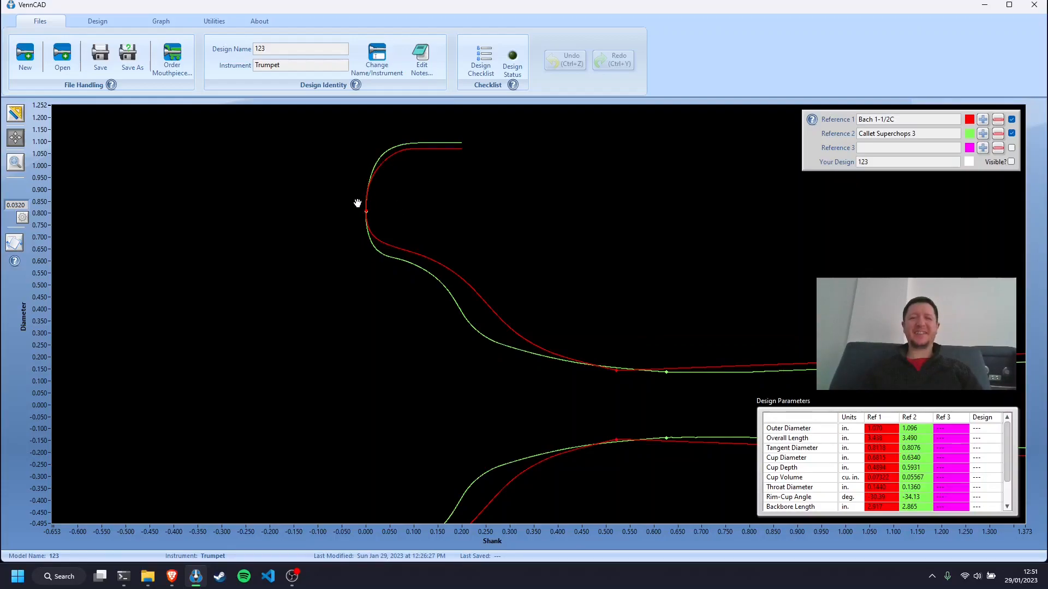
left_click_drag(418, 304, 415, 329)
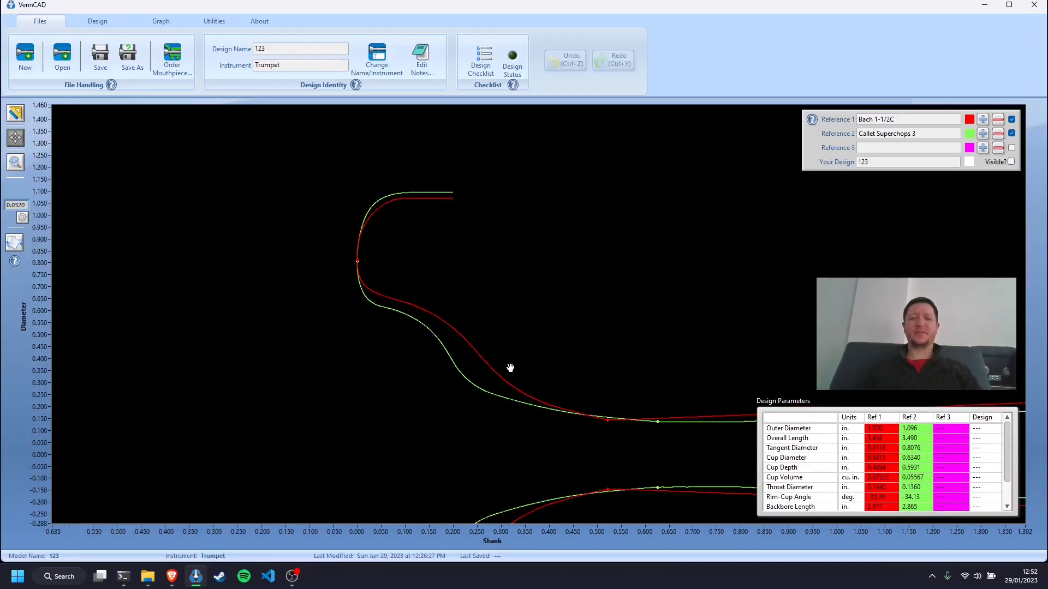
scroll(373, 358, "down", 1)
scroll(404, 393, "down", 2)
left_click_drag(402, 423, 167, 302)
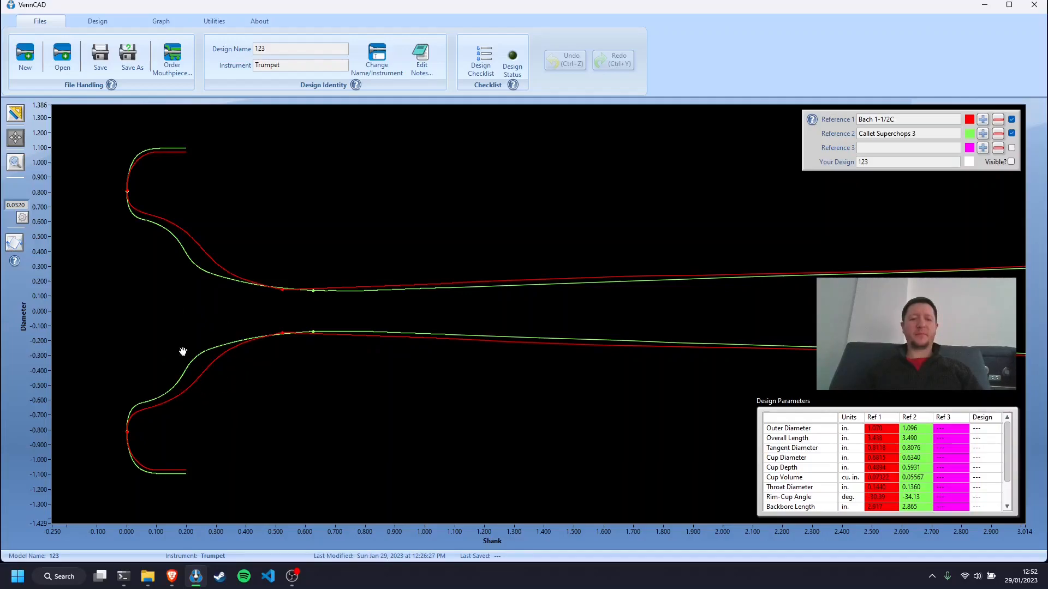
Switch to the Brave browser and open the website trumpetpla.net.
left_click(177, 576)
left_click(316, 27)
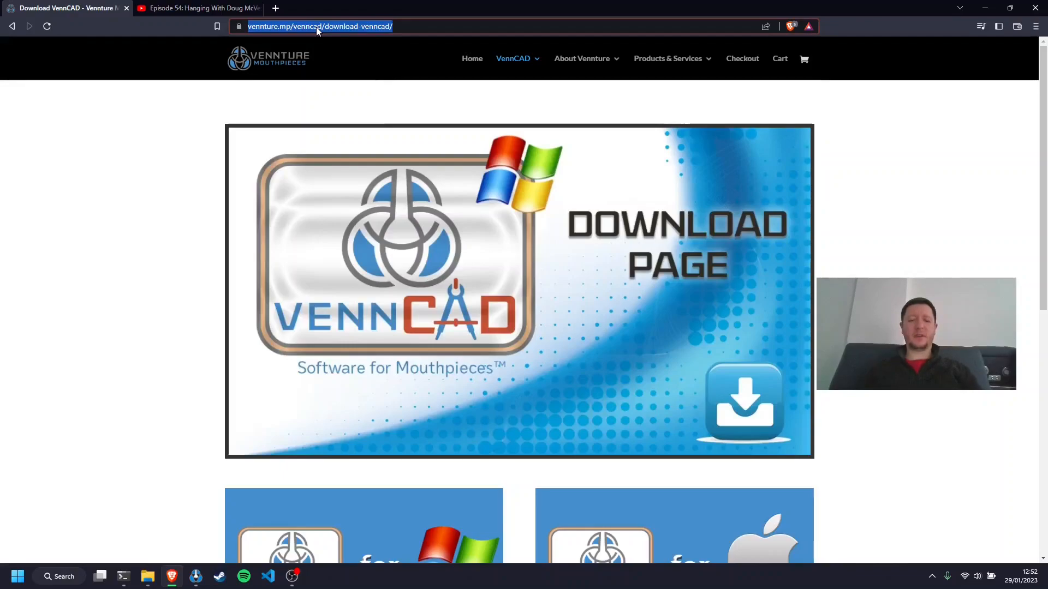
type("trumpetpla.net")
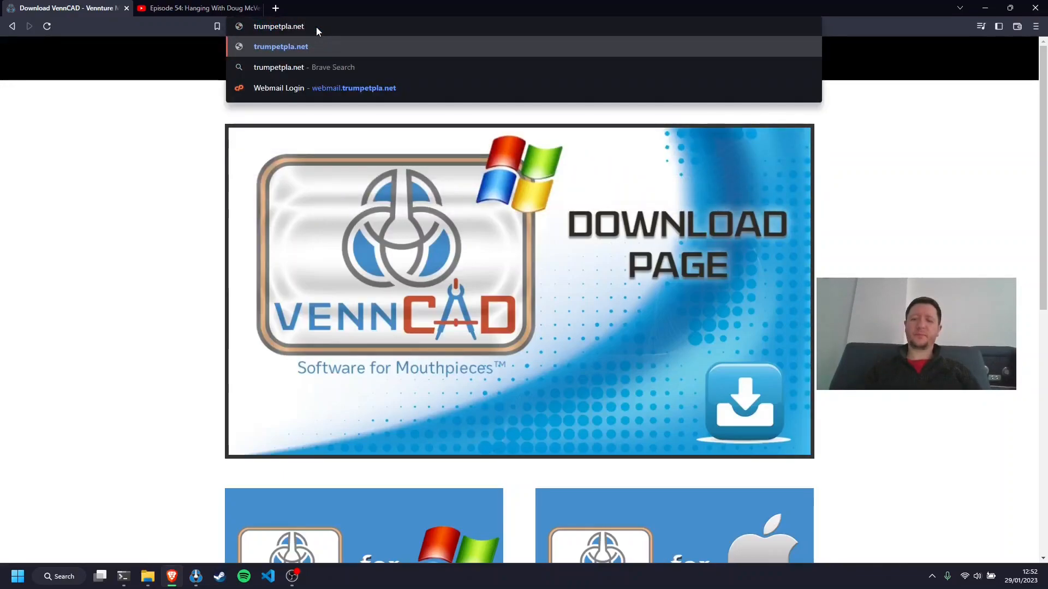
key("Return")
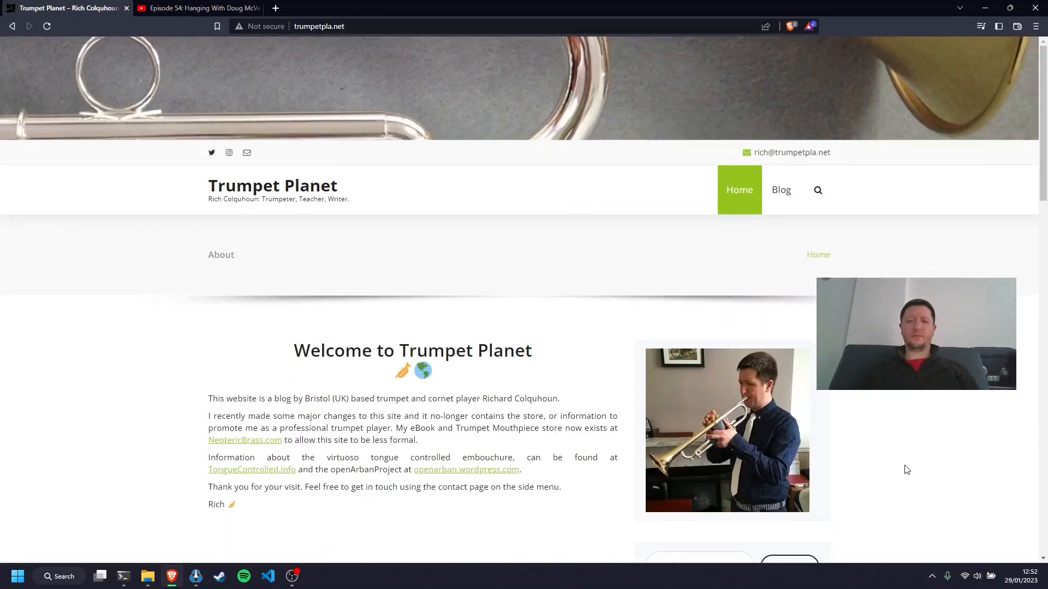
Look over the Trumpet Planet home page and open its Blog page.
scroll(921, 433, "down", 4)
scroll(917, 425, "up", 4)
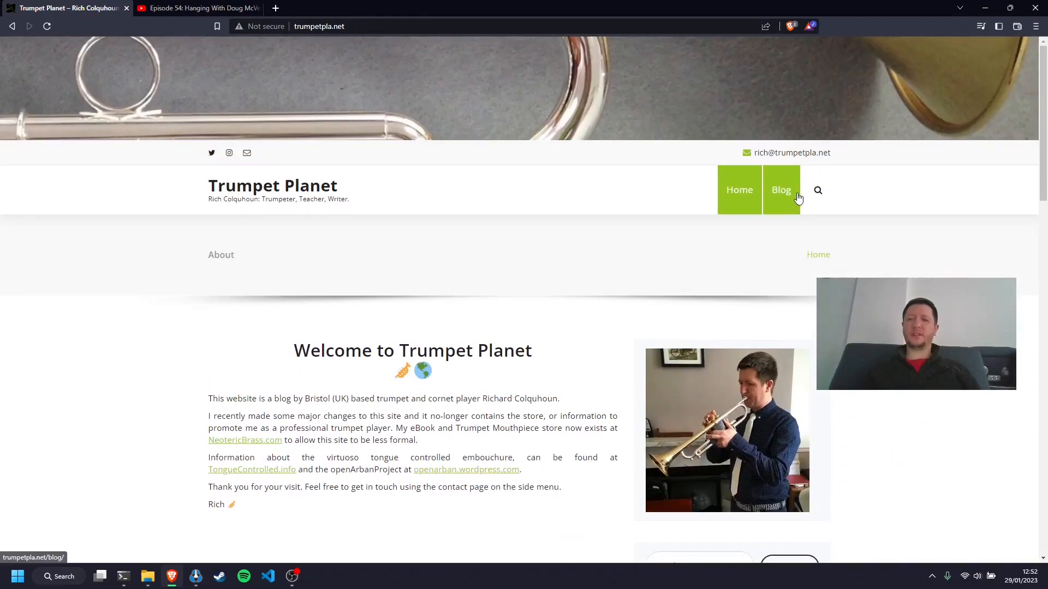
scroll(786, 207, "down", 4)
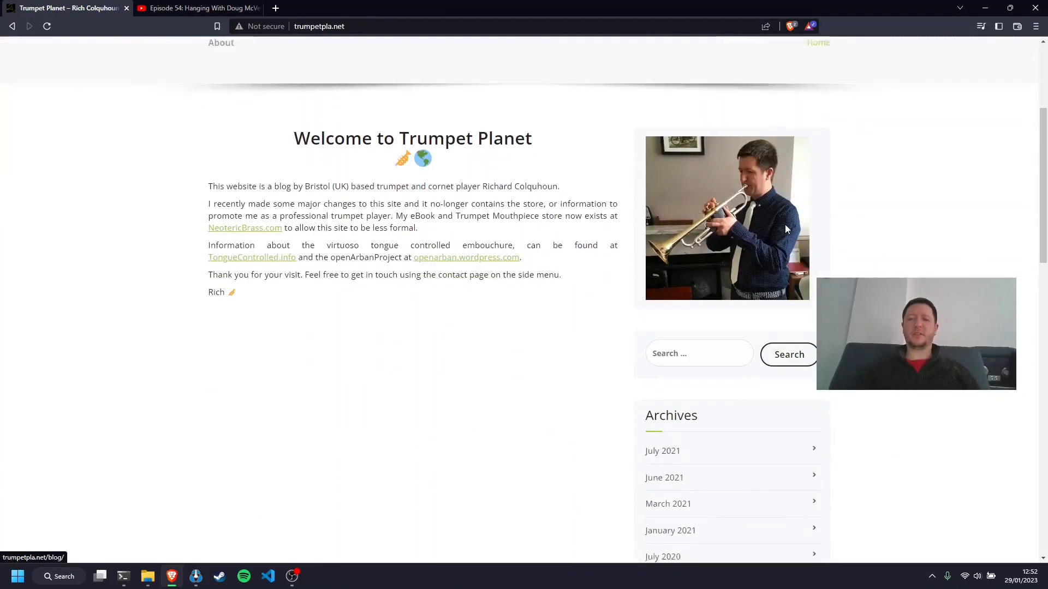
scroll(865, 227, "up", 4)
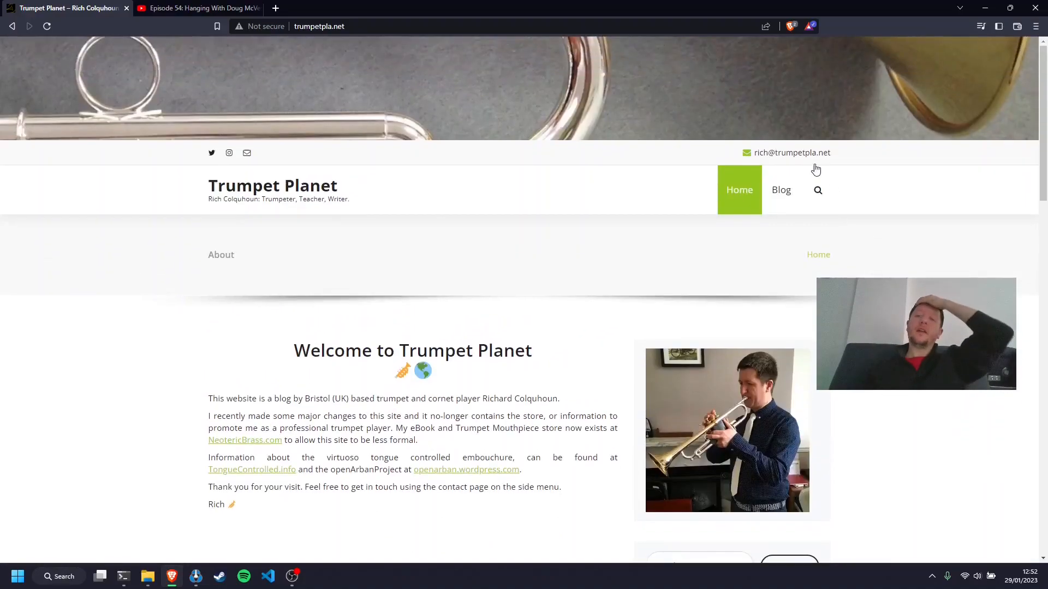
left_click(765, 213)
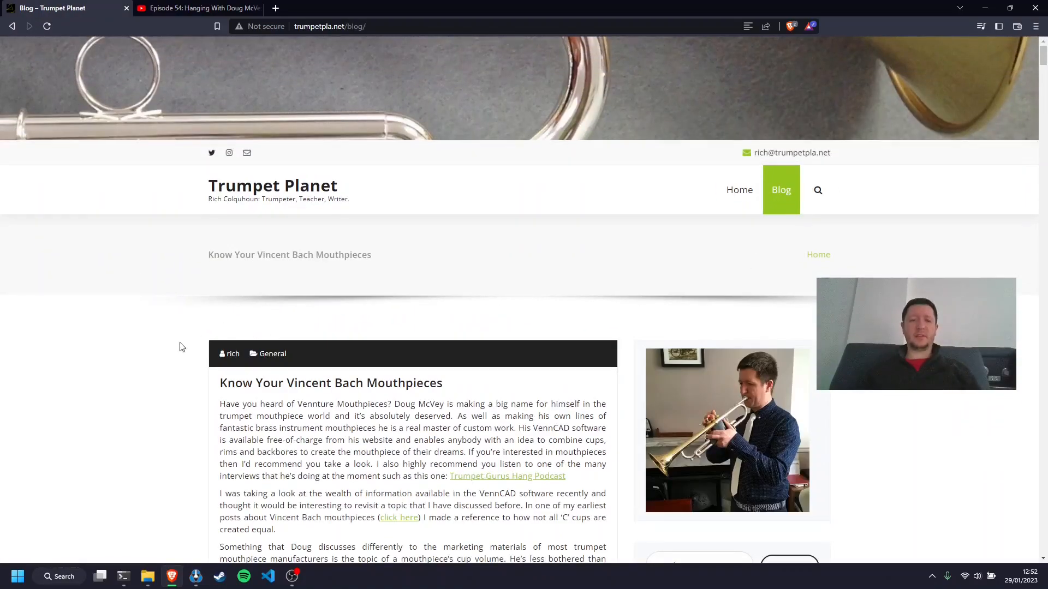
Read the introduction and cup volume table of the post Know Your Vincent Bach Mouthpieces, dismissing the browser notification.
scroll(175, 363, "down", 1)
scroll(174, 362, "down", 3)
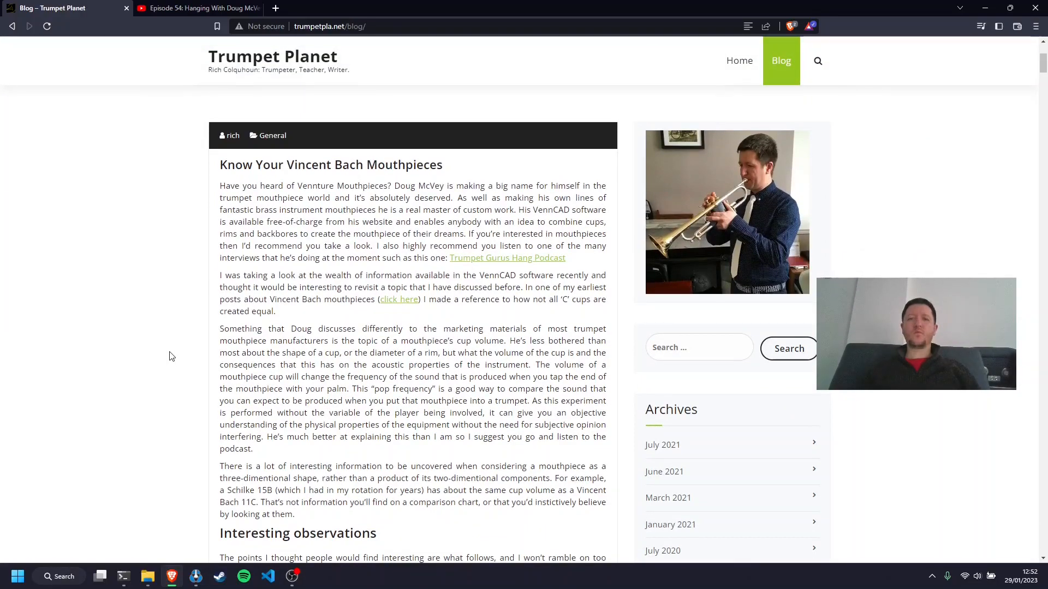
scroll(175, 367, "down", 7)
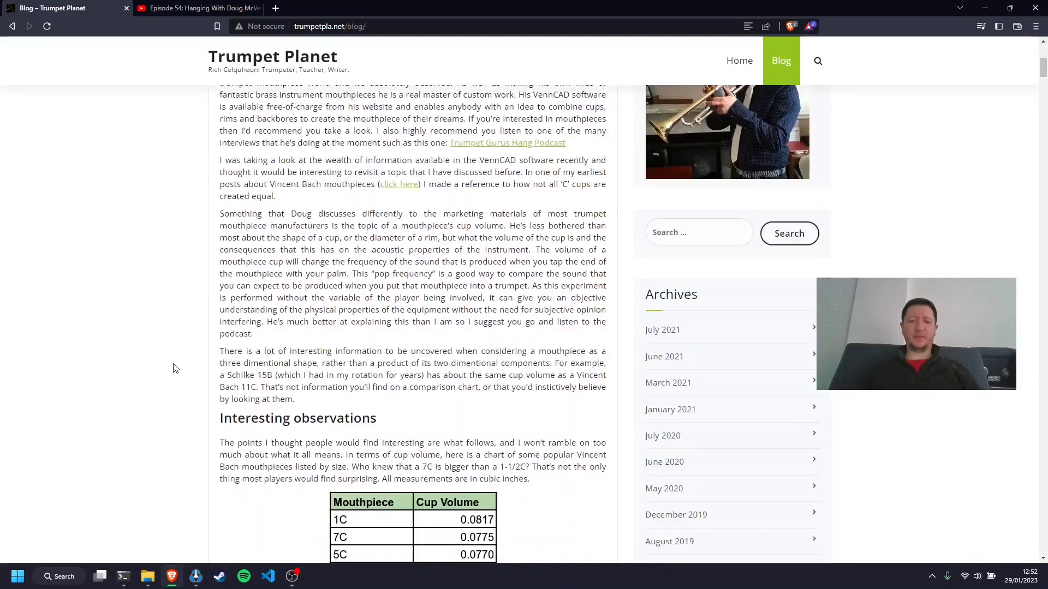
scroll(172, 366, "down", 1)
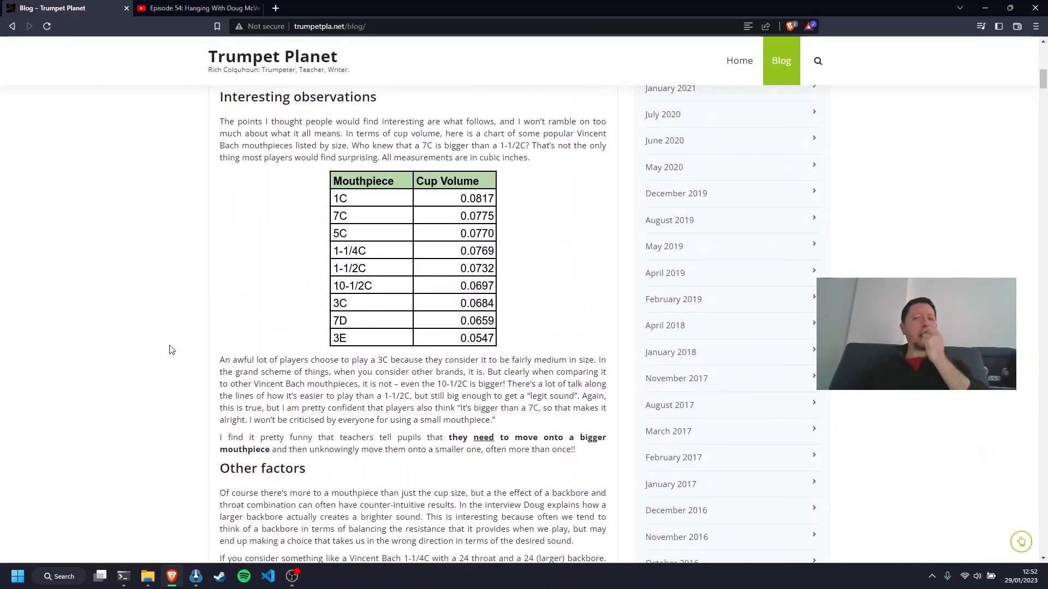
scroll(276, 301, "up", 1)
scroll(277, 301, "up", 8)
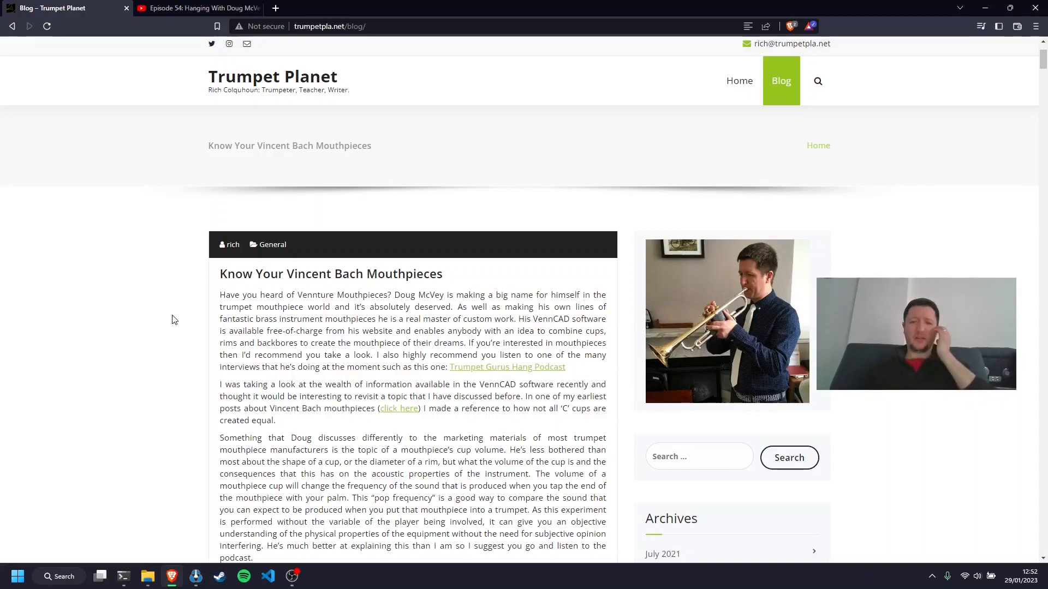
scroll(173, 321, "down", 3)
scroll(174, 324, "down", 8)
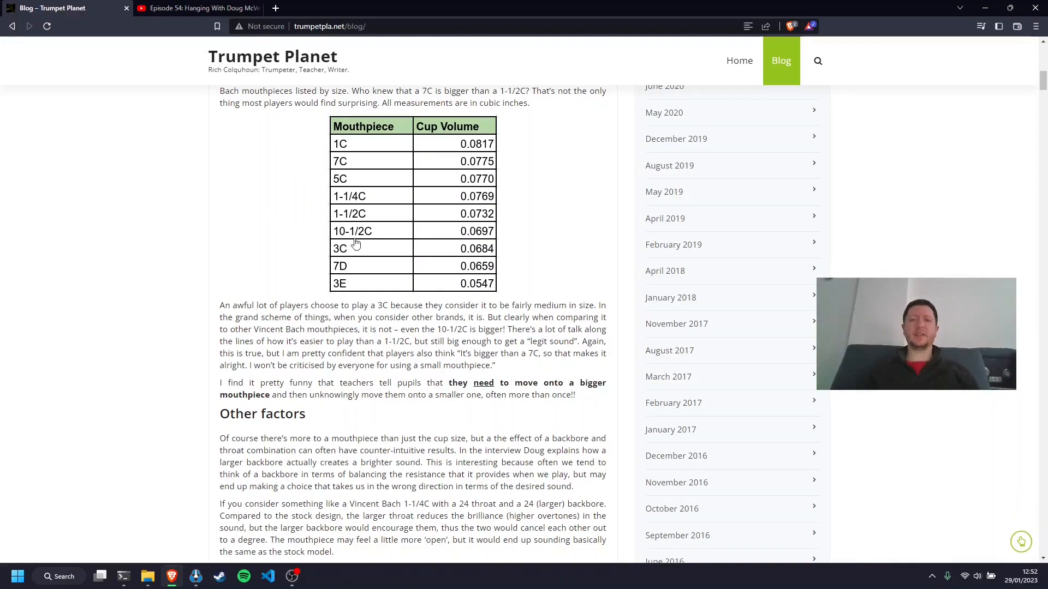
scroll(534, 281, "up", 2)
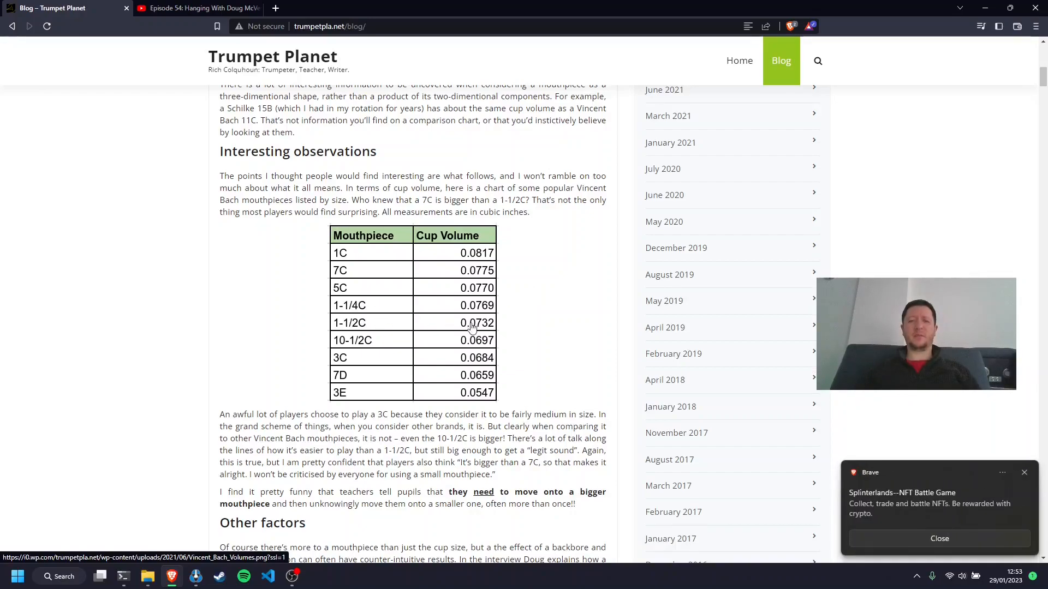
left_click(960, 541)
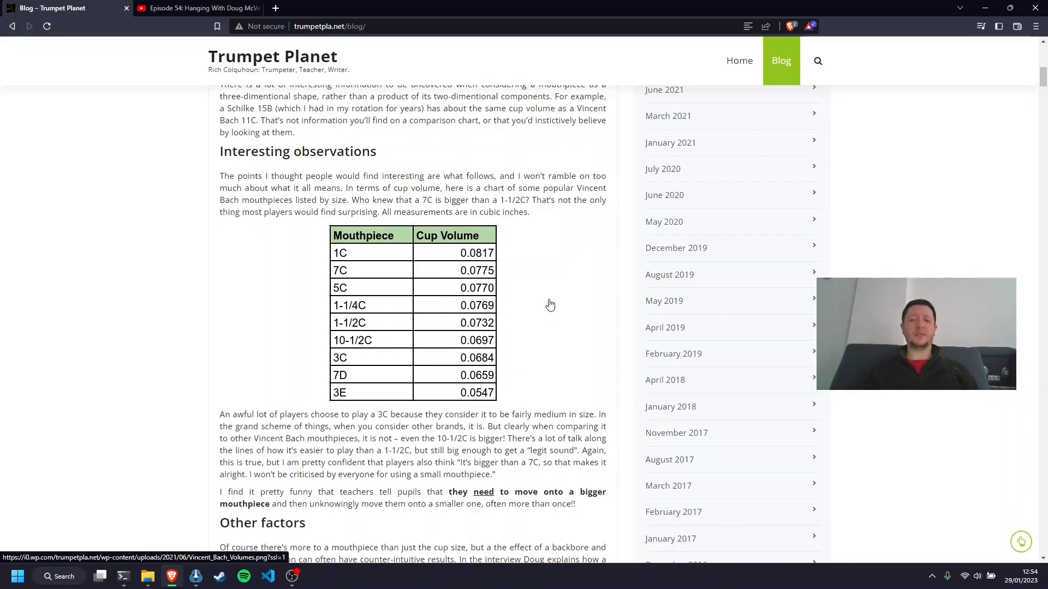
Read the comments around the cup volume table and the Other factors section, ending back at the start of the post.
scroll(560, 385, "down", 2)
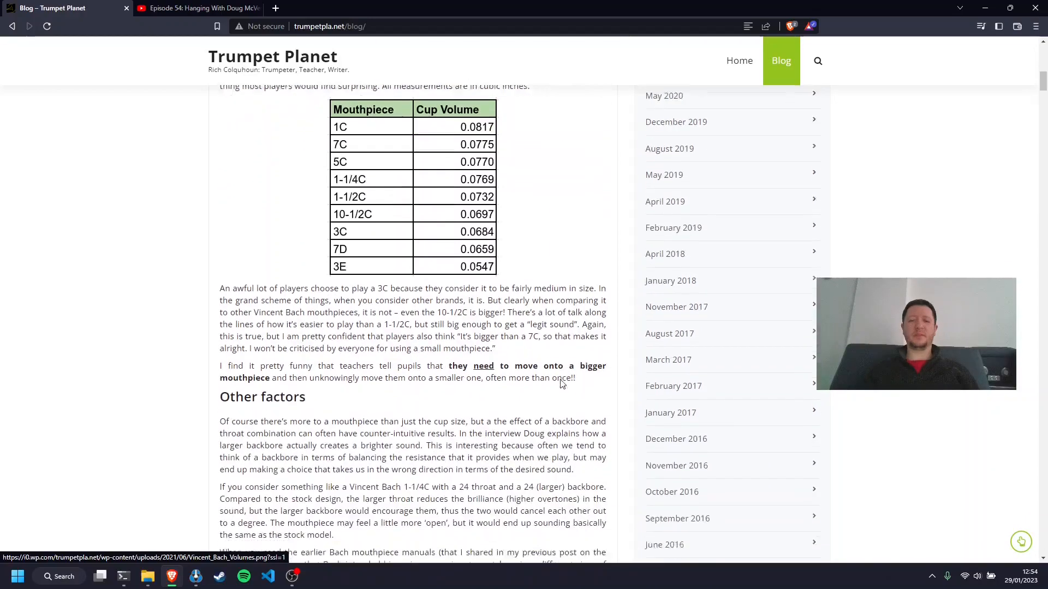
scroll(561, 383, "down", 2)
scroll(561, 404, "up", 4)
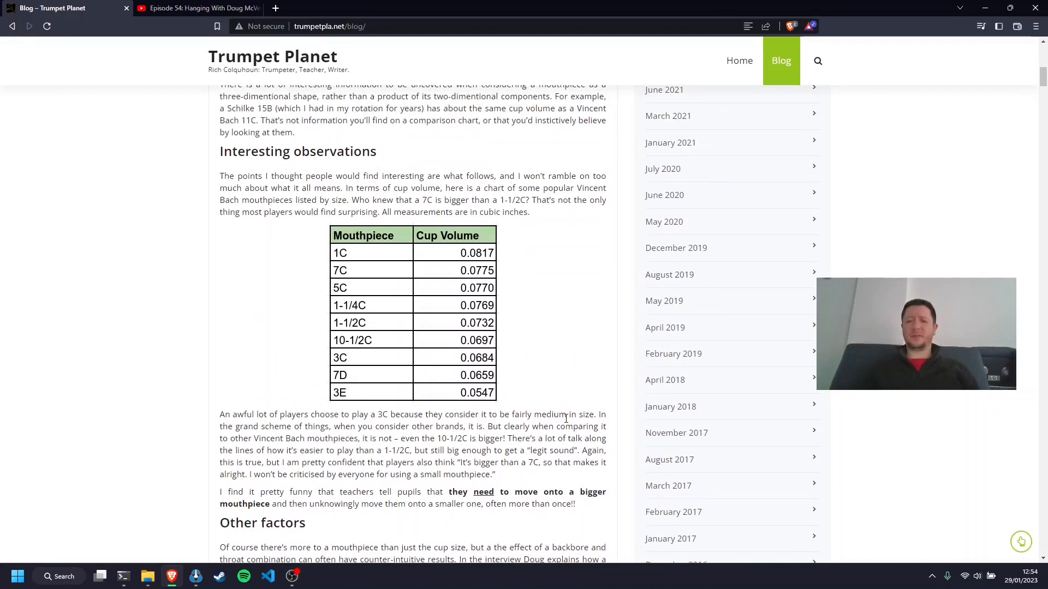
scroll(566, 424, "up", 1)
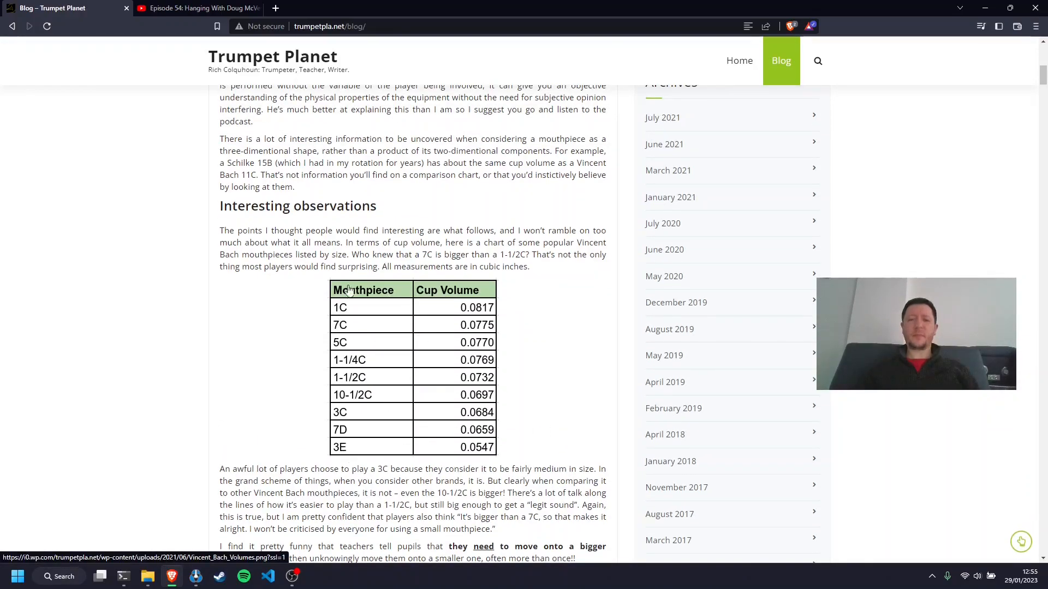
scroll(513, 410, "up", 4)
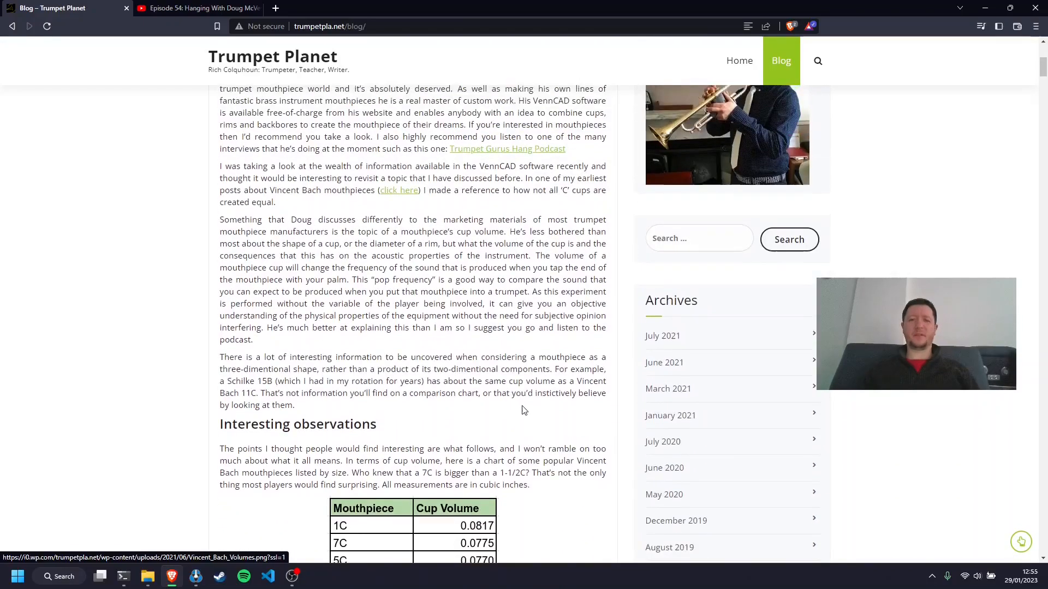
scroll(527, 412, "down", 7)
scroll(531, 415, "down", 4)
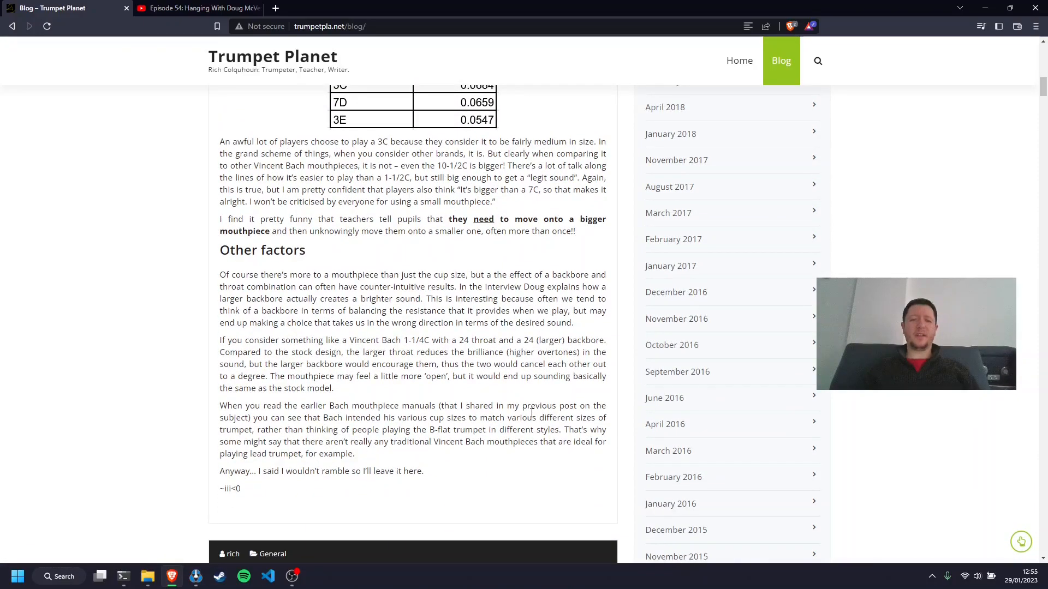
scroll(531, 414, "up", 4)
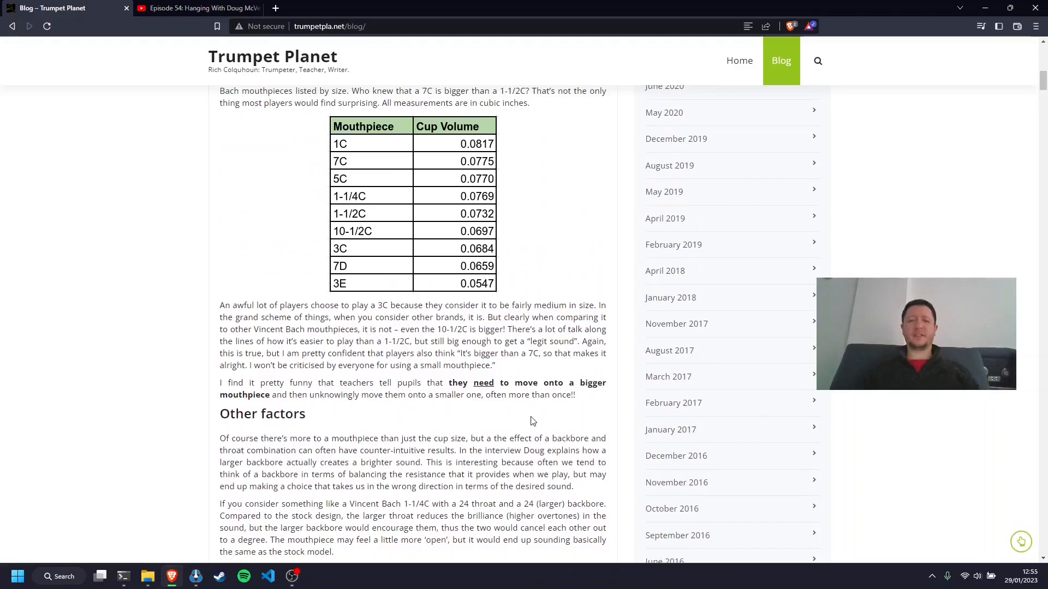
scroll(533, 417, "up", 12)
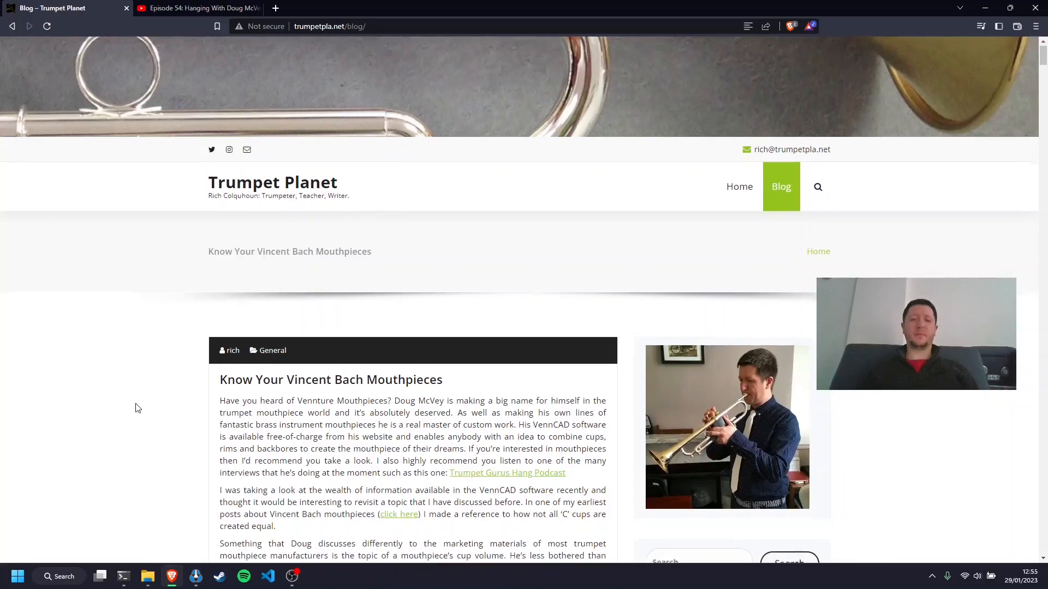
Look over the Bach post again, along with the archive list and the opening of One (Mouth-) Piece To Rule Them All.
scroll(136, 408, "down", 4)
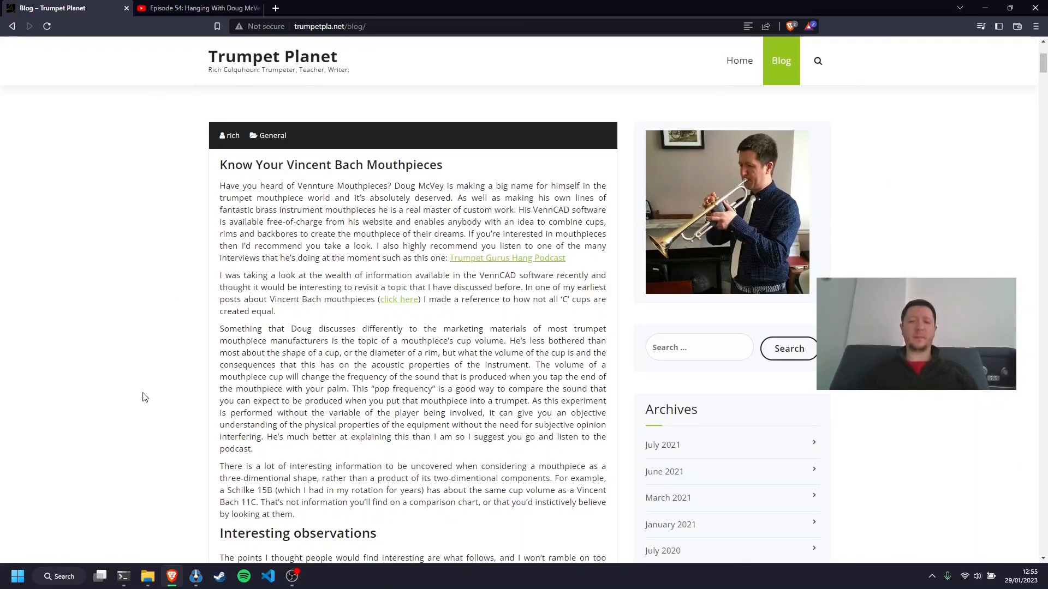
scroll(145, 398, "down", 12)
scroll(153, 400, "down", 9)
scroll(153, 400, "up", 3)
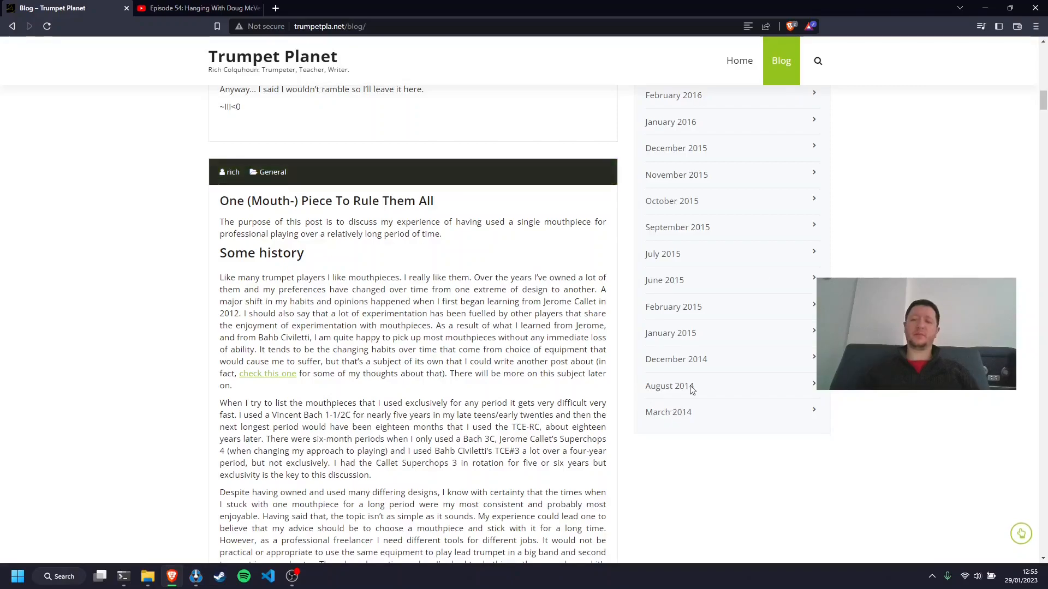
scroll(671, 407, "up", 5)
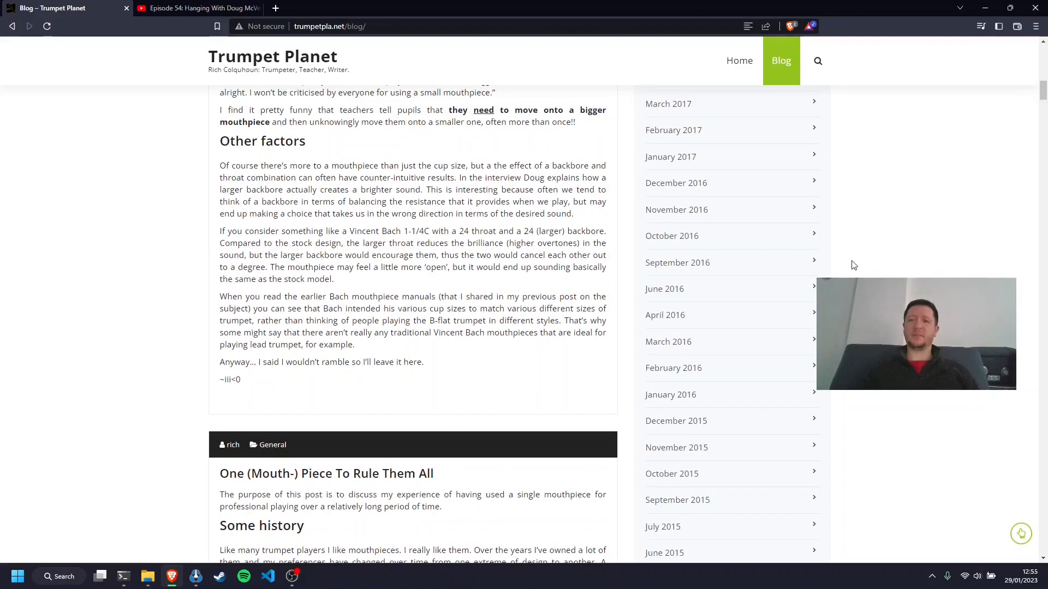
scroll(850, 263, "down", 6)
scroll(850, 263, "up", 10)
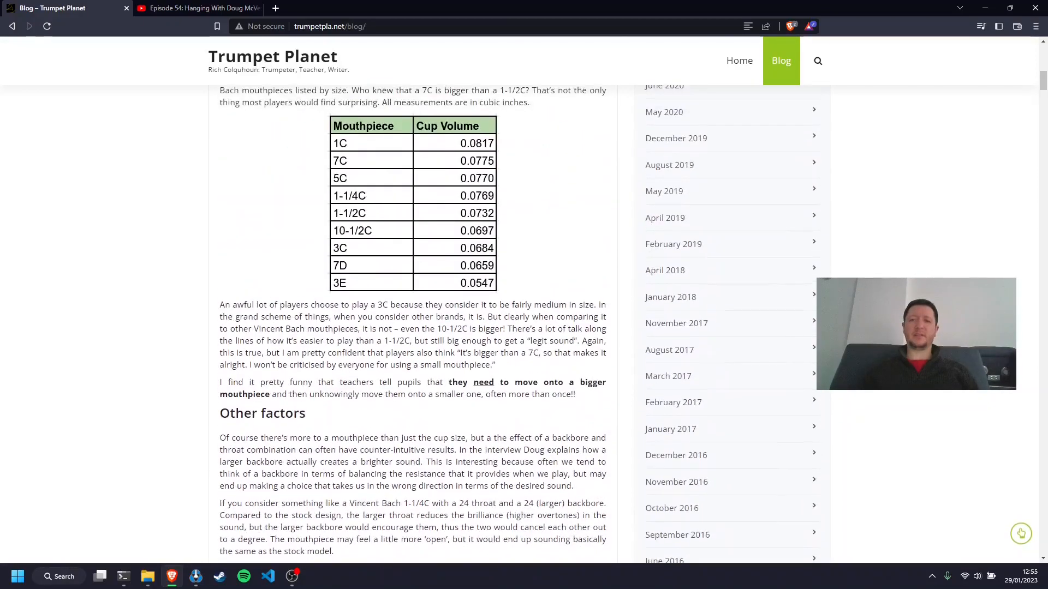
scroll(784, 273, "up", 5)
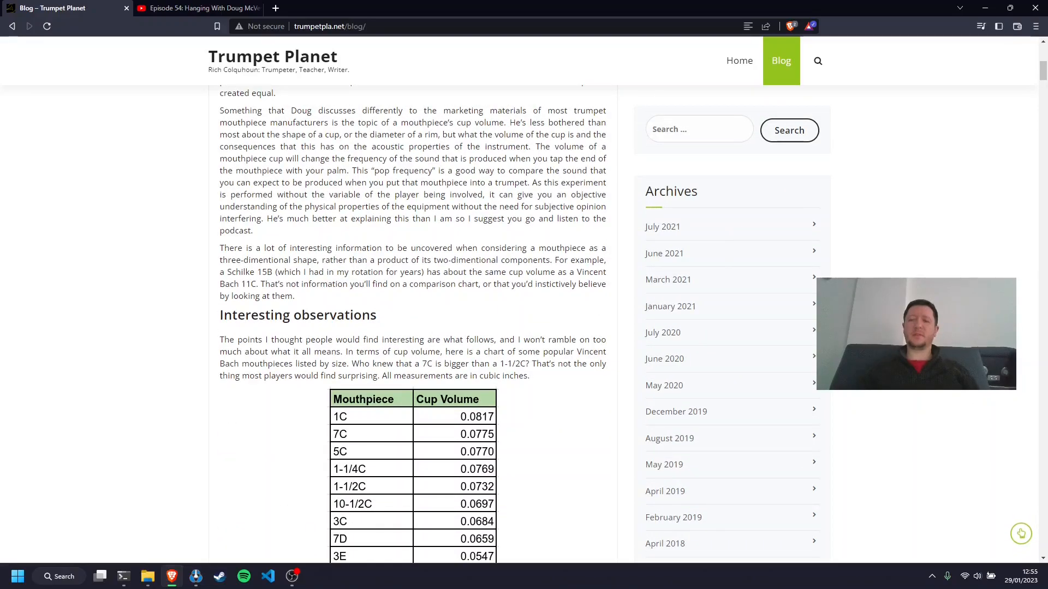
scroll(117, 453, "down", 12)
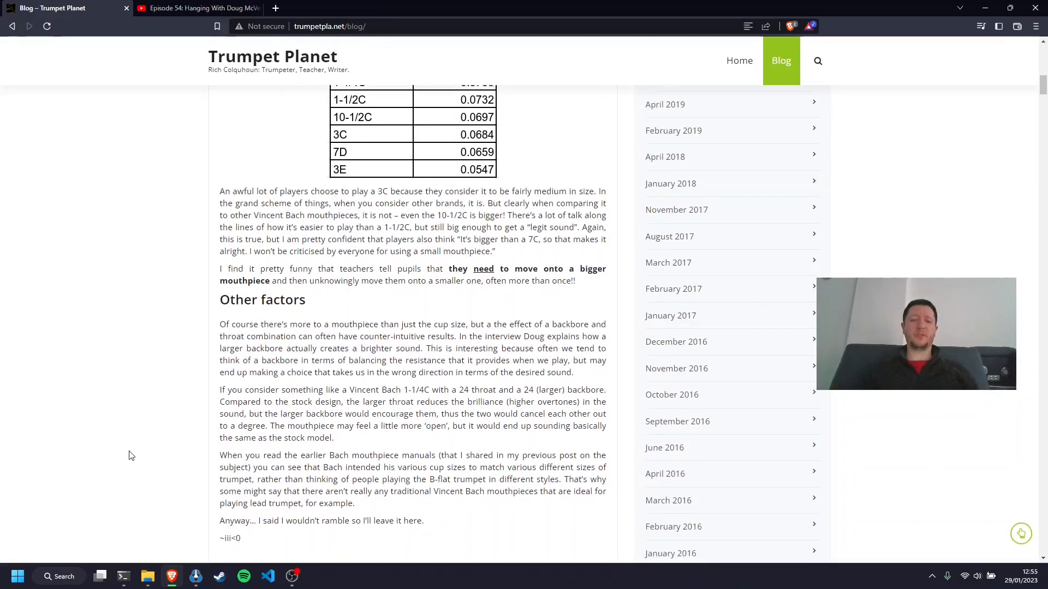
Skim the older blog posts as far as How Copyright Spoils Music Education.
scroll(131, 456, "down", 20)
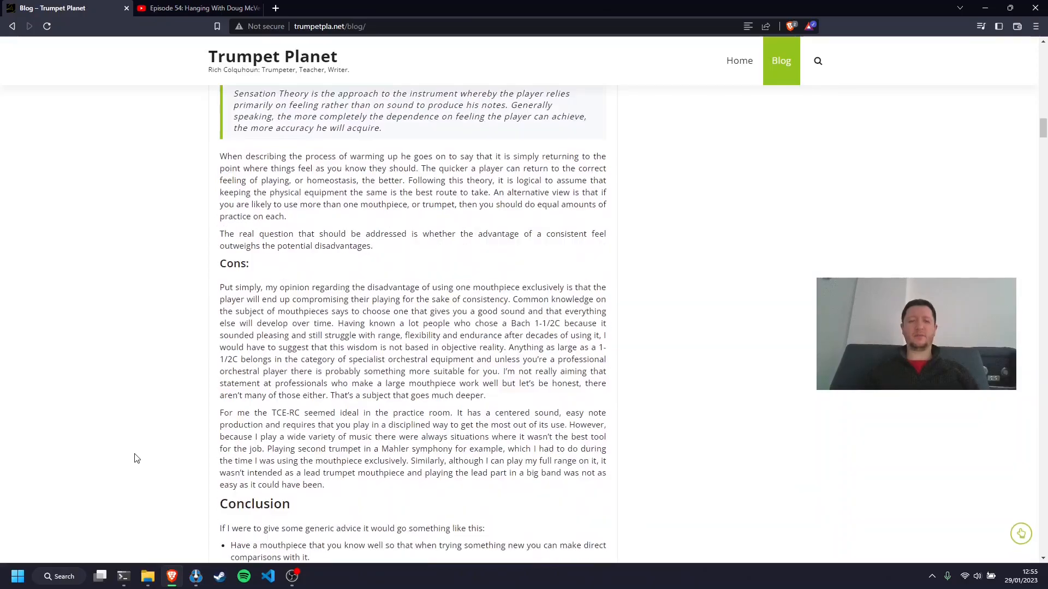
scroll(140, 457, "down", 7)
scroll(140, 458, "down", 15)
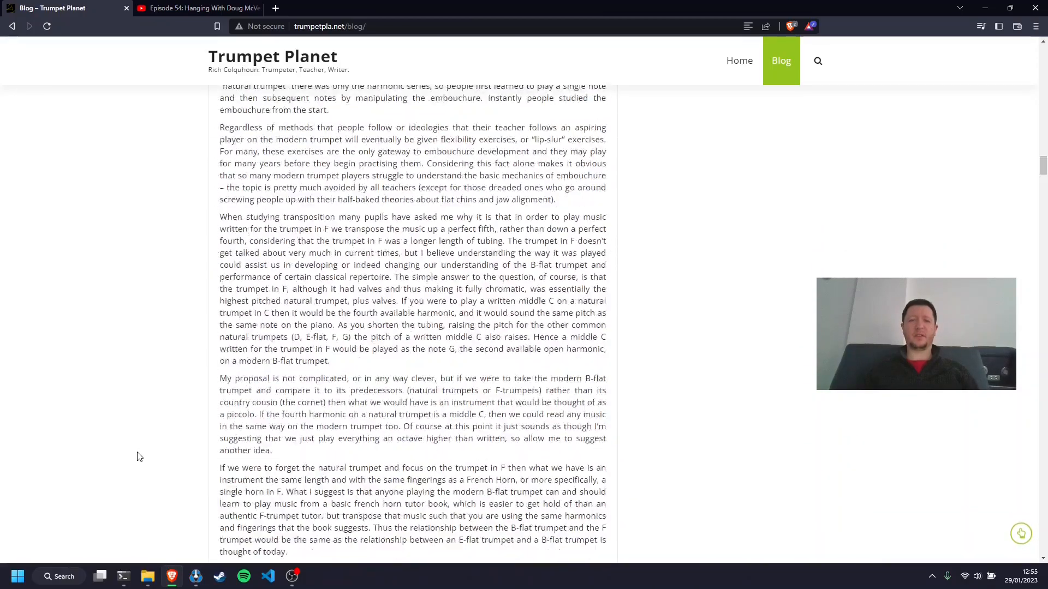
scroll(140, 457, "down", 4)
scroll(140, 457, "down", 8)
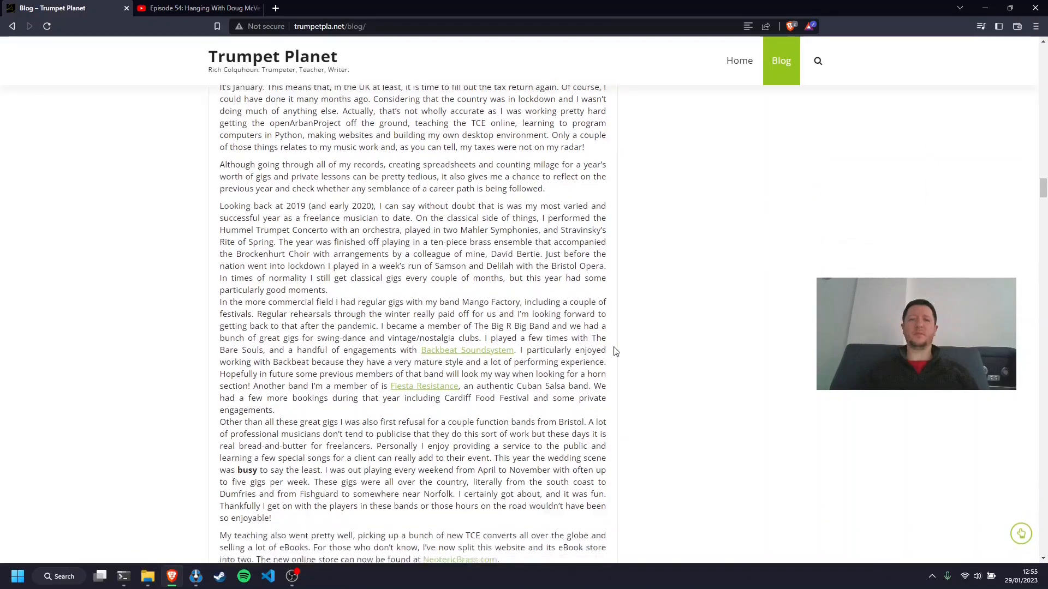
scroll(641, 360, "down", 9)
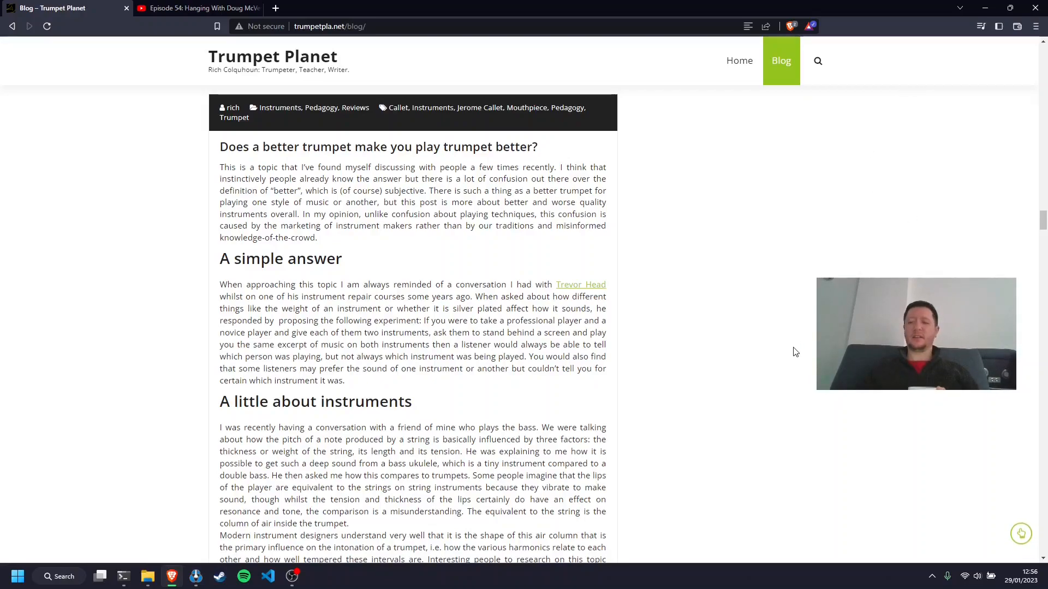
scroll(794, 360, "down", 4)
scroll(793, 374, "down", 20)
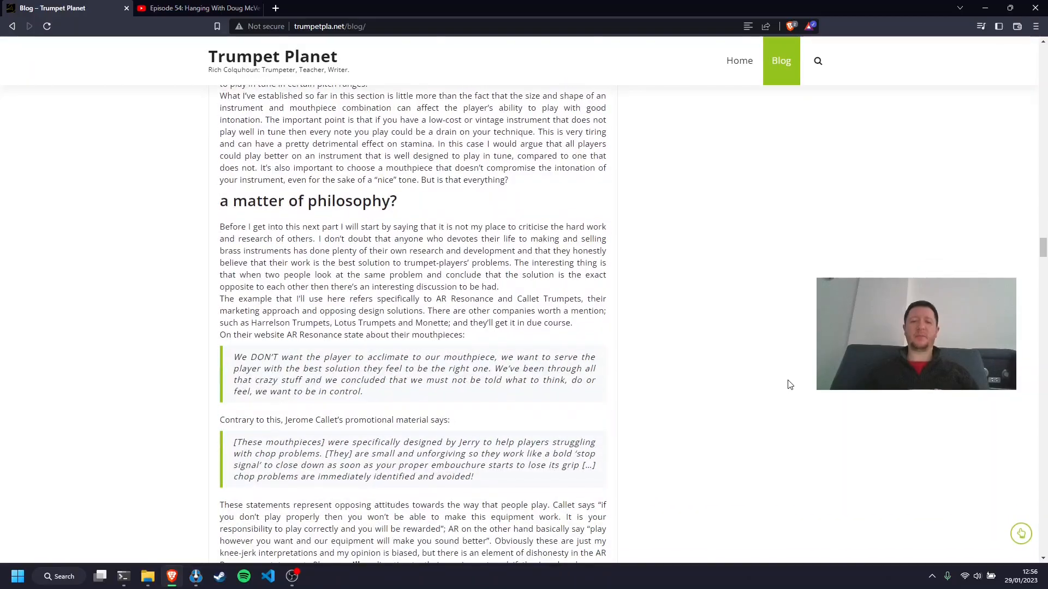
scroll(785, 384, "down", 20)
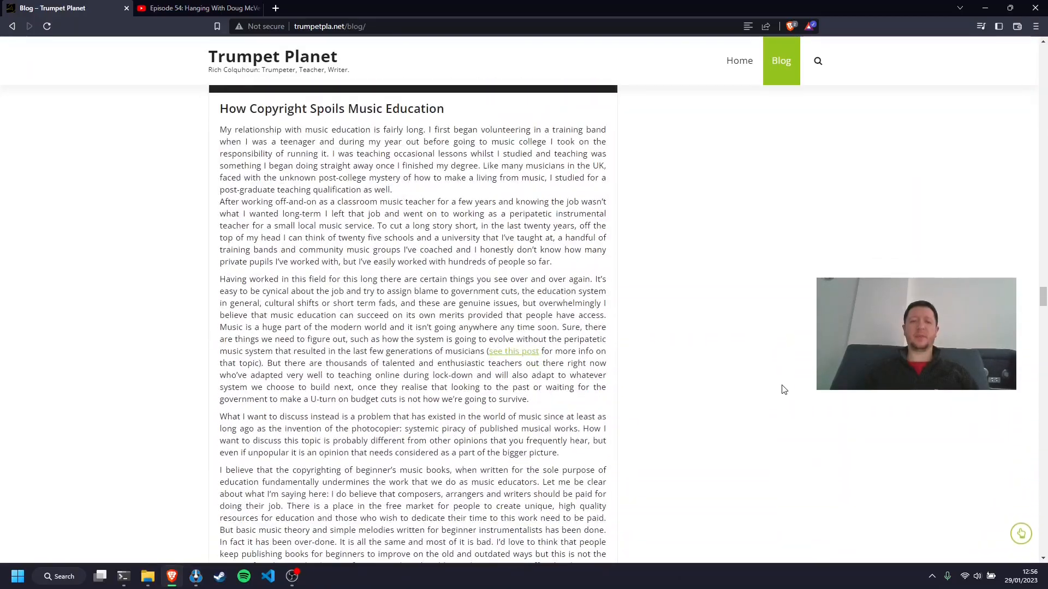
Go back through the older posts and examine the pros, cons and history sections of One (Mouth-) Piece To Rule Them All.
scroll(785, 381, "up", 20)
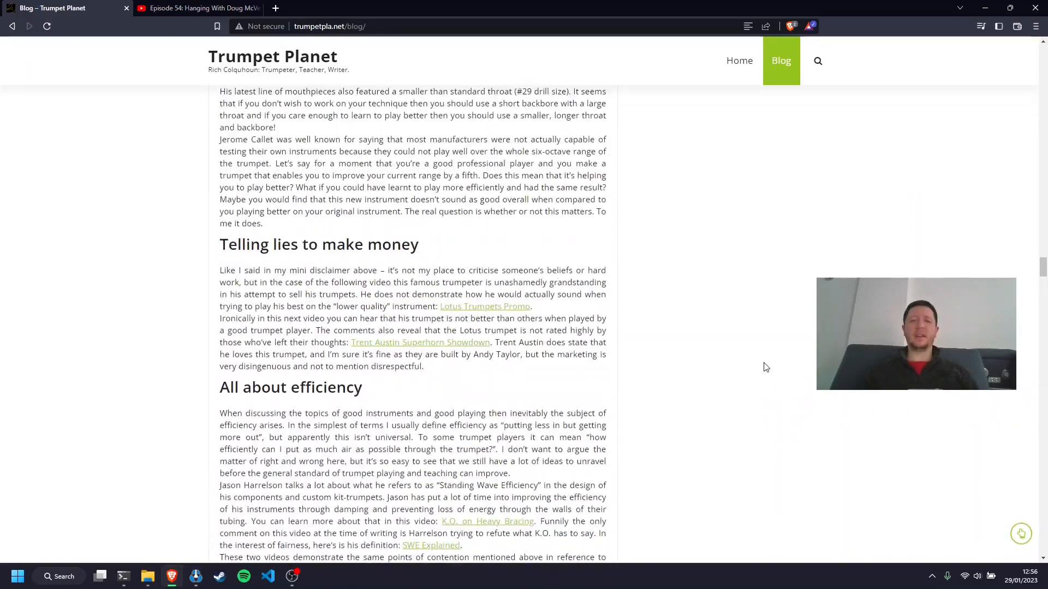
scroll(751, 351, "up", 20)
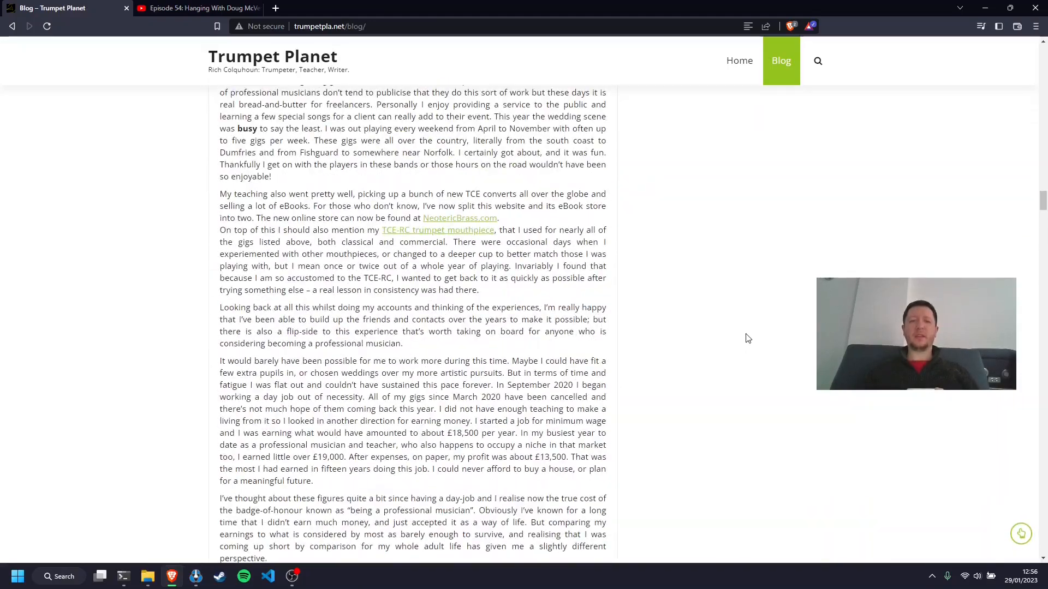
scroll(748, 339, "up", 12)
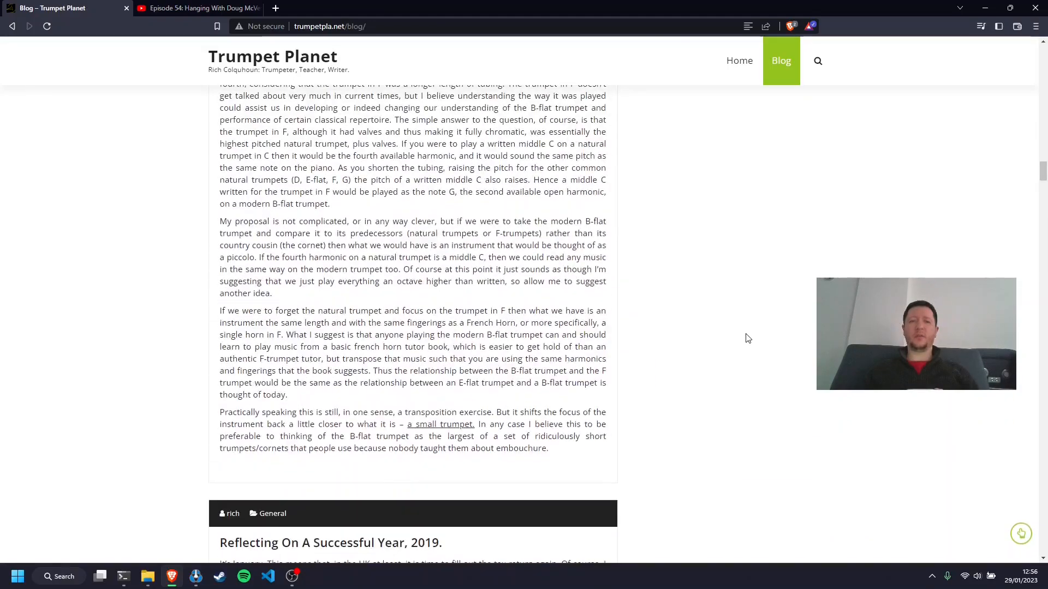
scroll(747, 338, "up", 5)
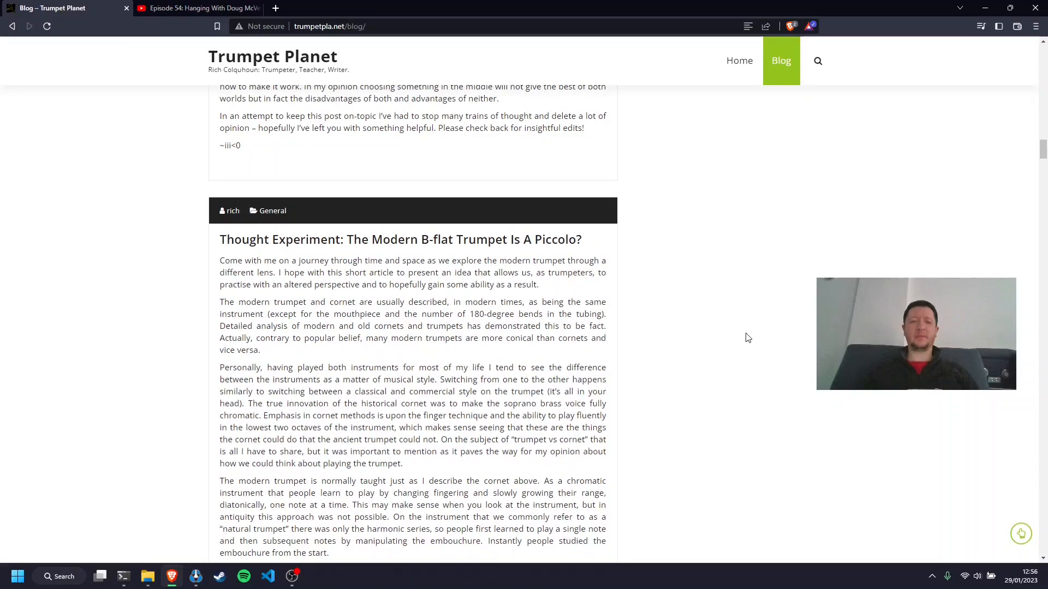
scroll(747, 336, "down", 2)
scroll(764, 333, "up", 5)
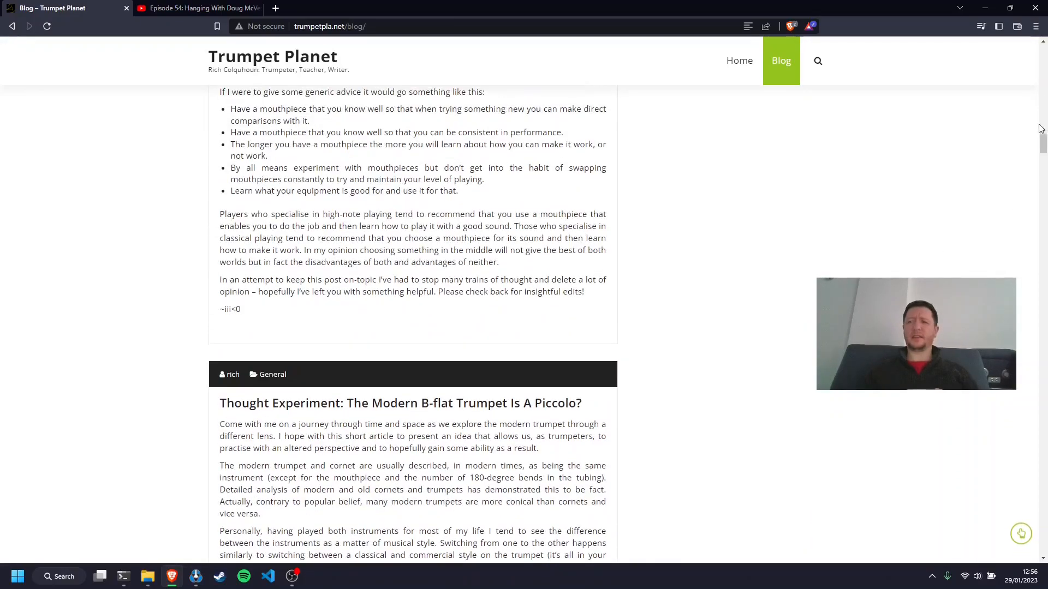
left_click_drag(1043, 147, 1046, 124)
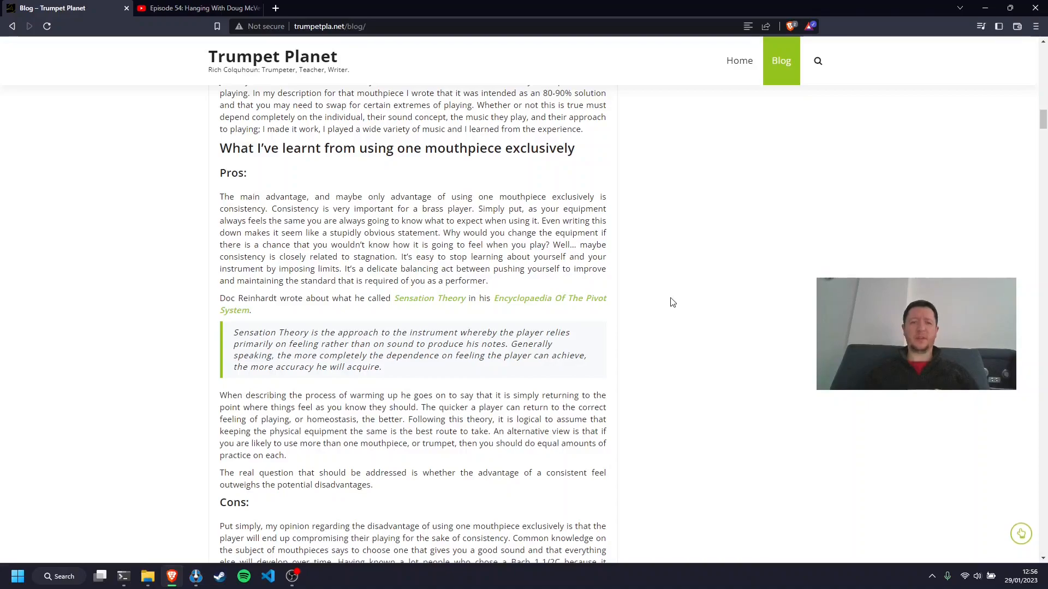
scroll(672, 304, "down", 1)
scroll(672, 304, "down", 4)
scroll(516, 297, "down", 5)
scroll(454, 332, "up", 17)
scroll(457, 313, "up", 6)
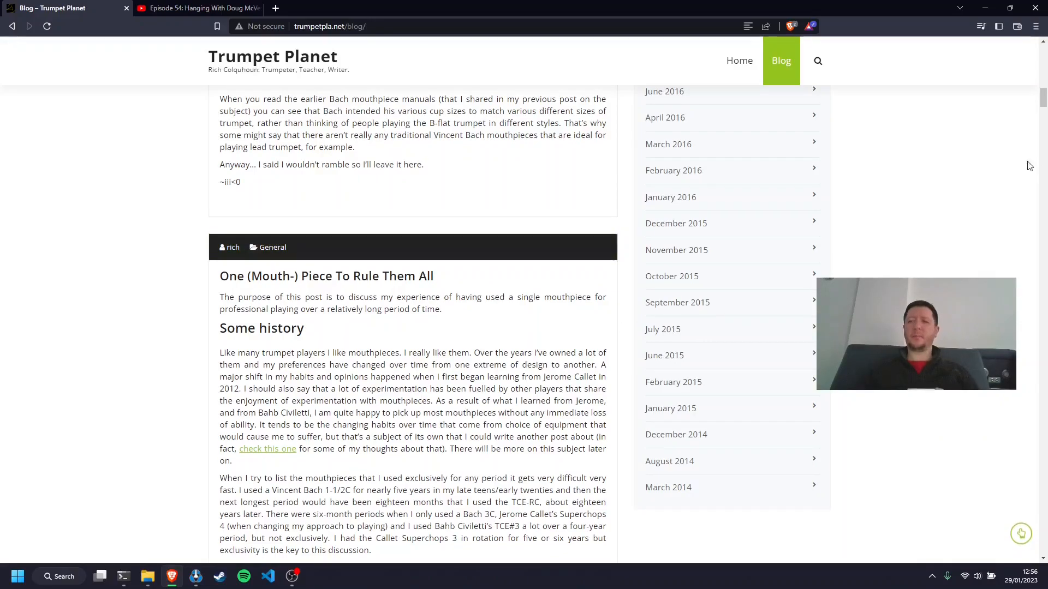
Return to the start of the blog page and switch back to the mouthpiece comparison in VennCAD.
scroll(863, 175, "up", 15)
scroll(972, 206, "up", 7)
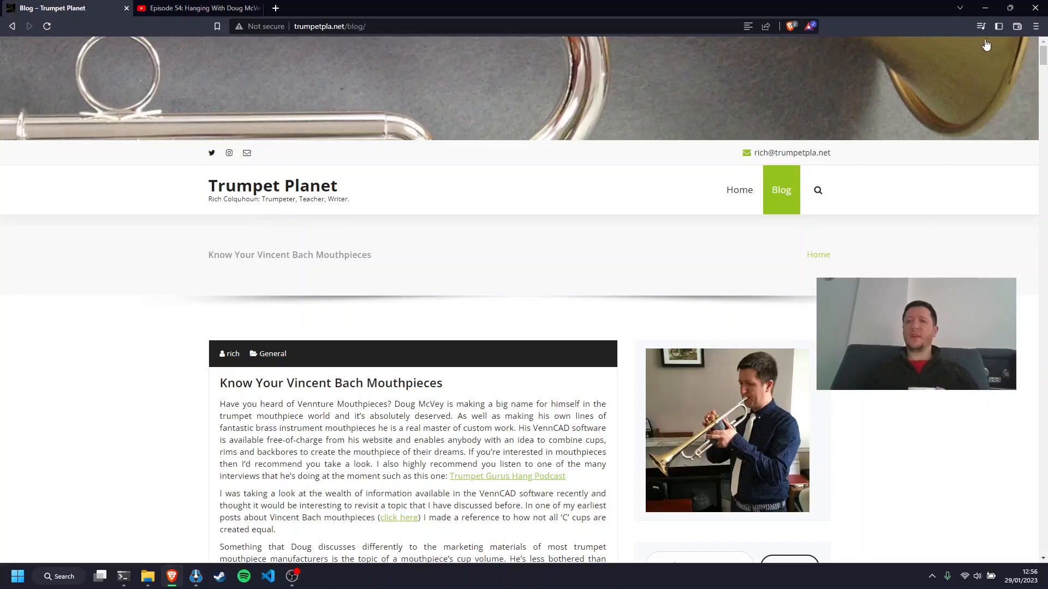
left_click(989, 11)
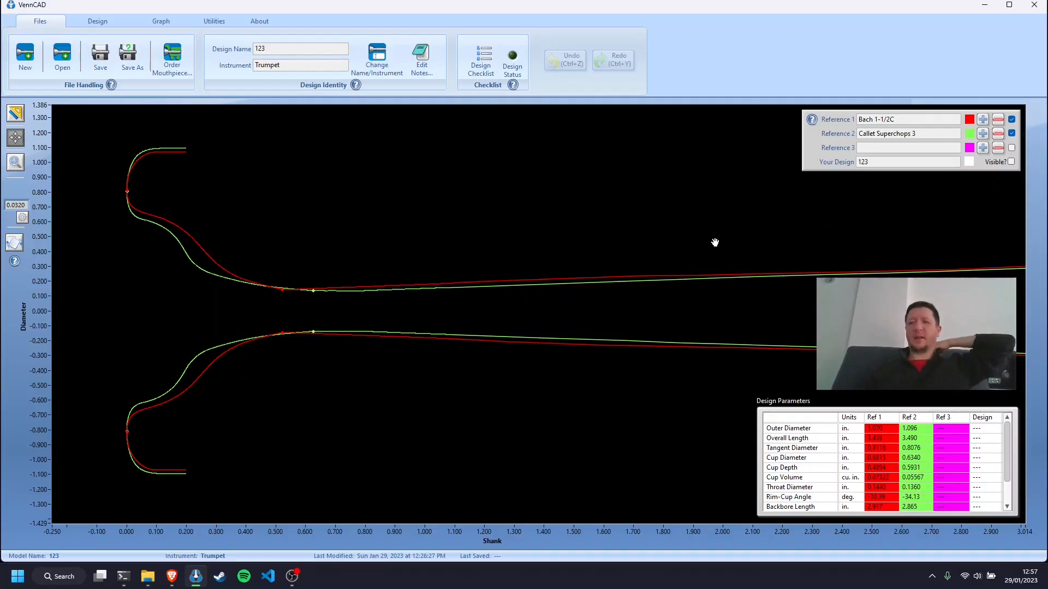
Hide both reference profiles and remove Bach 1-1/2C and Callet Superchops 3 from the reference slots.
left_click(1011, 133)
left_click(1011, 119)
left_click(998, 119)
left_click(998, 133)
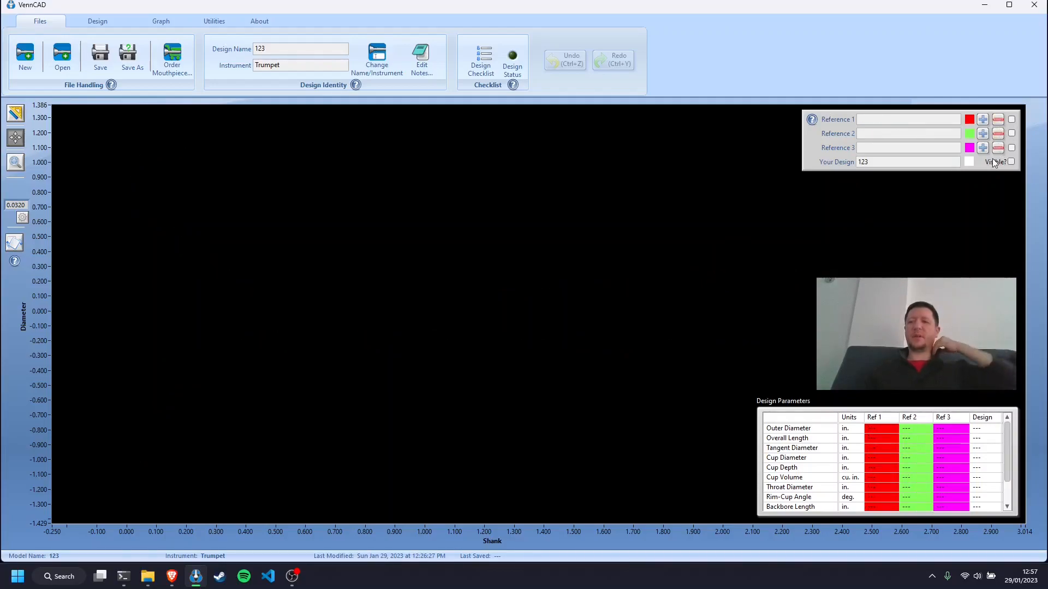
Create a new trumpet mouthpiece design named Sizzle.
left_click(27, 57)
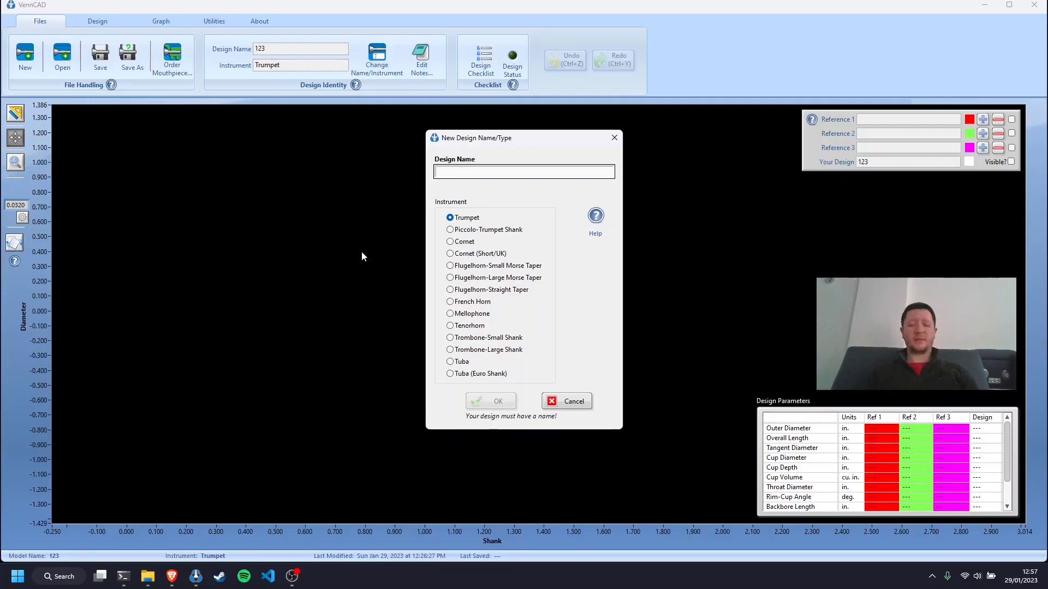
type("Sizzle")
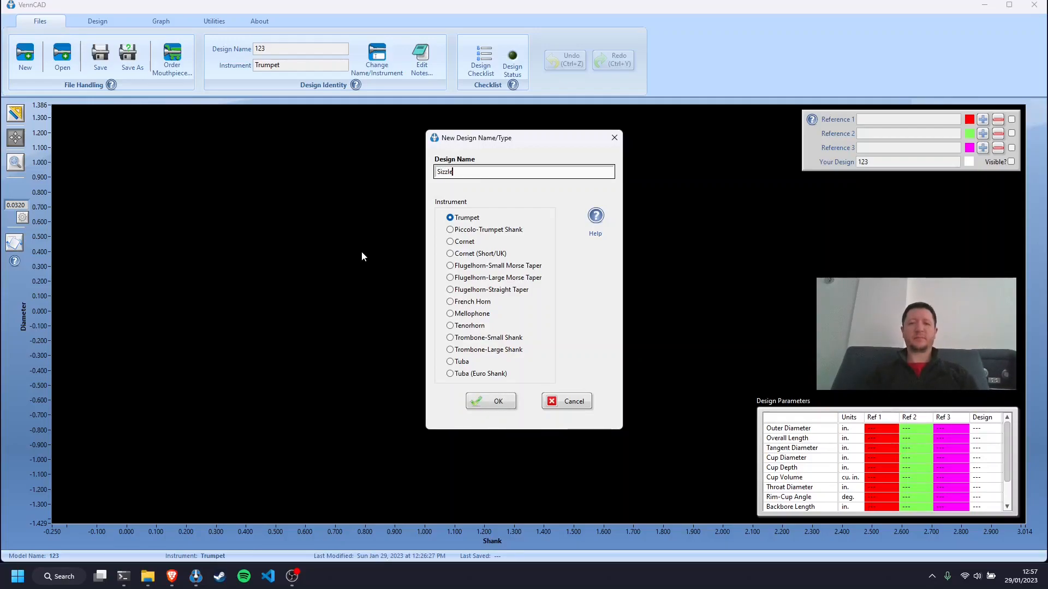
left_click(506, 403)
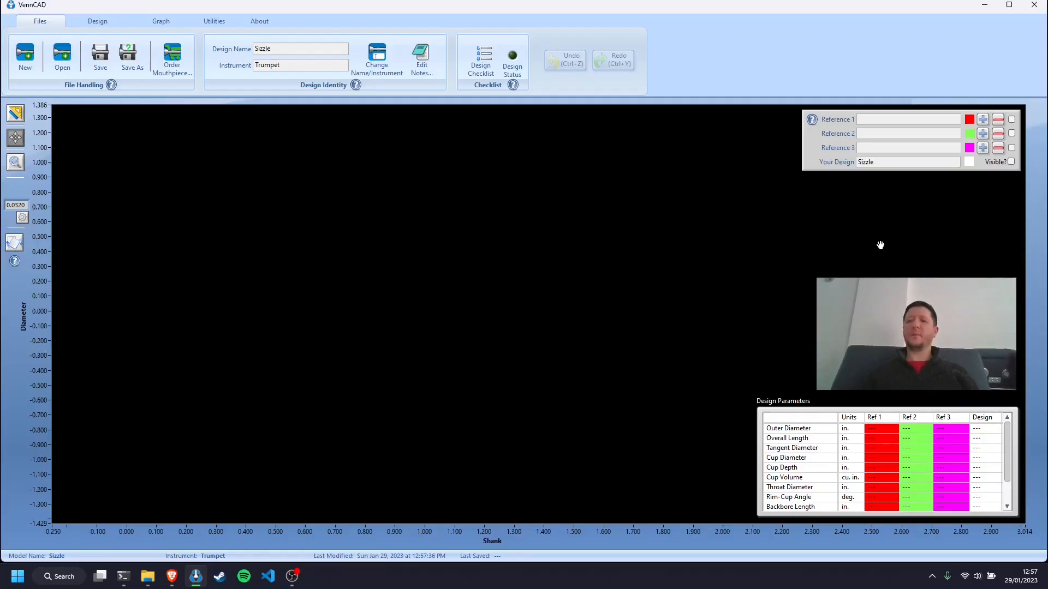
Load the Callet Superchops 3 trumpet mouthpiece as Reference 1 and show its profile on the graph.
left_click(982, 119)
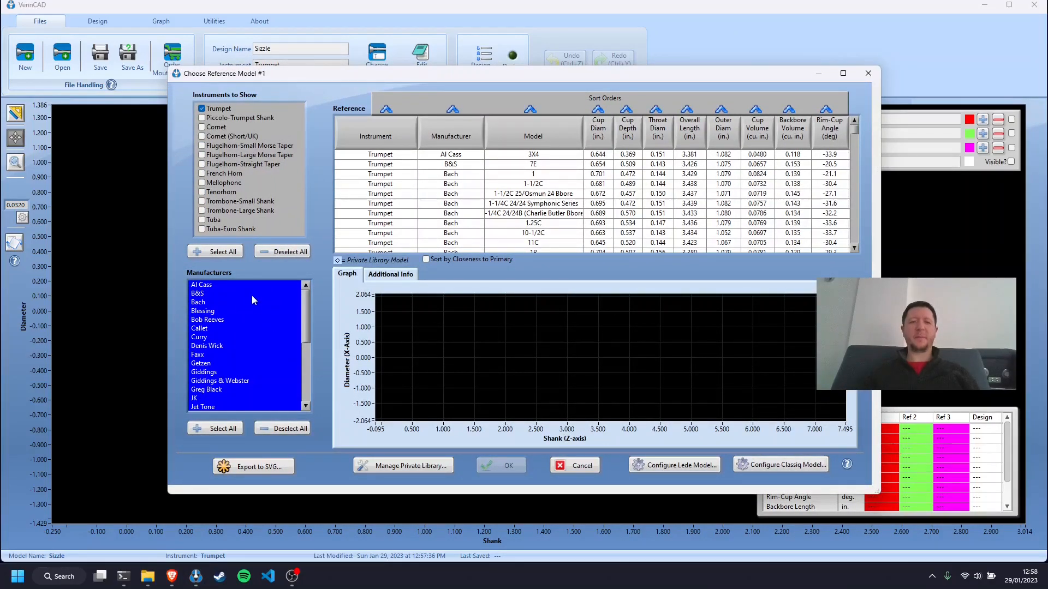
left_click(214, 329)
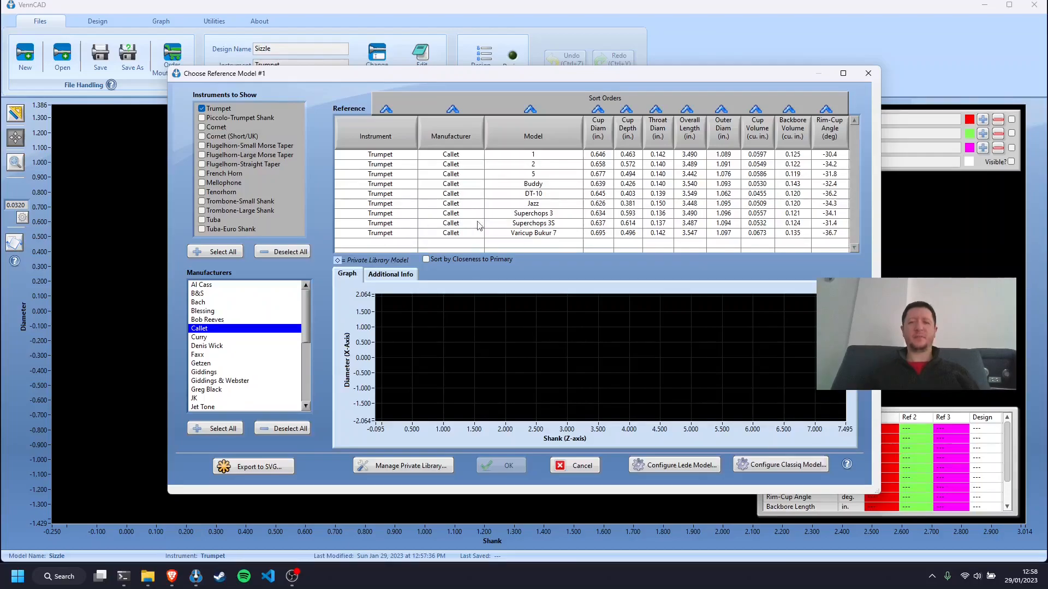
left_click(520, 214)
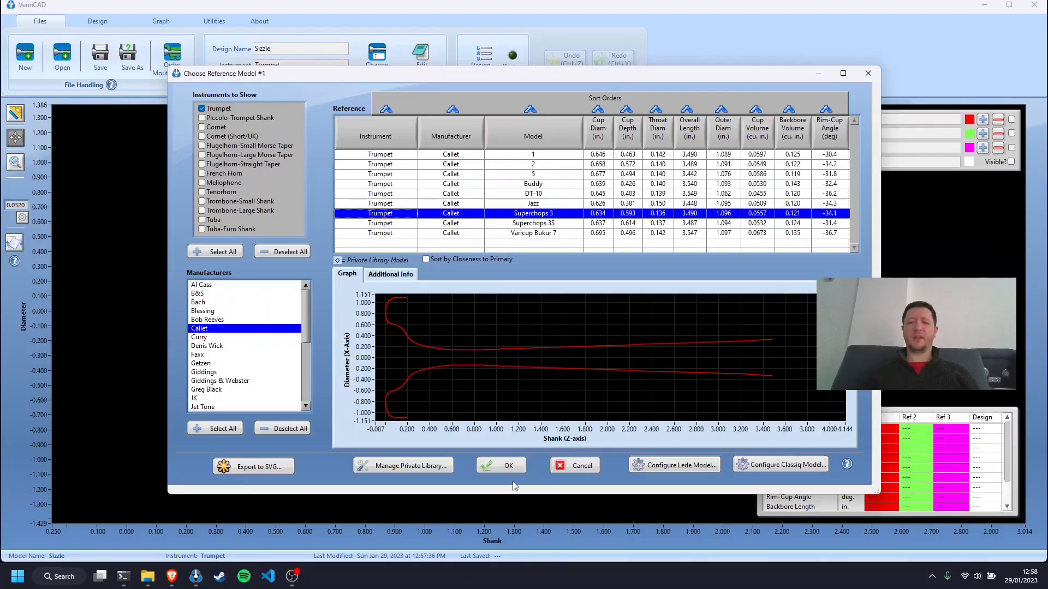
left_click(509, 467)
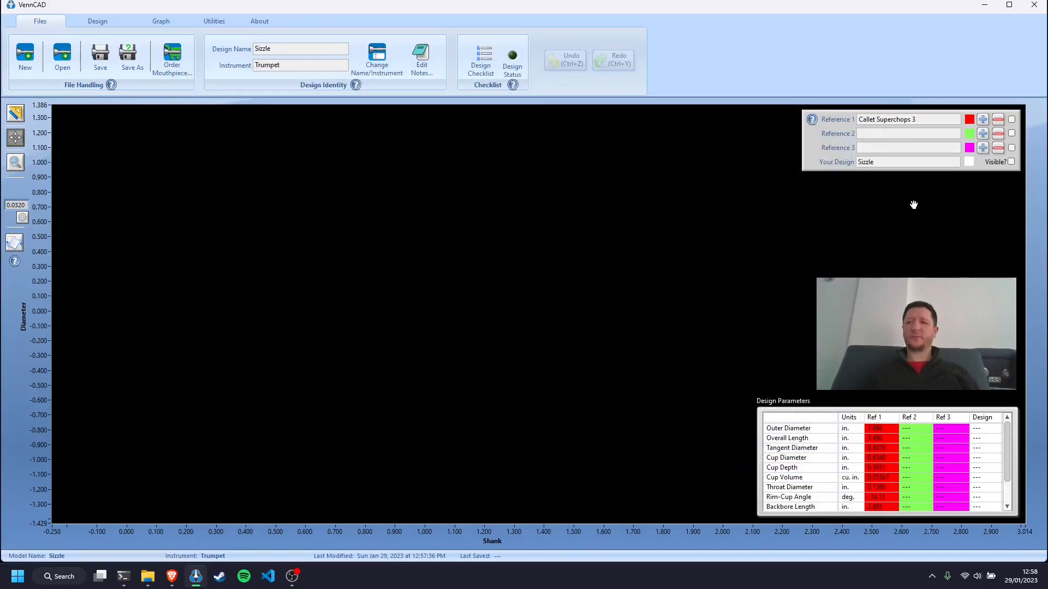
left_click(1011, 119)
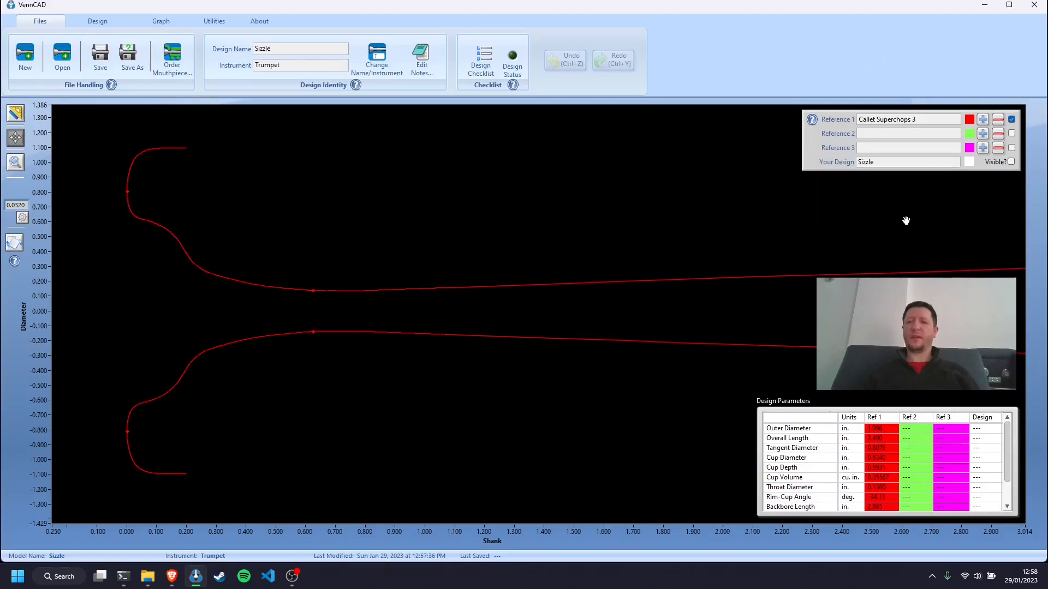
Load the Schilke 6A4A trumpet mouthpiece as Reference 2 and show its profile on the graph.
left_click(982, 133)
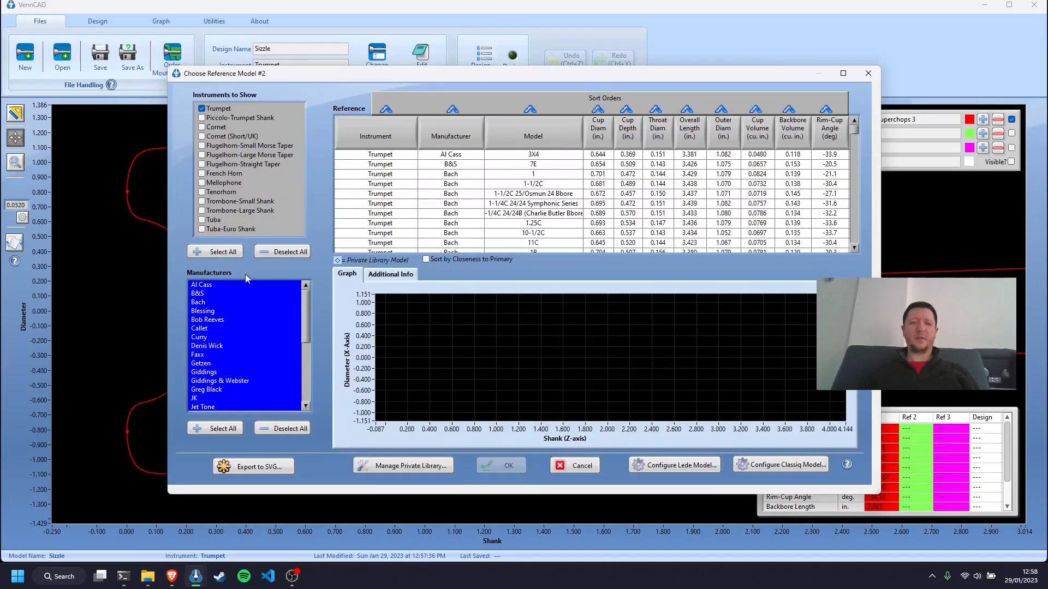
scroll(279, 376, "down", 5)
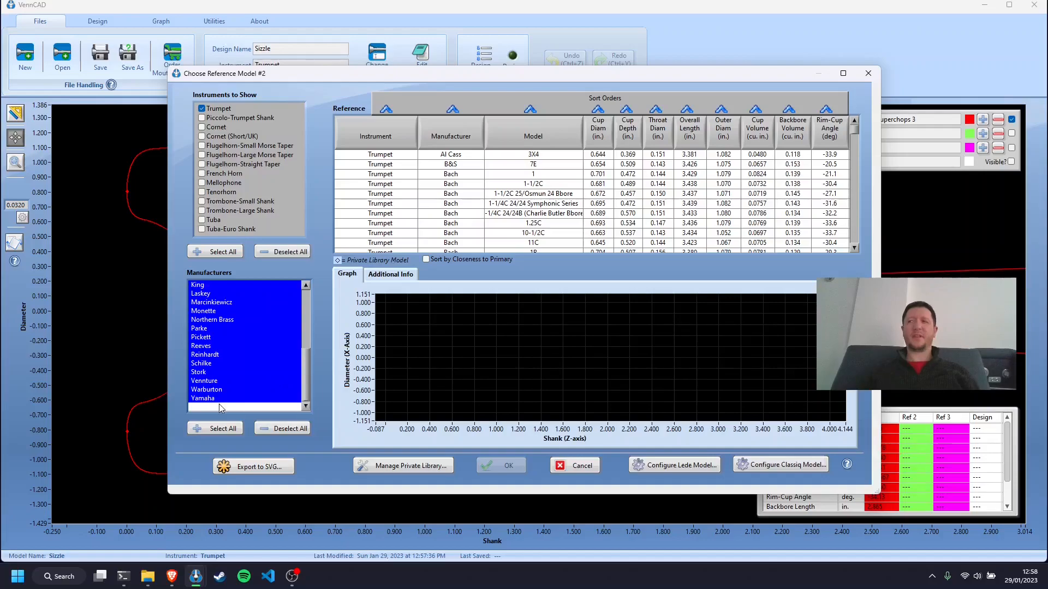
left_click(217, 364)
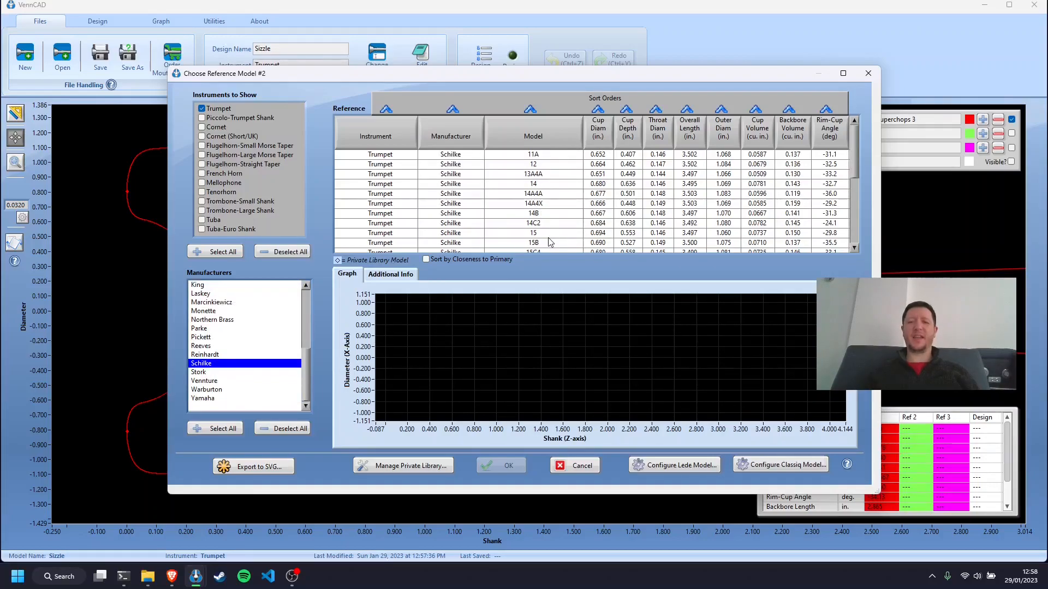
left_click_drag(858, 155, 852, 240)
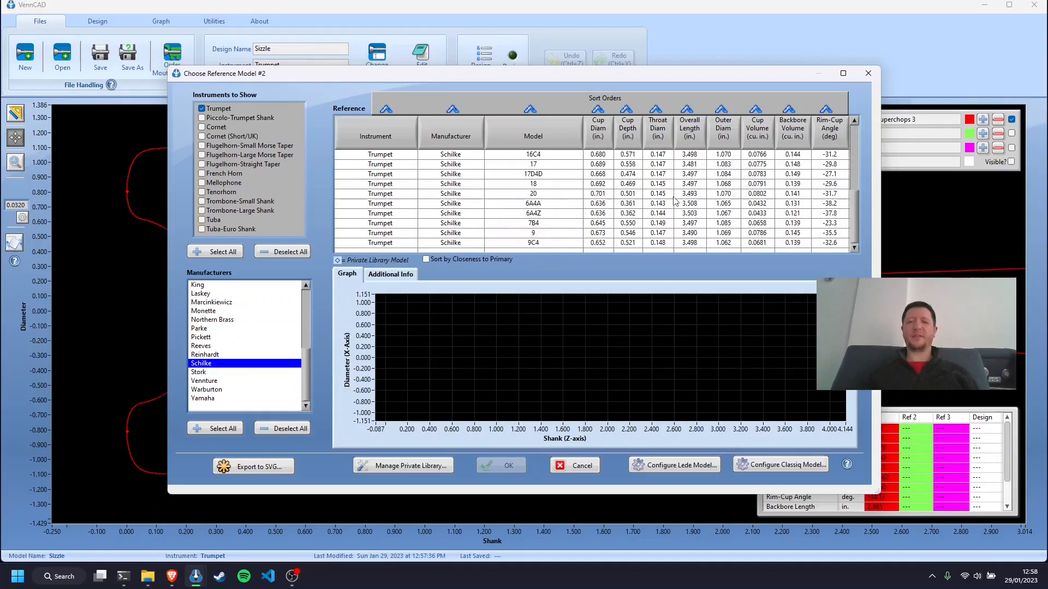
left_click(561, 205)
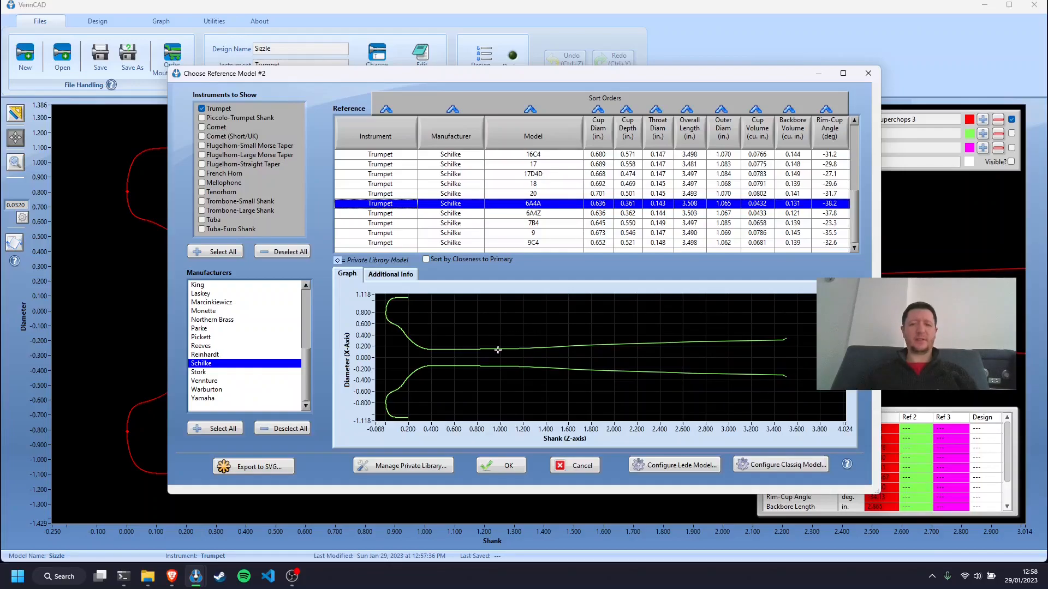
left_click(508, 467)
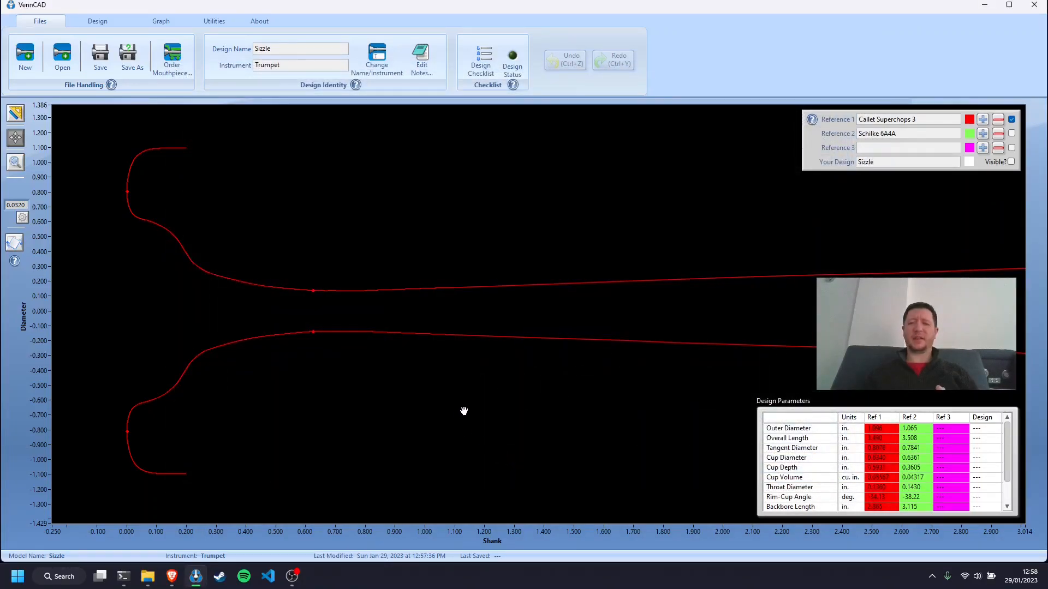
left_click(1011, 133)
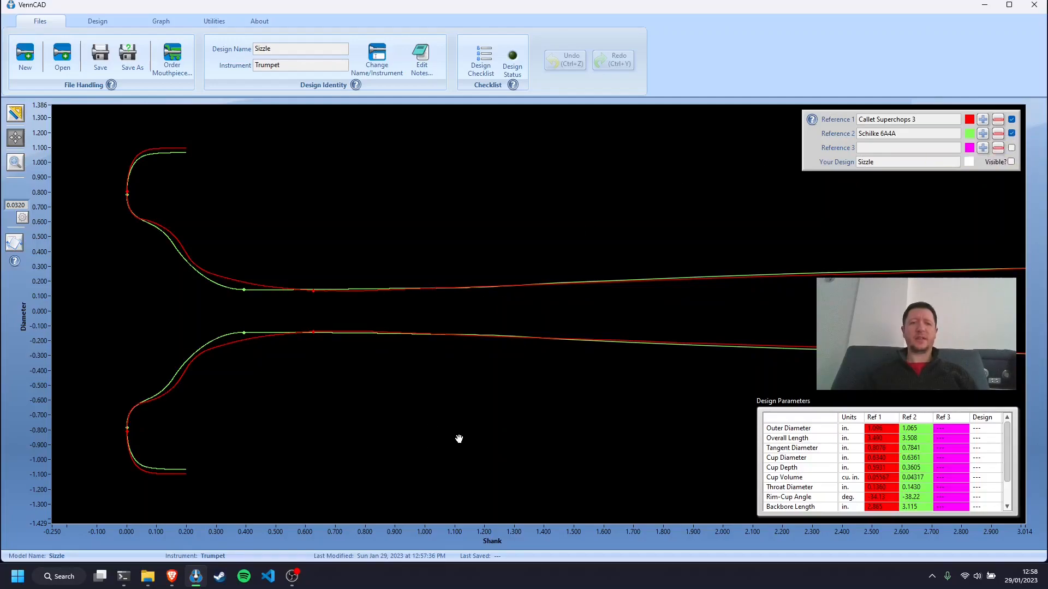
Compare the rim, bite and upper cup contours of the Callet Superchops 3 and Schilke 6A4A up close.
scroll(139, 223, "up", 4)
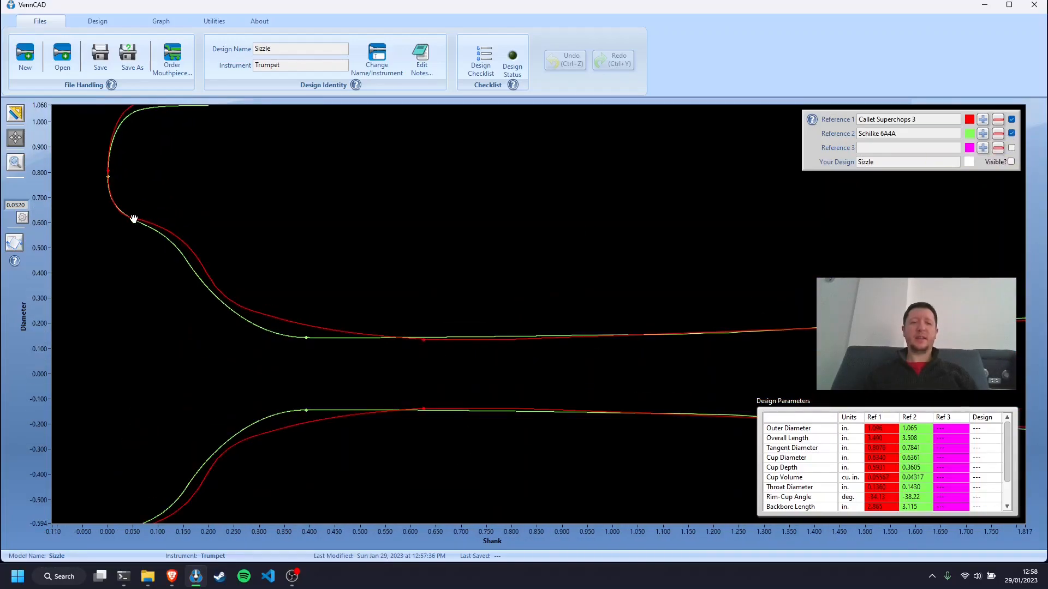
left_click_drag(220, 287, 439, 416)
scroll(330, 336, "up", 4)
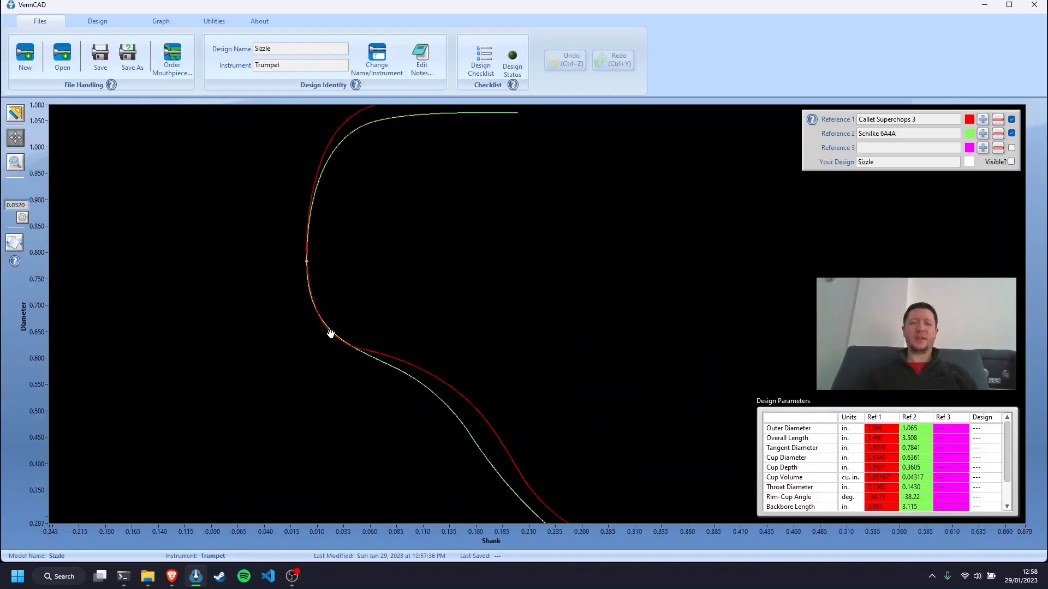
scroll(460, 311, "down", 2)
scroll(480, 322, "down", 1)
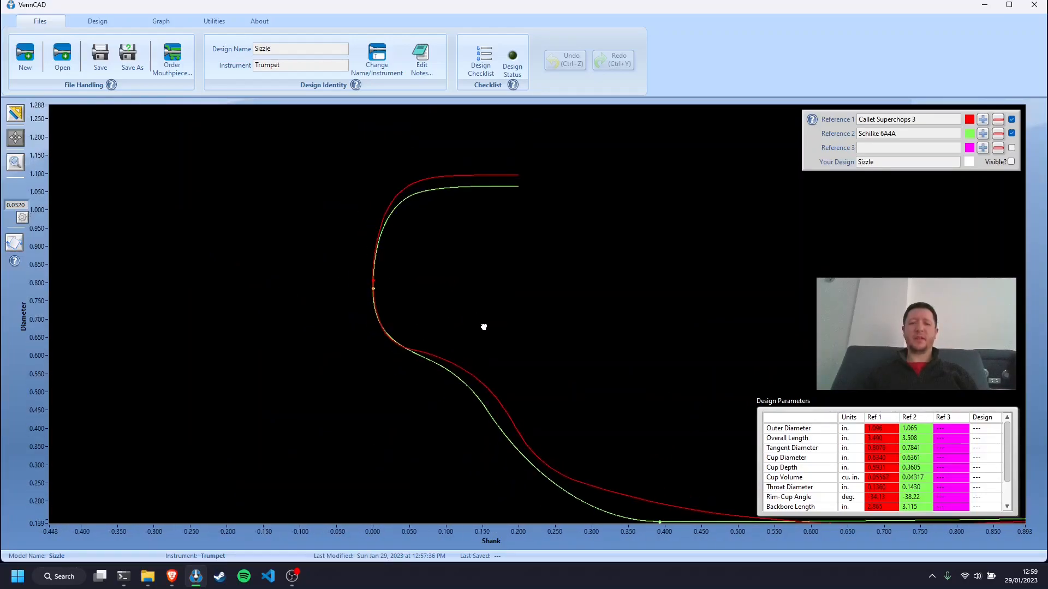
left_click_drag(472, 340, 467, 348)
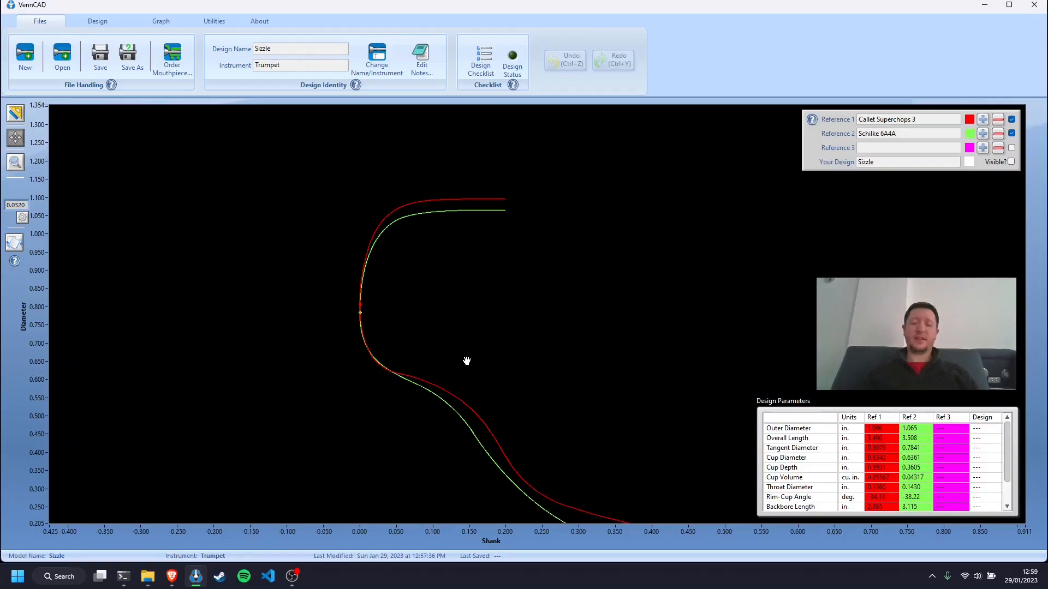
left_click_drag(436, 348, 449, 328)
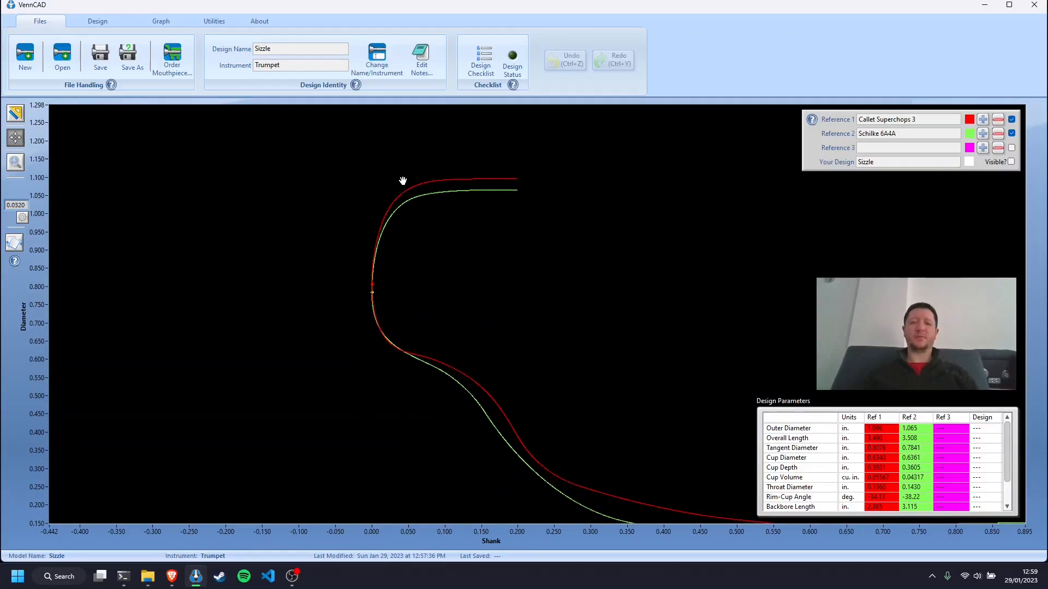
scroll(396, 355, "up", 3)
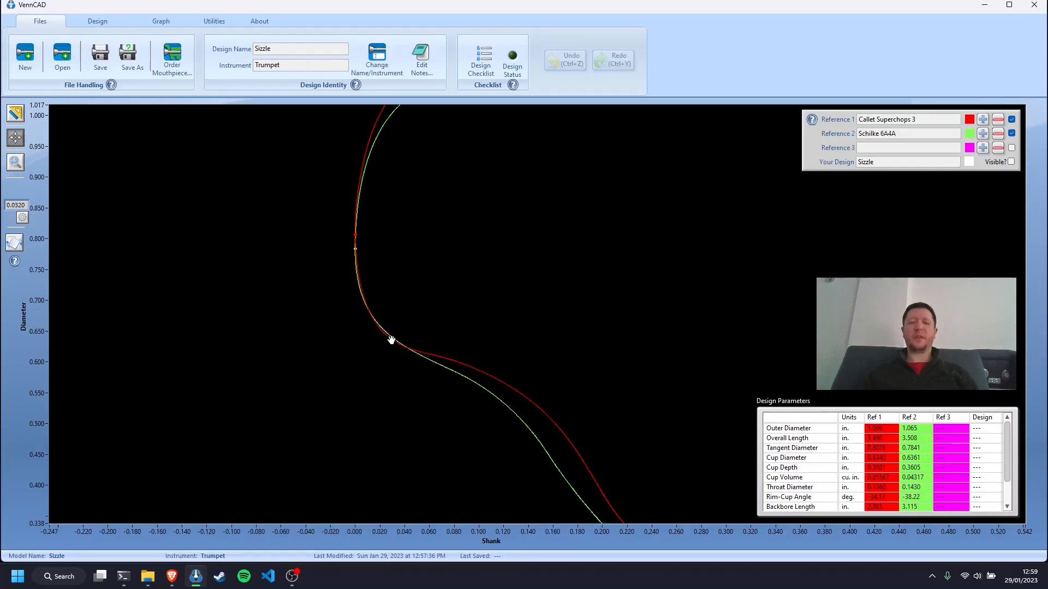
scroll(416, 351, "down", 4)
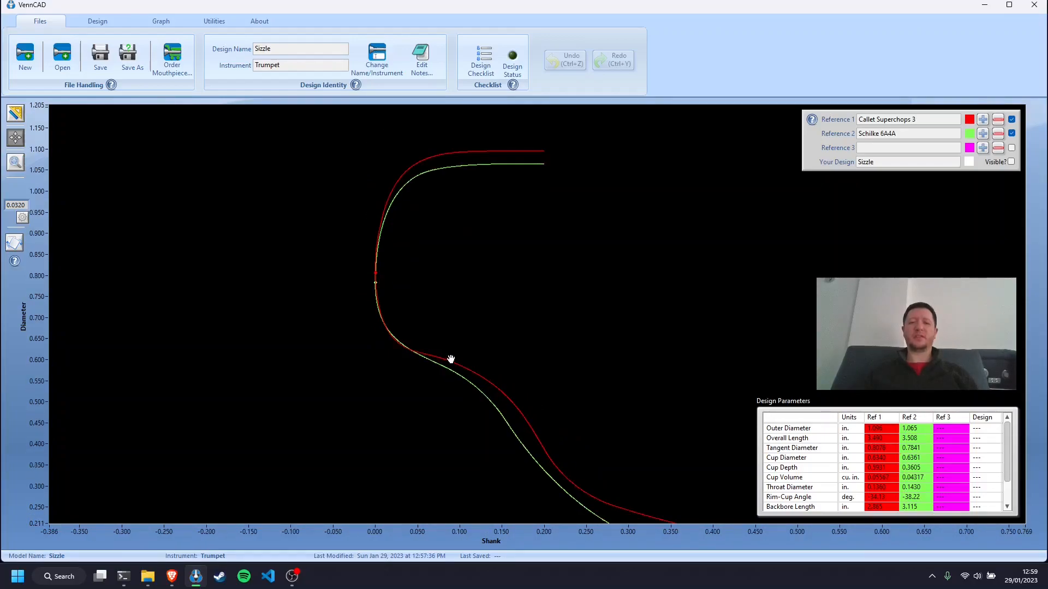
left_click_drag(550, 390, 499, 309)
scroll(472, 305, "down", 1)
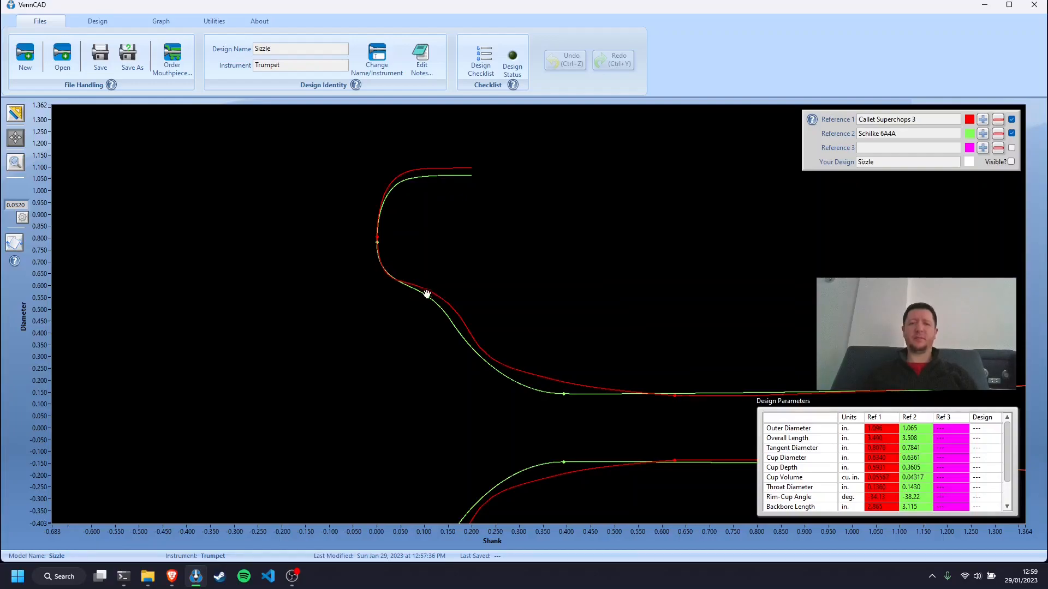
Load the Yamaha Bobby Shew Lead trumpet mouthpiece as Reference 3 and show its profile on the graph.
left_click(982, 148)
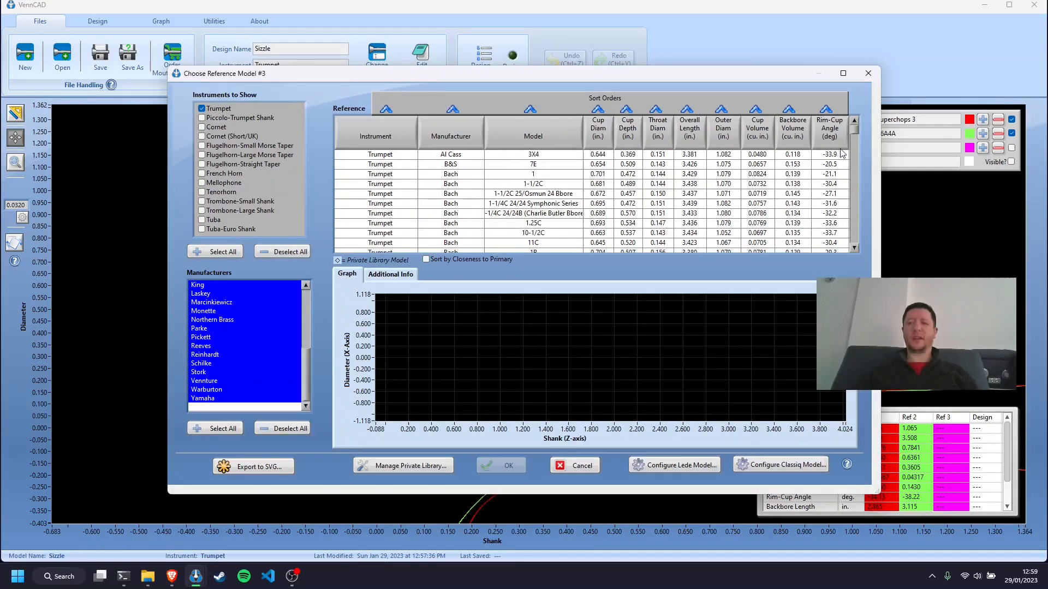
left_click(218, 398)
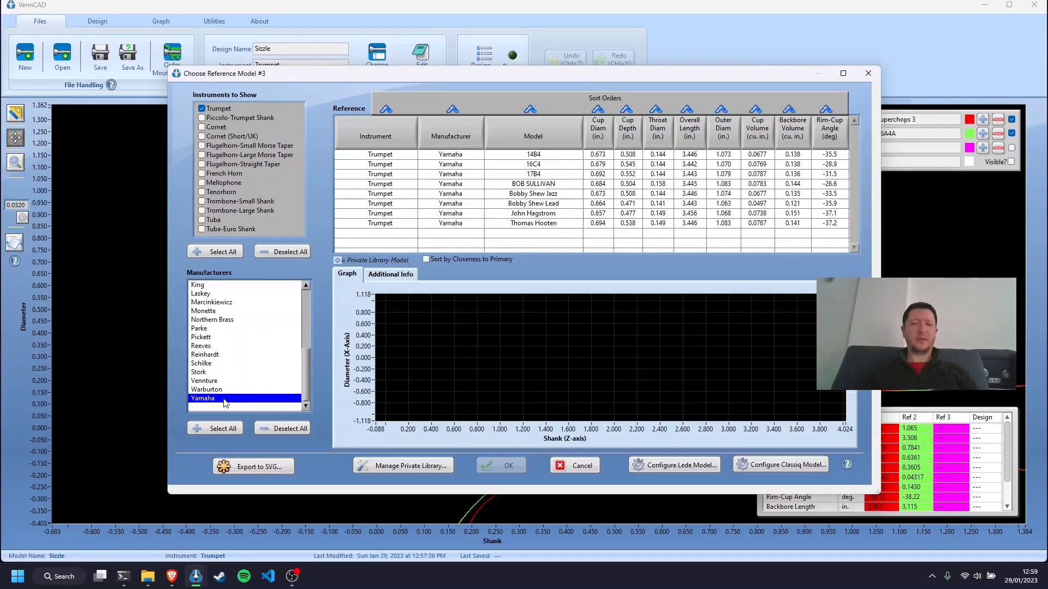
left_click(546, 204)
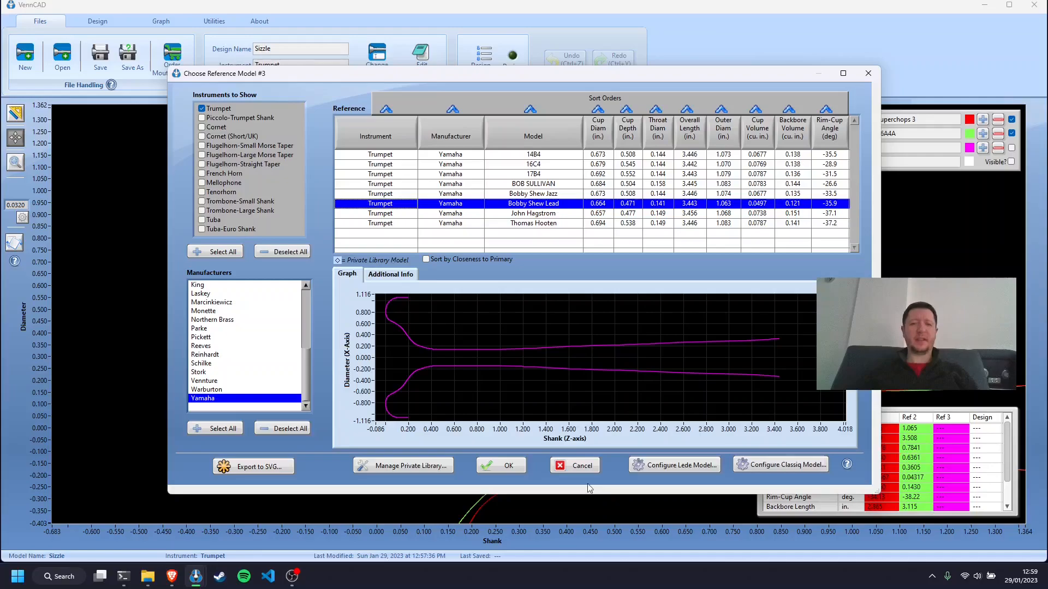
left_click(514, 467)
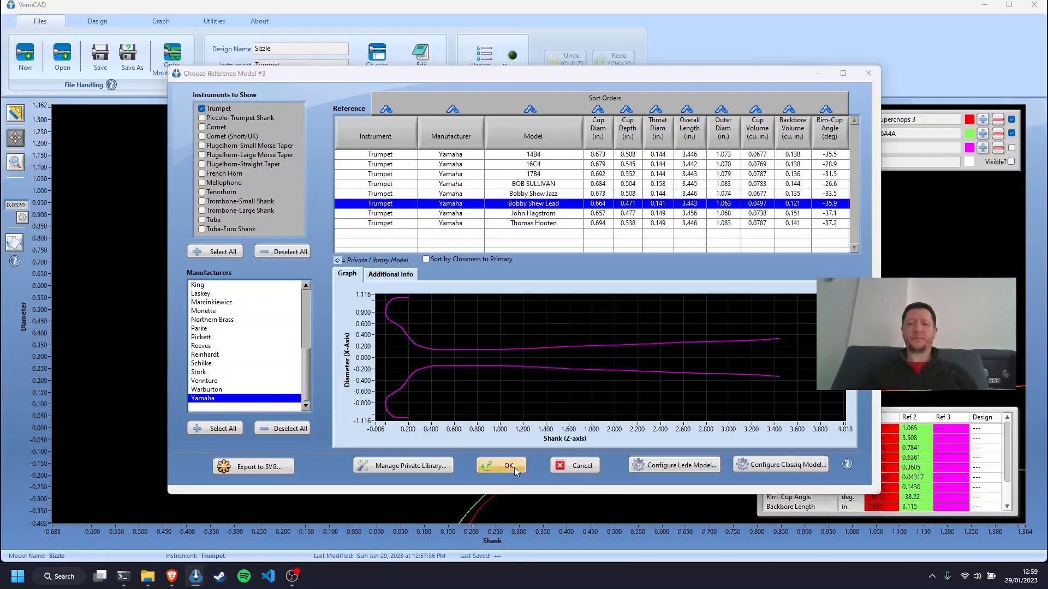
left_click(1011, 147)
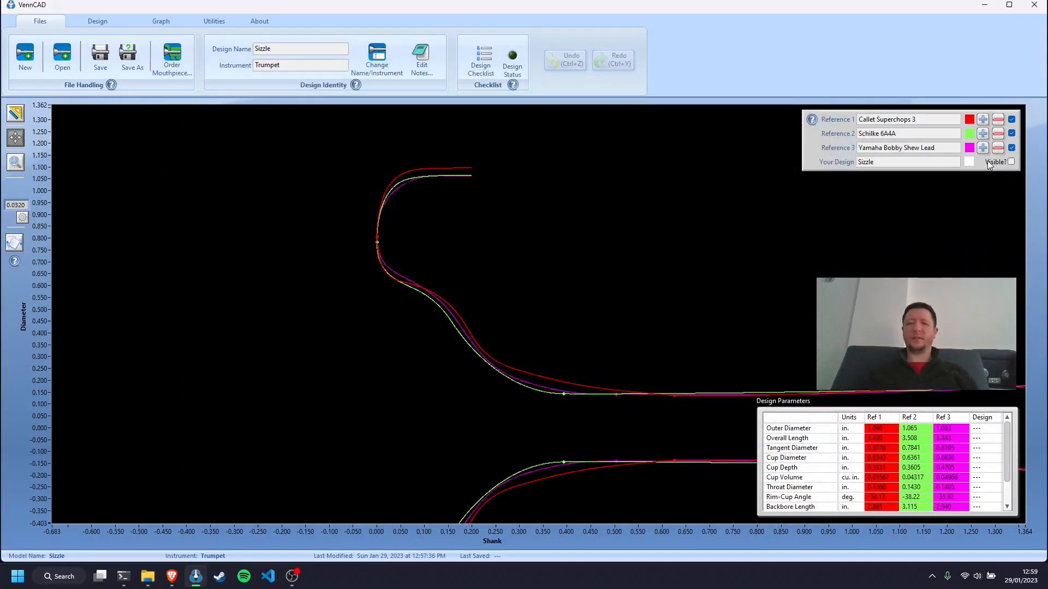
Examine the three overlaid profiles along their full length, then compare their rims, cups and throats up close.
left_click_drag(646, 330, 535, 343)
scroll(534, 344, "down", 3)
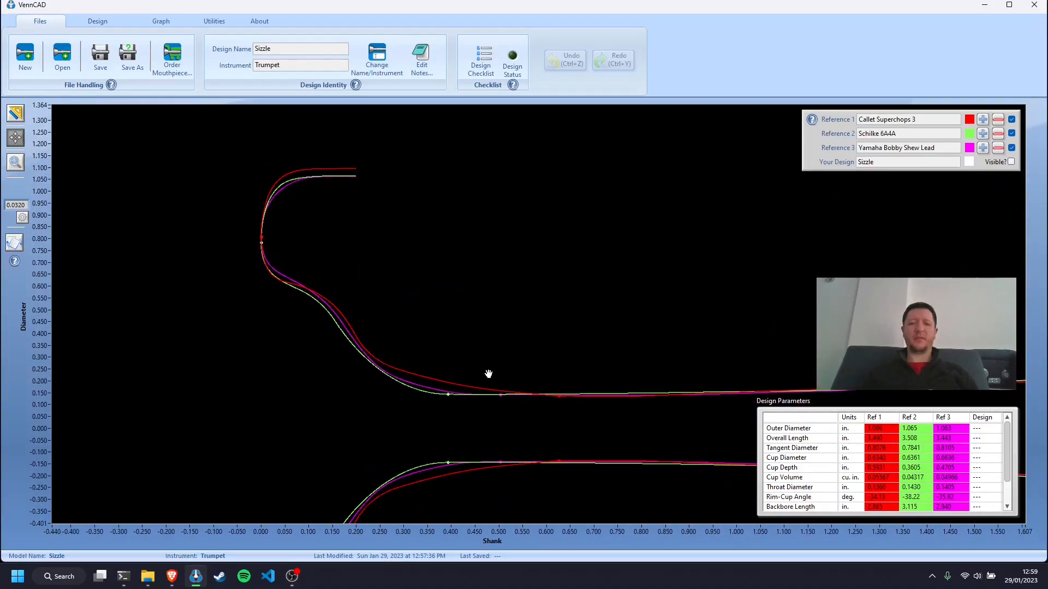
left_click_drag(372, 340, 194, 308)
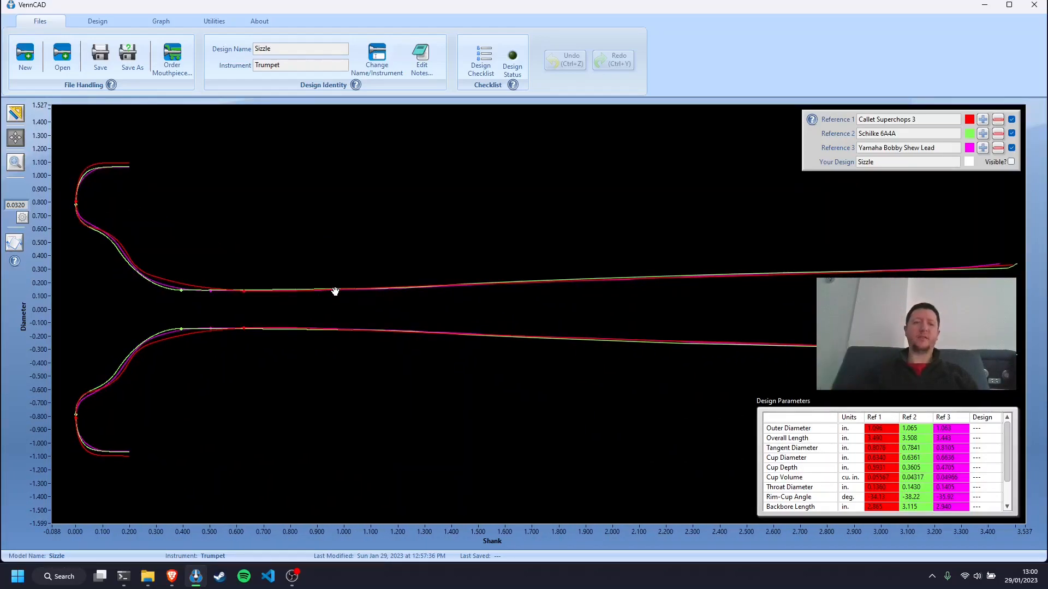
left_click_drag(147, 252, 265, 264)
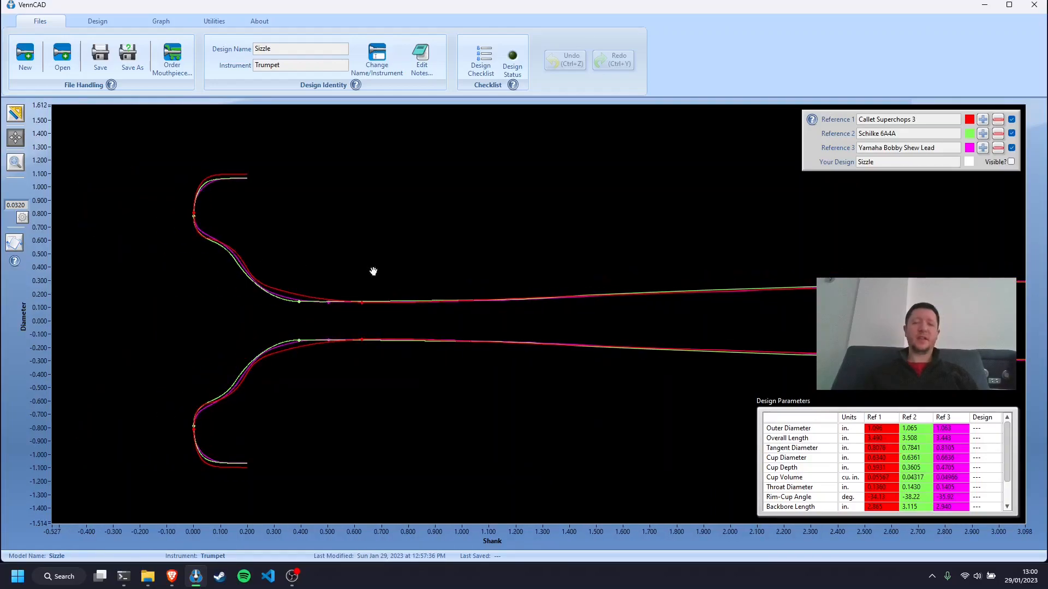
scroll(201, 249, "up", 2)
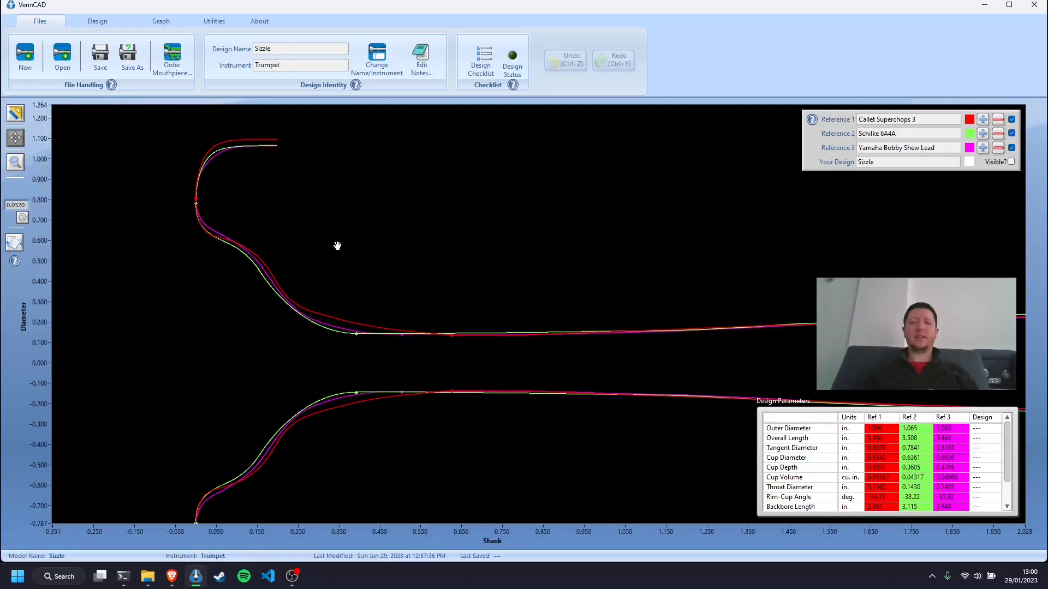
left_click_drag(444, 255, 485, 287)
scroll(386, 286, "up", 1)
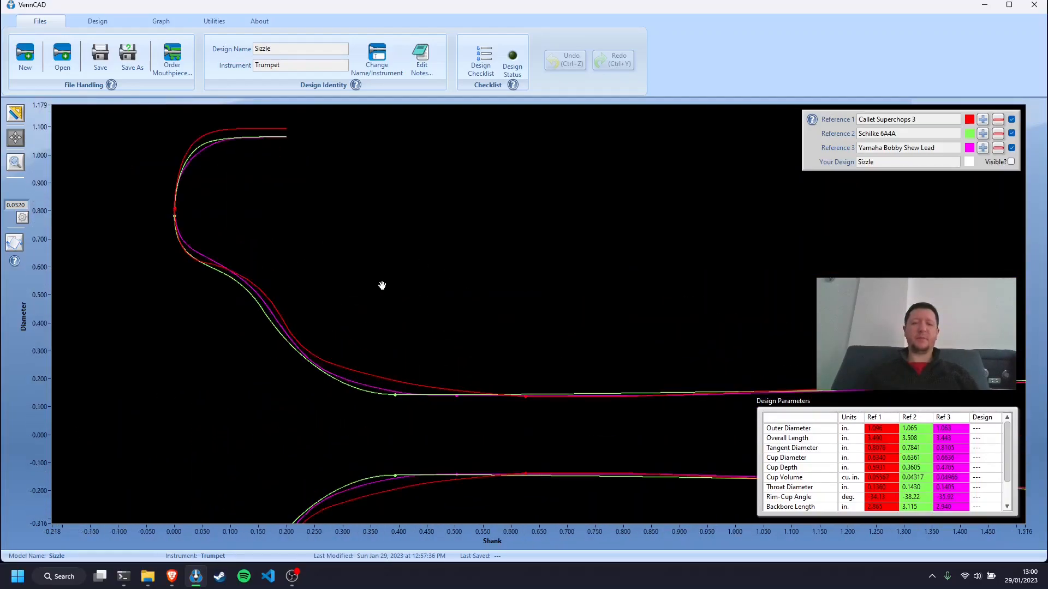
scroll(376, 287, "up", 1)
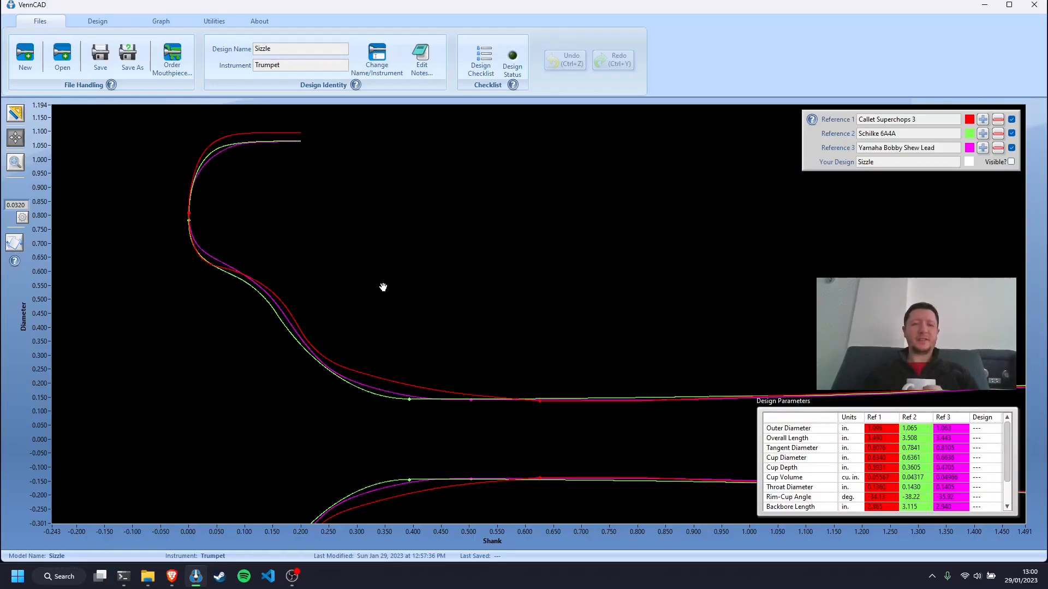
Compare the Schilke 6A4A and Yamaha Bobby Shew Lead cups with the Callet Superchops 3 profile temporarily hidden.
scroll(234, 257, "up", 4)
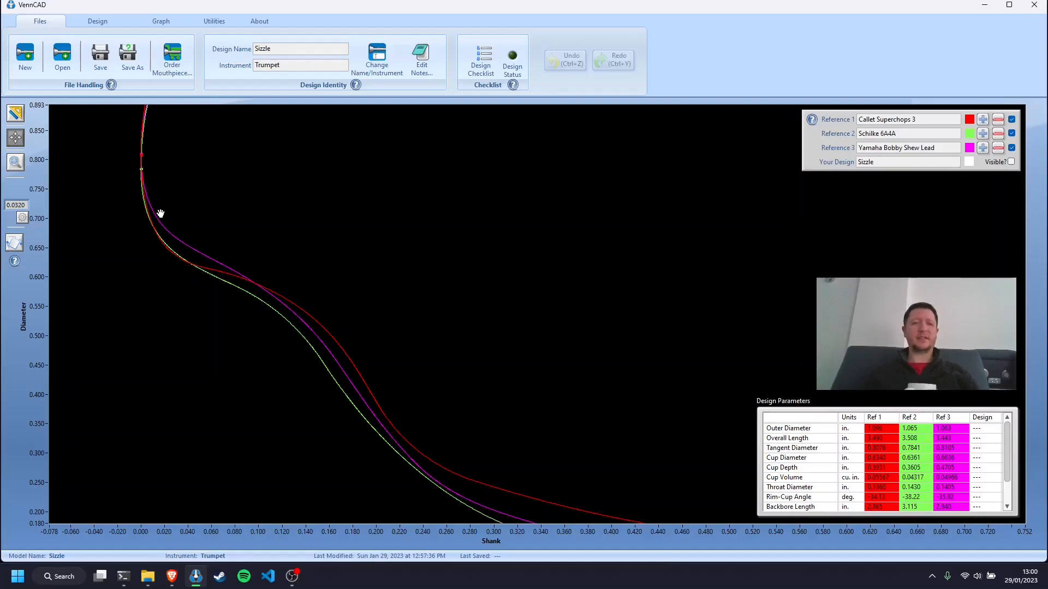
scroll(371, 386, "down", 2)
scroll(371, 386, "down", 1)
left_click_drag(431, 436, 380, 298)
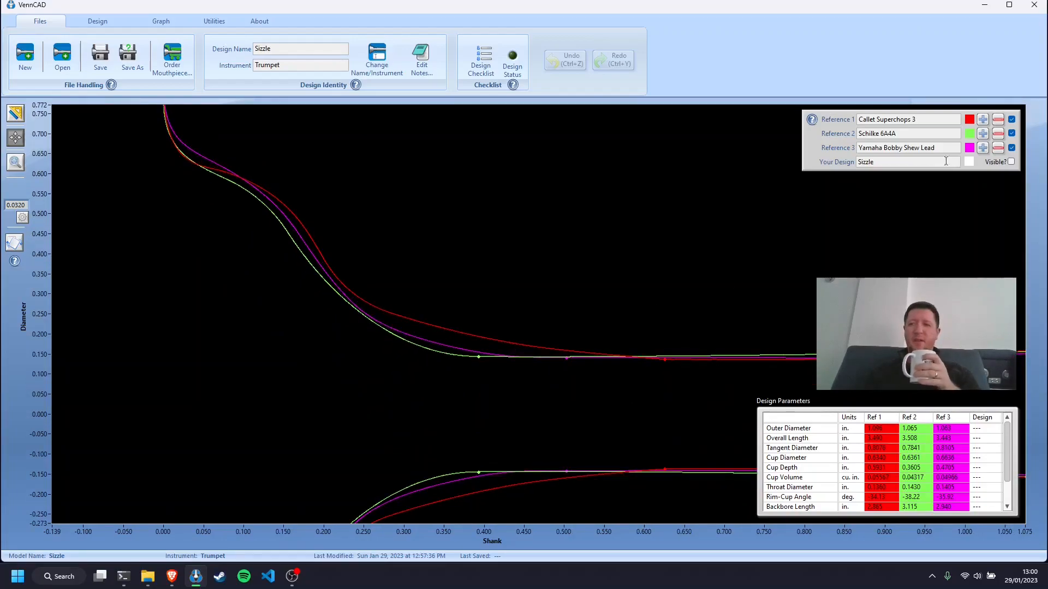
left_click(1012, 120)
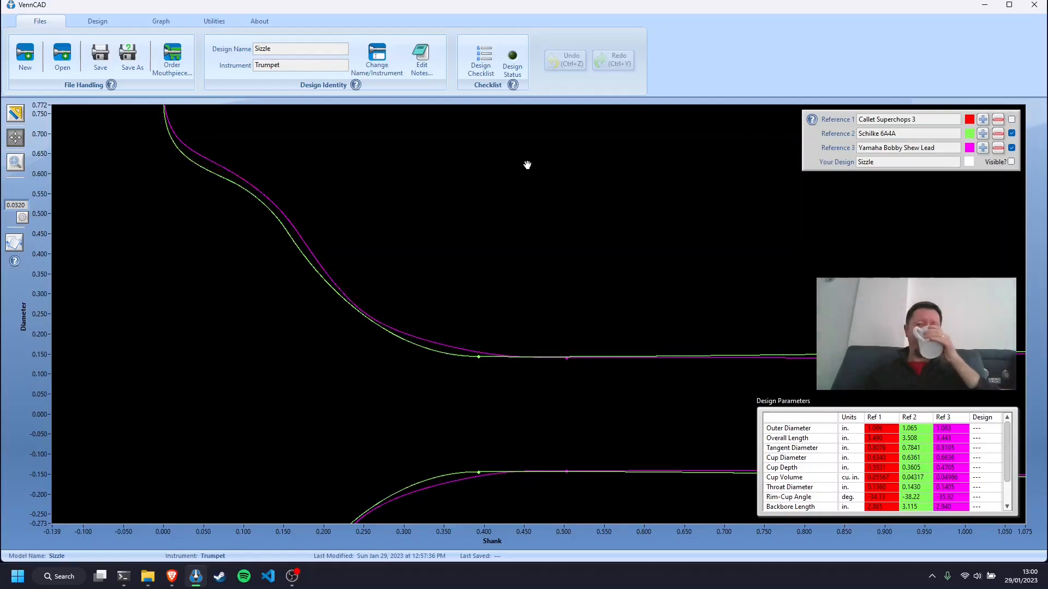
left_click_drag(392, 206, 437, 257)
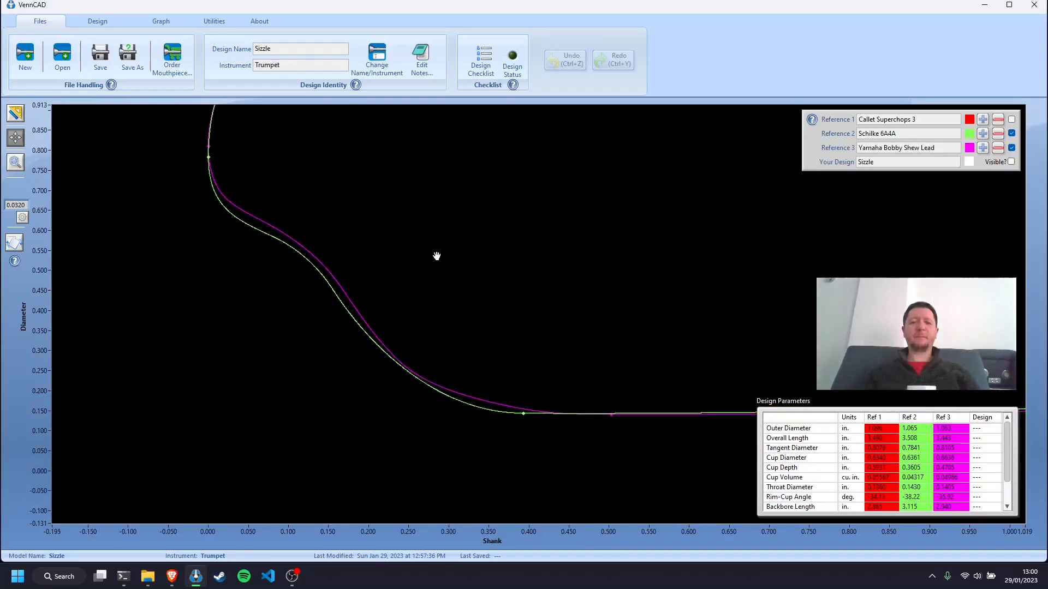
left_click_drag(562, 260, 563, 310)
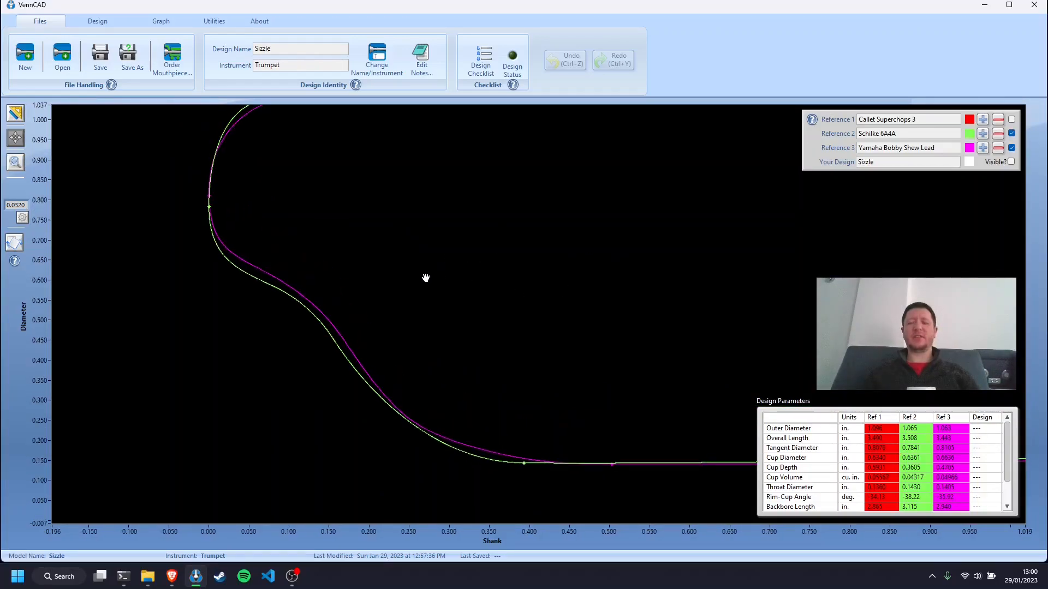
left_click(1012, 119)
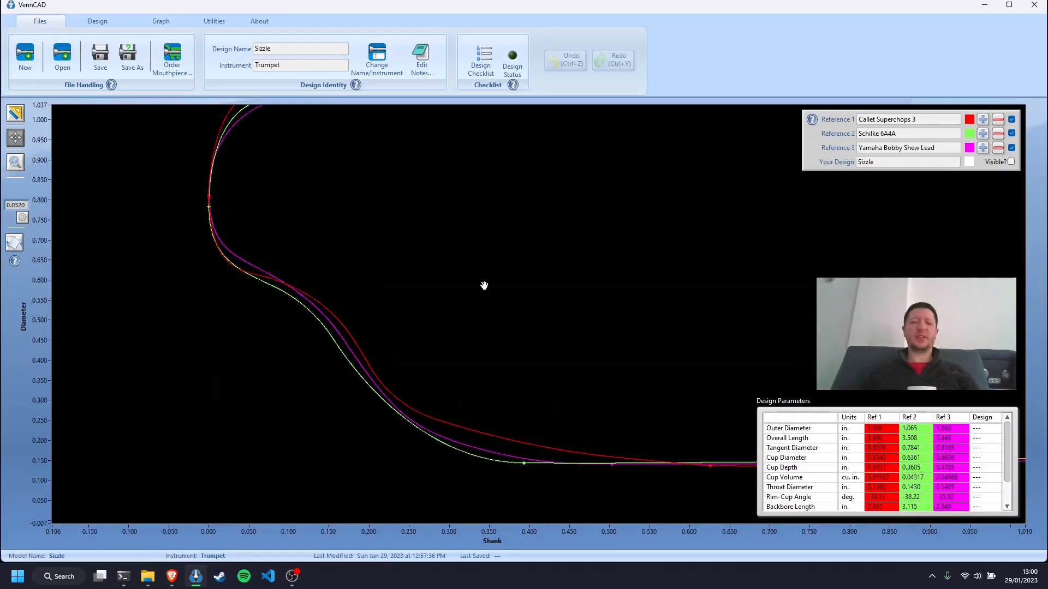
Examine the three overlaid reference profiles from the outer rim through the cup and throat into the backbore.
left_click_drag(456, 290, 435, 357)
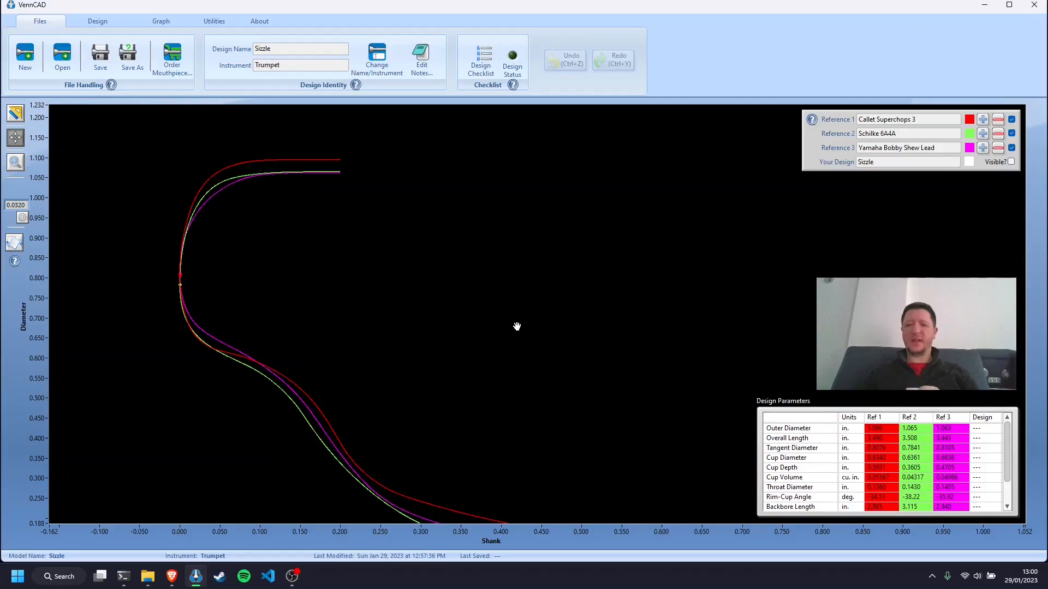
left_click_drag(524, 349, 482, 222)
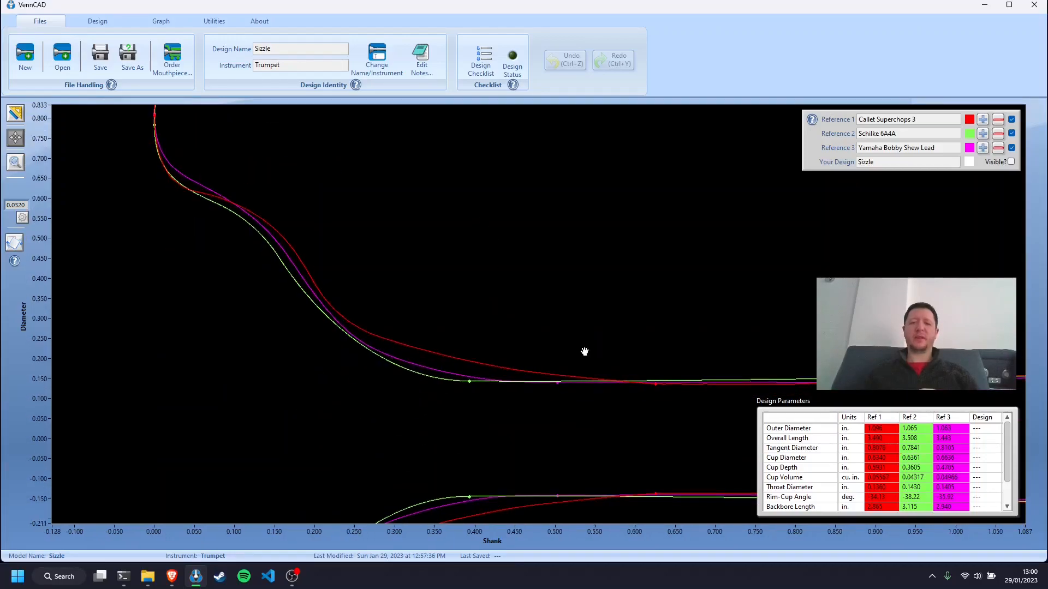
left_click_drag(379, 380, 458, 309)
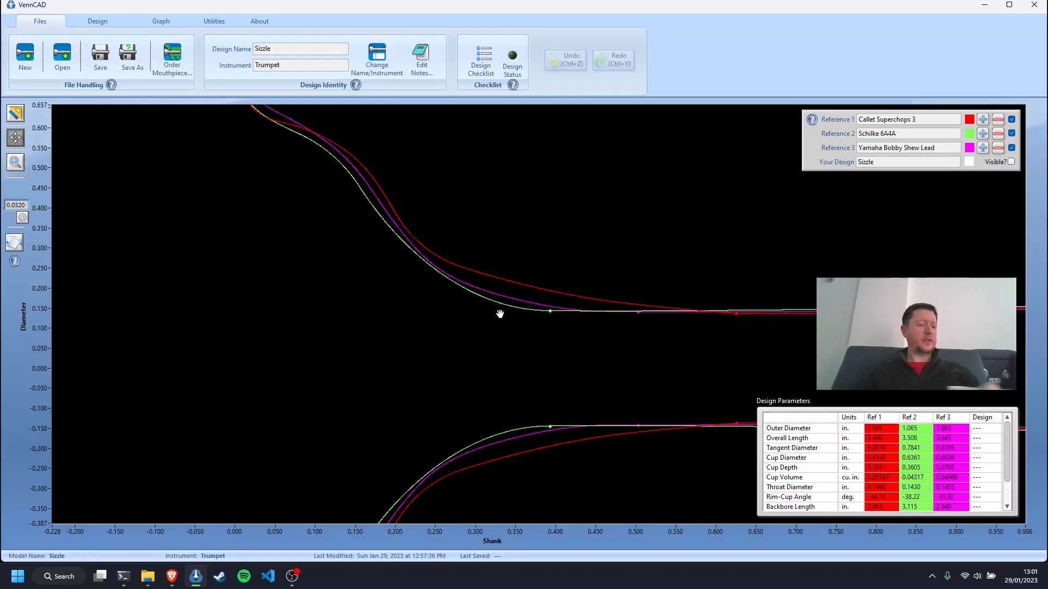
left_click_drag(486, 311, 549, 397)
scroll(554, 363, "down", 5)
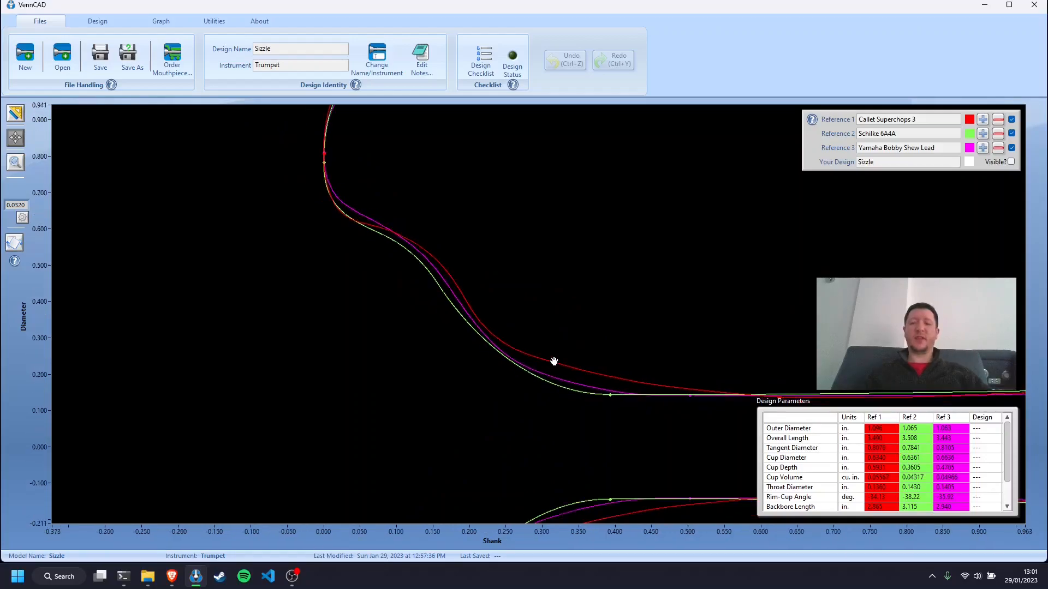
scroll(461, 353, "down", 3)
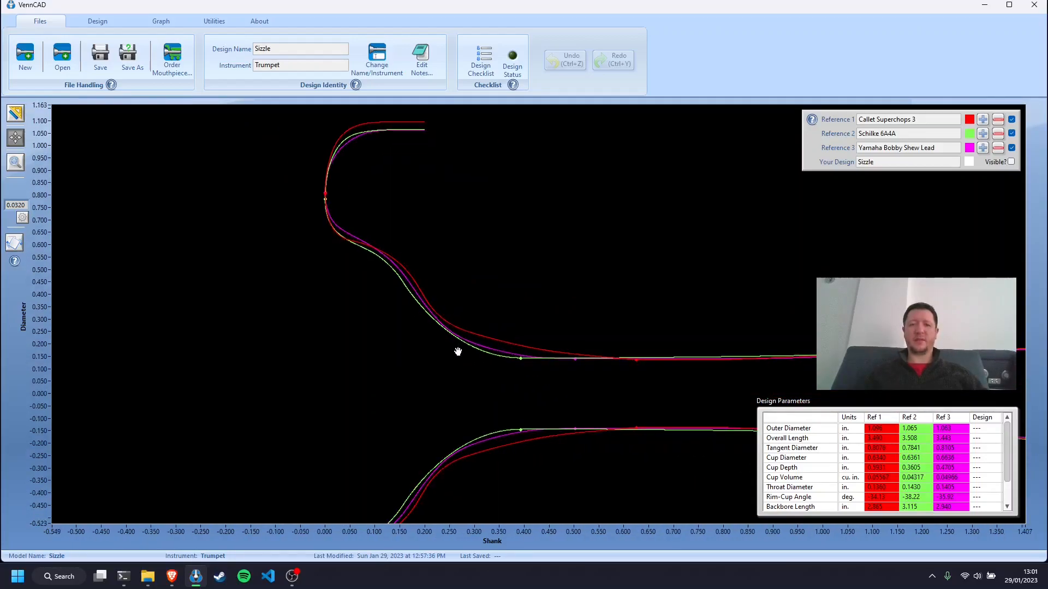
left_click_drag(449, 355, 239, 320)
scroll(381, 335, "down", 2)
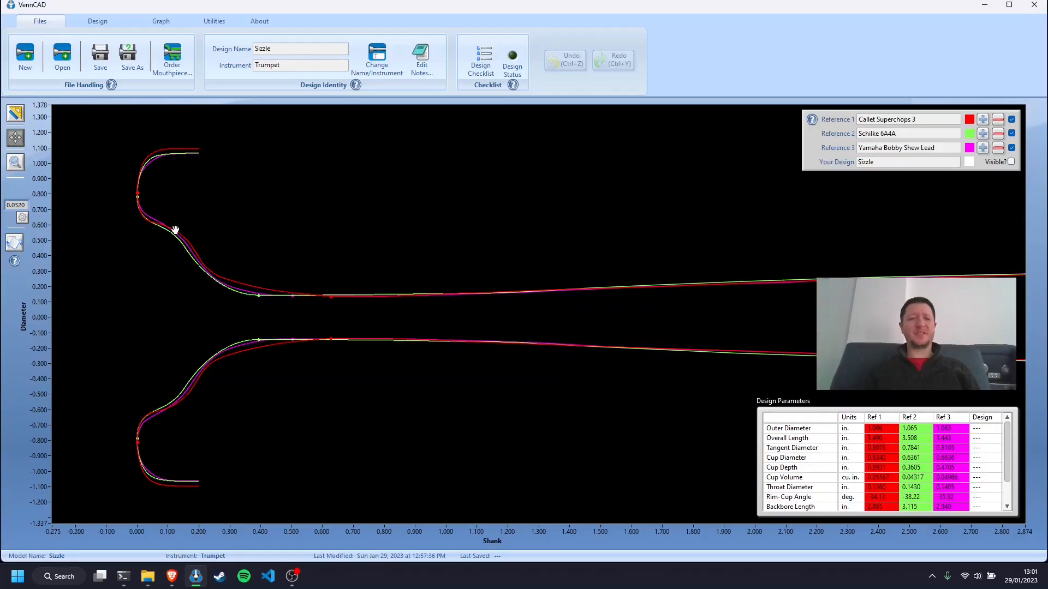
left_click_drag(175, 230, 304, 269)
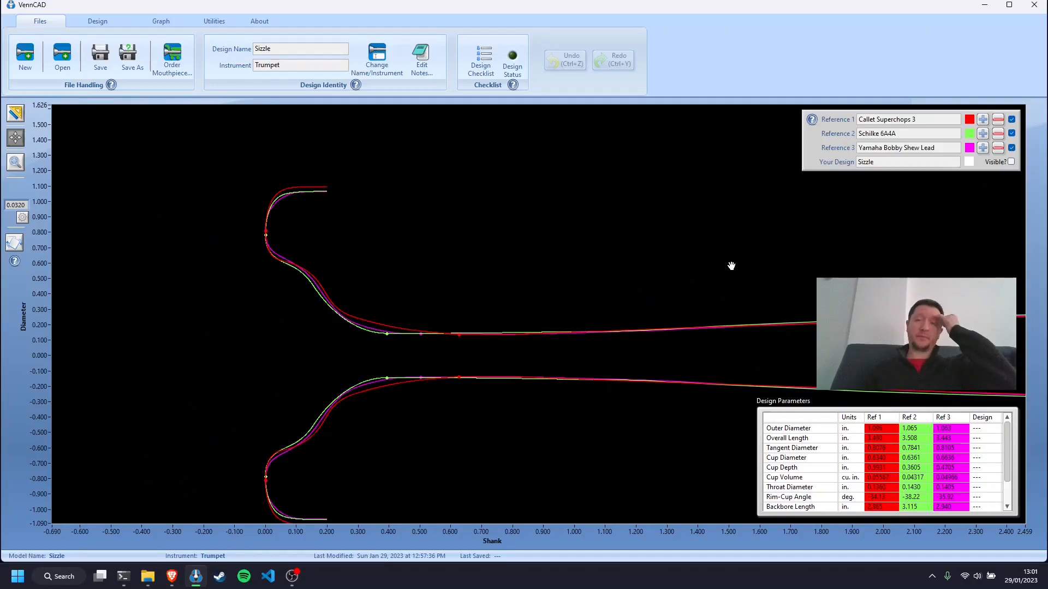
Make the Sizzle design visible on the graph and open its cup geometry for editing.
left_click(1010, 162)
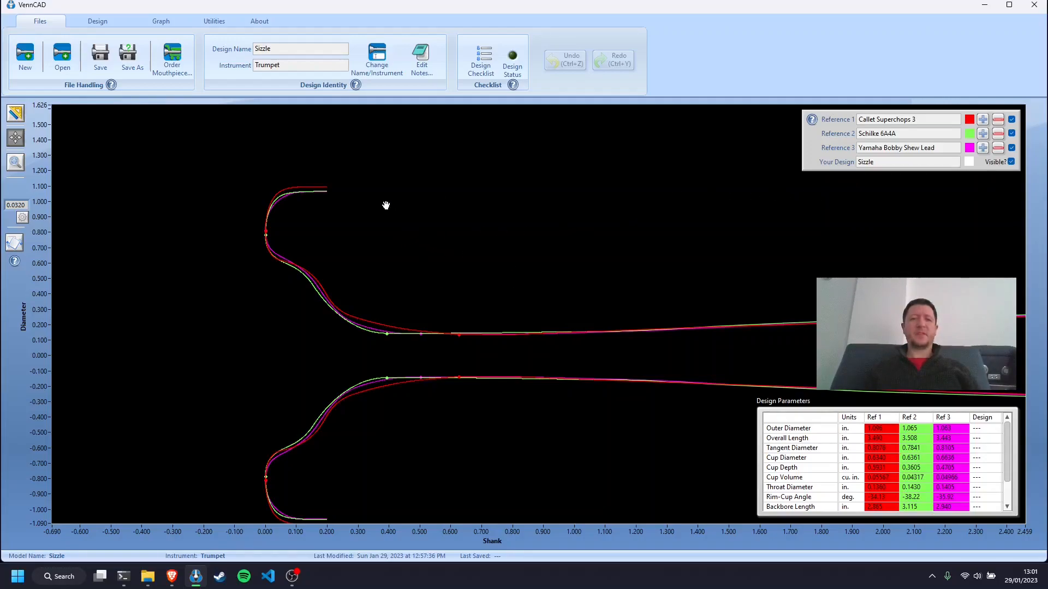
left_click(95, 21)
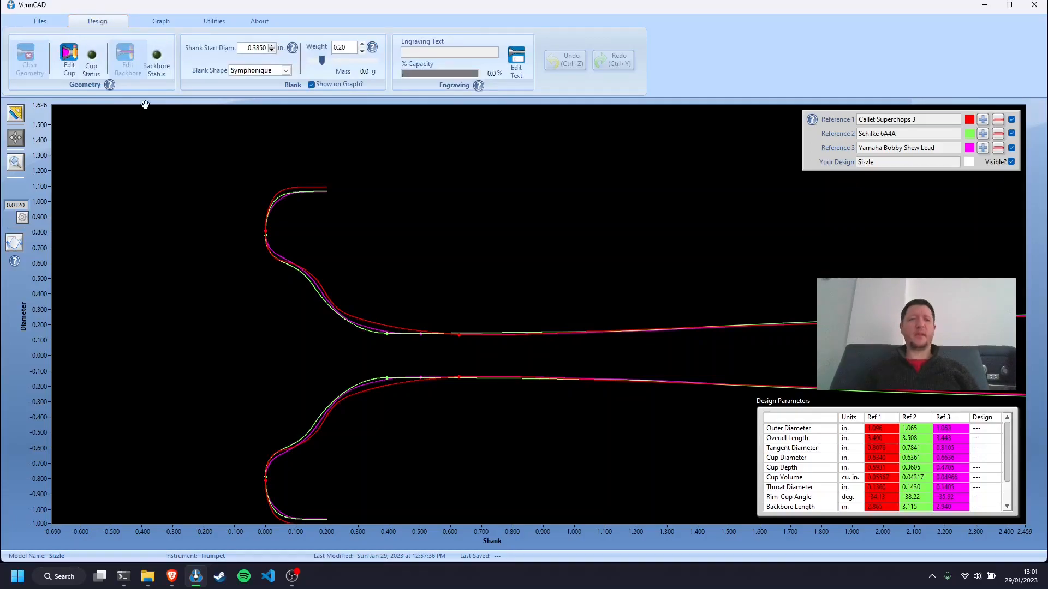
left_click(69, 62)
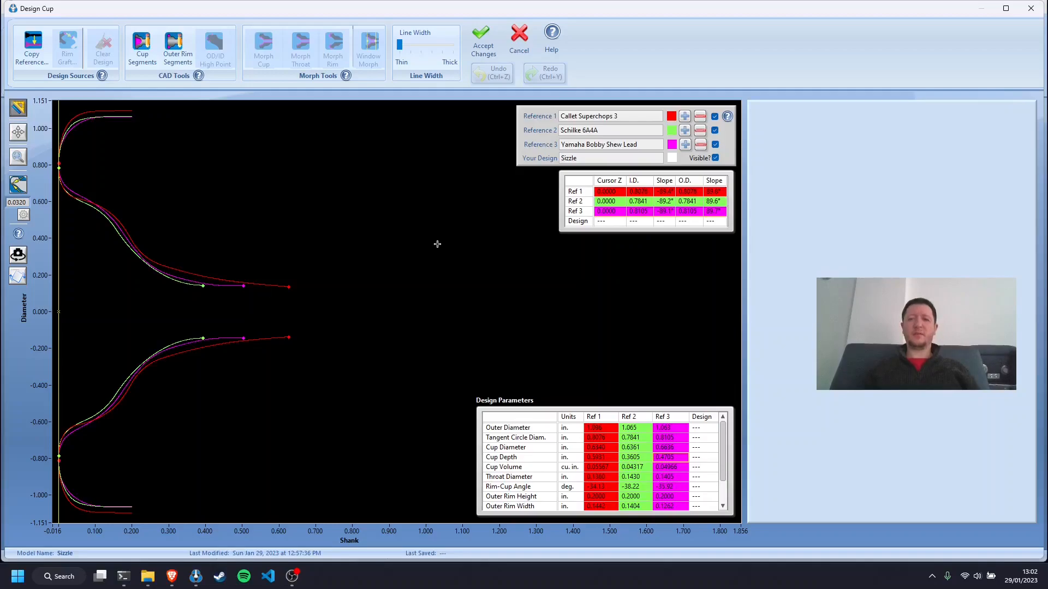
left_click(34, 48)
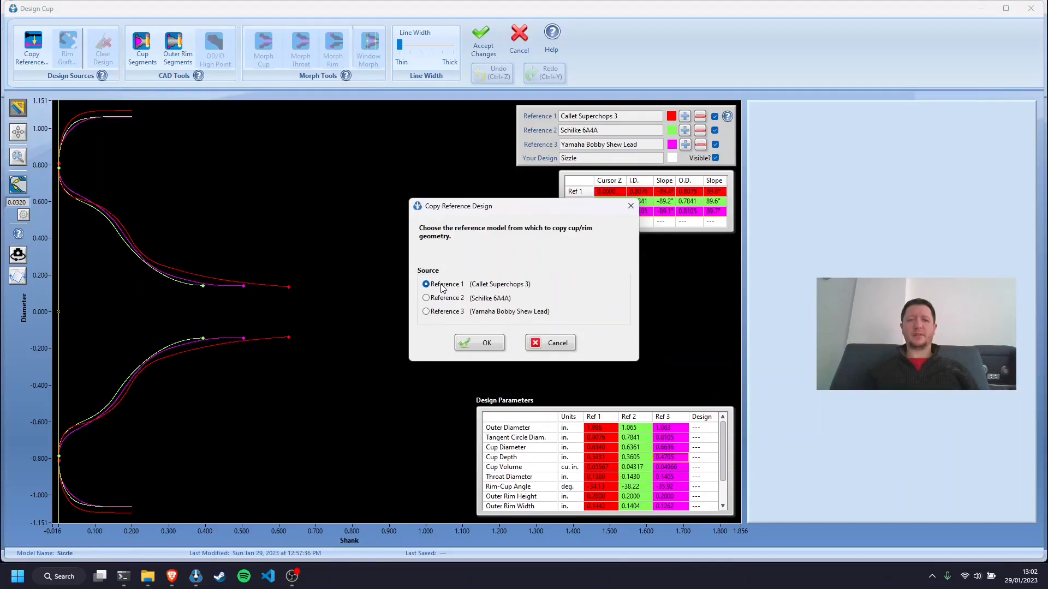
left_click(476, 347)
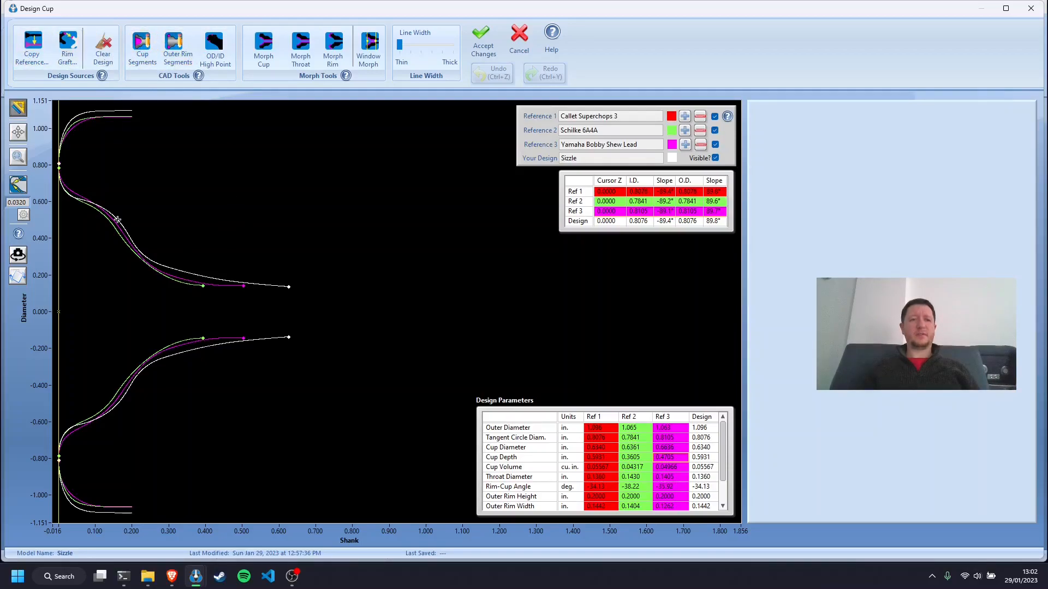
left_click(103, 46)
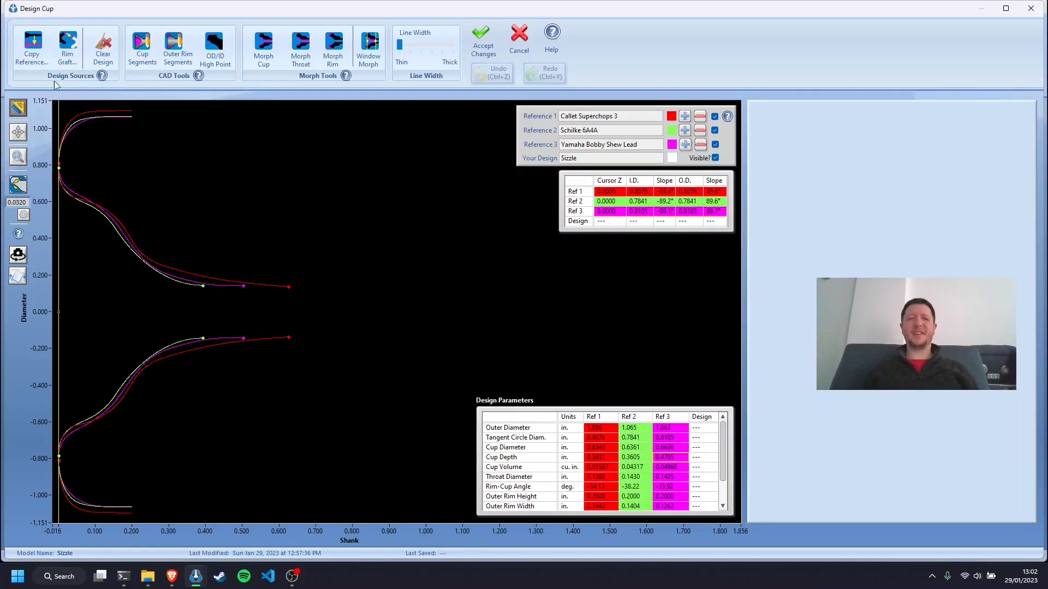
Copy the cup and rim geometry of Reference 2 (Schilke 6A4A) into the Sizzle design.
left_click(33, 47)
left_click(426, 298)
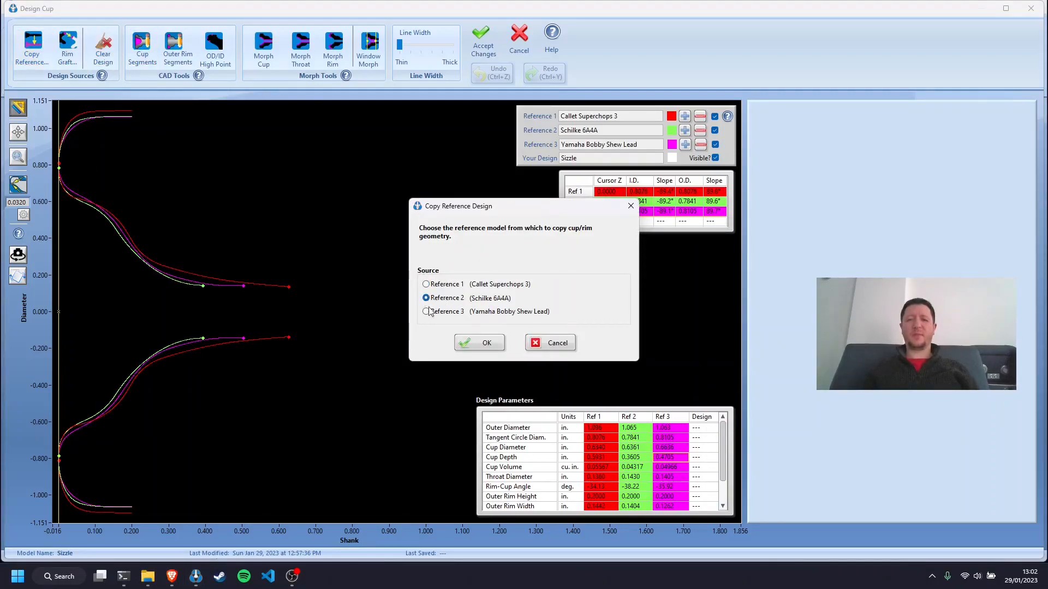
left_click(480, 343)
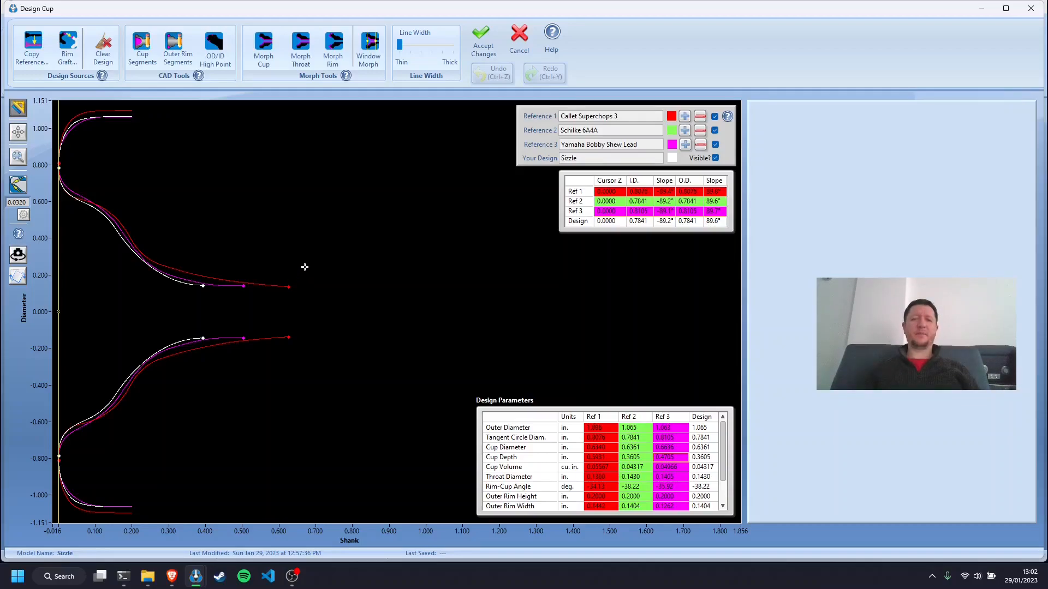
Review the design parameters and compare the cup volumes of the Schilke 6A4A and Callet Superchops 3.
scroll(690, 485, "down", 2)
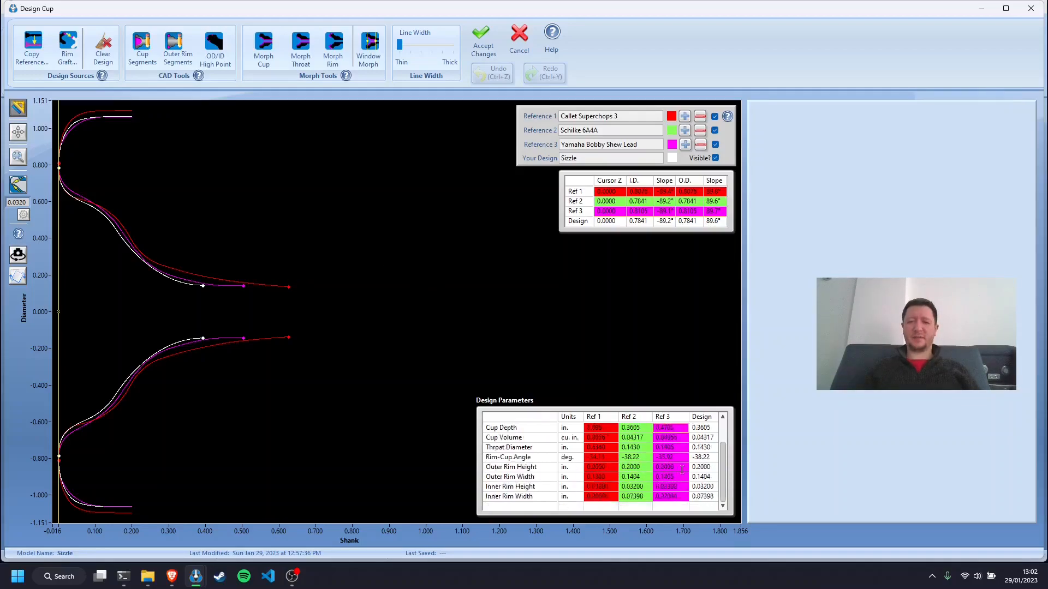
scroll(602, 463, "up", 2)
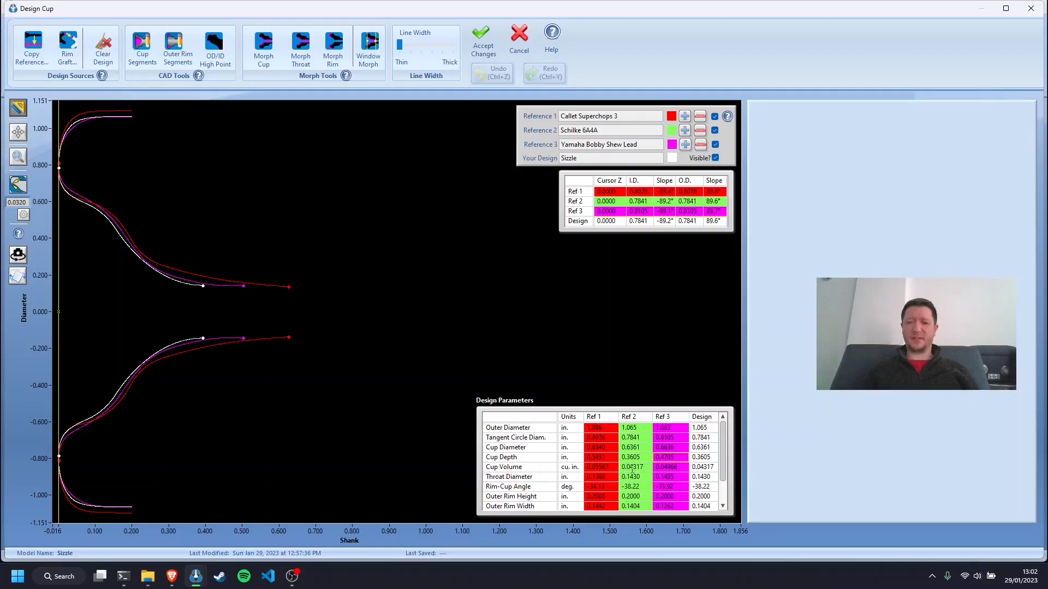
left_click_drag(642, 468, 625, 469)
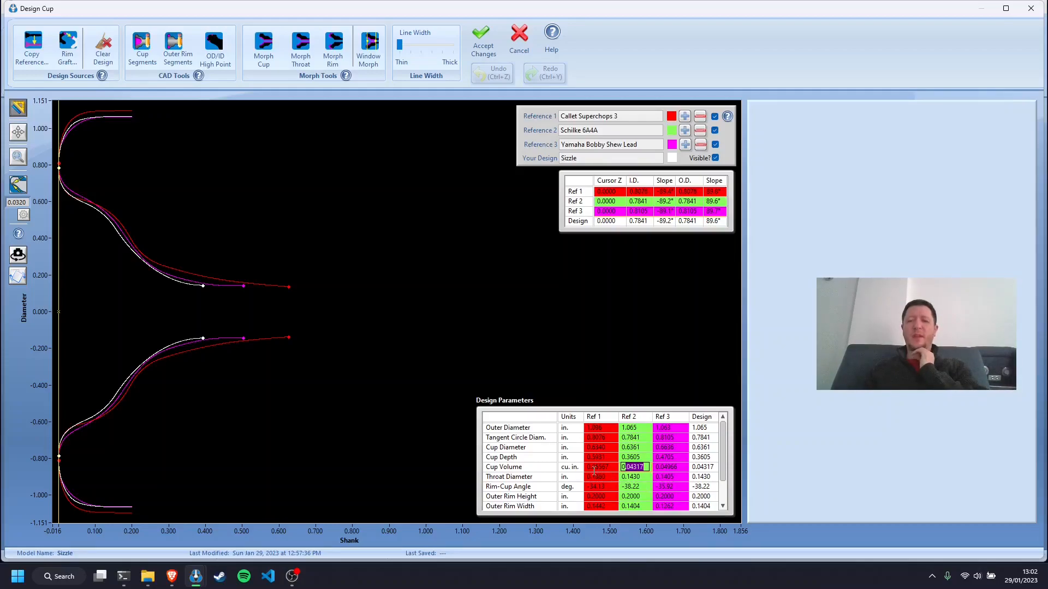
left_click(594, 468)
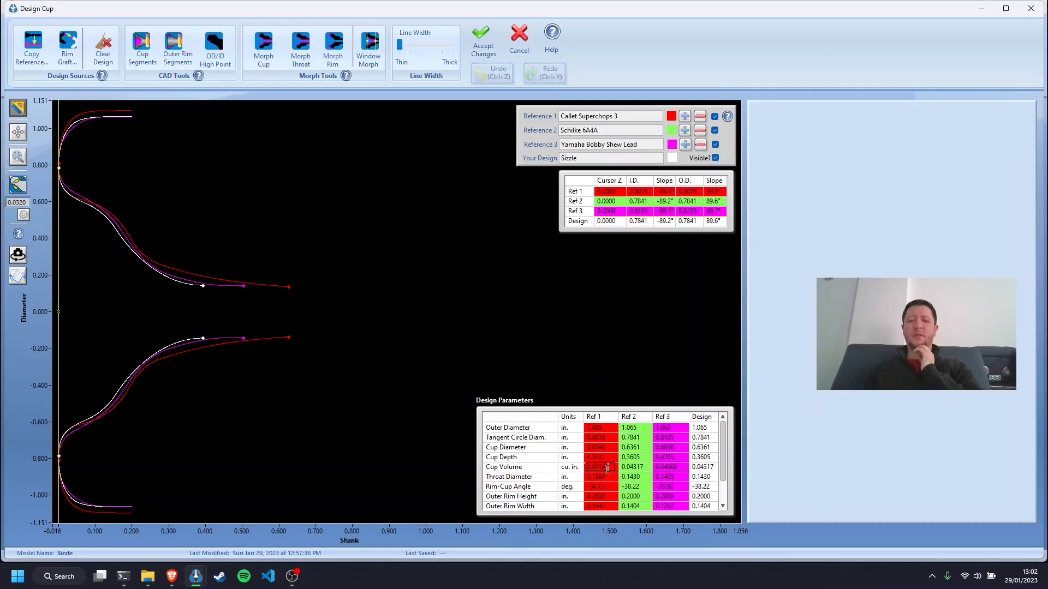
left_click(633, 466)
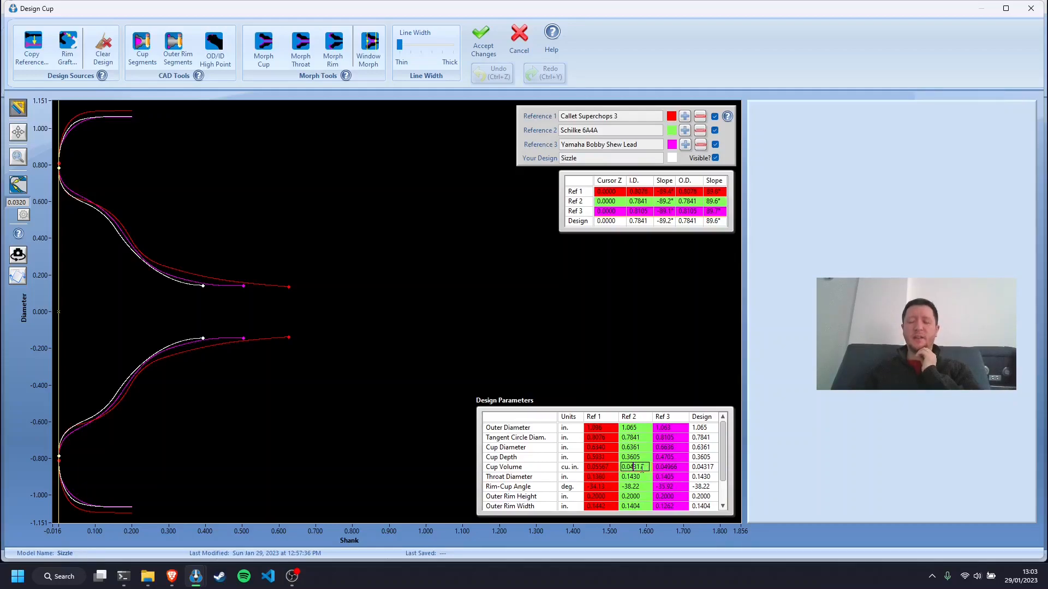
left_click_drag(641, 466, 630, 467)
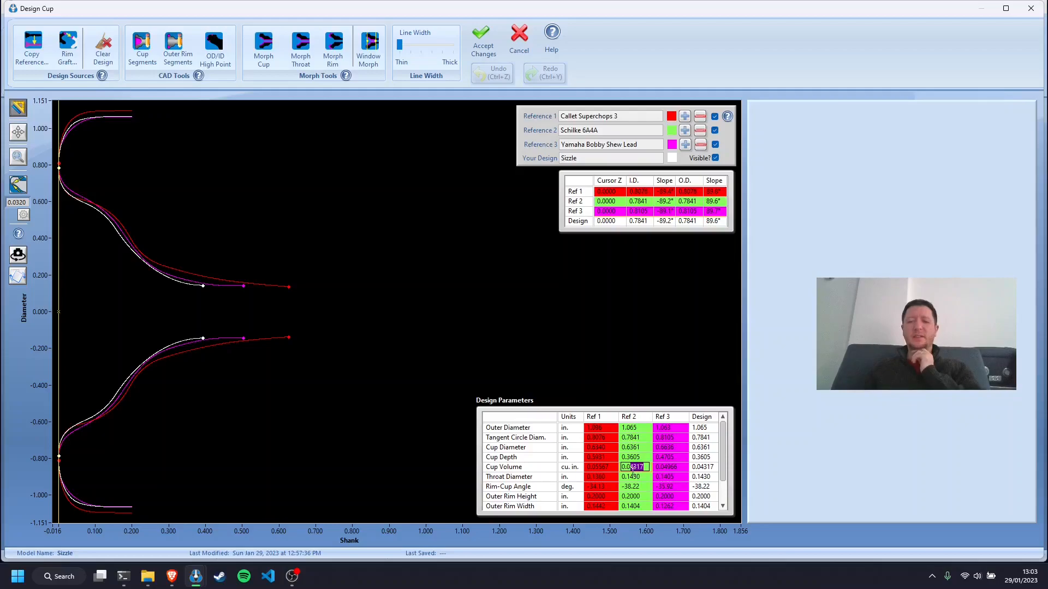
left_click(640, 467)
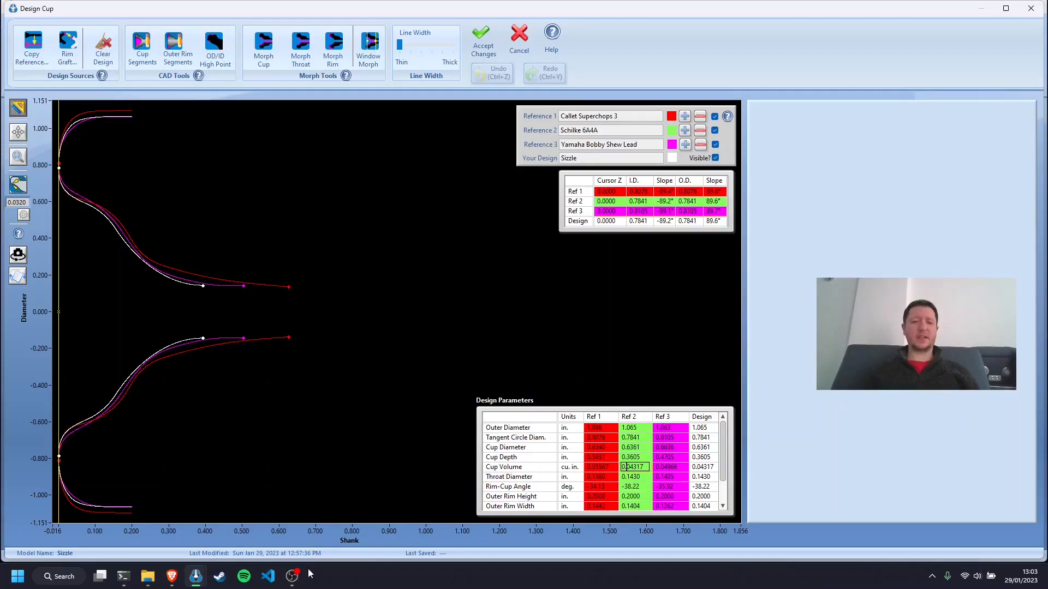
Switch to the Brave browser, check the Vincent Bach cup volume chart on the Trumpet Planet blog, and return to the Design Cup window.
left_click(172, 576)
scroll(420, 430, "down", 10)
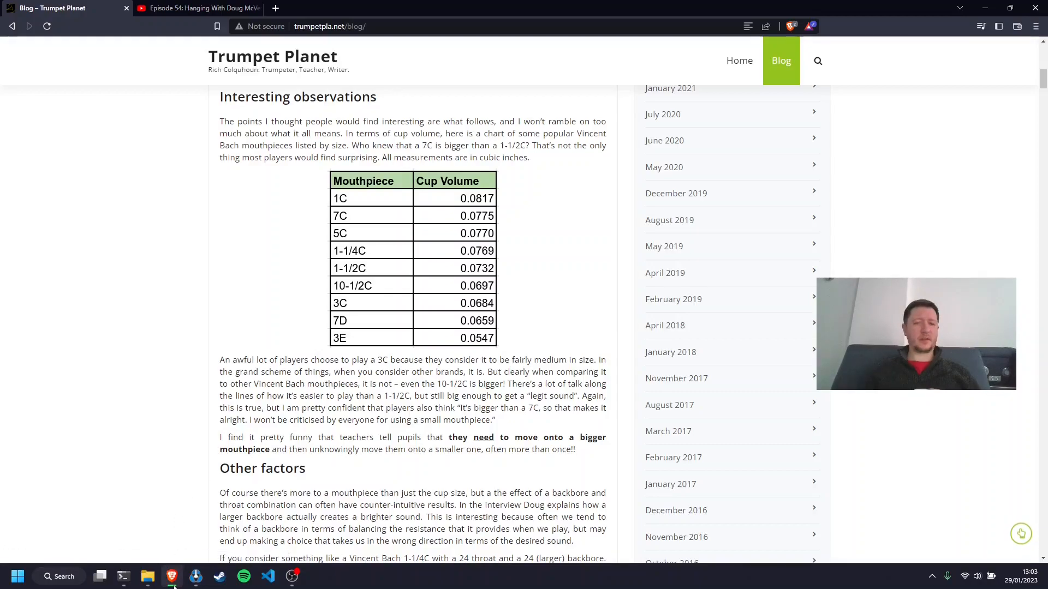
mouse_move(181, 583)
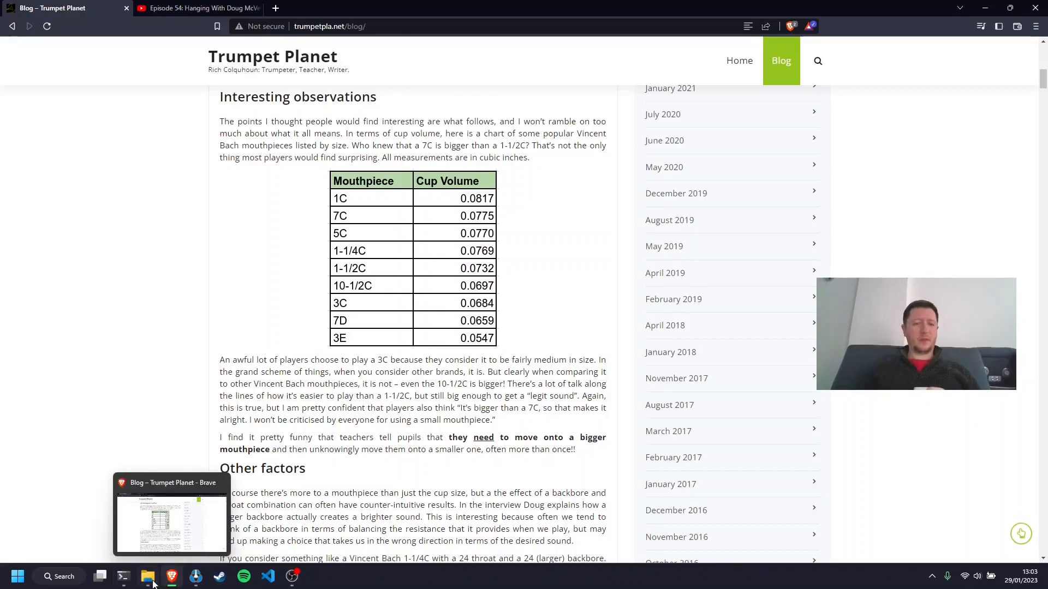
left_click(198, 581)
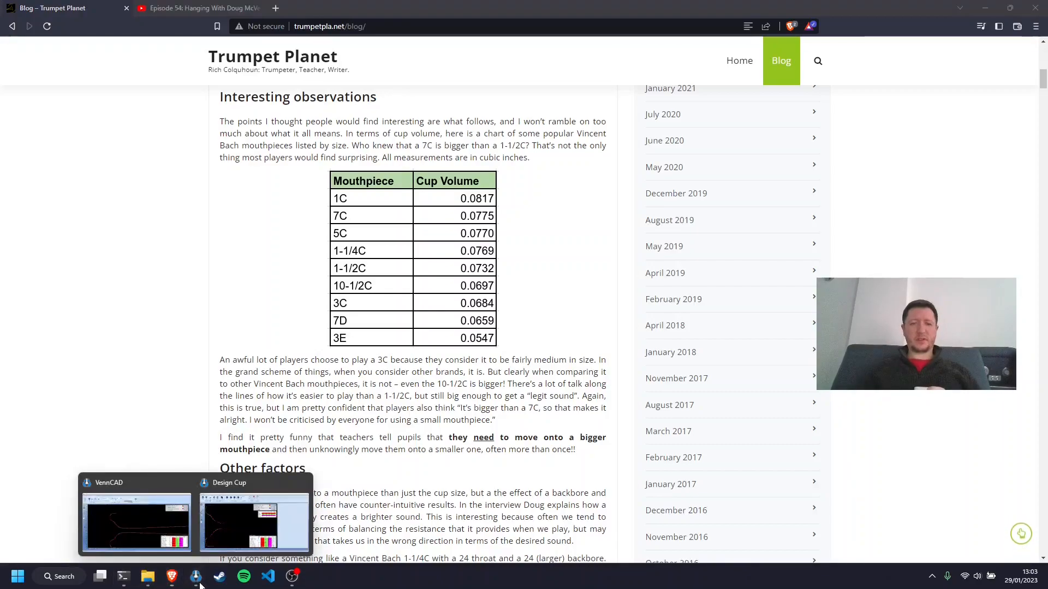
left_click(256, 535)
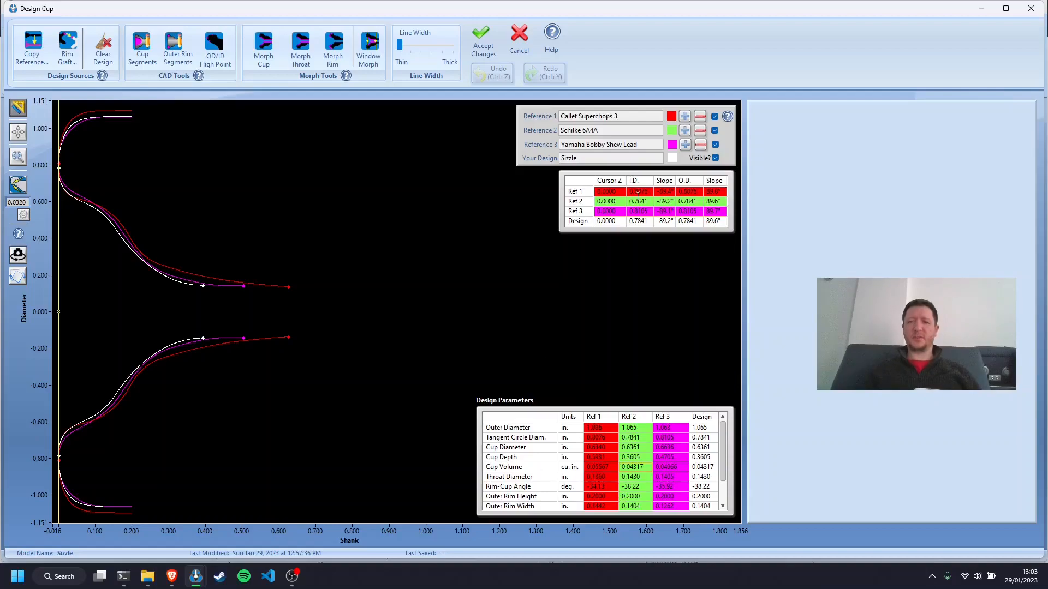
Check the Callet Superchops 3 cup volume in the design parameters against the Bach figures.
left_click(595, 470)
left_click_drag(595, 471, 605, 468)
left_click(614, 467)
left_click(516, 362)
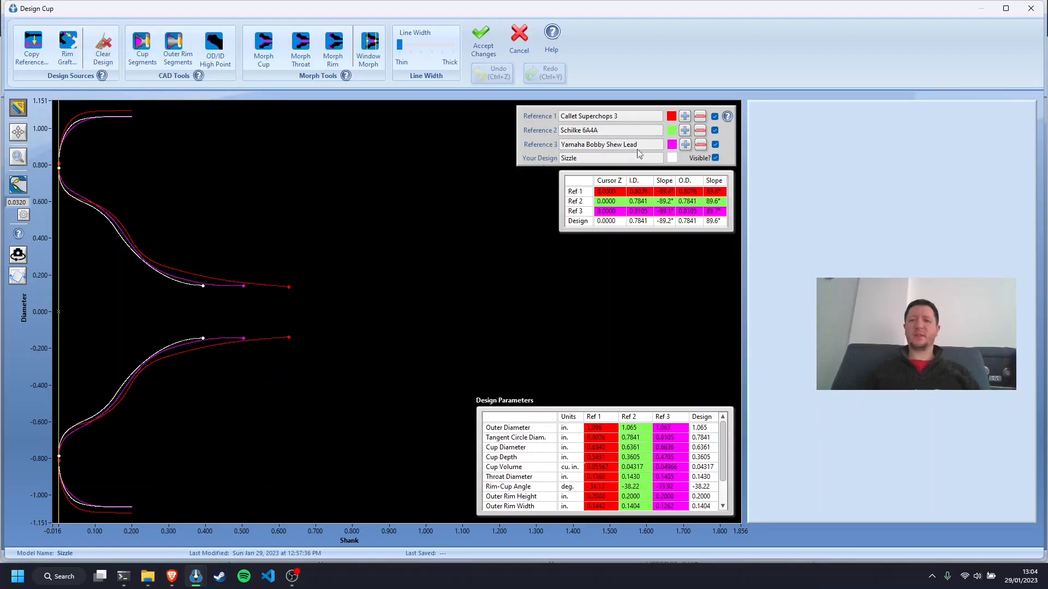
Hide the Callet Superchops 3, Schilke 6A4A and Yamaha Bobby Shew Lead profiles, leaving only the Sizzle design shown.
left_click(714, 117)
left_click(714, 131)
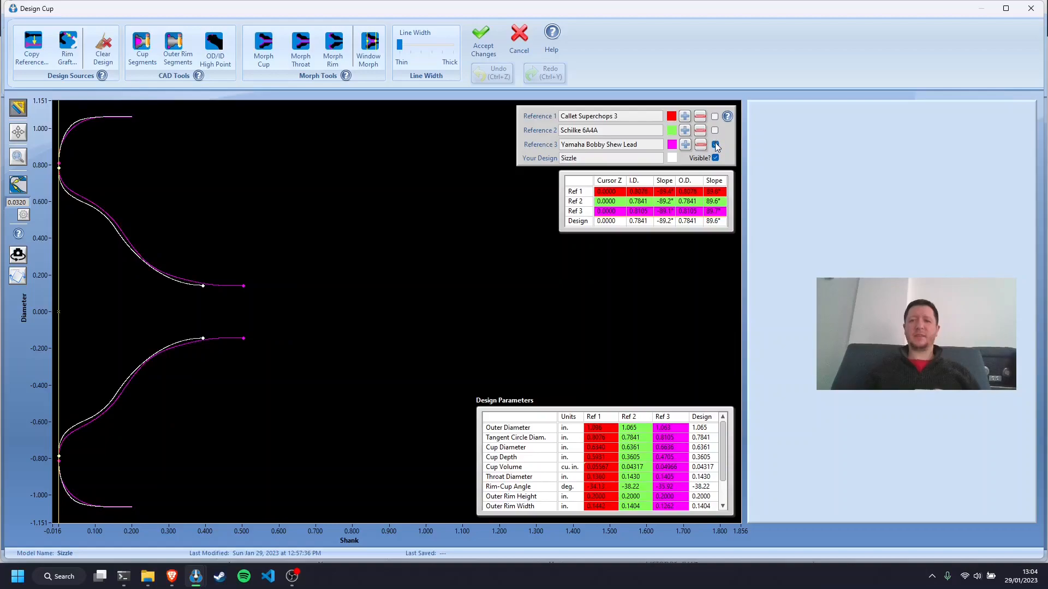
left_click(716, 145)
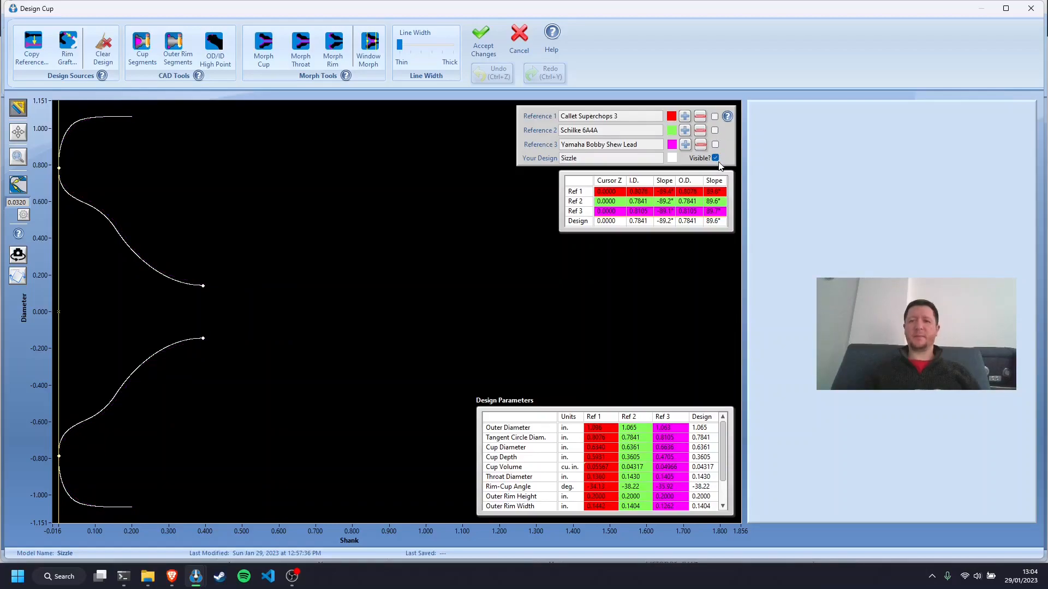
Start a rim graft onto the Sizzle design from the Callet Superchops 3 and examine the default blend between rim and cup.
left_click(80, 47)
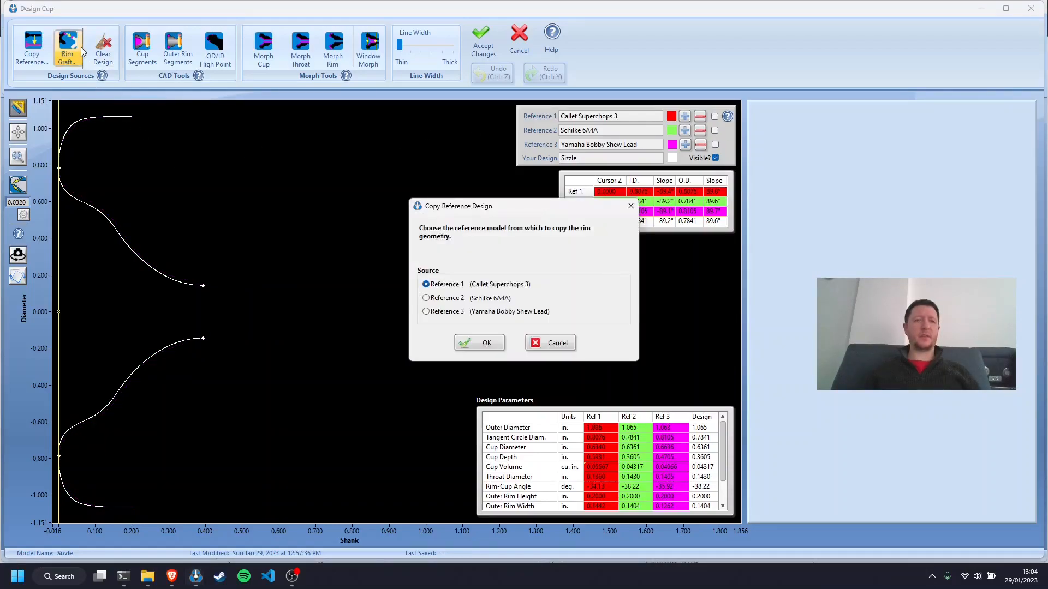
left_click(482, 345)
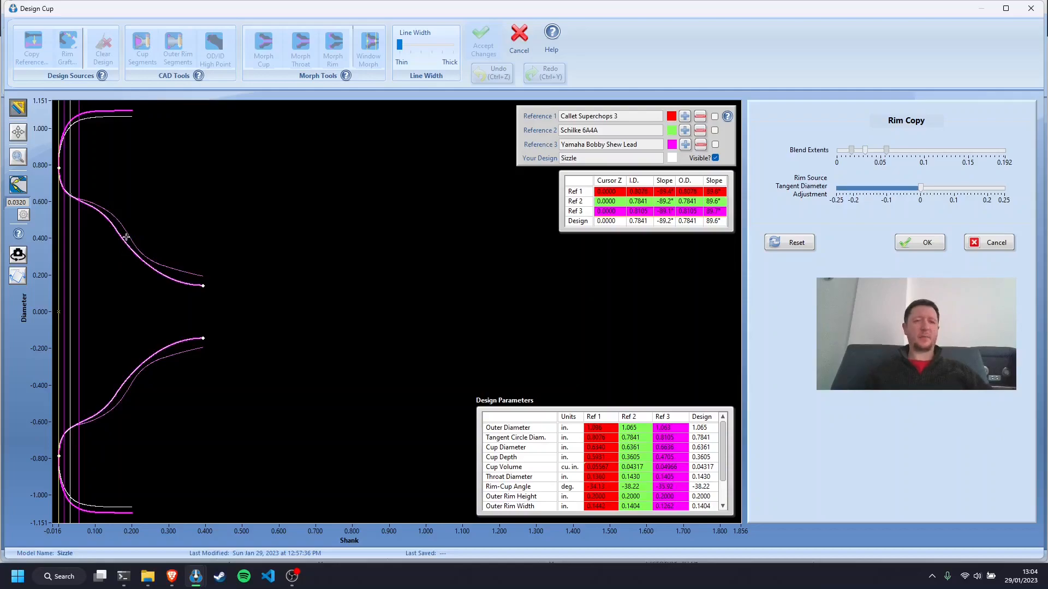
scroll(108, 227, "up", 2)
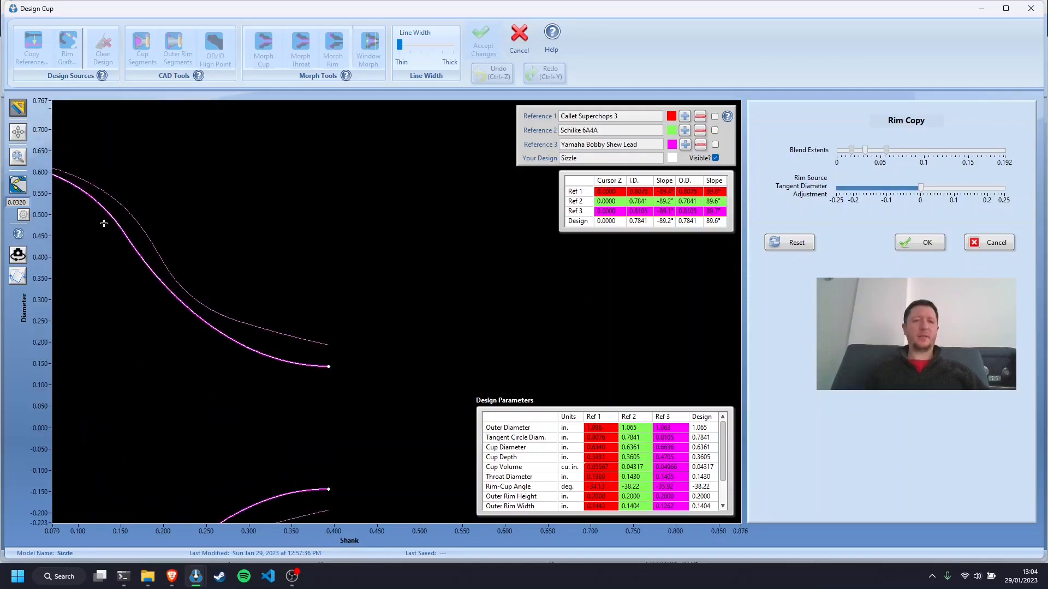
left_click_drag(98, 171, 291, 295)
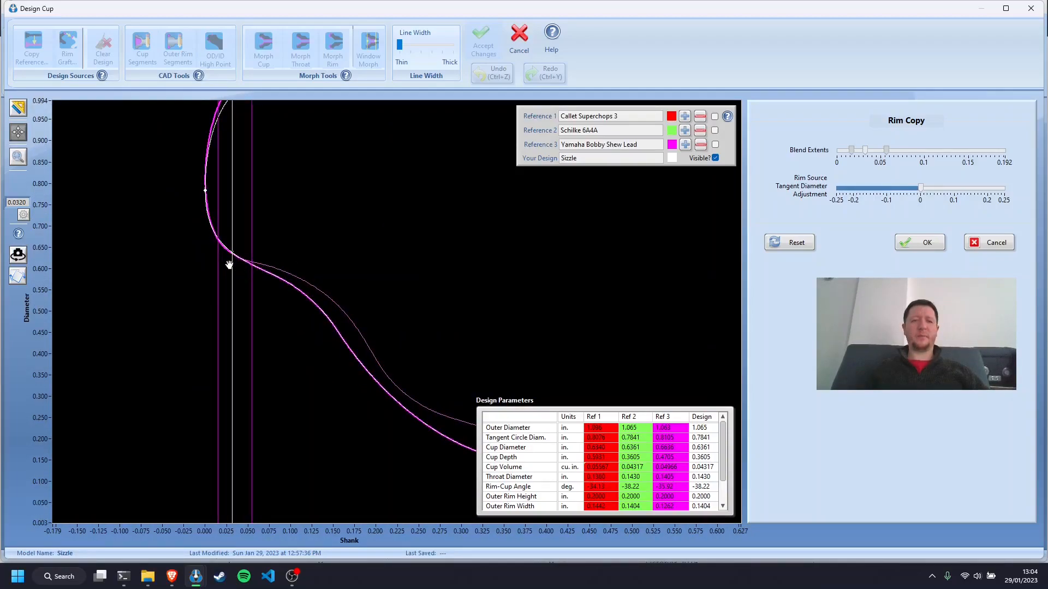
scroll(220, 253, "up", 3)
scroll(245, 256, "up", 3)
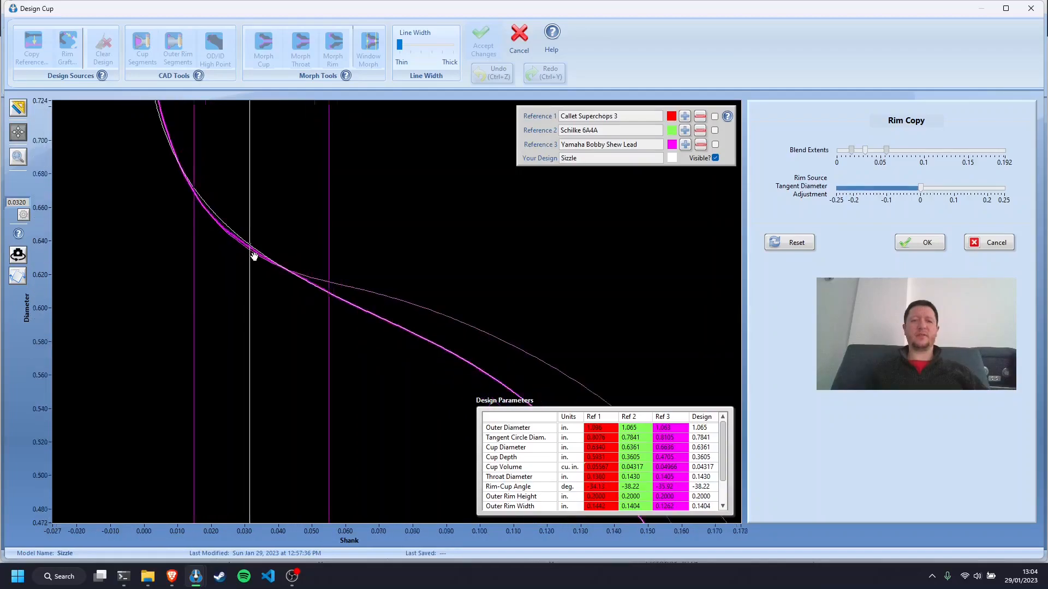
scroll(180, 208, "up", 1)
left_click_drag(182, 248, 199, 277)
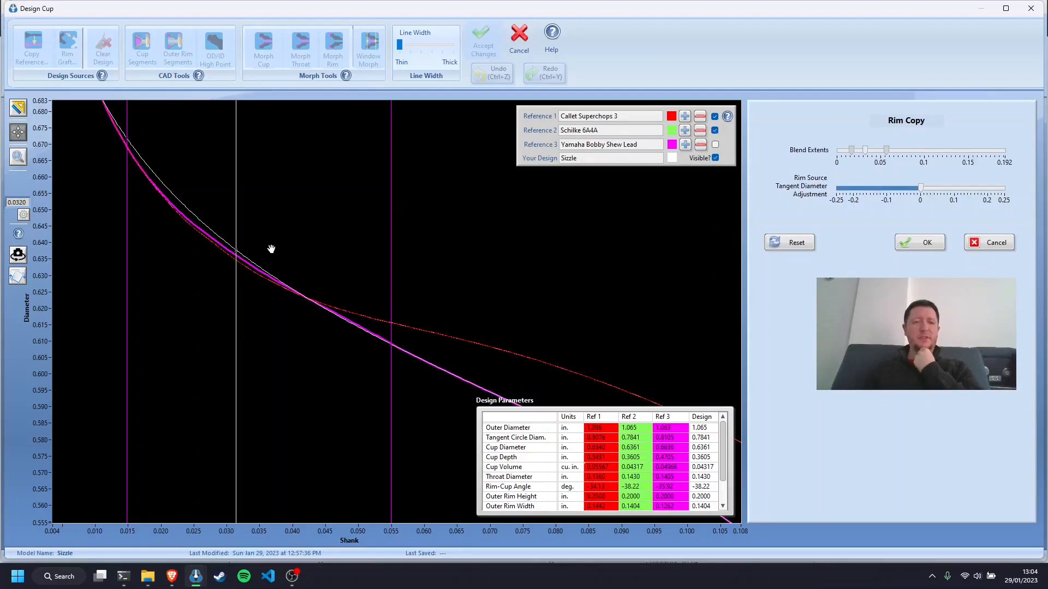
Hide the Callet Superchops 3 and Schilke 6A4A profiles again and inspect the rim-to-cup transition of the graft.
left_click(714, 117)
left_click_drag(295, 225, 372, 348)
scroll(373, 348, "down", 6)
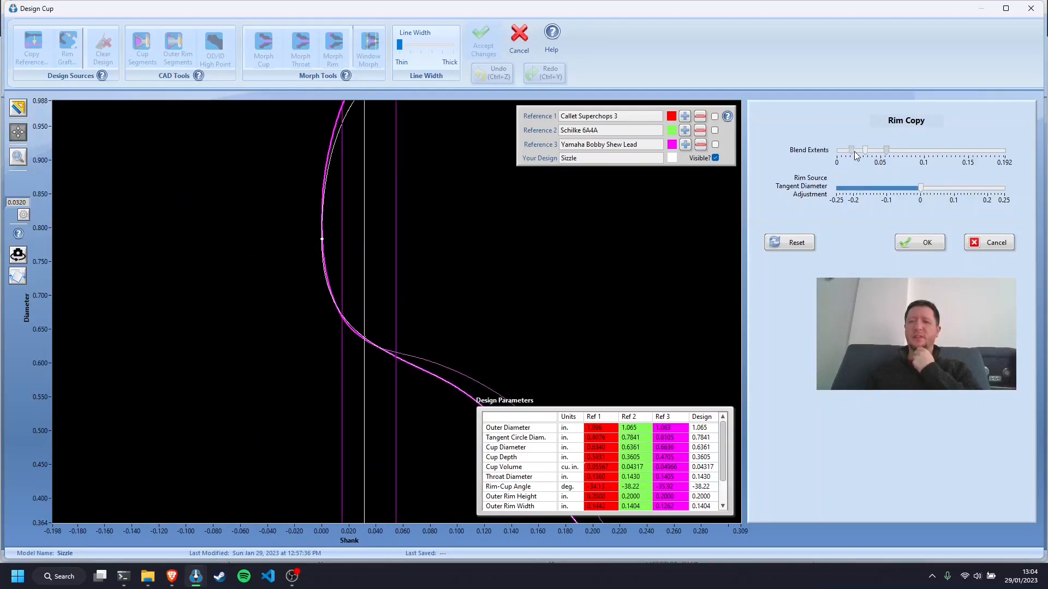
left_click_drag(530, 241, 427, 176)
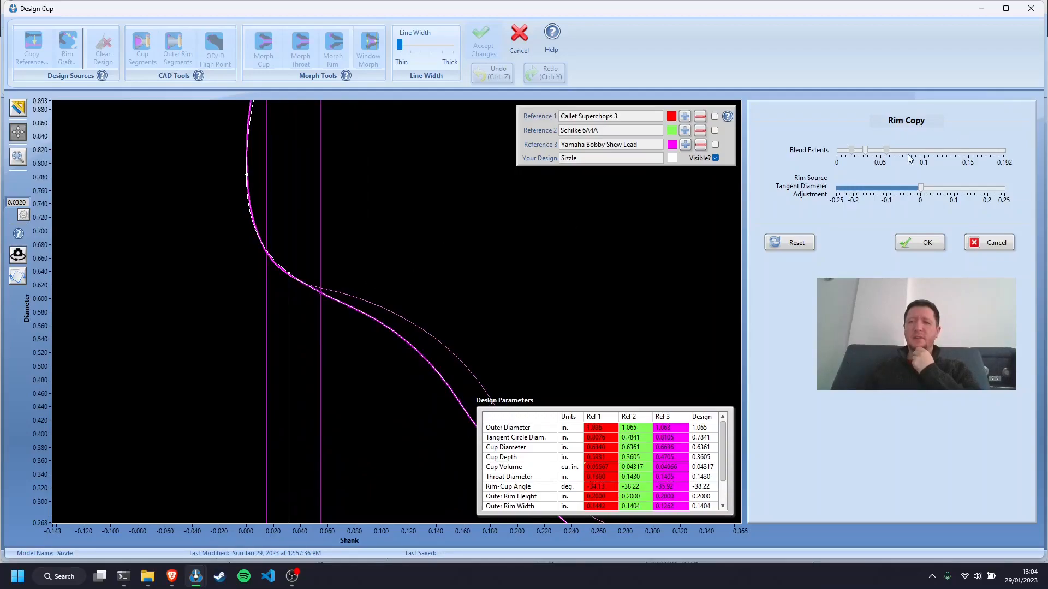
Try a longer rim blend with the upper blend extent at 0.192 and the middle one at about 0.147.
left_click_drag(885, 152, 1022, 181)
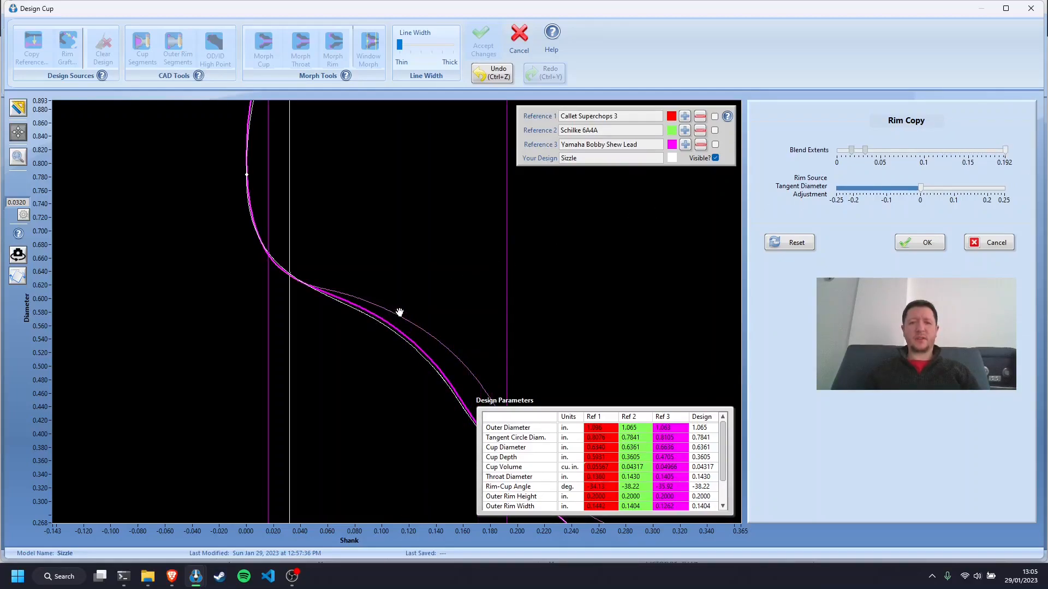
left_click_drag(377, 333, 389, 262)
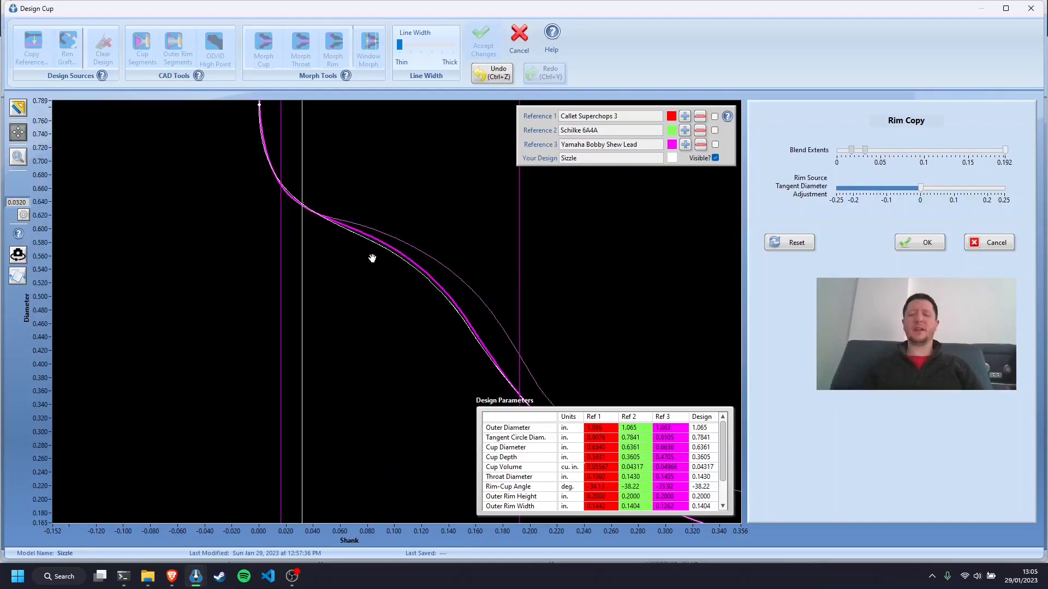
left_click_drag(871, 158, 966, 166)
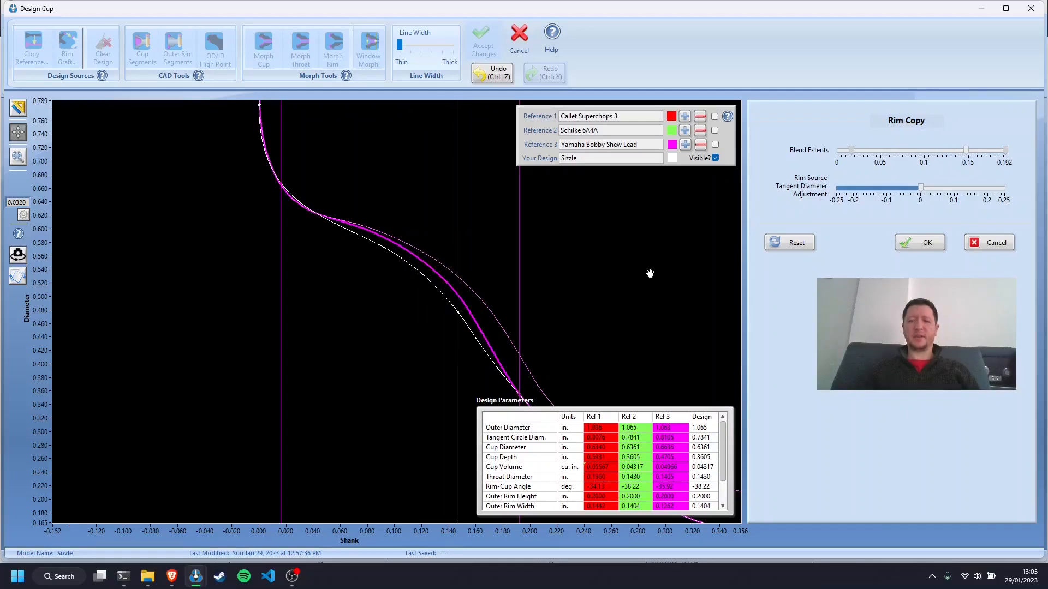
scroll(594, 329, "down", 4)
scroll(594, 327, "up", 2)
left_click_drag(582, 336, 415, 289)
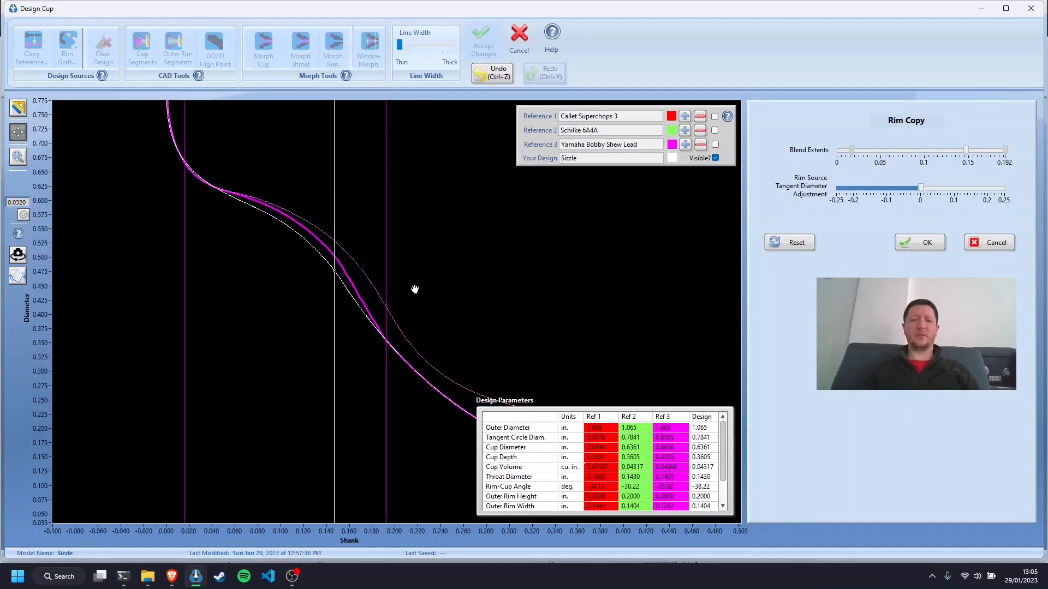
scroll(364, 301, "down", 1)
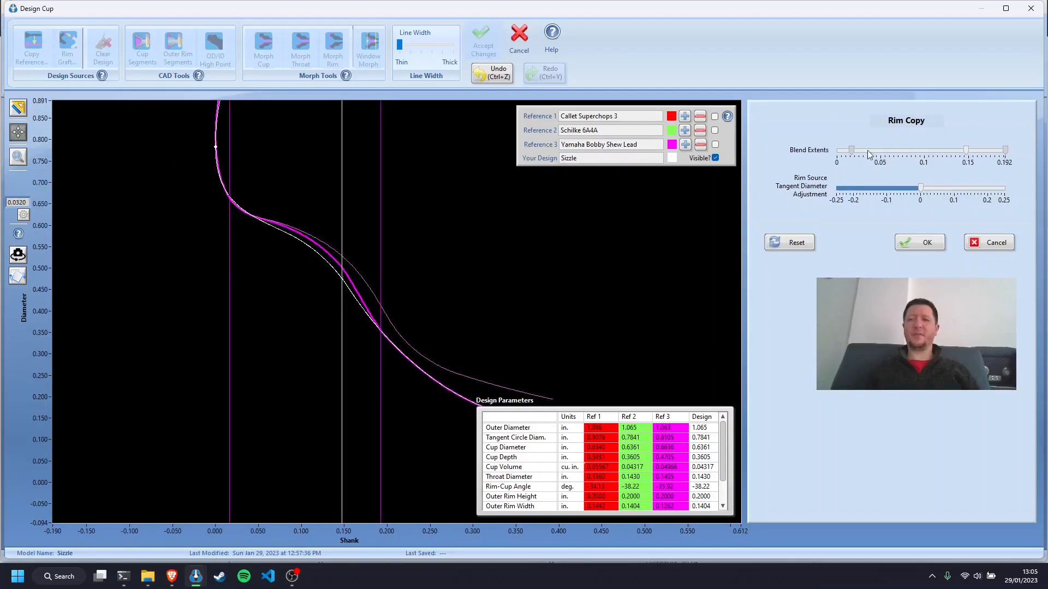
Try a lower blend extent of about 0.143 with the middle one at about 0.172, and reset the rim copy settings.
mouse_move(967, 150)
left_mouse_down()
mouse_move(1006, 157)
mouse_move(963, 153)
left_mouse_up()
left_click_drag(853, 150, 969, 161)
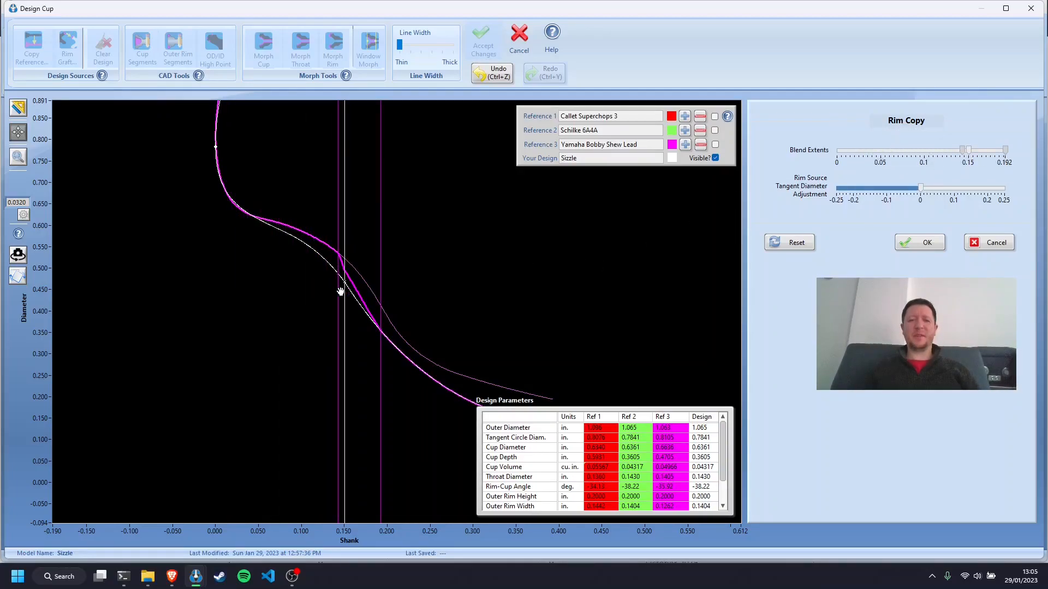
scroll(351, 293, "up", 2)
scroll(362, 276, "up", 2)
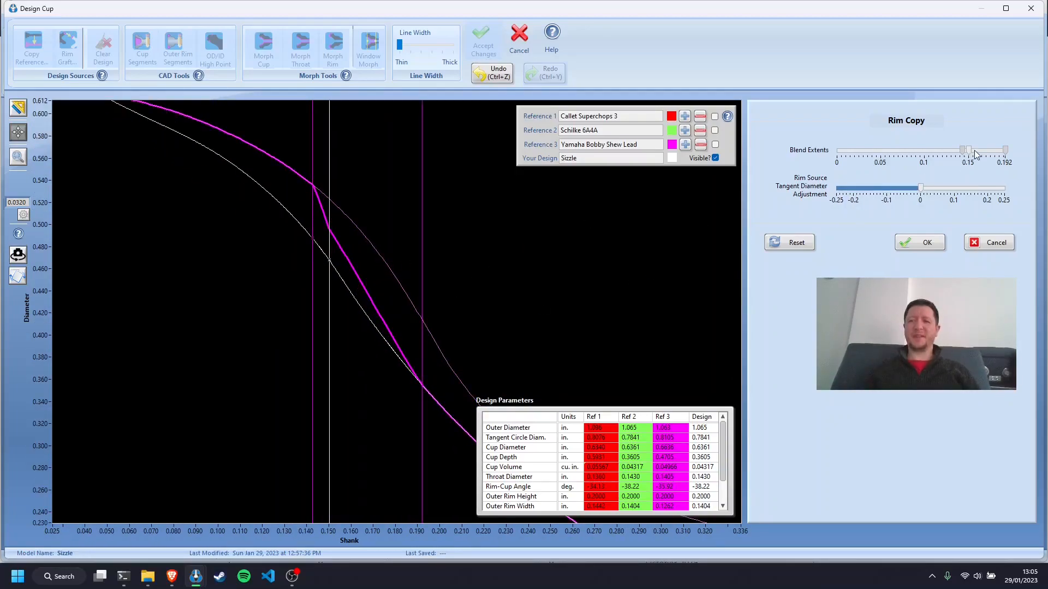
left_click_drag(969, 153, 989, 156)
scroll(614, 310, "down", 4)
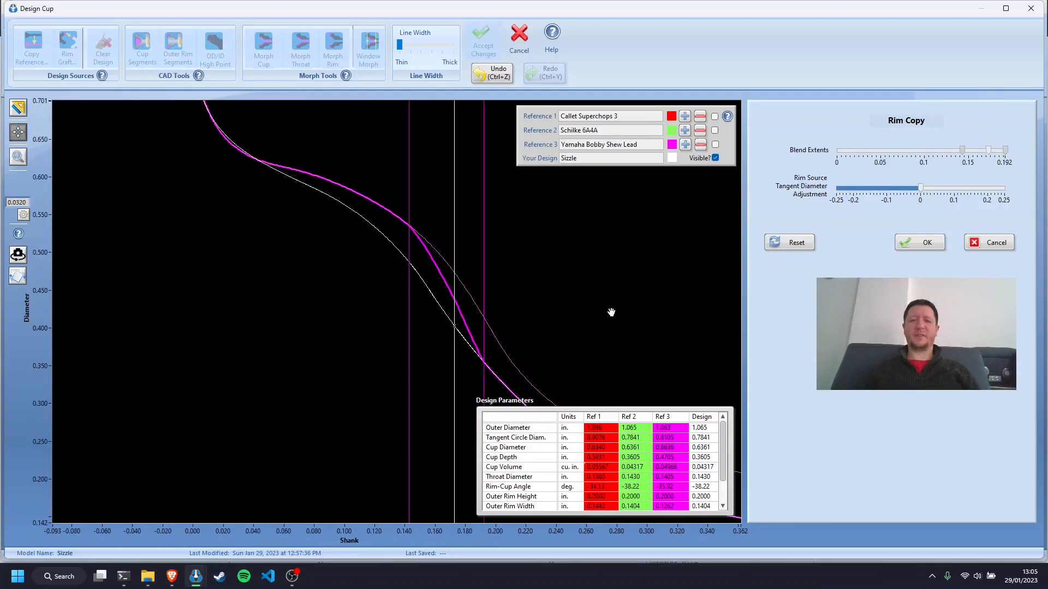
scroll(606, 313, "down", 1)
left_click_drag(612, 310, 461, 375)
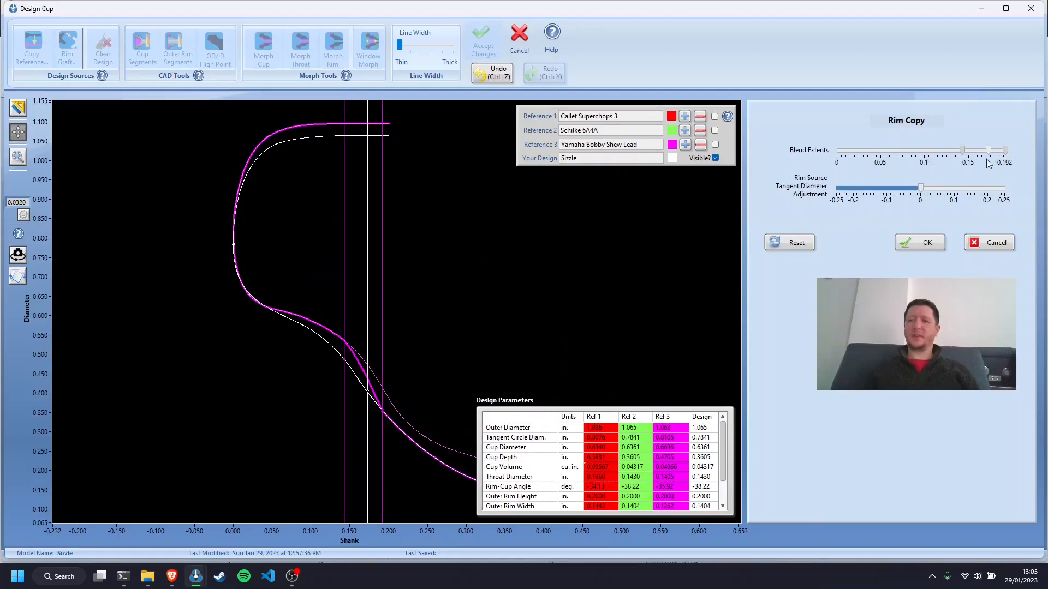
left_click(796, 243)
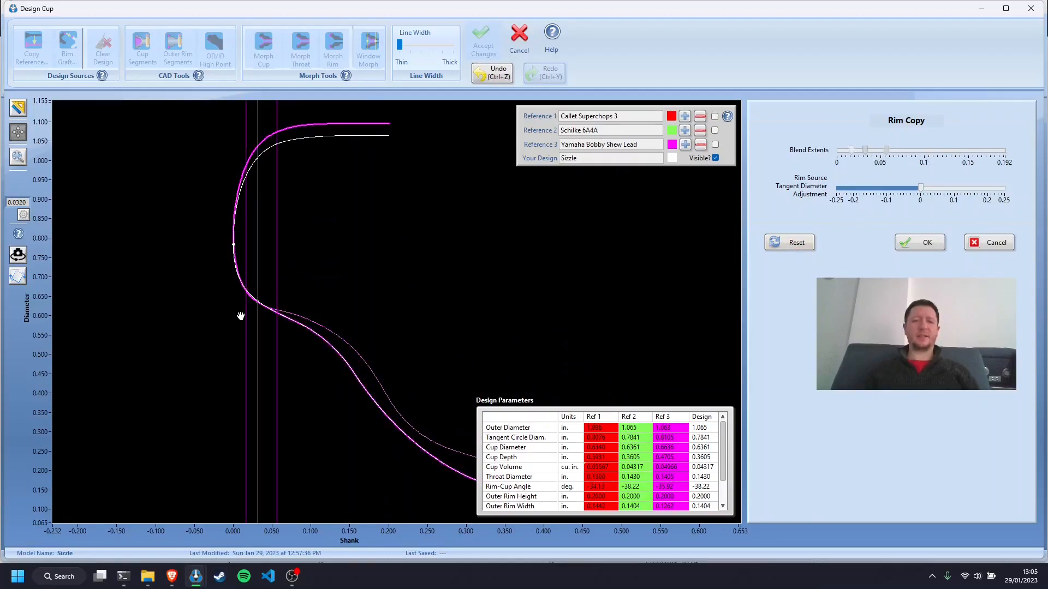
Try an upper blend extent of about 0.107 on the rim copy and inspect the blended curve near the cup entrance.
scroll(240, 316, "up", 5)
scroll(276, 306, "up", 1)
left_click_drag(218, 252, 246, 299)
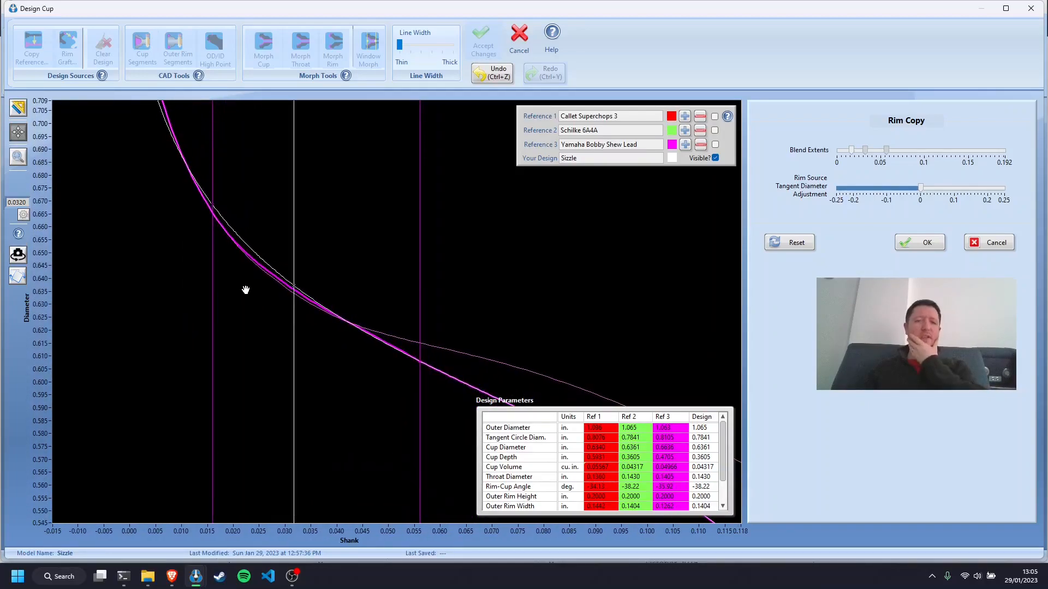
left_click_drag(347, 352, 322, 231)
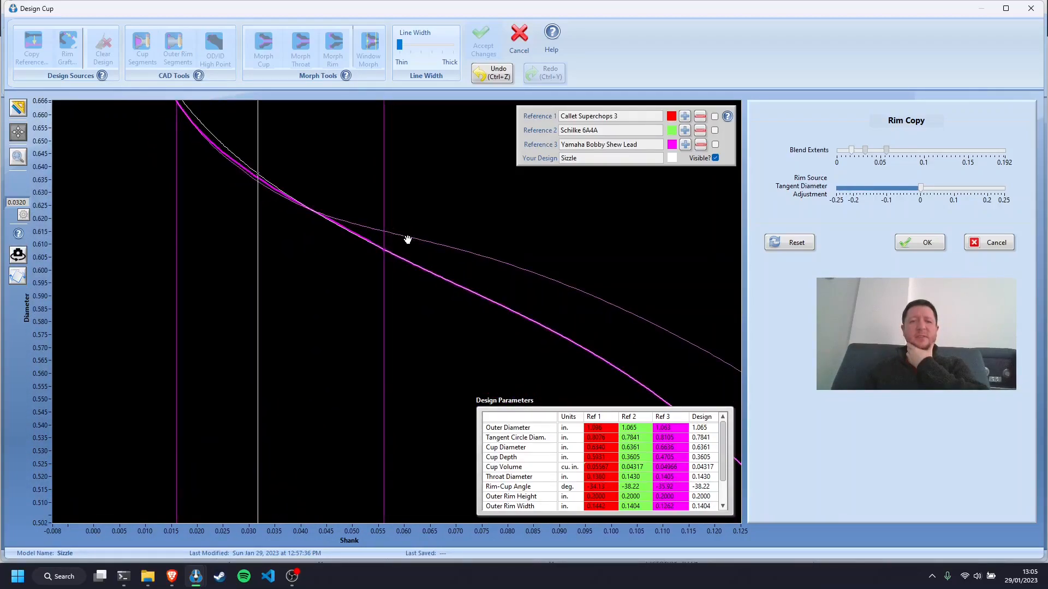
left_click_drag(358, 275, 355, 236)
left_click_drag(886, 150, 933, 156)
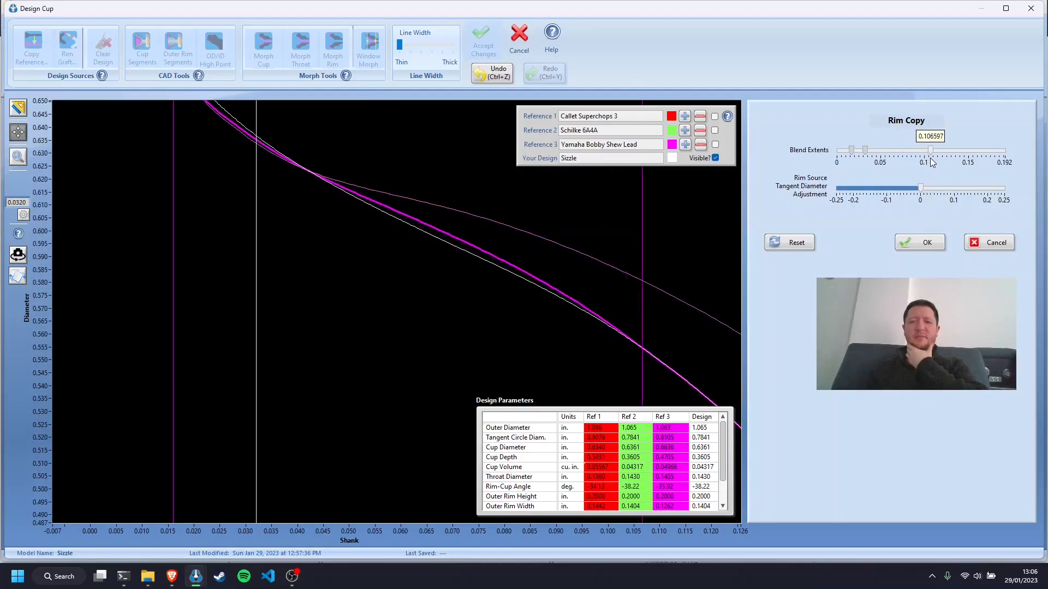
left_click_drag(426, 282, 503, 376)
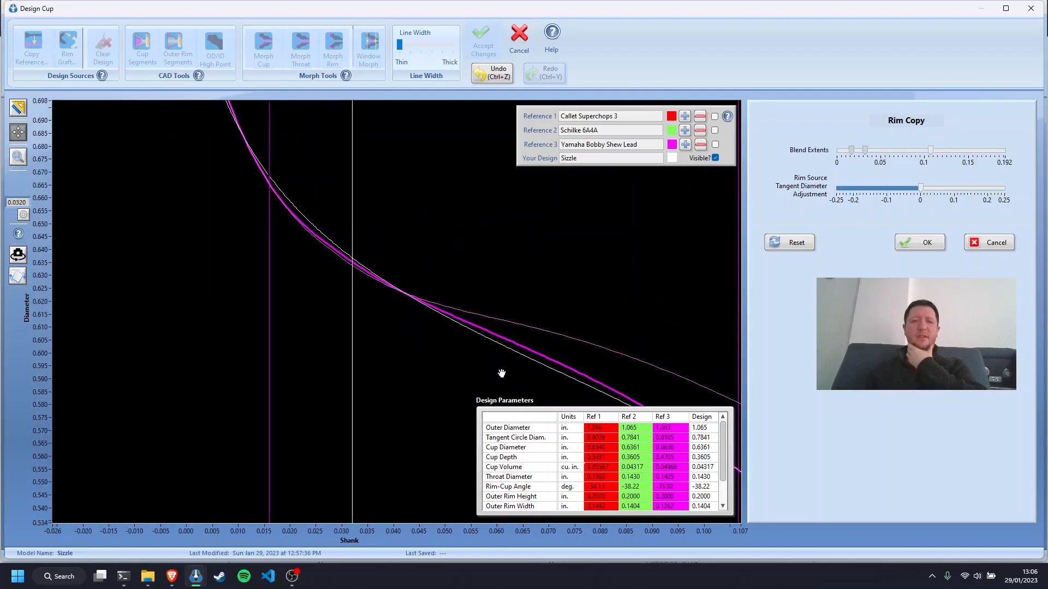
left_click_drag(324, 291, 358, 349)
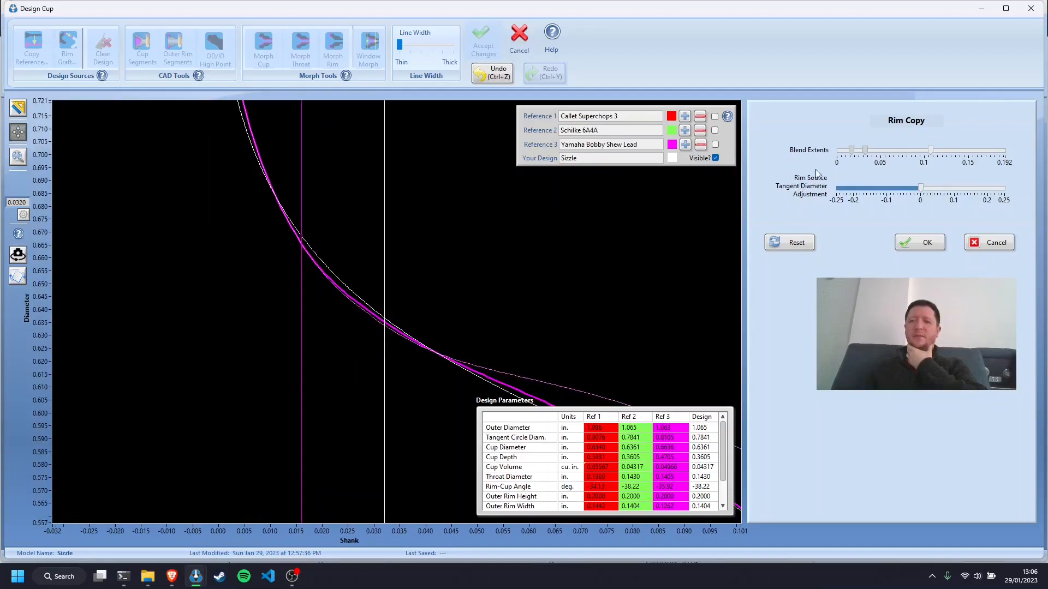
Try a lower blend extent of about 0.030 and a middle one of about 0.049, checking the curve into the cup.
left_click_drag(853, 149, 881, 159)
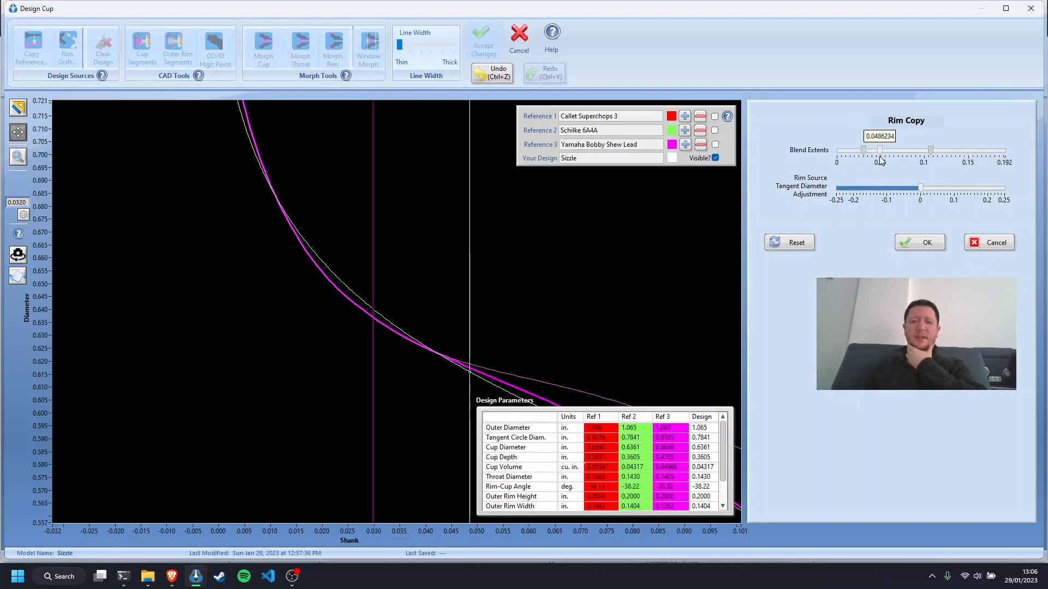
left_click_drag(584, 323, 449, 285)
scroll(456, 227, "down", 5)
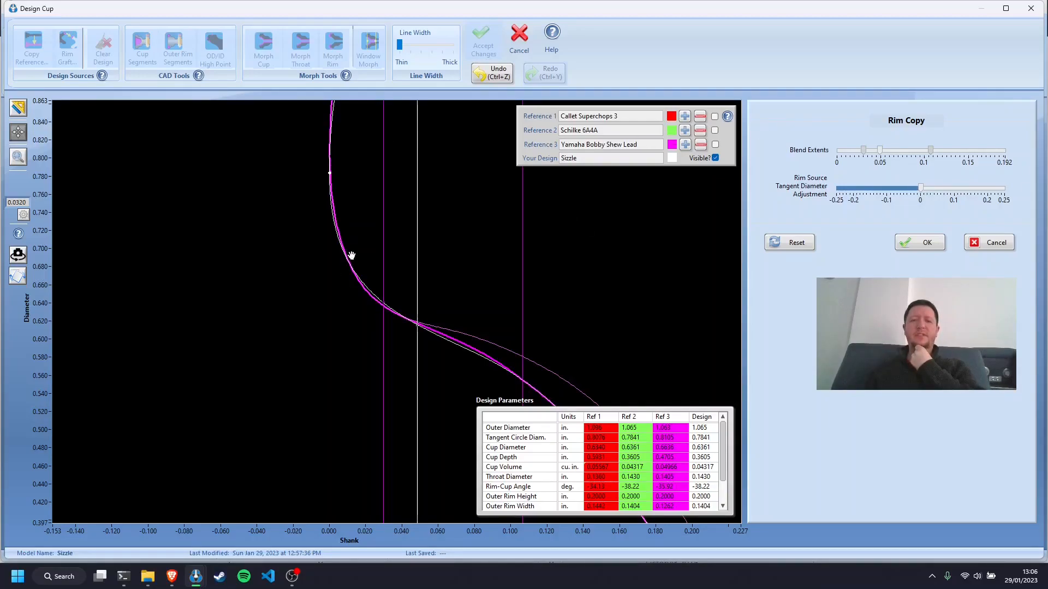
left_click_drag(458, 320, 405, 257)
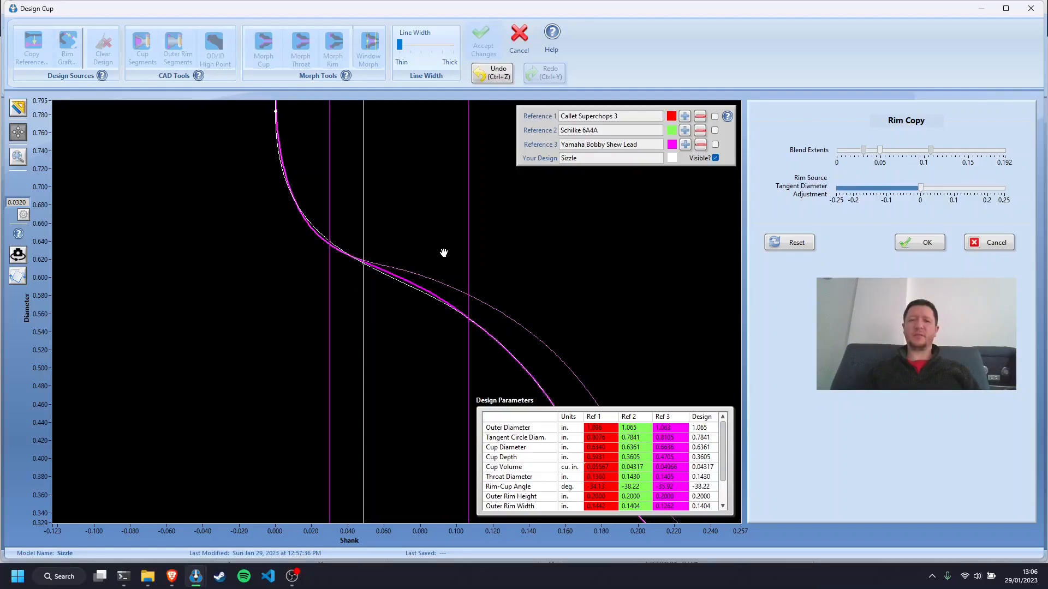
left_click_drag(422, 337, 304, 261)
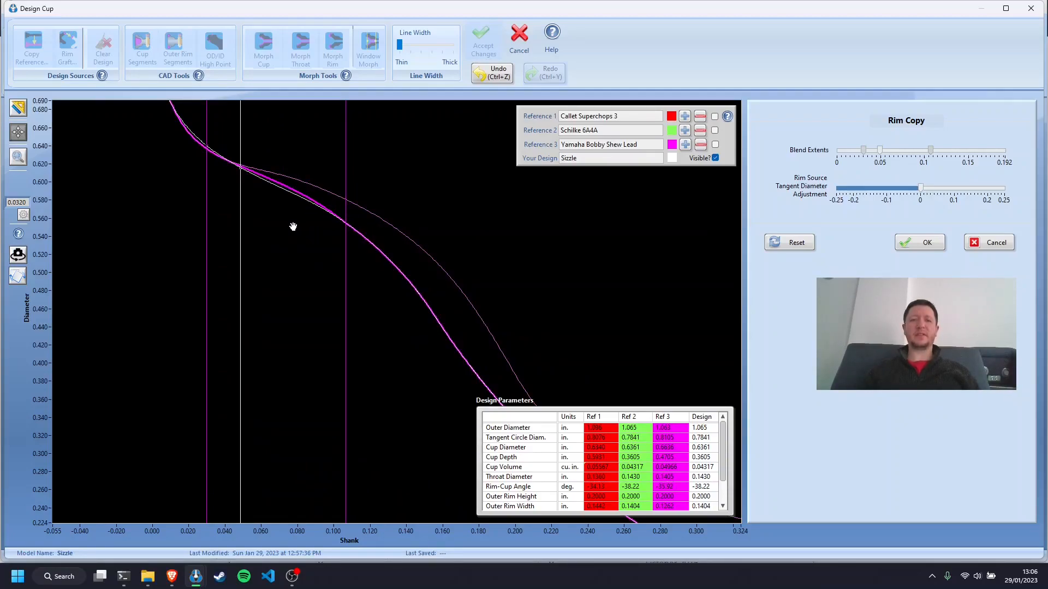
Try a middle blend extent of about 0.081 and an upper one of about 0.110, and reset the rim copy settings.
left_click_drag(882, 152, 916, 162)
scroll(445, 349, "down", 8)
left_click_drag(322, 387, 210, 212)
scroll(330, 245, "down", 4)
left_click_drag(354, 239, 371, 303)
mouse_move(918, 151)
left_mouse_down()
mouse_move(905, 153)
mouse_move(966, 162)
mouse_move(399, 208)
mouse_move(395, 236)
mouse_move(935, 161)
left_mouse_up()
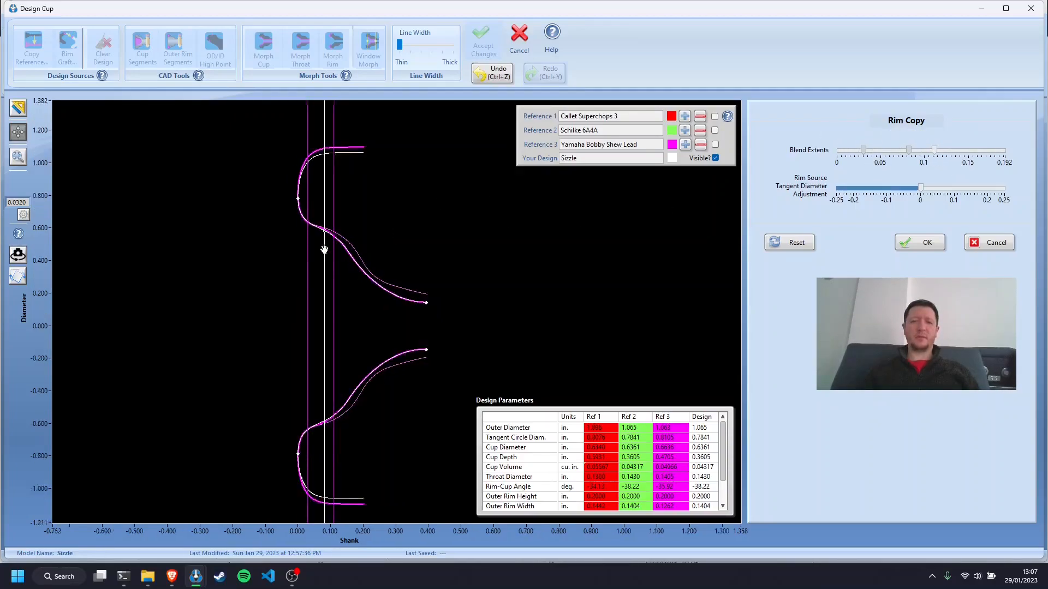
scroll(324, 249, "up", 5)
left_click_drag(326, 290, 318, 362)
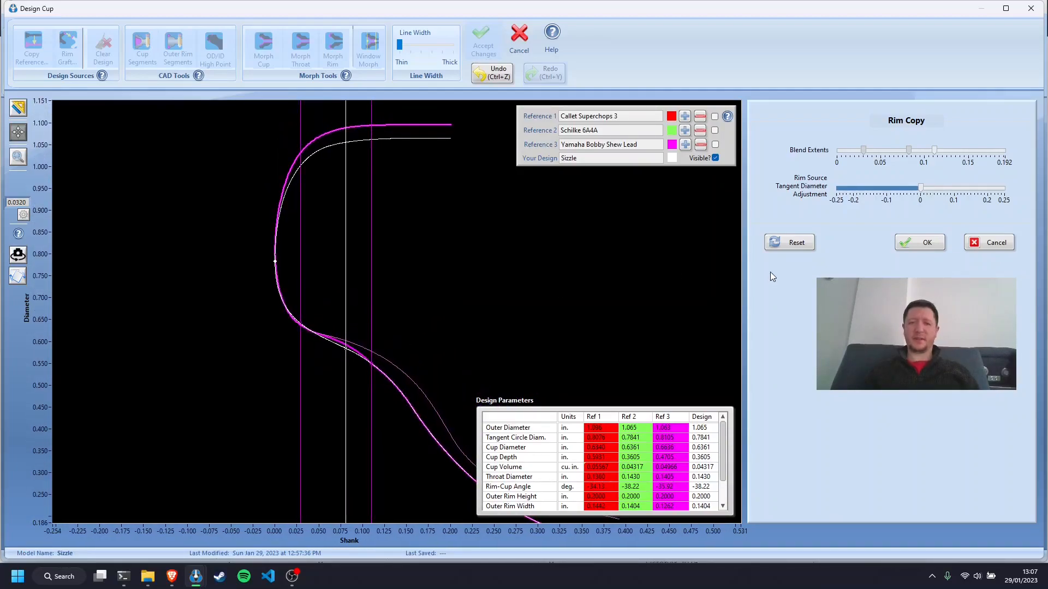
left_click(796, 242)
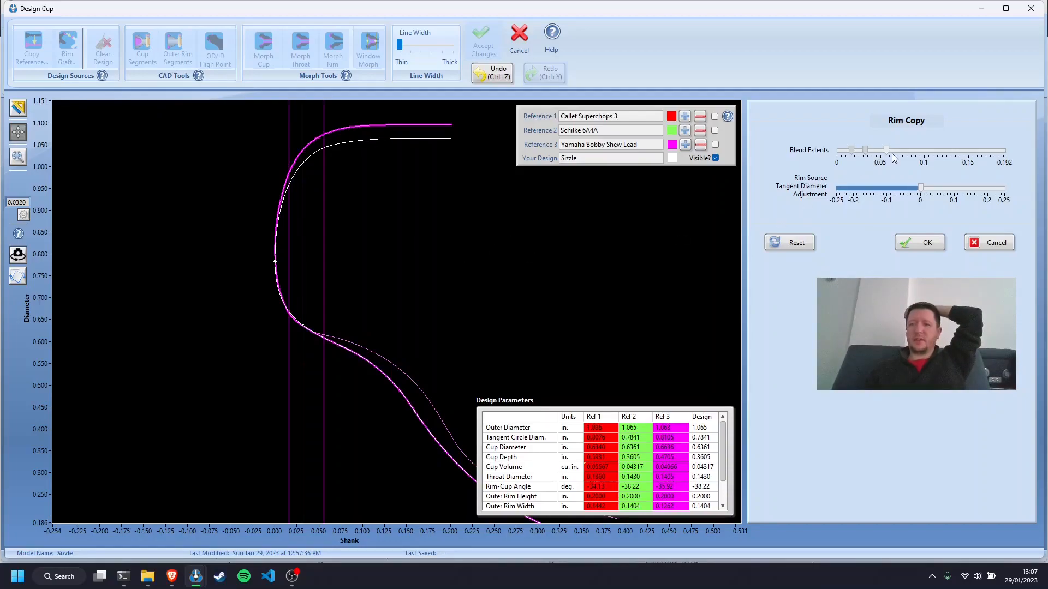
Set the rim copy's blend extents to about 0.046 lower, 0.077 middle and 0.101 upper.
left_click_drag(887, 152, 926, 162)
mouse_move(865, 150)
left_mouse_down()
mouse_move(902, 162)
mouse_move(854, 150)
mouse_move(879, 161)
left_mouse_up()
scroll(305, 346, "up", 3)
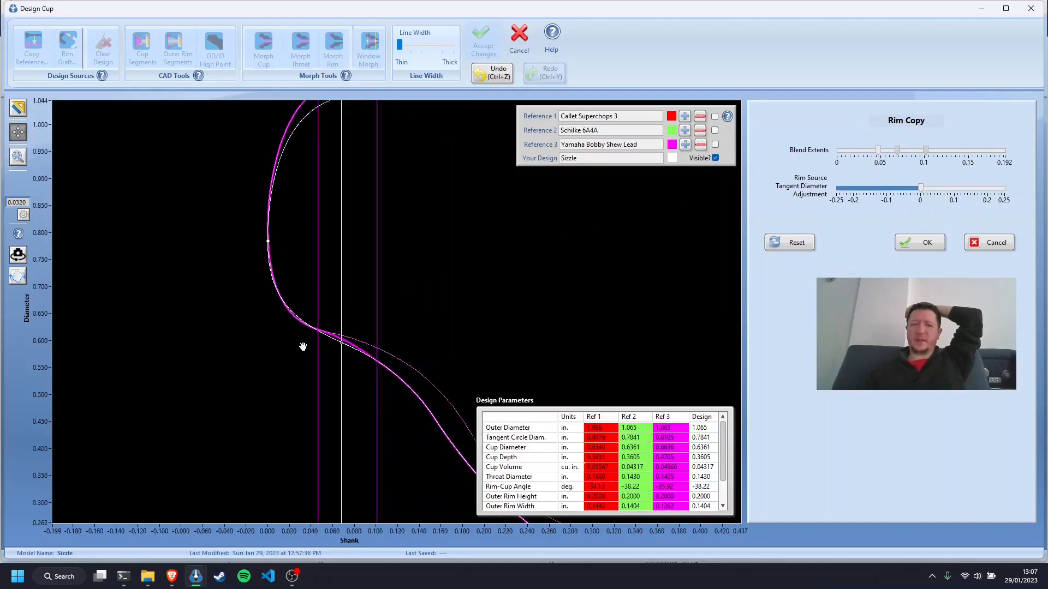
scroll(306, 347, "up", 1)
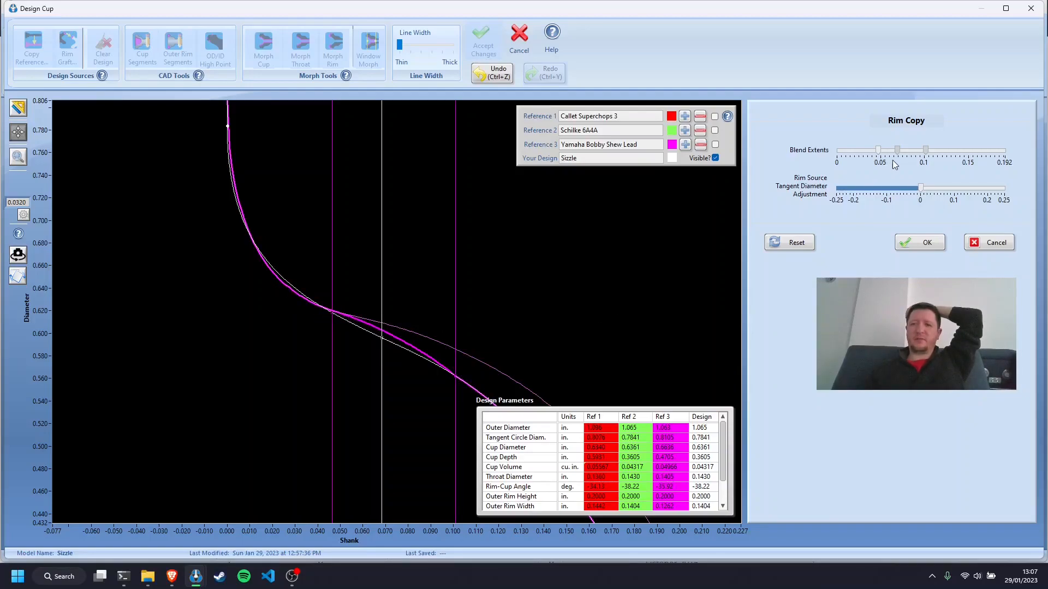
left_click_drag(899, 153, 906, 157)
scroll(436, 325, "down", 4)
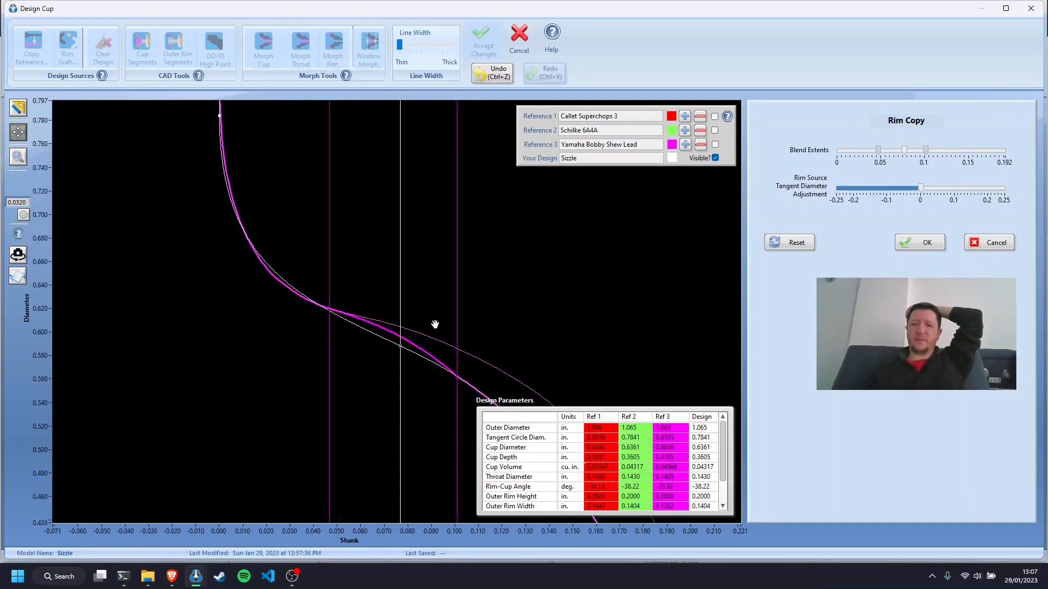
left_click_drag(375, 380, 345, 260)
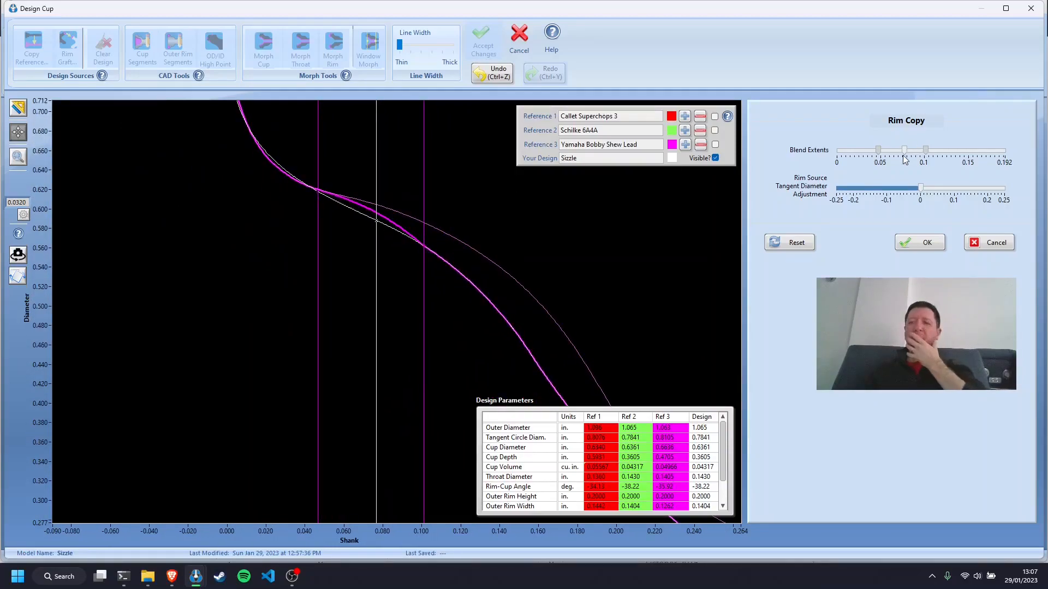
Lower the middle blend extent to about 0.057 and fine-tune the lower one to about 0.045.
mouse_move(879, 152)
left_mouse_down()
mouse_move(901, 156)
mouse_move(877, 152)
left_mouse_up()
scroll(326, 198, "up", 2)
scroll(326, 197, "up", 2)
left_click_drag(321, 208, 323, 296)
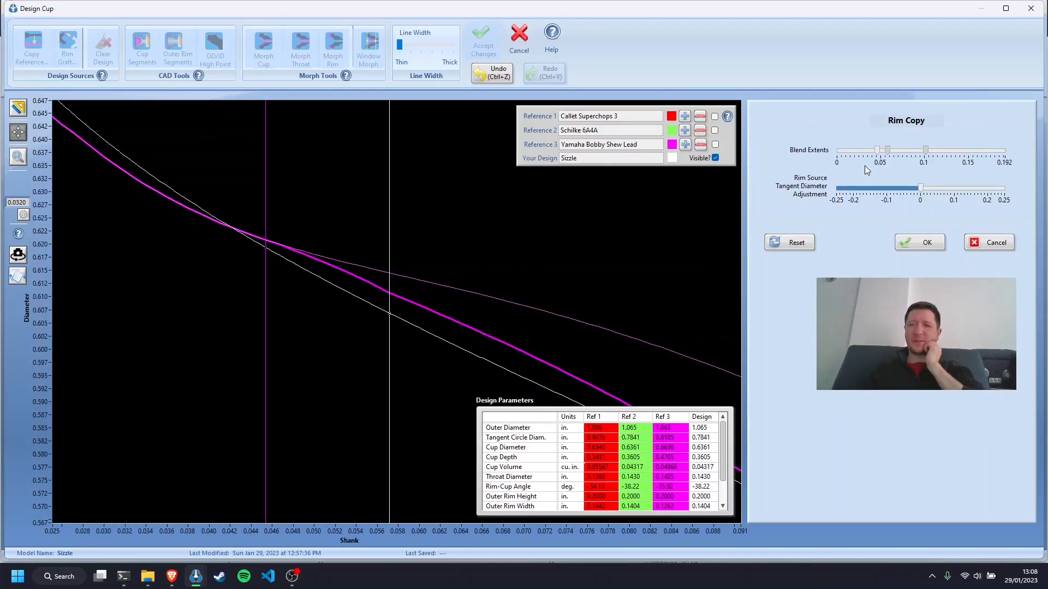
Raise the middle blend extent to about 0.062 and lower the upper one to about 0.087, checking the blend curve.
left_click_drag(887, 151, 891, 151)
left_click_drag(589, 256, 358, 173)
left_click_drag(578, 295, 474, 162)
left_click_drag(926, 151, 912, 151)
left_click_drag(257, 280, 482, 396)
left_click_drag(349, 327, 407, 379)
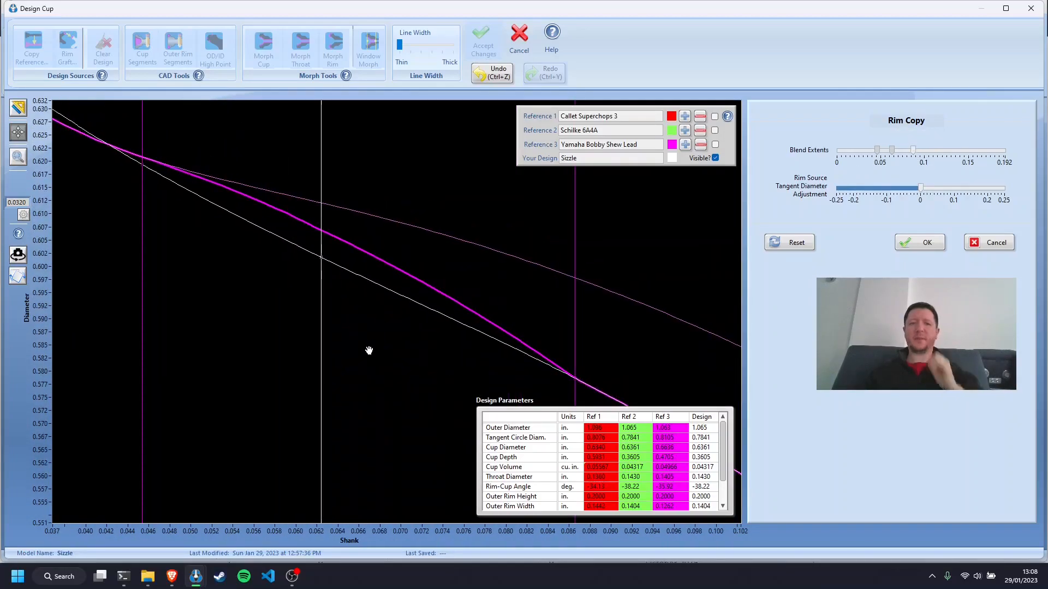
scroll(365, 351, "down", 4)
scroll(325, 379, "down", 2)
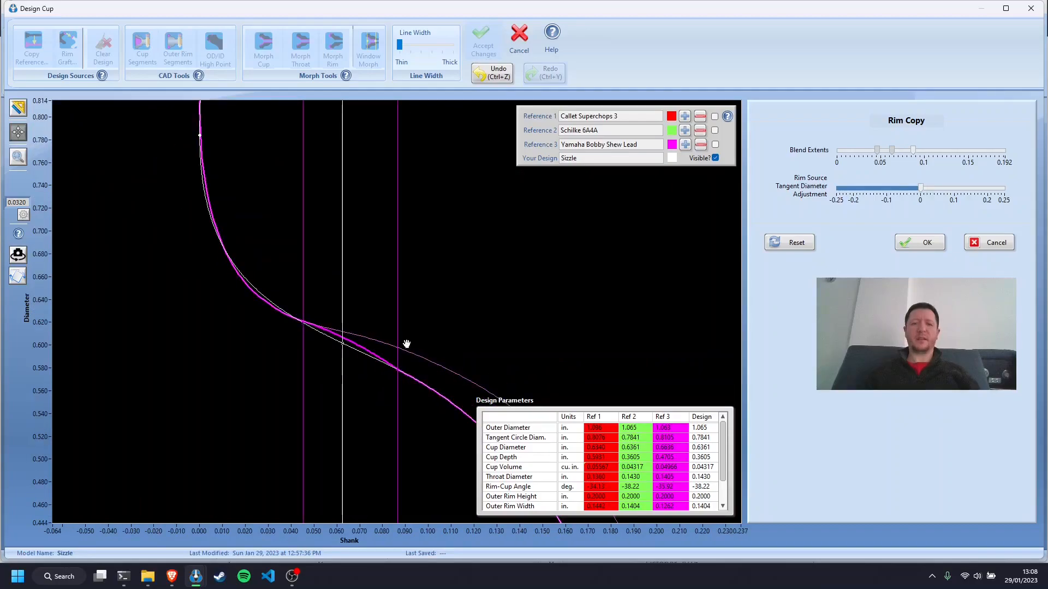
Raise the middle blend extent to about 0.066 and apply the rim copy to the Sizzle cup.
left_click_drag(891, 154, 895, 157)
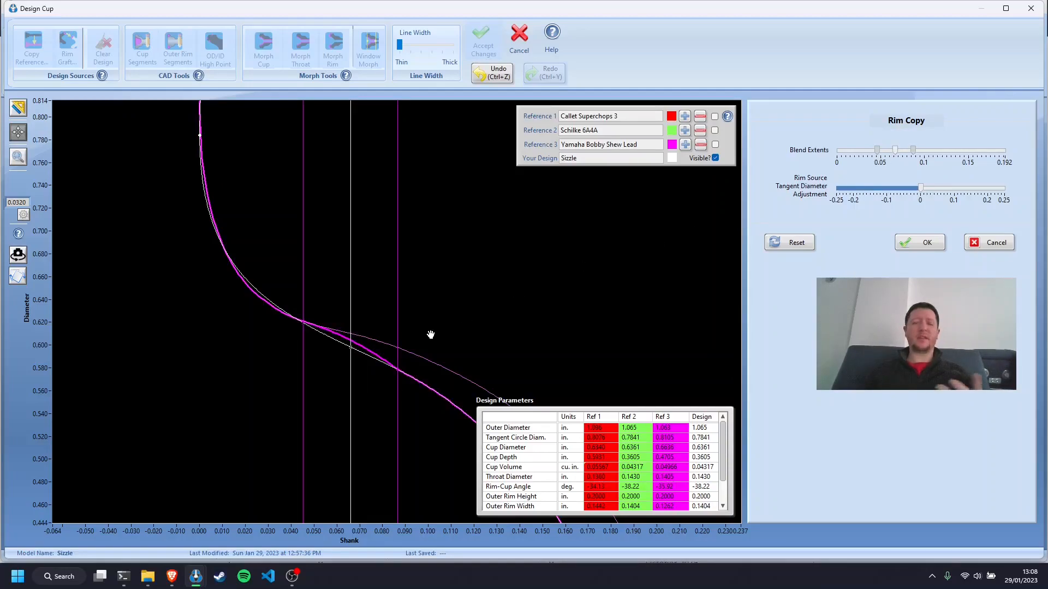
scroll(449, 312, "down", 5)
scroll(462, 312, "down", 4)
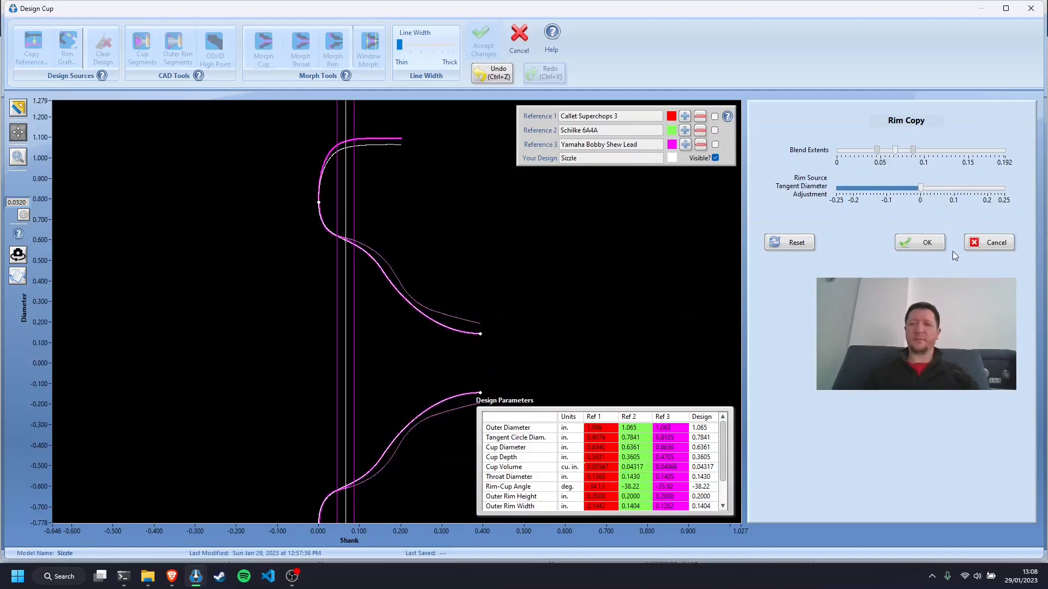
left_click(932, 241)
Examine the grafted rim and its transition into the cup for smoothness along the whole profile.
left_click_drag(398, 218, 372, 288)
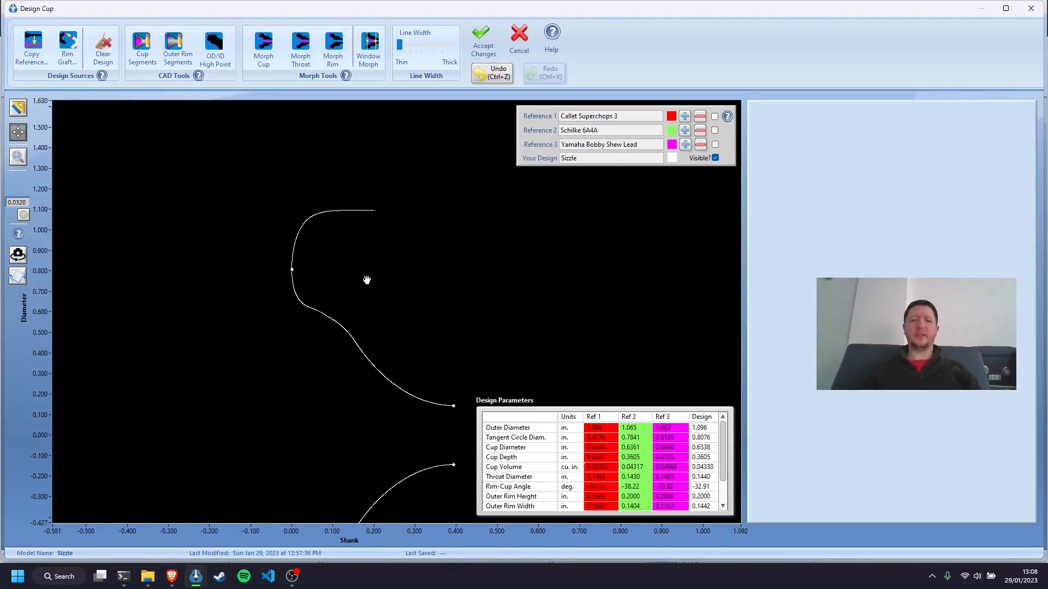
scroll(321, 314, "up", 2)
scroll(324, 317, "up", 5)
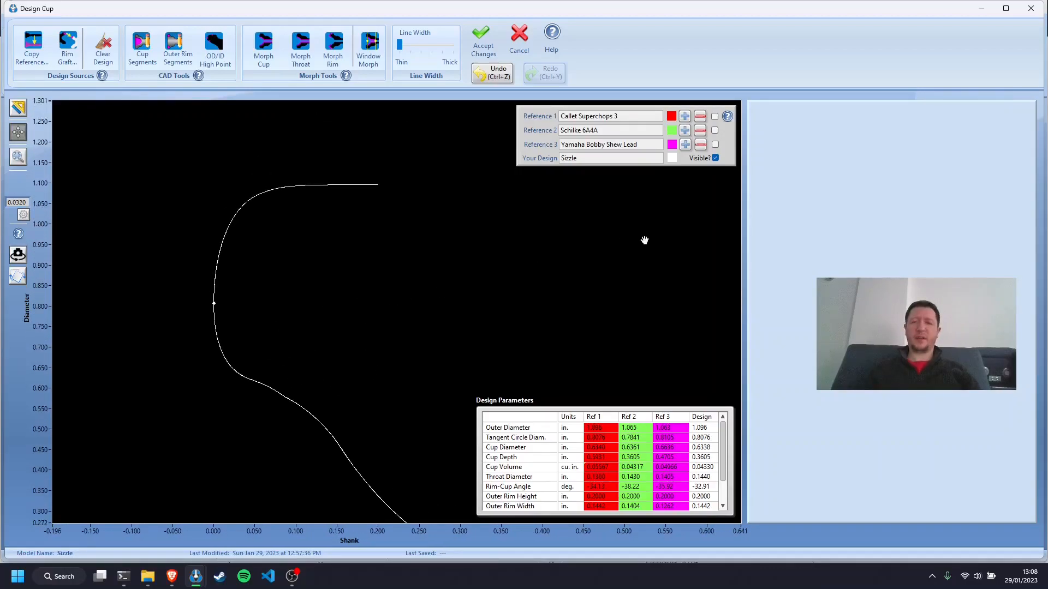
left_click_drag(327, 276, 366, 289)
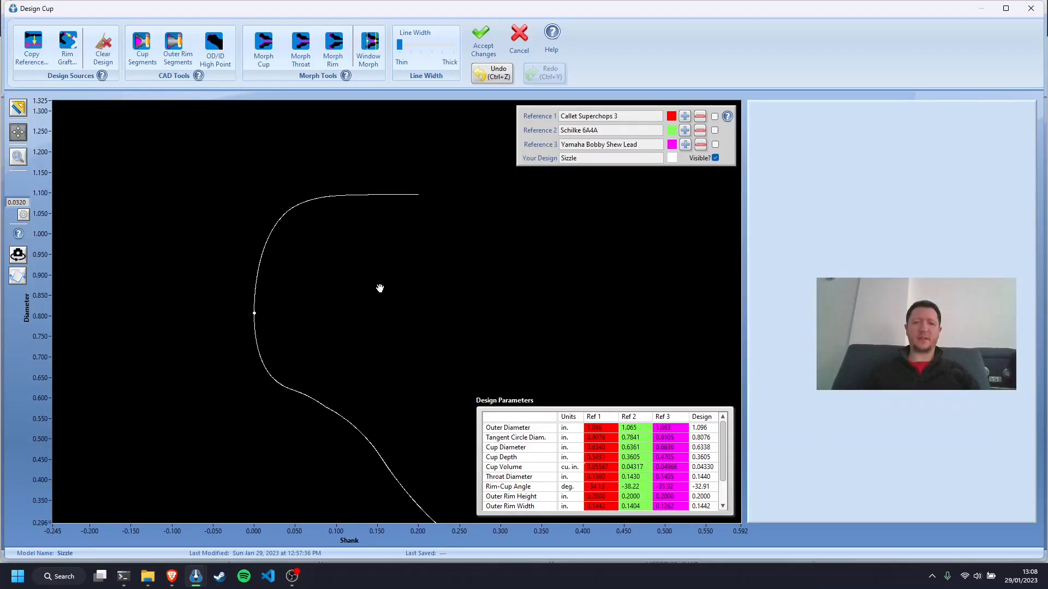
scroll(314, 399, "up", 8)
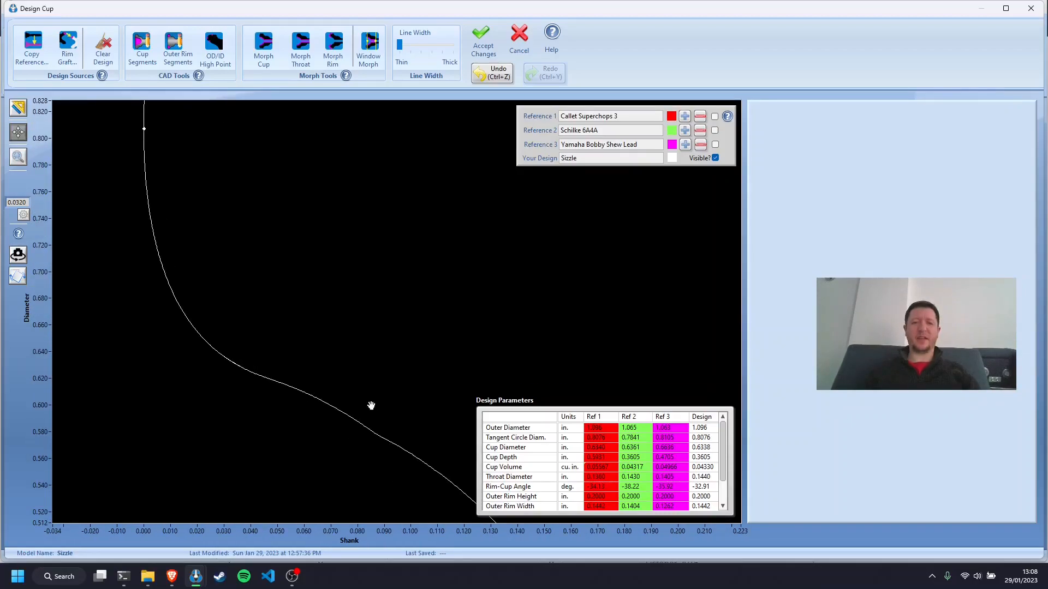
scroll(371, 398, "down", 8)
scroll(374, 370, "down", 1)
left_click_drag(408, 360, 334, 273)
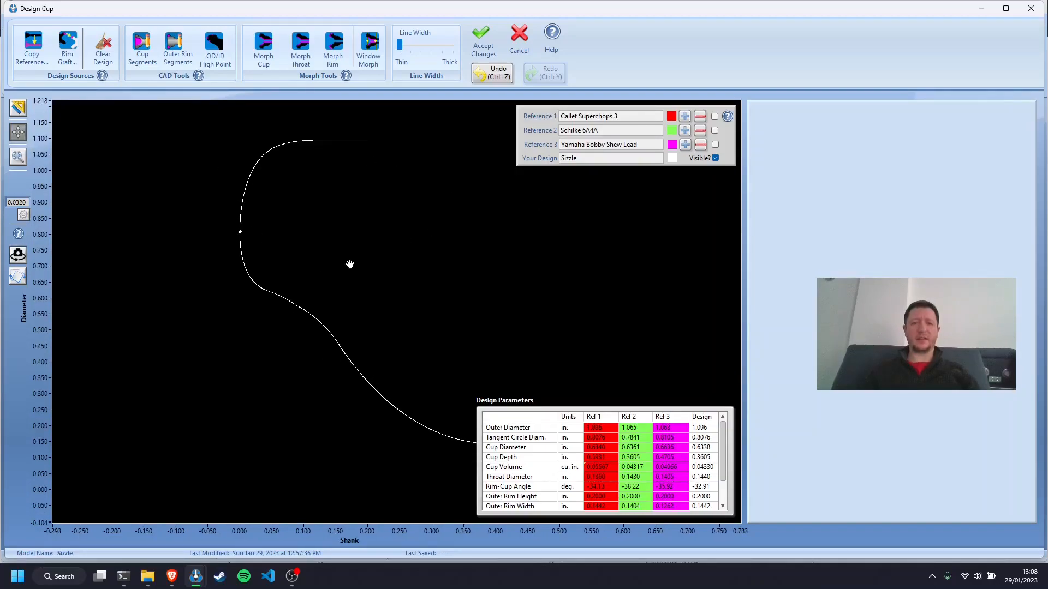
left_click_drag(362, 261, 357, 313)
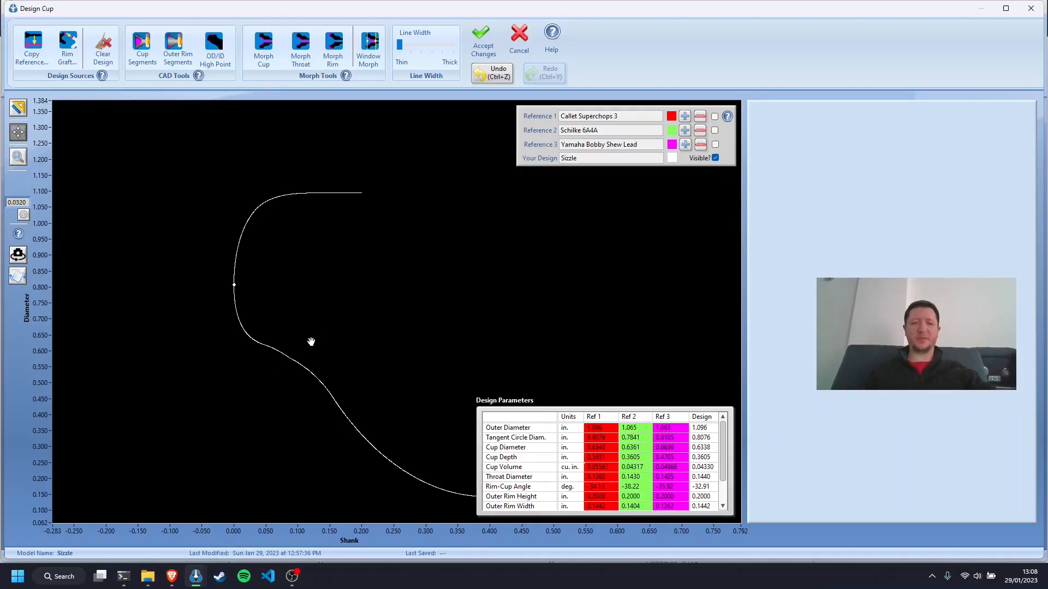
left_click_drag(309, 296, 370, 328)
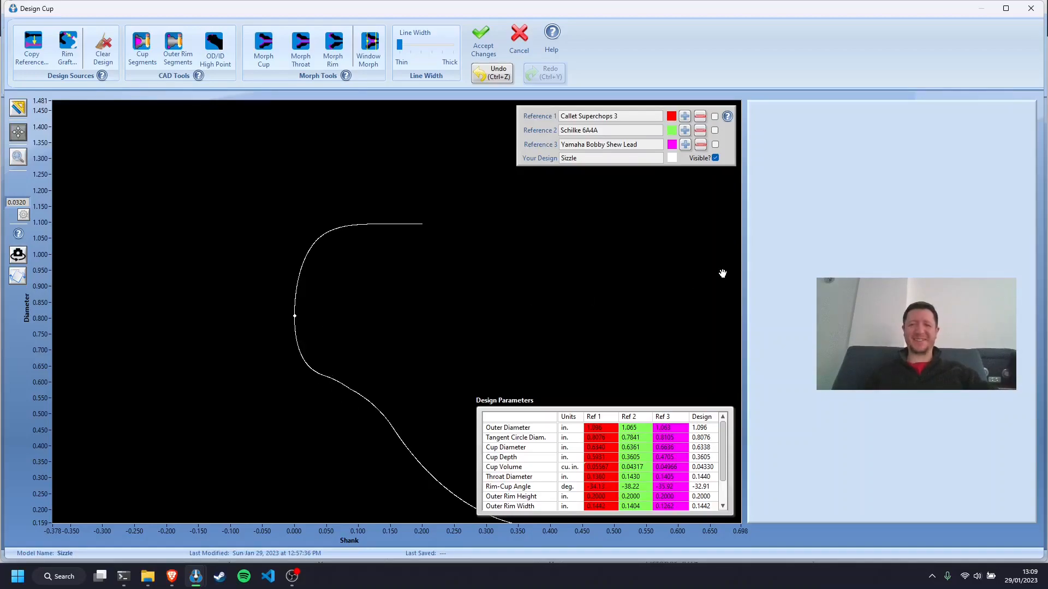
Overlay the Schilke 6A4A reference and compare its cup curve with the Sizzle profile around the blend region.
left_click(715, 131)
scroll(327, 402, "up", 5)
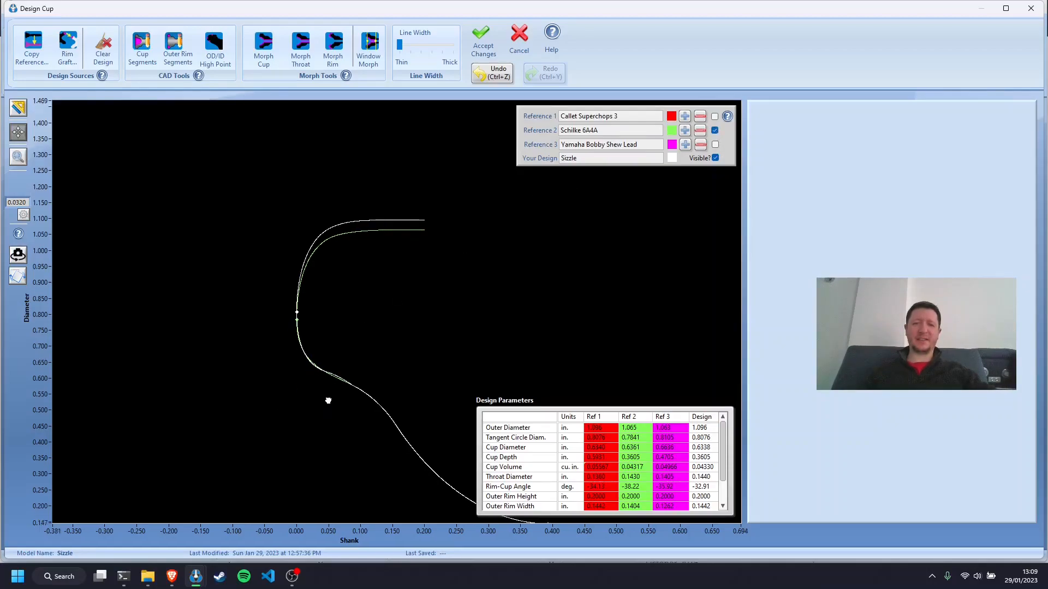
scroll(350, 361, "up", 4)
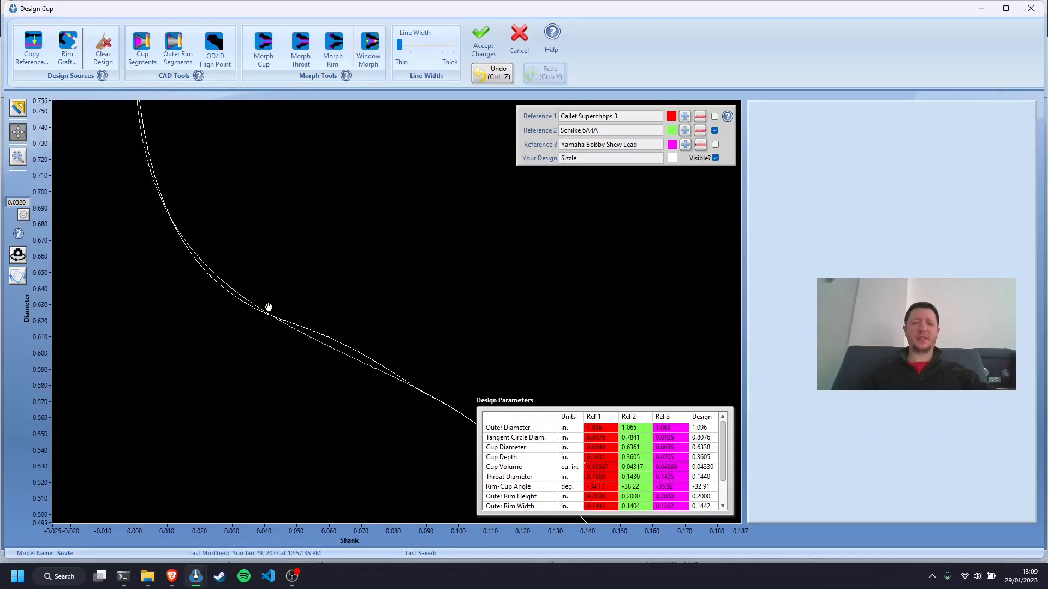
left_click_drag(342, 397, 316, 364)
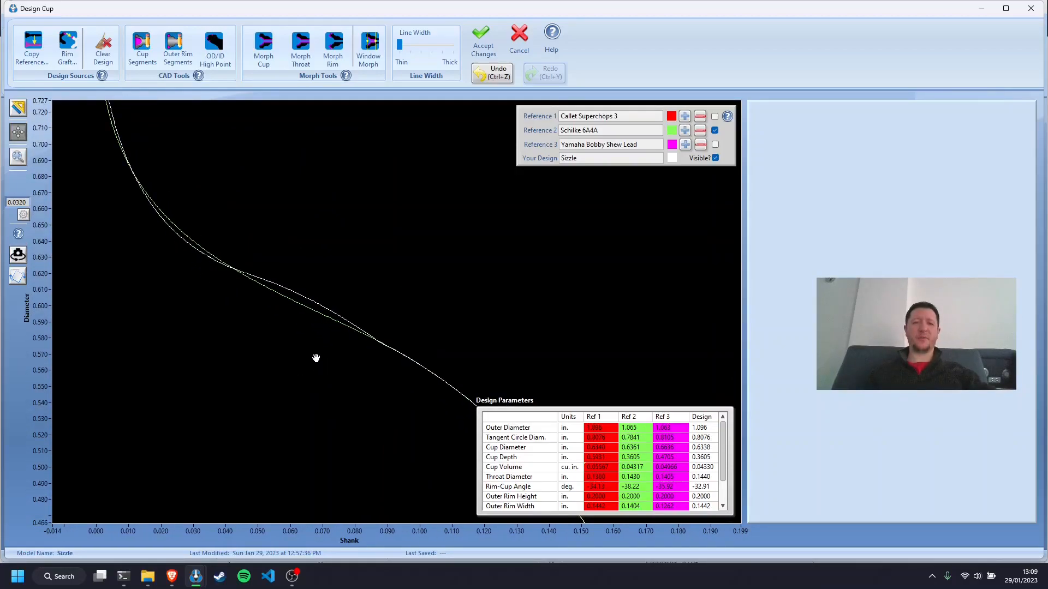
scroll(315, 358, "down", 6)
scroll(314, 361, "down", 2)
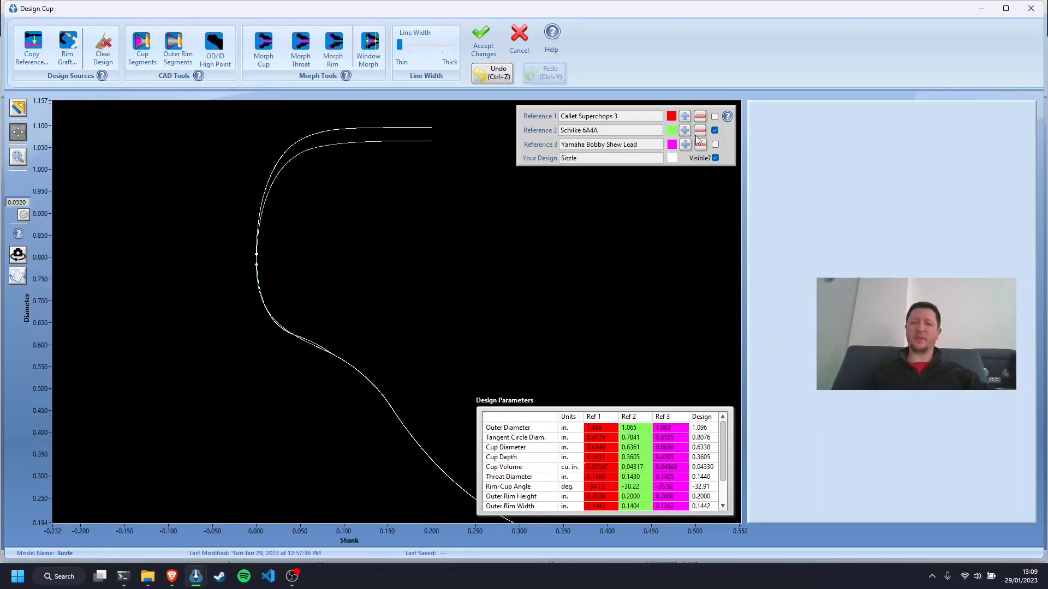
Compare the Sizzle profile with the Callet Superchops 3 in place of the Schilke 6A4A, hiding both references when done.
left_click(714, 131)
left_click(715, 117)
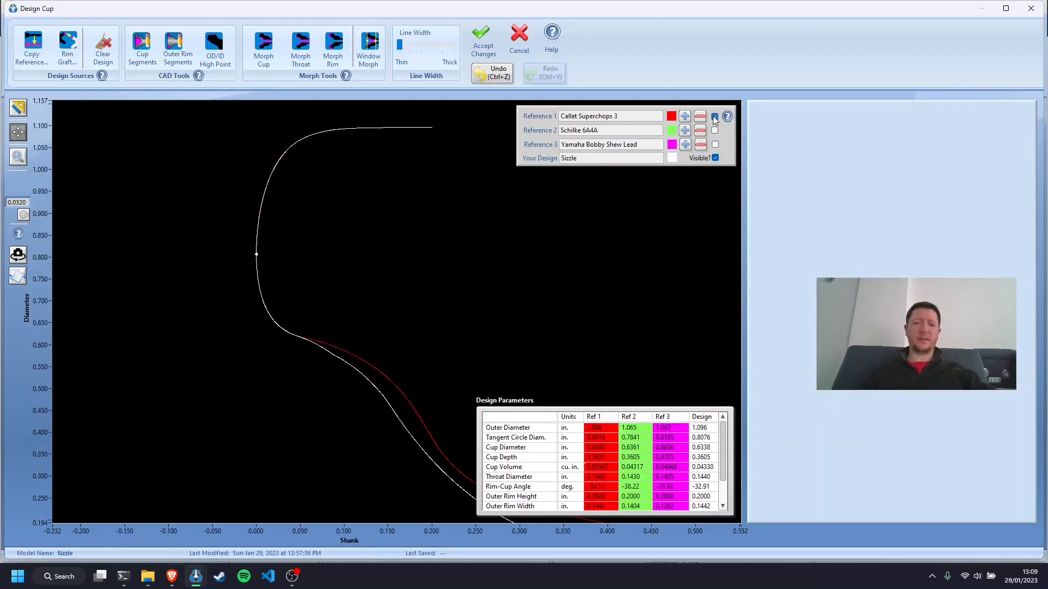
scroll(306, 345, "up", 5)
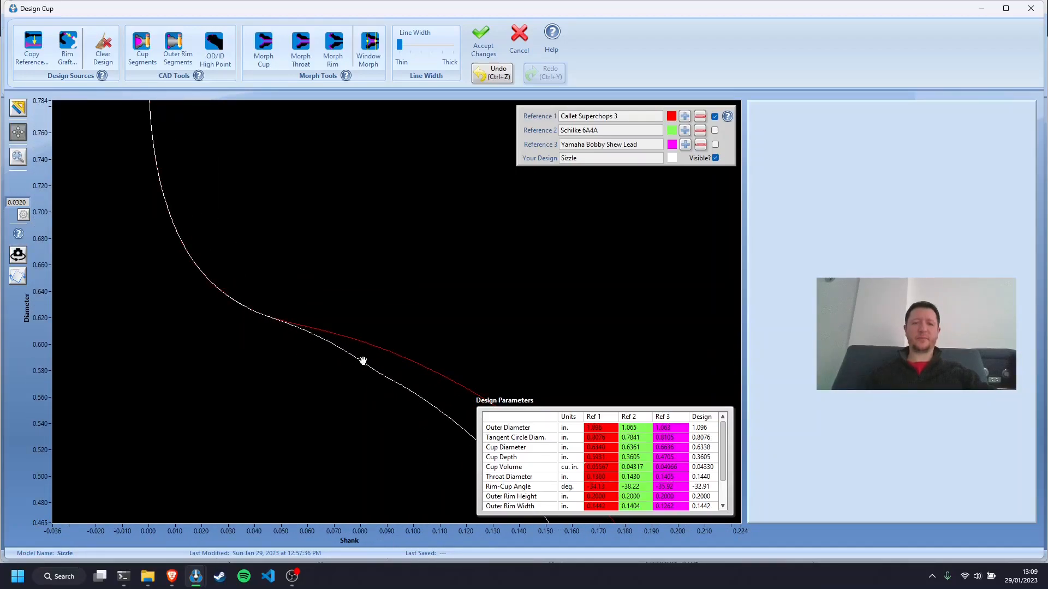
left_click_drag(432, 404, 356, 317)
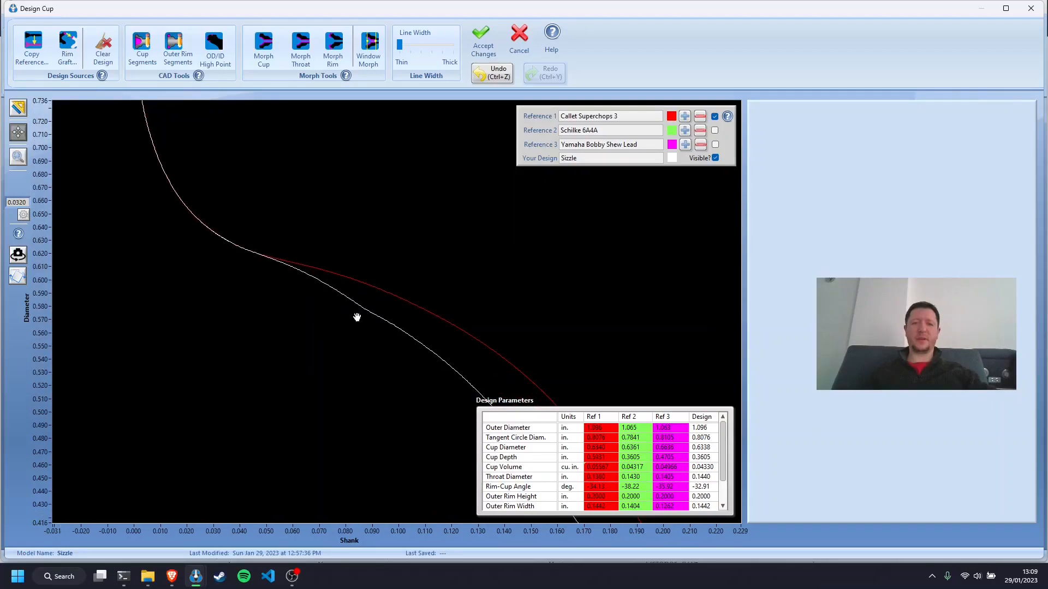
left_click(715, 116)
scroll(406, 267, "down", 5)
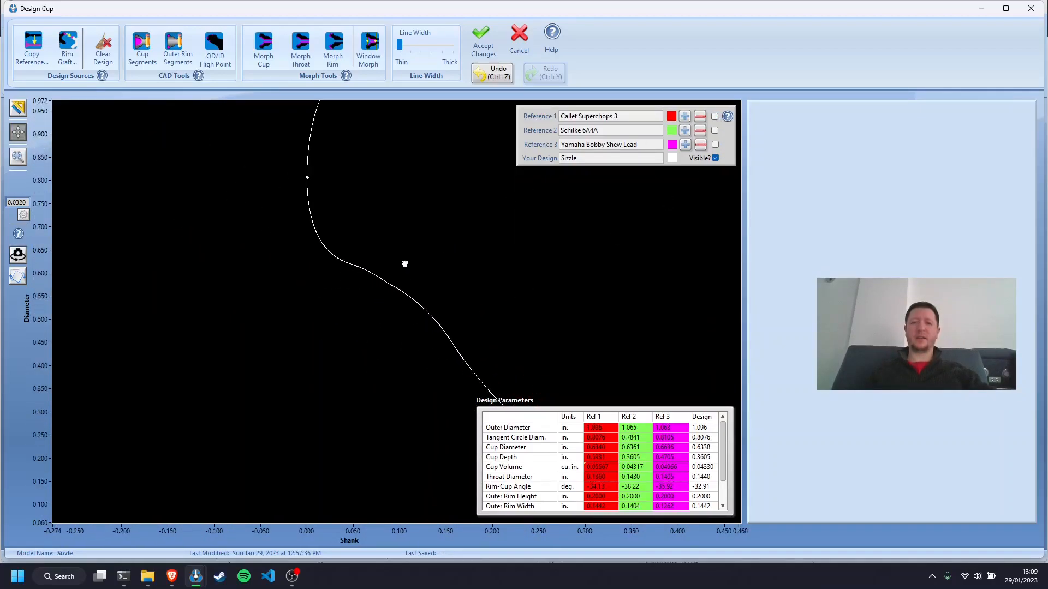
Check the complete upper and lower cup profile and accept the cup design changes.
scroll(370, 341, "down", 2)
left_click_drag(412, 353, 349, 244)
scroll(349, 243, "down", 5)
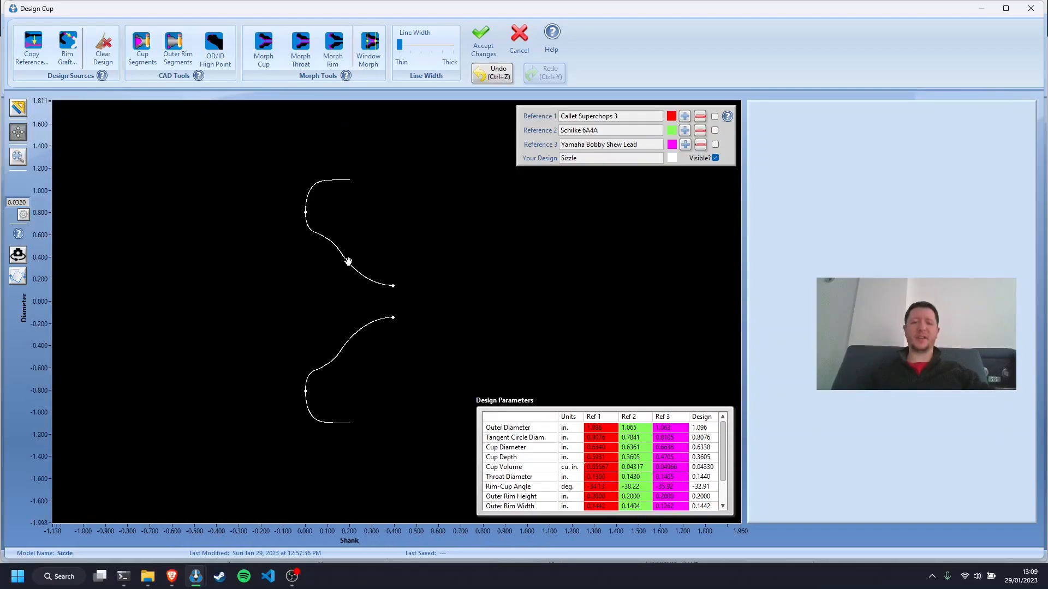
left_click_drag(409, 285, 253, 261)
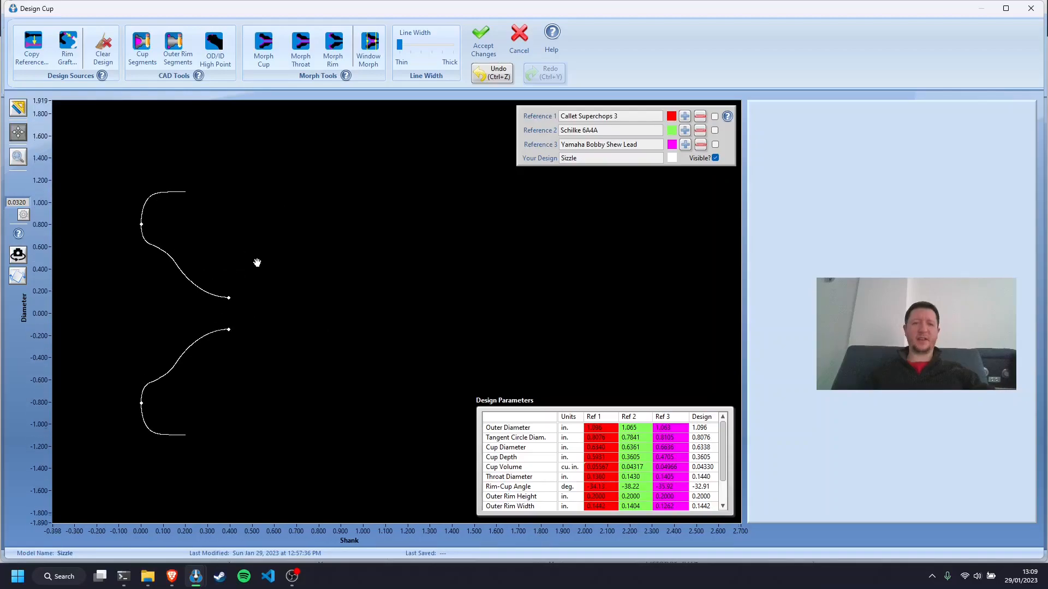
left_click(483, 37)
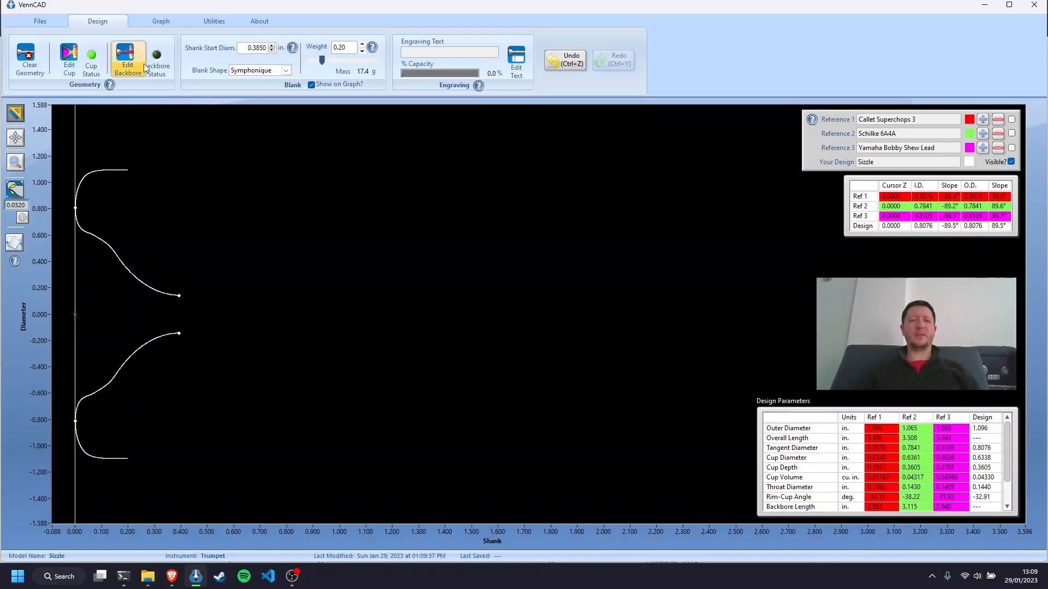
left_click(125, 58)
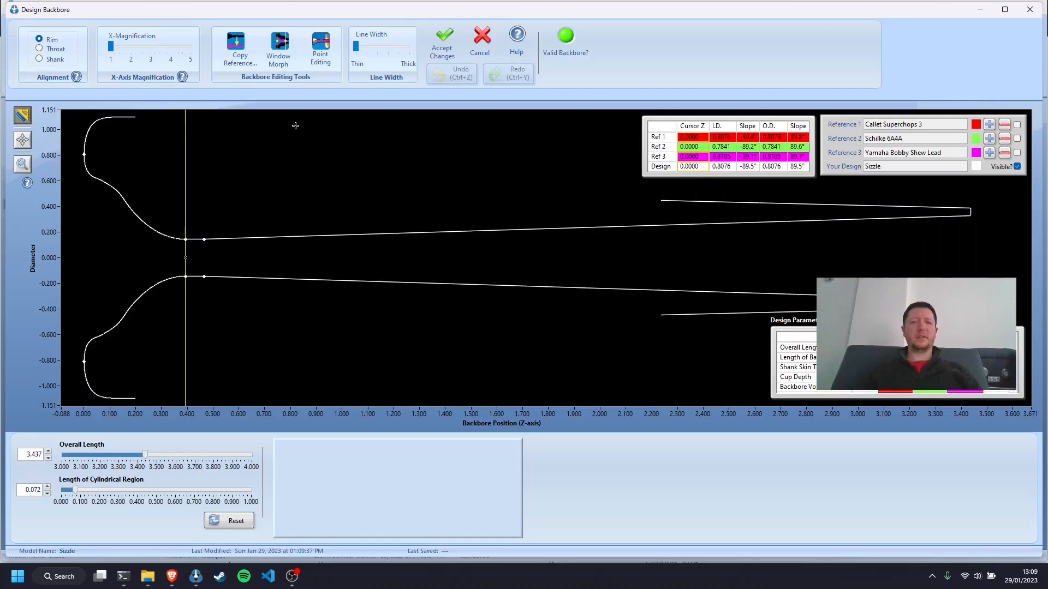
left_click(244, 46)
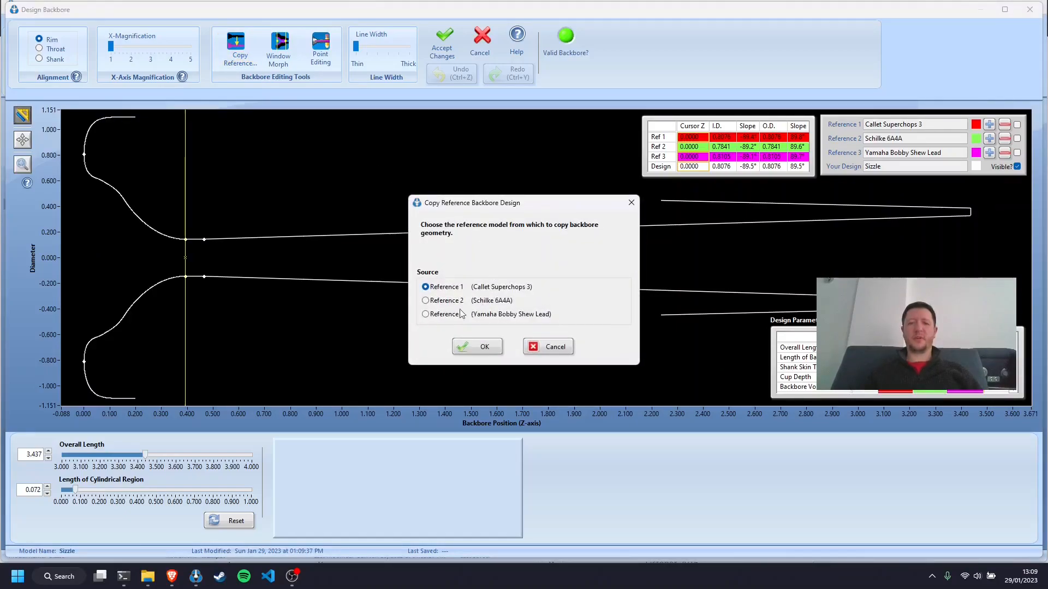
left_click(426, 314)
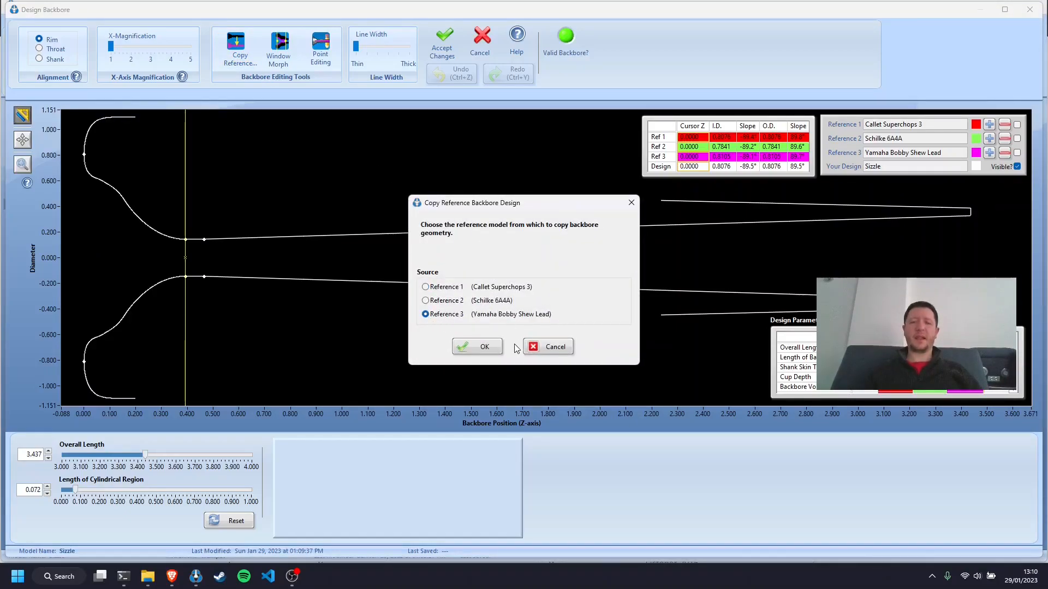
left_click(487, 346)
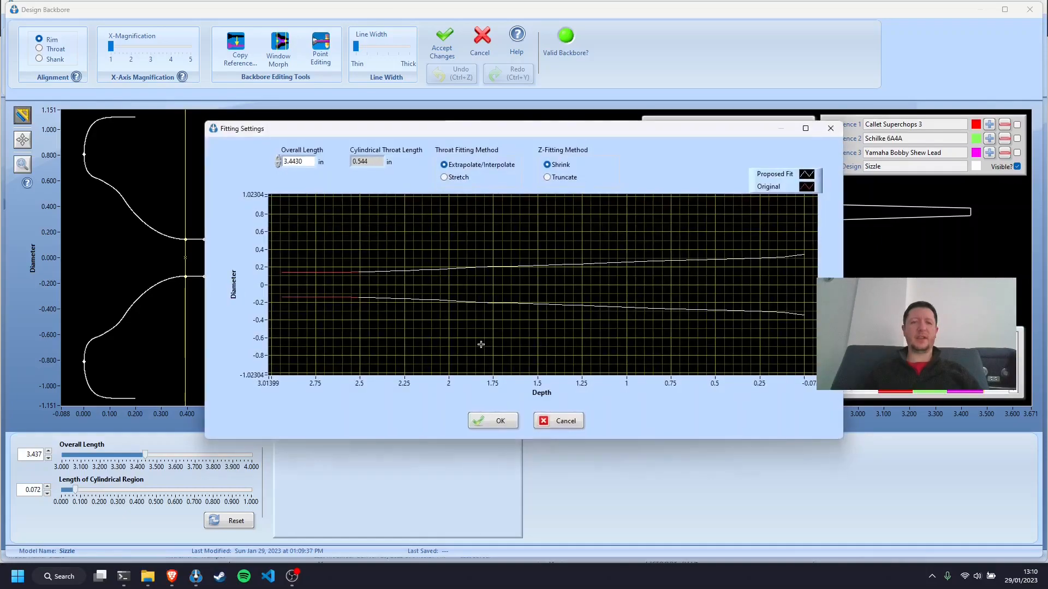
left_click_drag(377, 163, 340, 164)
left_click(377, 162)
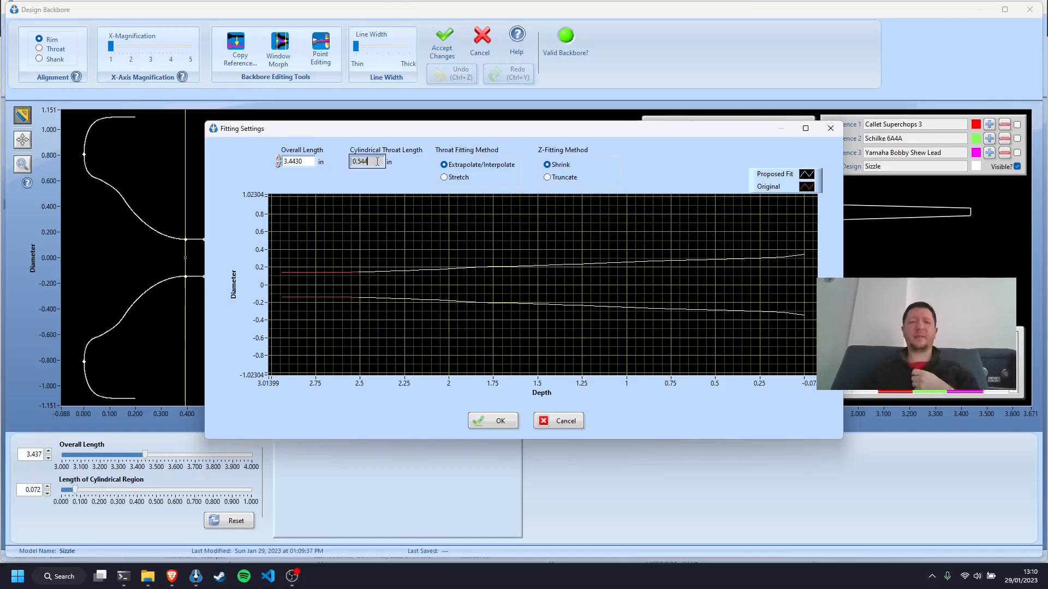
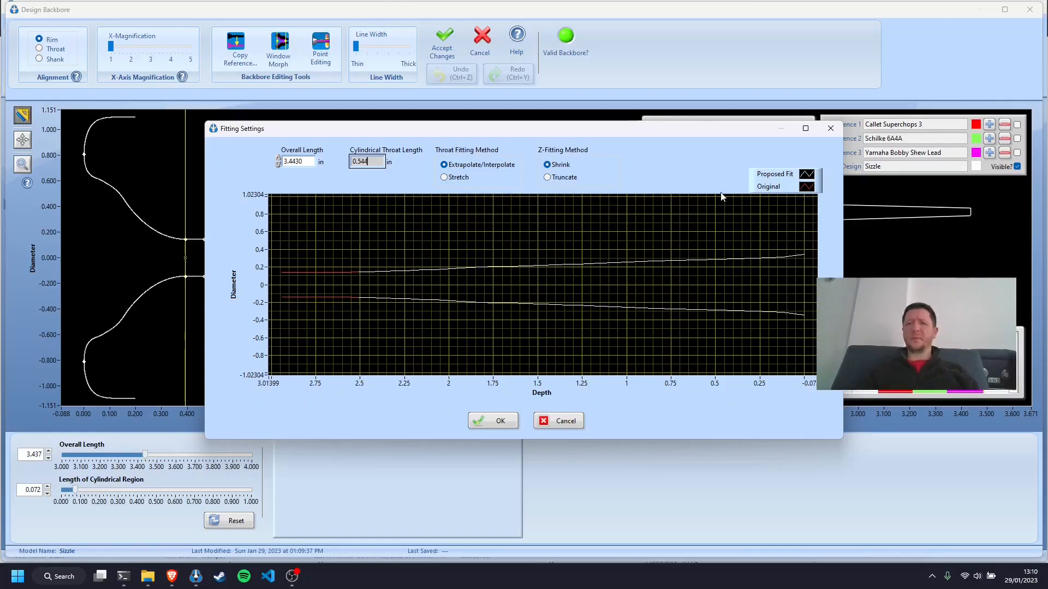
left_click_drag(686, 135, 658, 118)
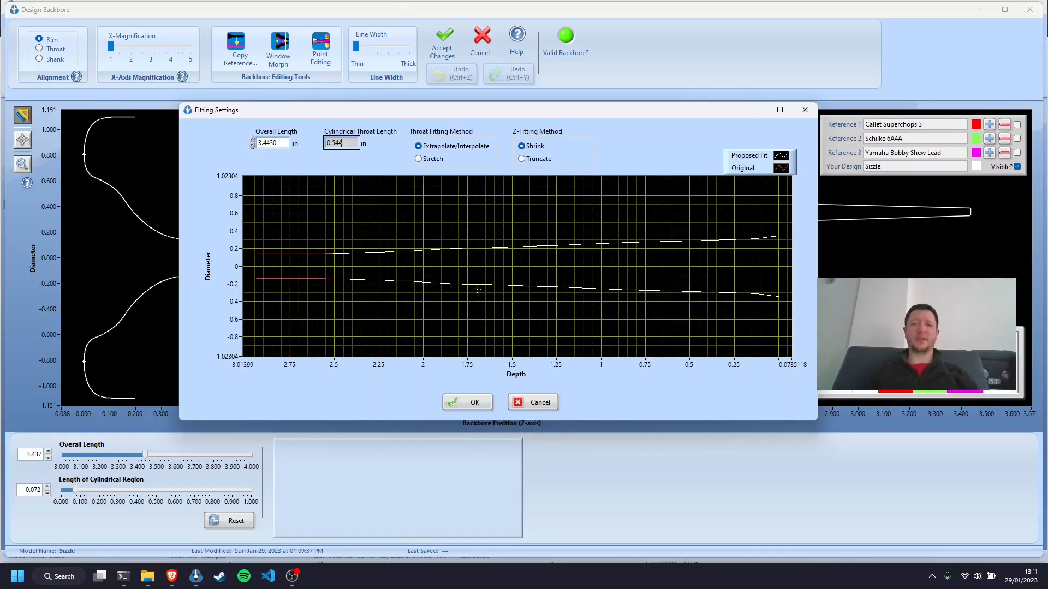
left_click(546, 404)
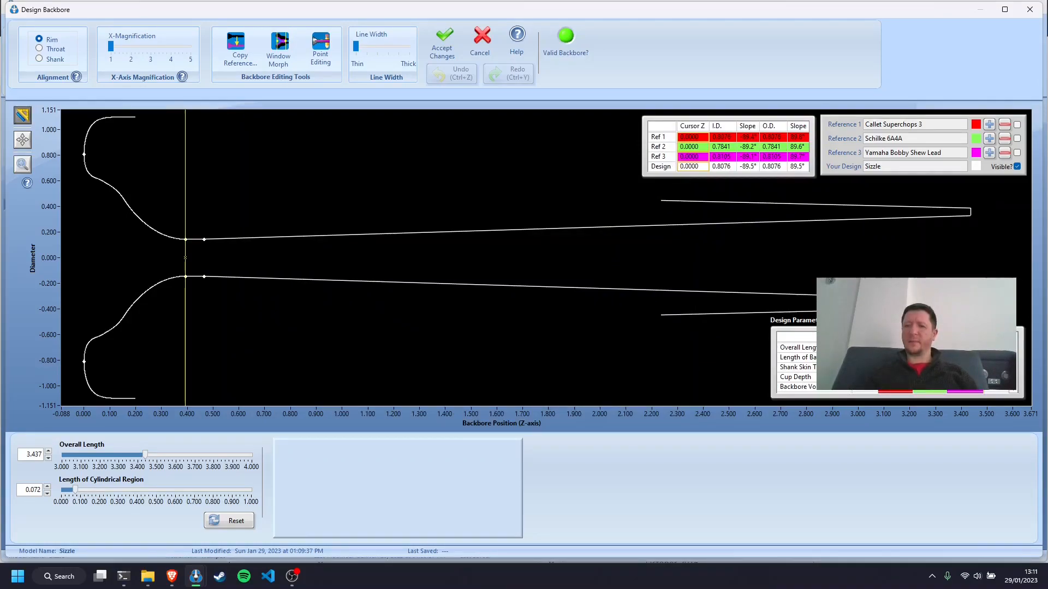
left_click(479, 41)
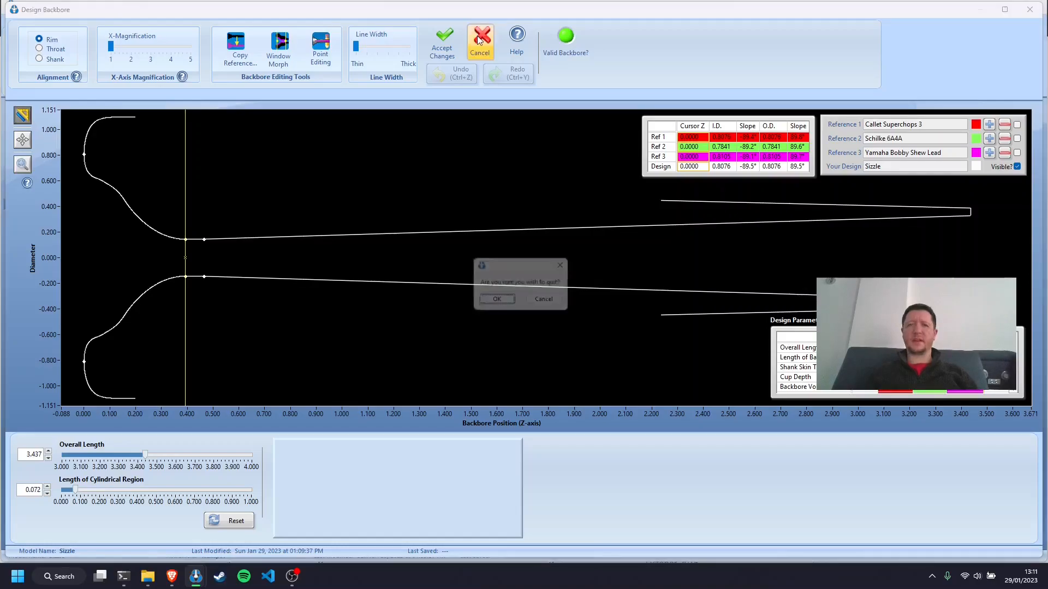
left_click(498, 301)
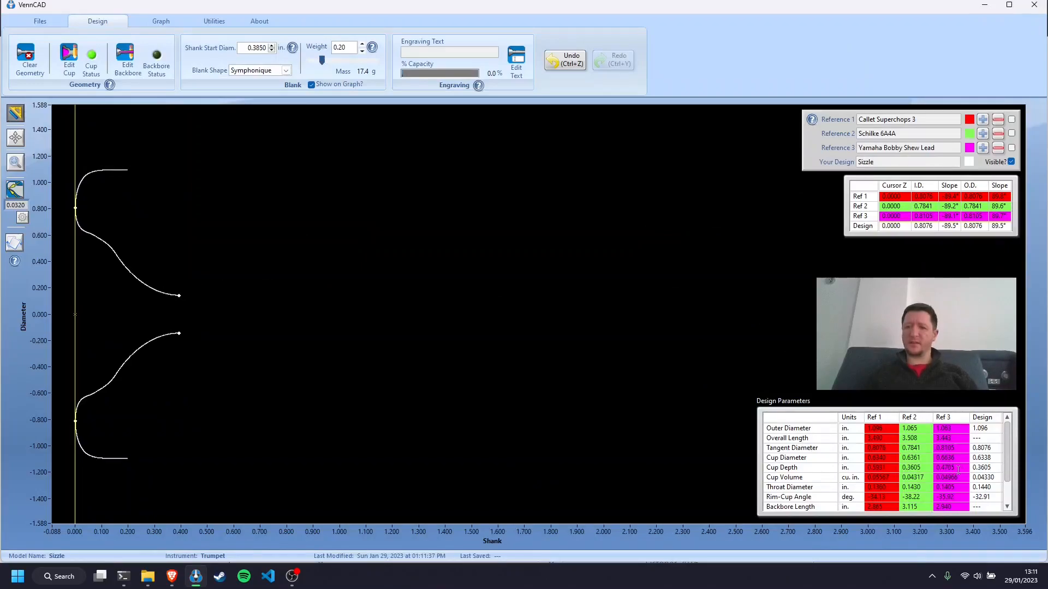
Review the Design Parameters table and highlight the throat diameter of the Callet Superchops 3.
scroll(1007, 468, "down", 3)
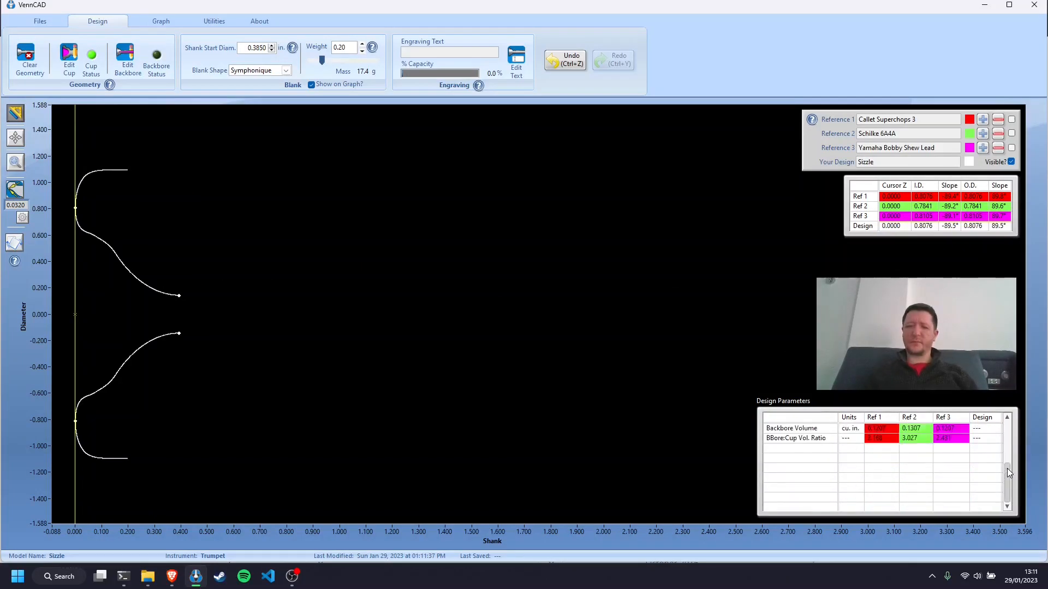
scroll(1007, 468, "up", 5)
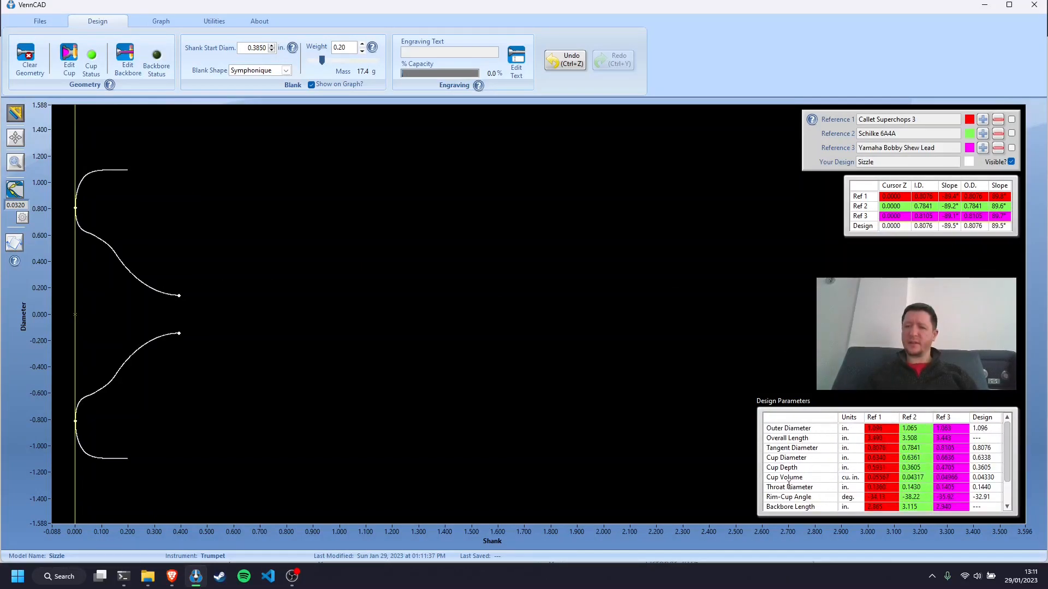
double_click(890, 486)
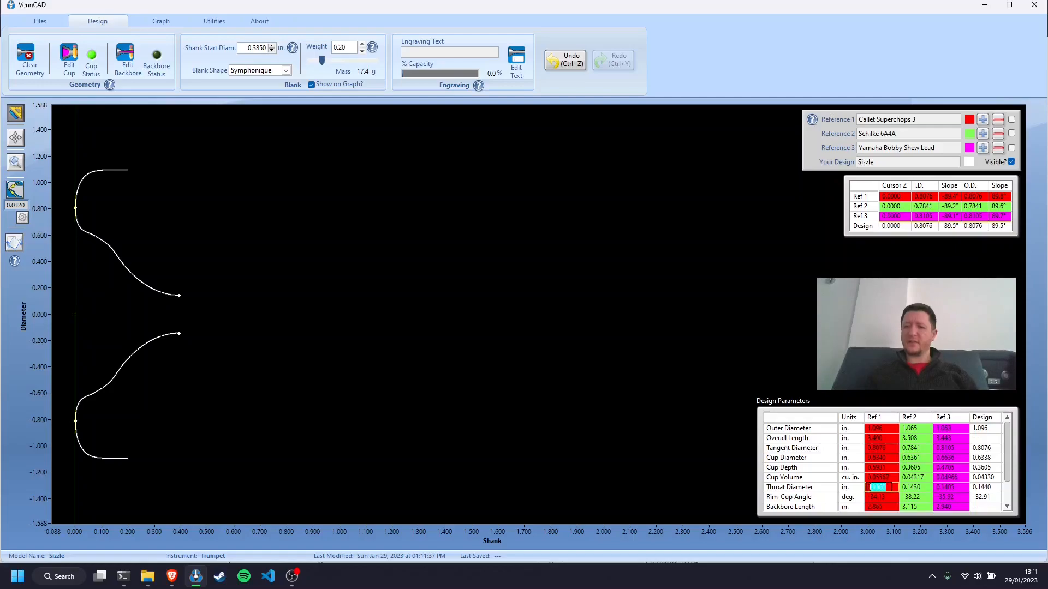
Compare the throat diameters of all three references with the Sizzle design's in the Design Parameters table.
left_click(890, 487)
left_click(927, 487)
left_click(964, 488)
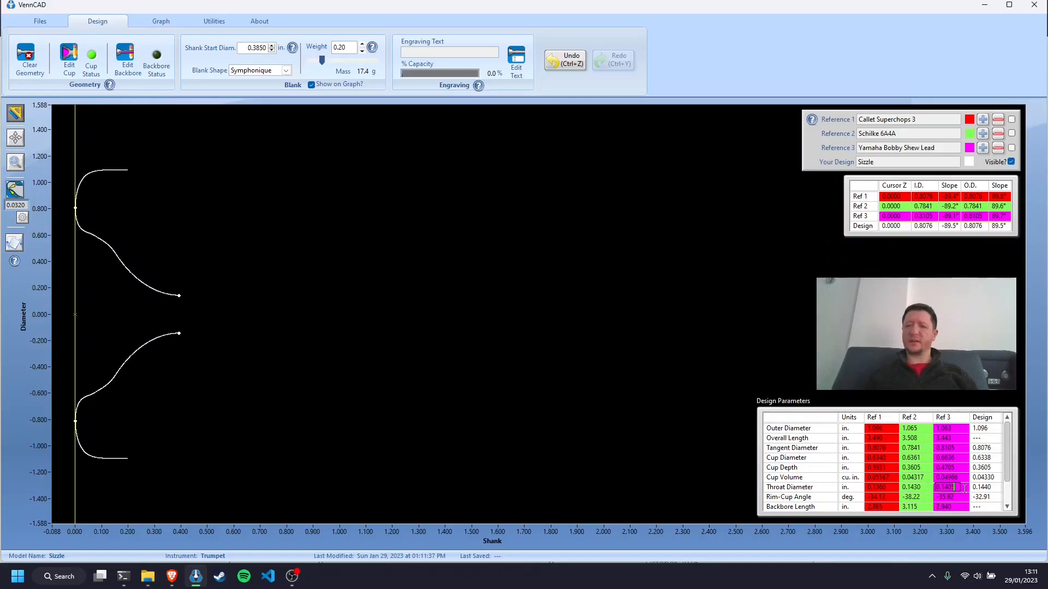
left_click(924, 487)
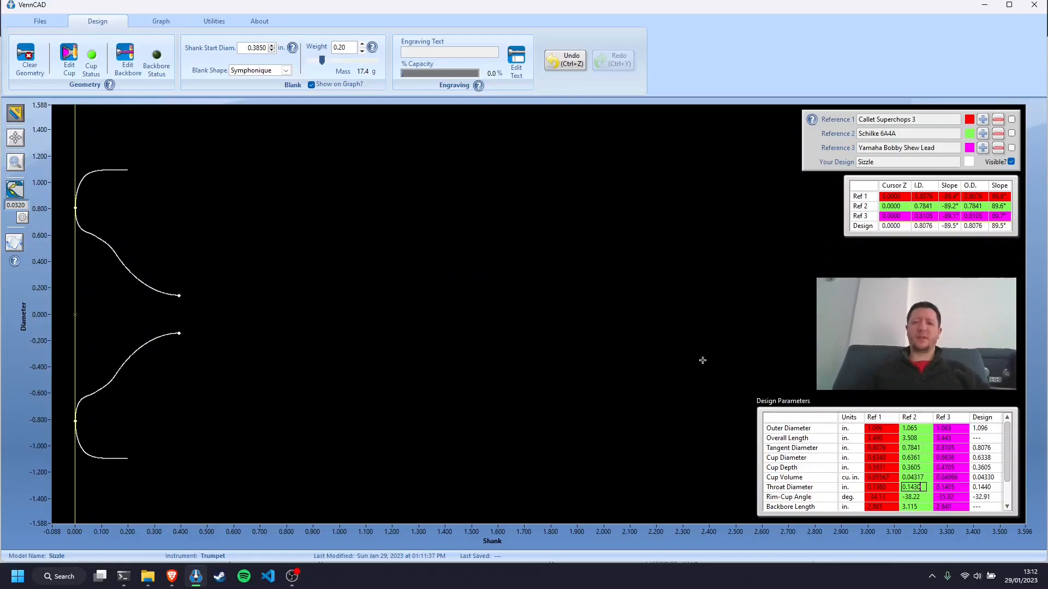
left_click(993, 488)
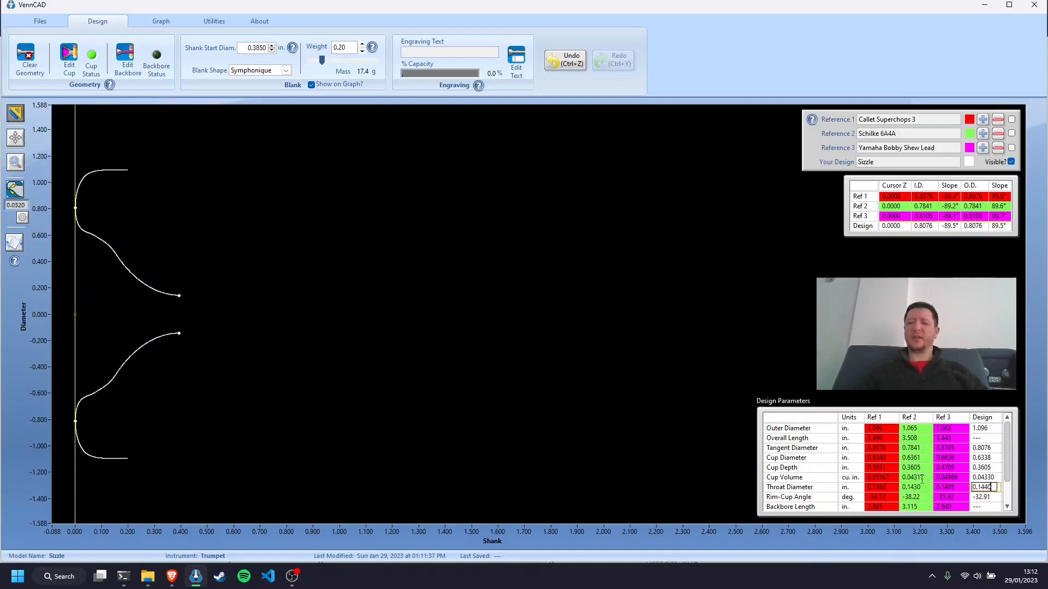
left_click(955, 487)
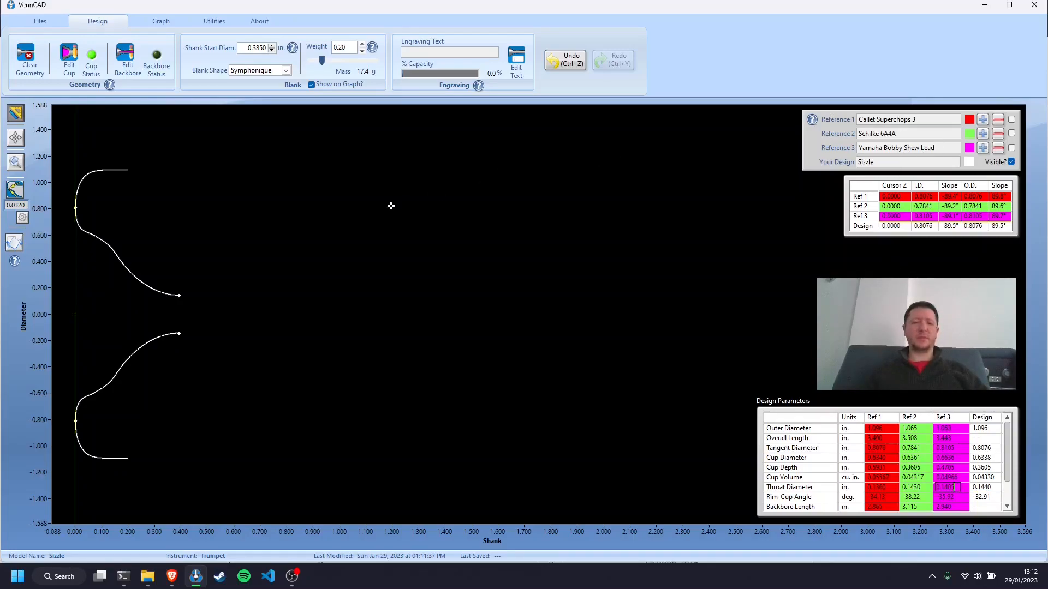
left_click(136, 60)
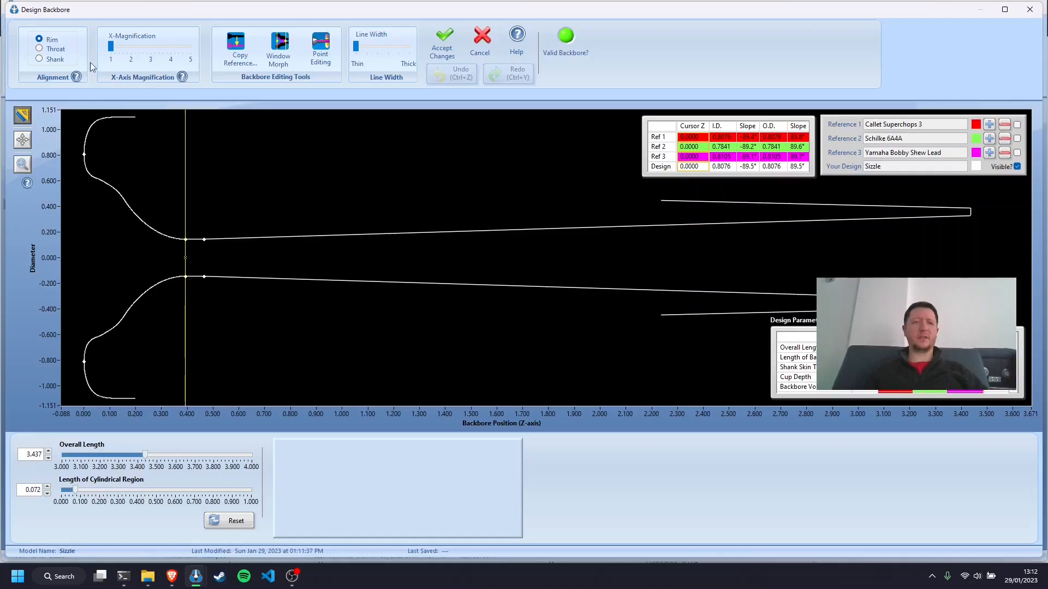
left_click(255, 43)
left_click(426, 315)
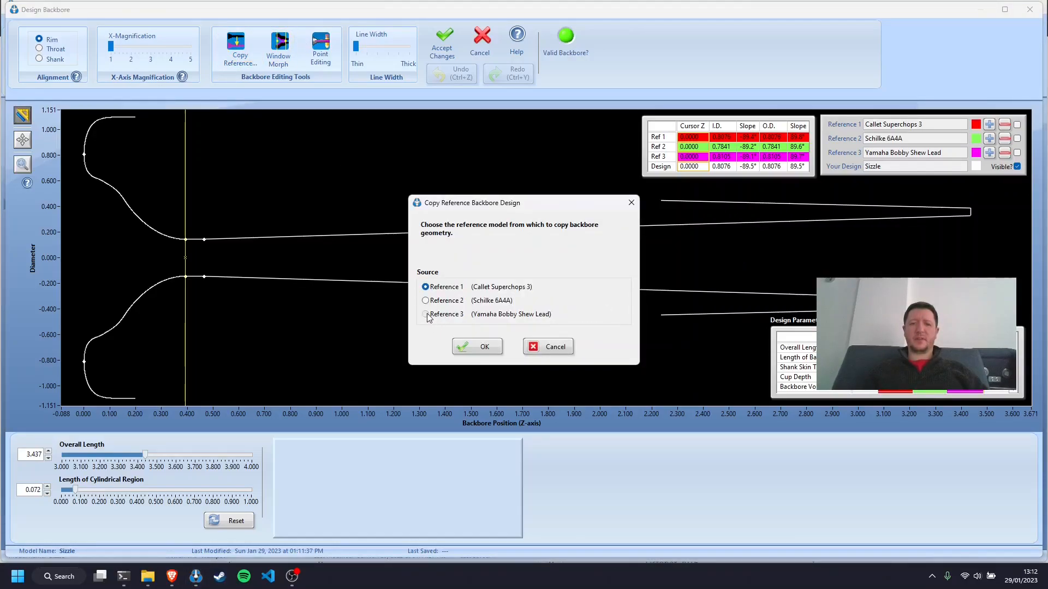
left_click(484, 347)
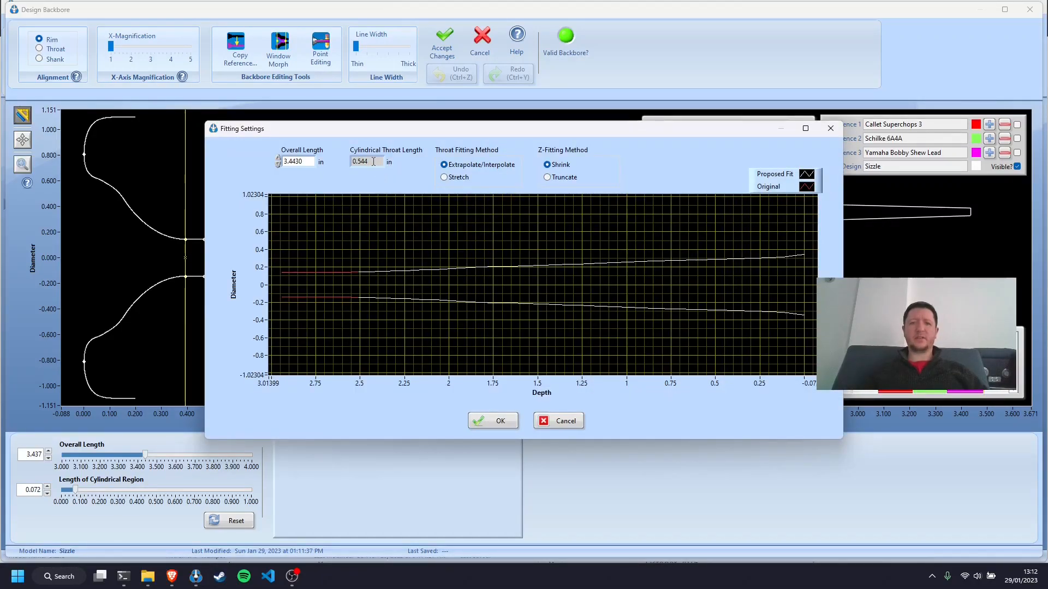
left_click(571, 423)
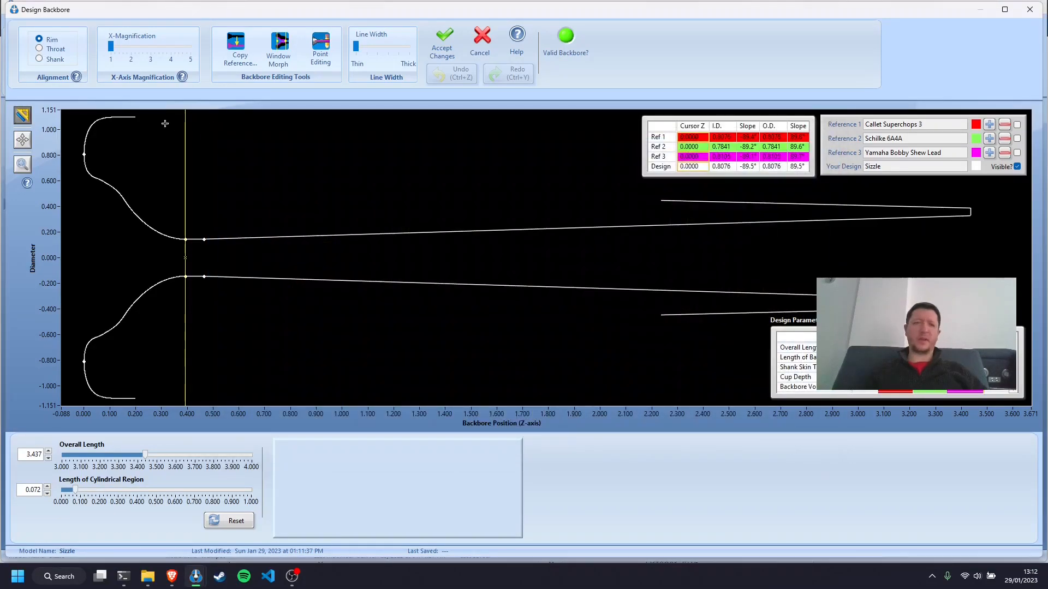
left_click(483, 50)
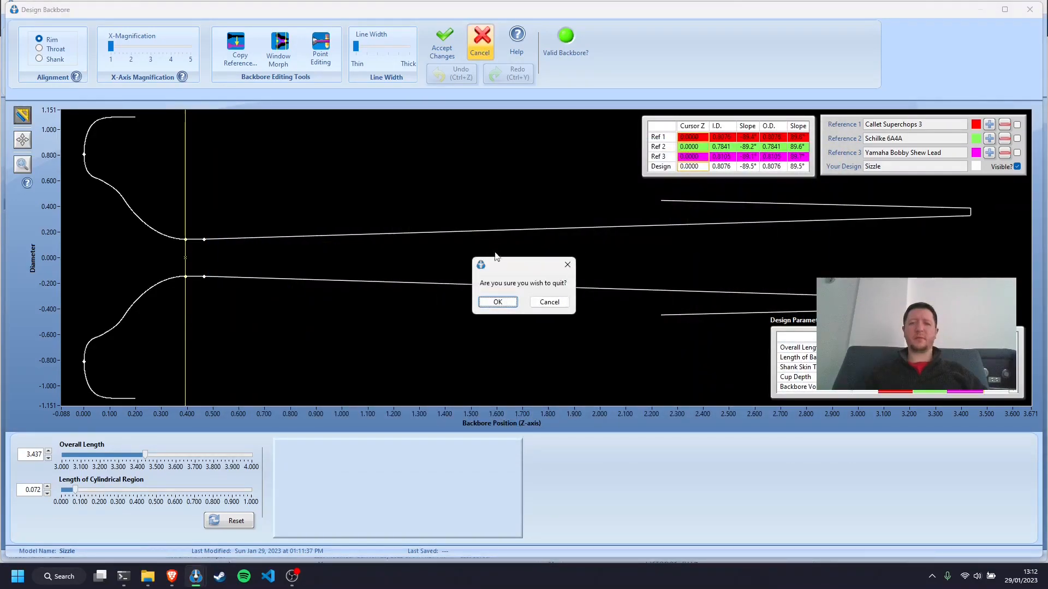
left_click(510, 299)
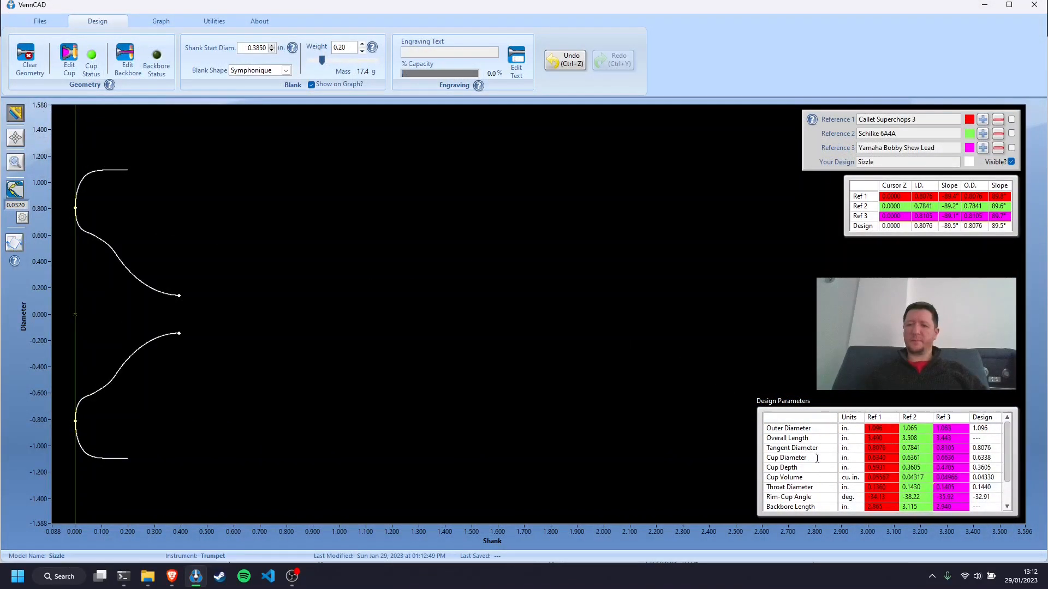
Copy the Yamaha Bobby Shew Lead backbore into the design at 3.4430 in overall length, using Extrapolate/Interpolate throat fitting and Shrink Z-fitting.
scroll(819, 481, "down", 3)
scroll(818, 484, "up", 1)
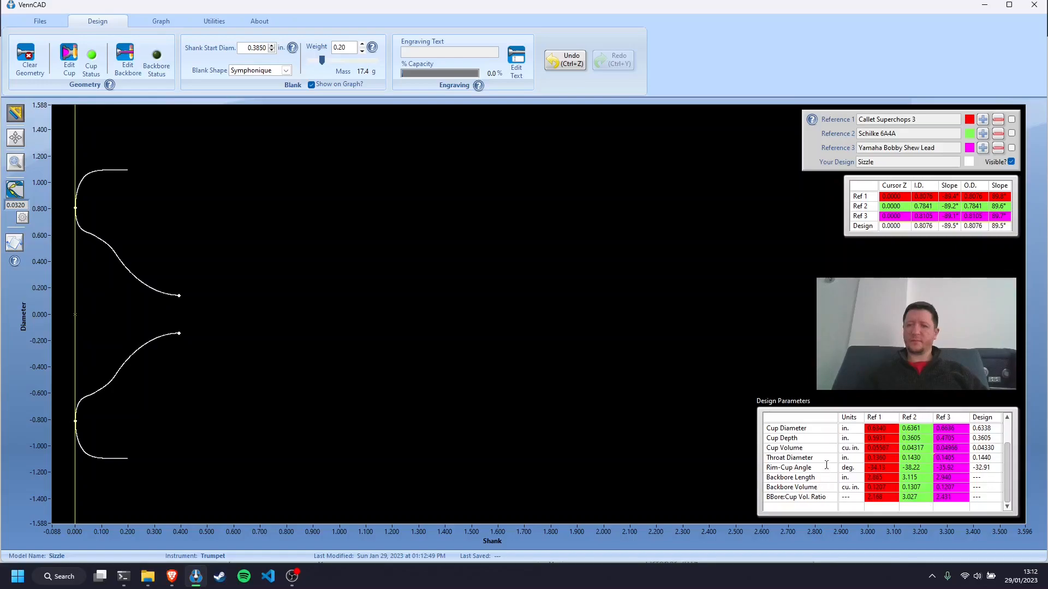
scroll(827, 462, "up", 1)
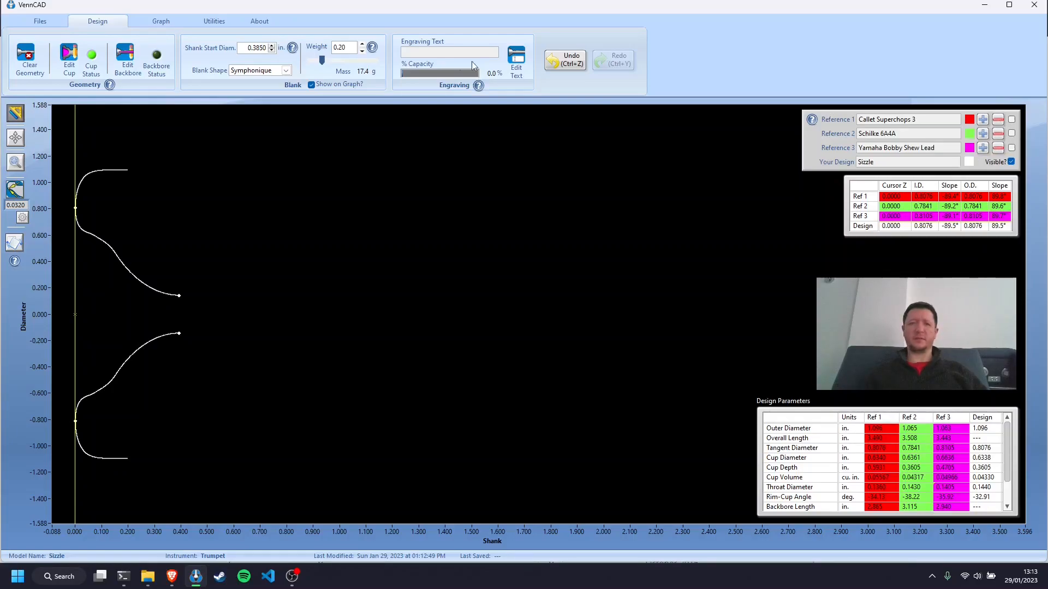
left_click(131, 58)
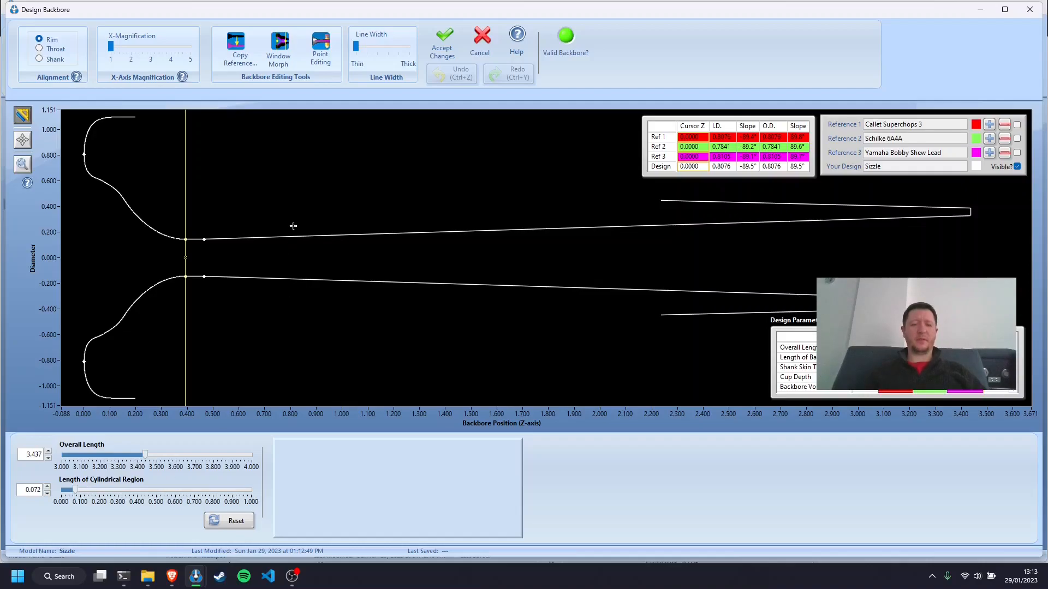
left_click(243, 46)
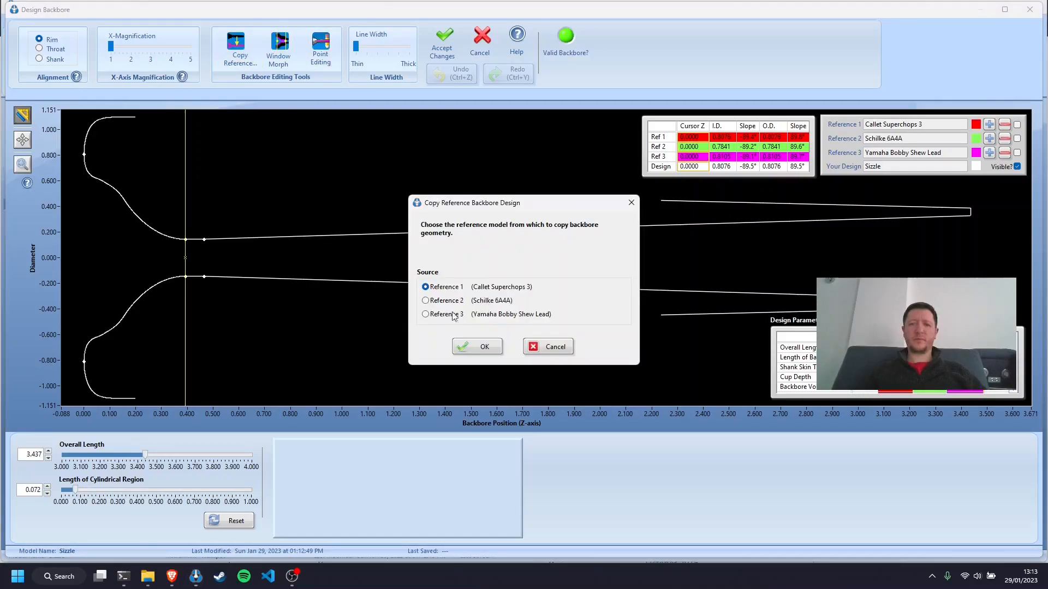
left_click(425, 314)
left_click(476, 347)
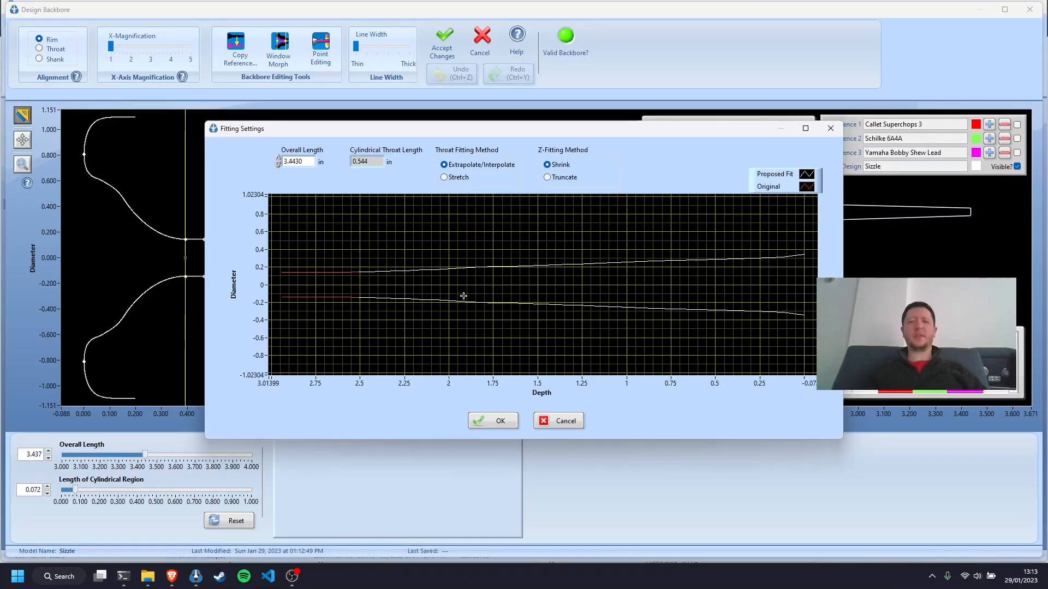
left_click(498, 421)
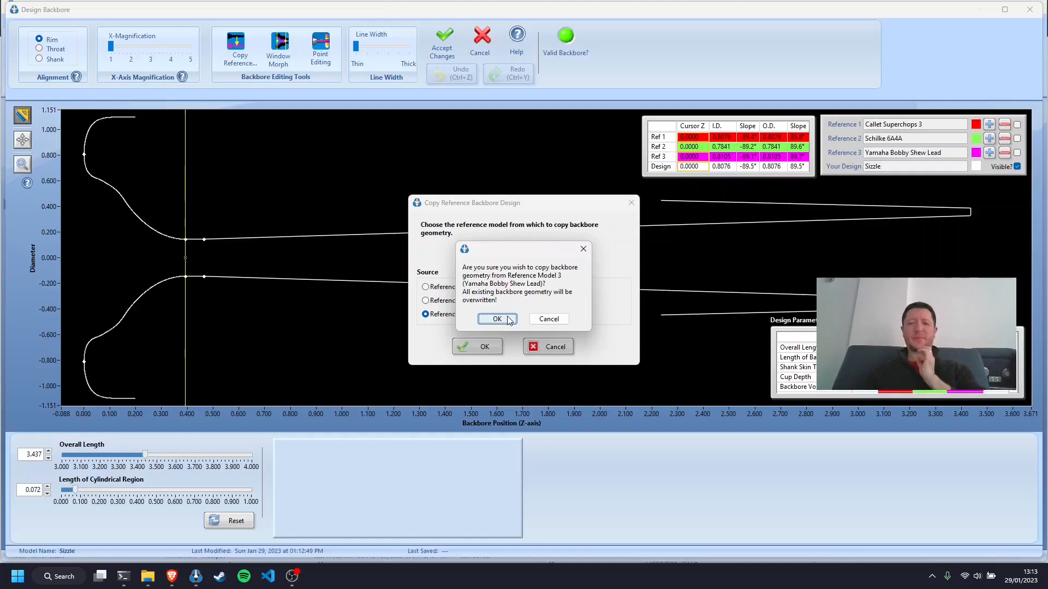
left_click(507, 316)
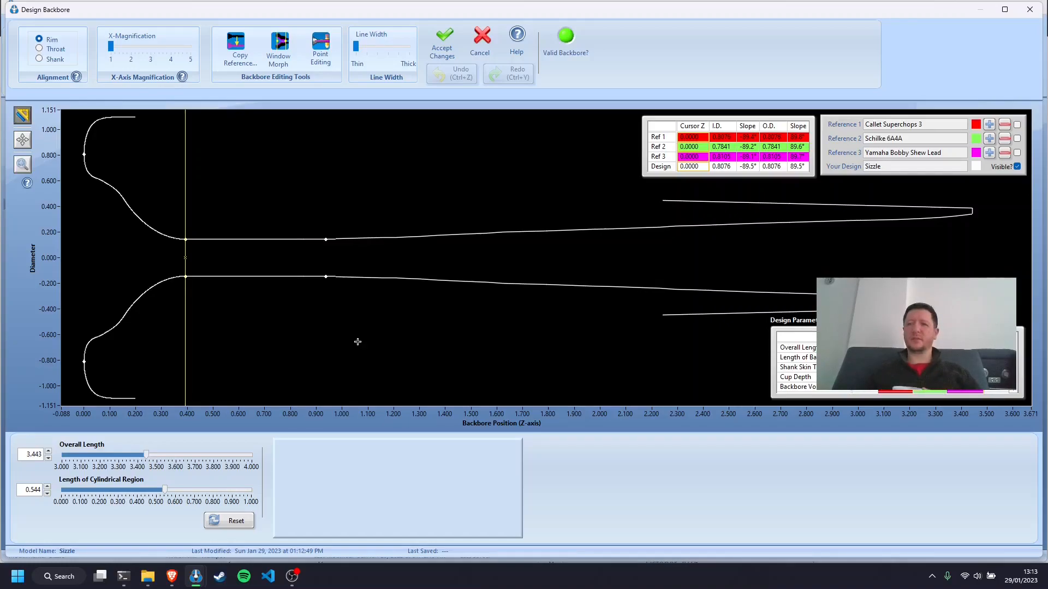
Shorten the backbore's cylindrical region to 0.190 in and accept the backbore changes.
left_click_drag(167, 494, 98, 501)
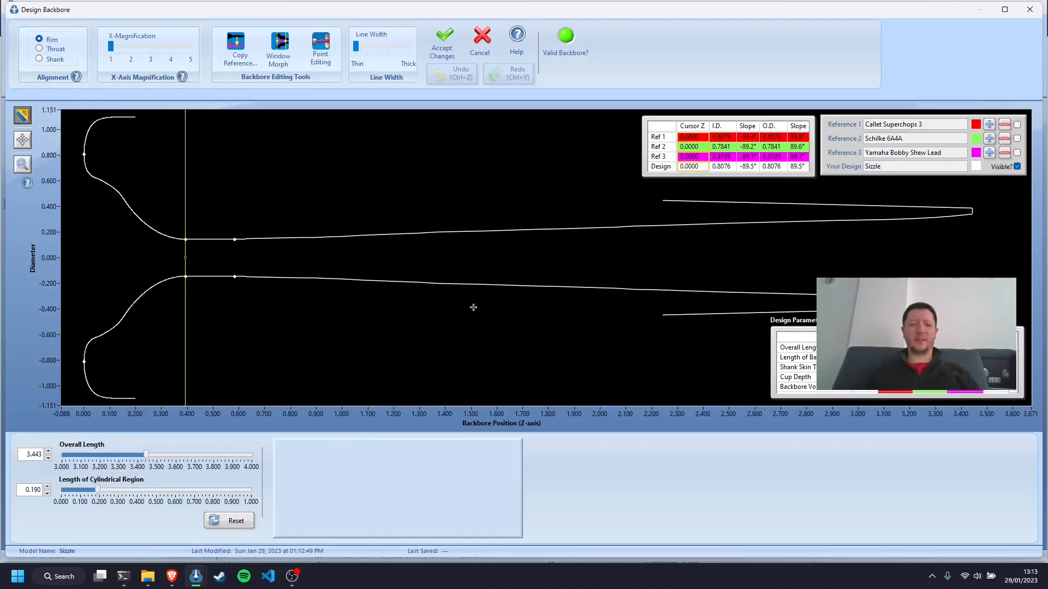
left_click(445, 39)
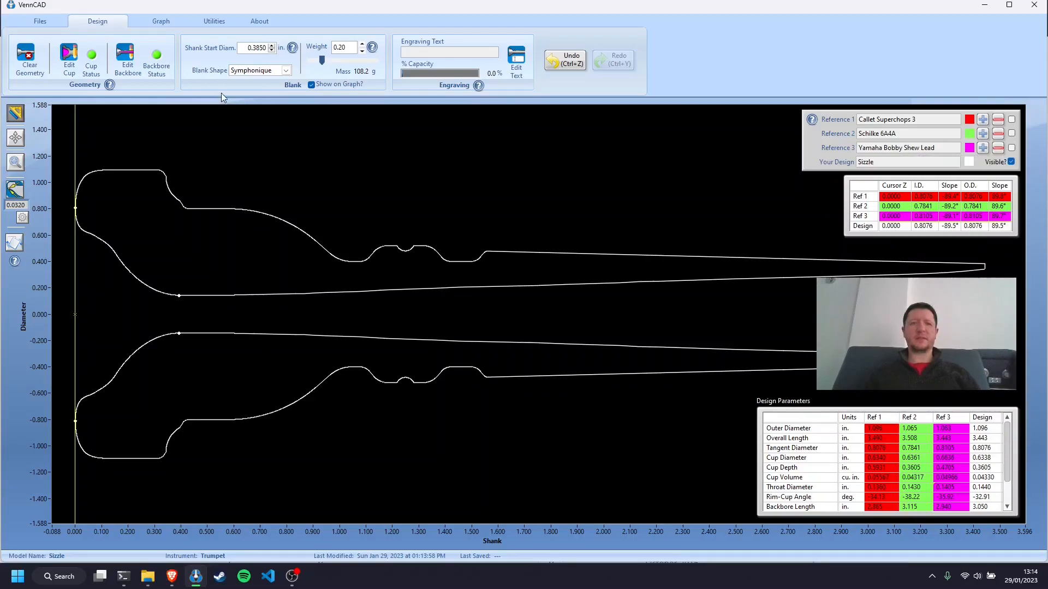
Hide the blank outline on the graph, keeping the Symphonique blank shape.
left_click(261, 71)
left_click(217, 55)
left_click(311, 84)
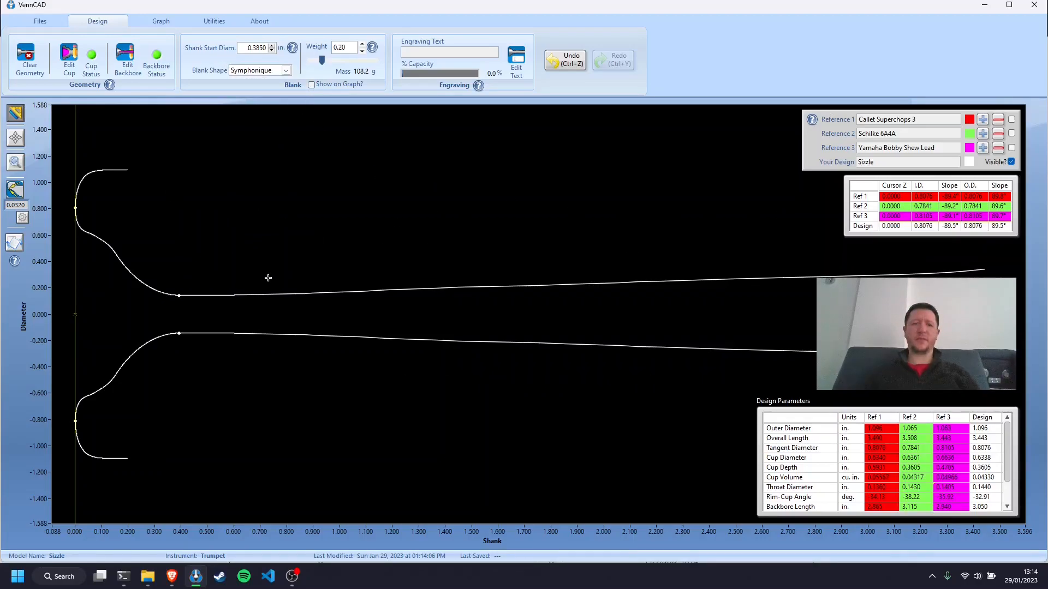
Overlay the Schilke 6A4A reference and compare its throat and backbore curve with the Sizzle profile.
scroll(203, 326, "up", 3)
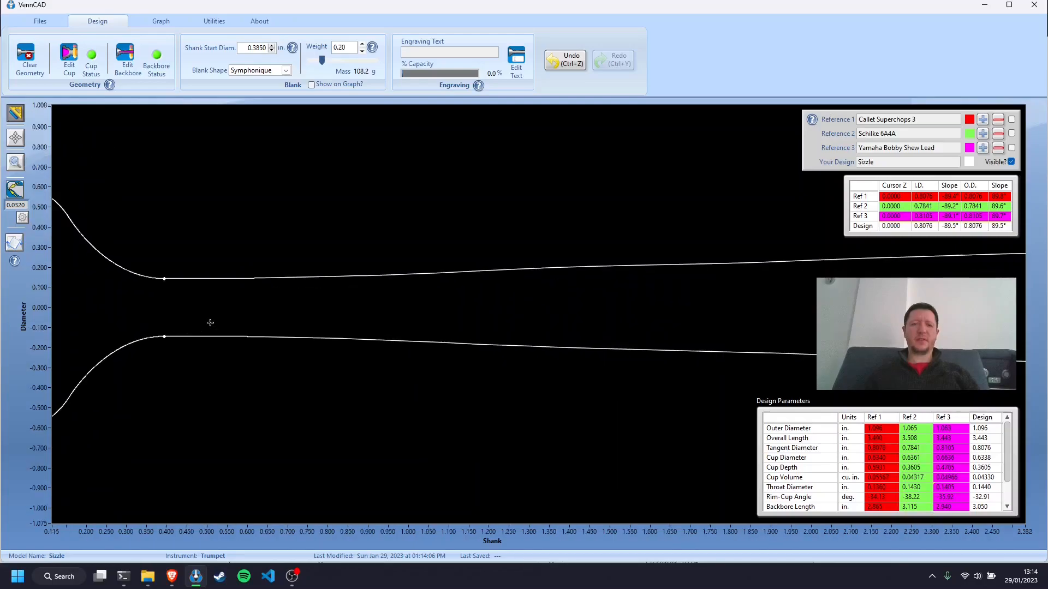
left_click(16, 137)
left_click_drag(237, 271, 360, 314)
scroll(360, 315, "up", 3)
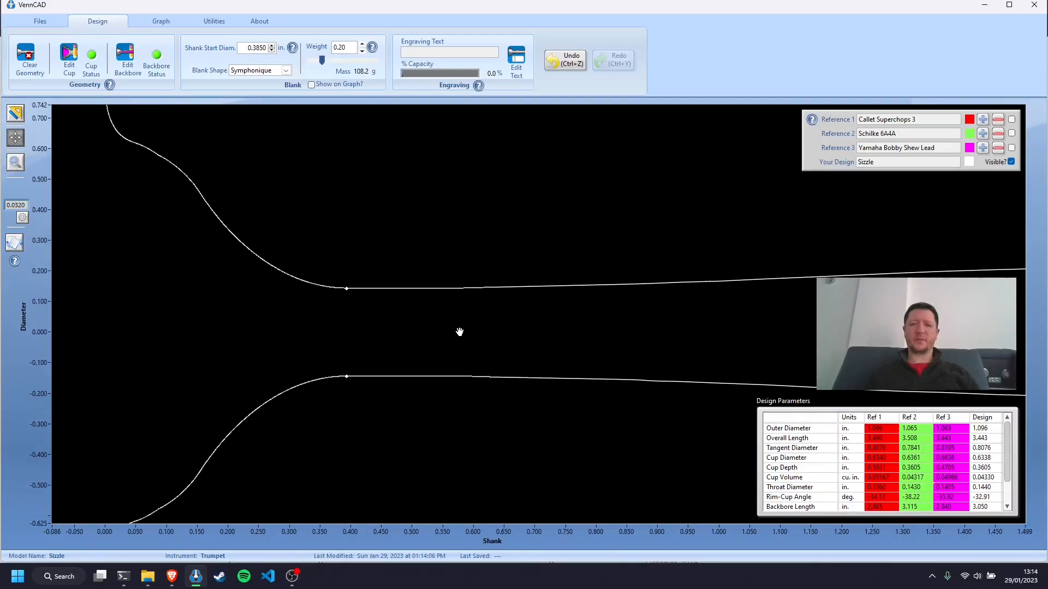
left_click(1011, 133)
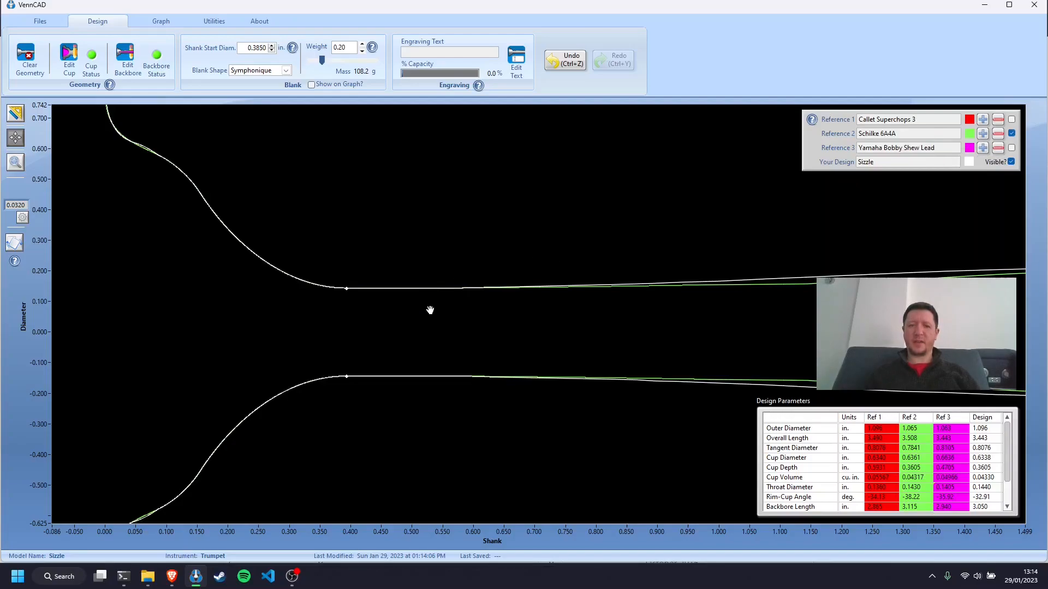
scroll(430, 309, "up", 3)
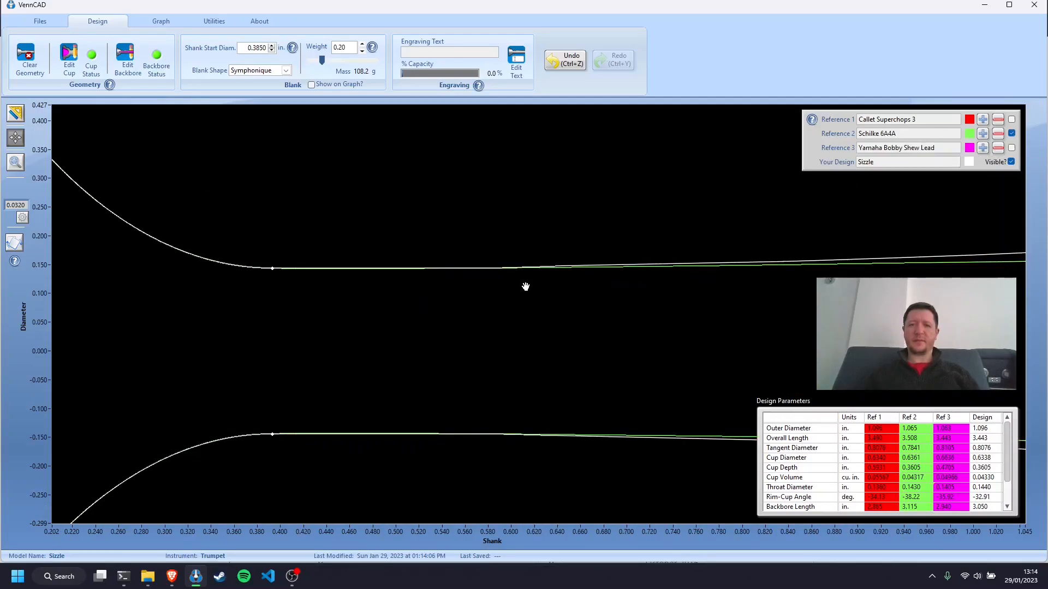
scroll(521, 286, "down", 3)
scroll(520, 290, "down", 2)
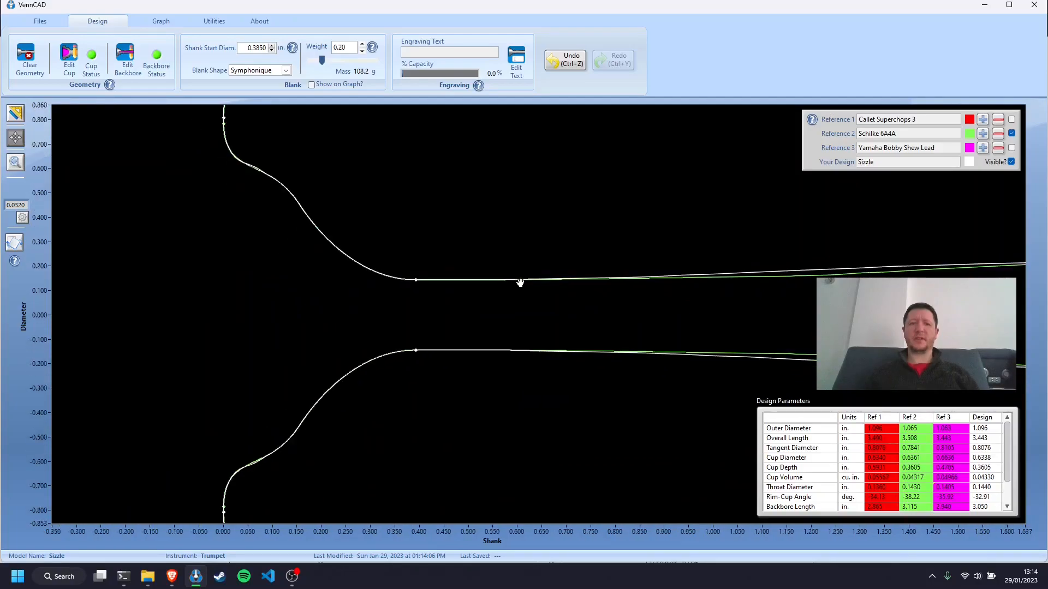
Show the Callet Superchops 3 in place of the Schilke 6A4A and compare its backbore with Sizzle's, aligned at the throat.
left_click(1011, 133)
left_click(1011, 119)
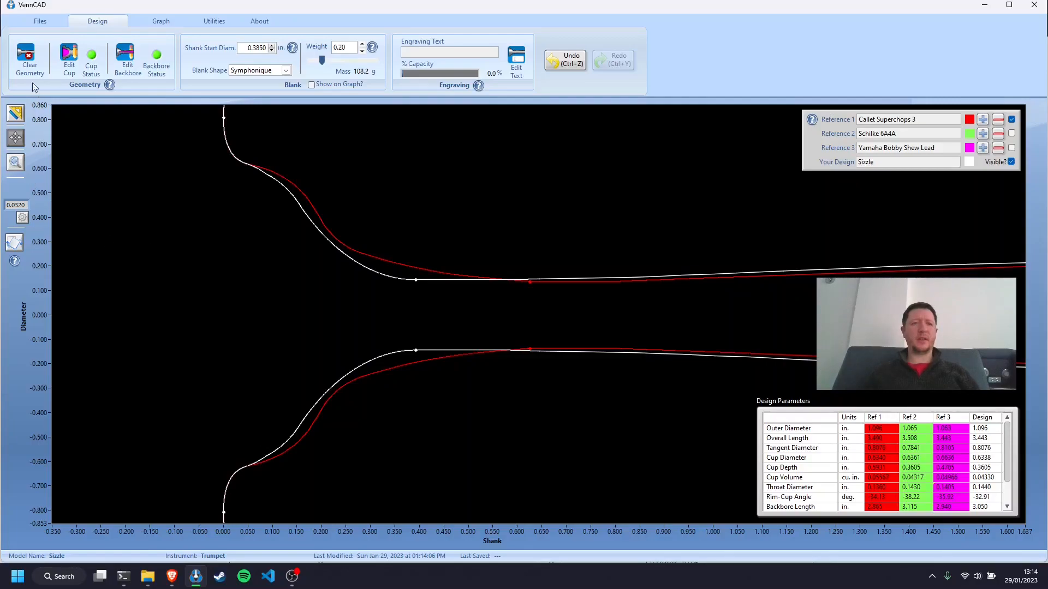
left_click(168, 18)
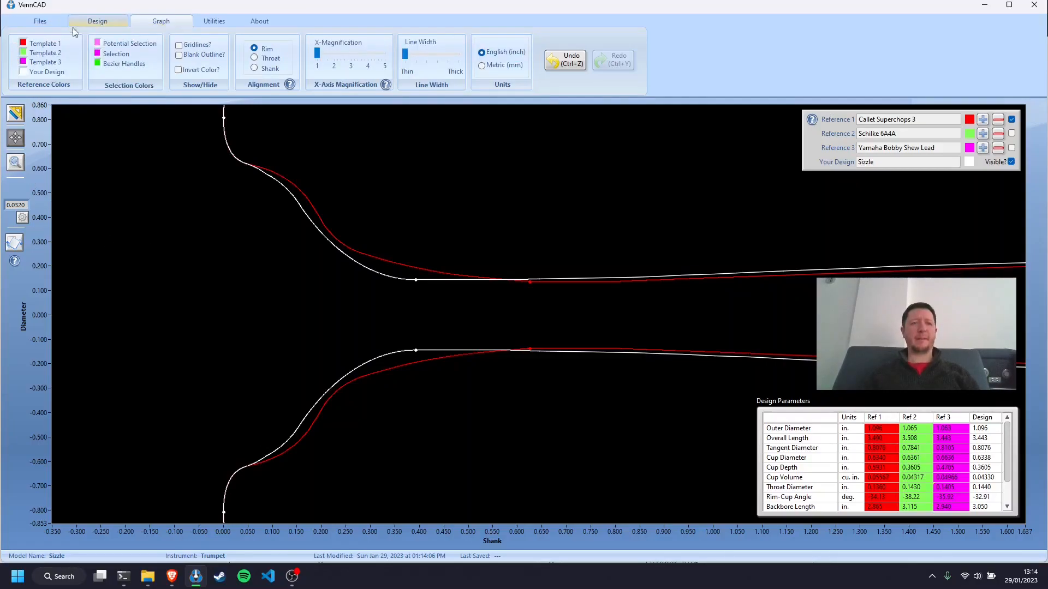
left_click(254, 56)
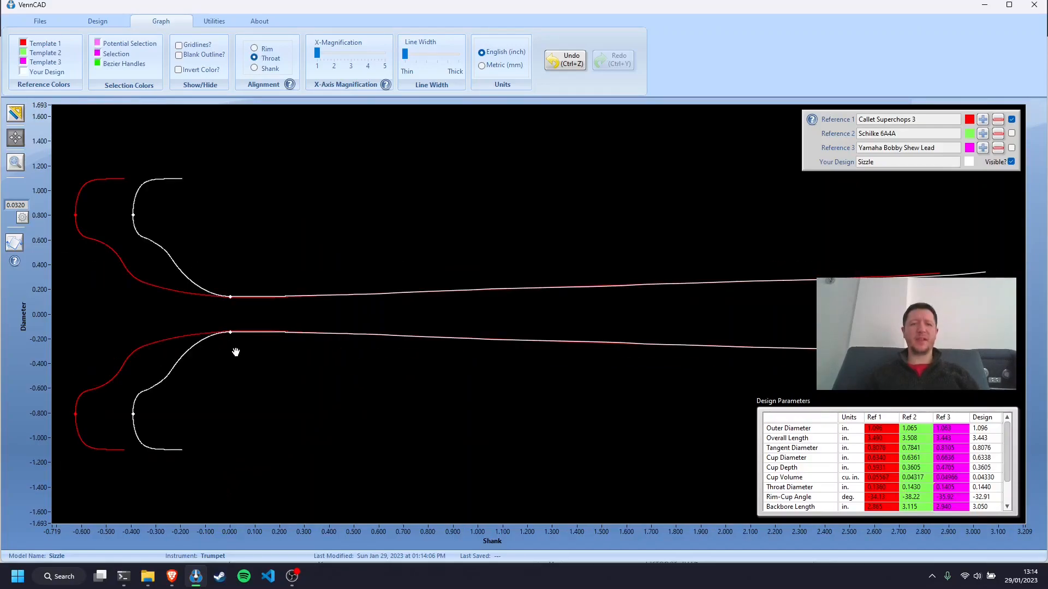
scroll(244, 330, "up", 4)
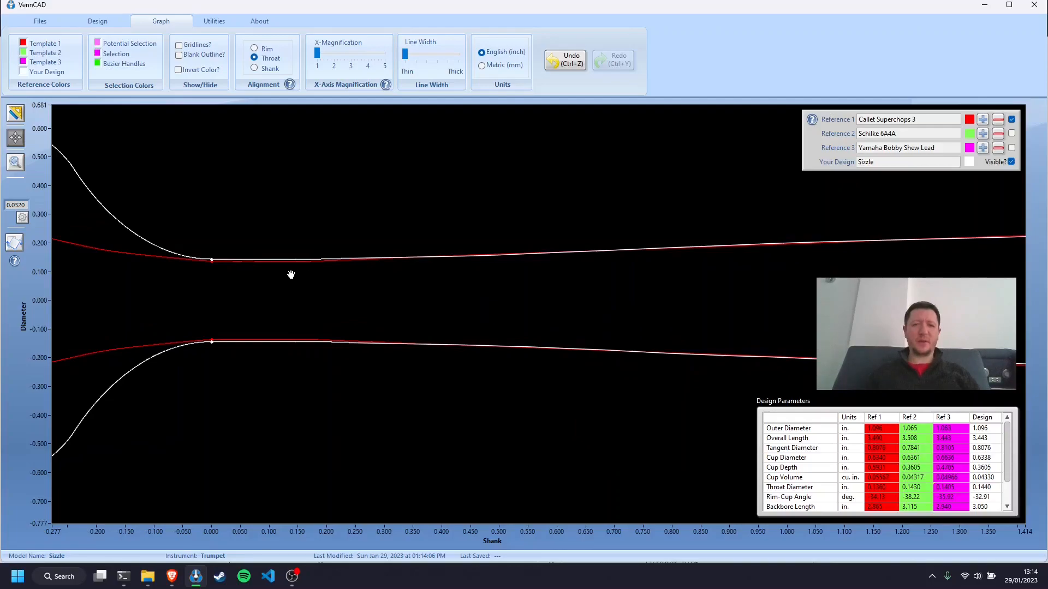
scroll(291, 274, "up", 2)
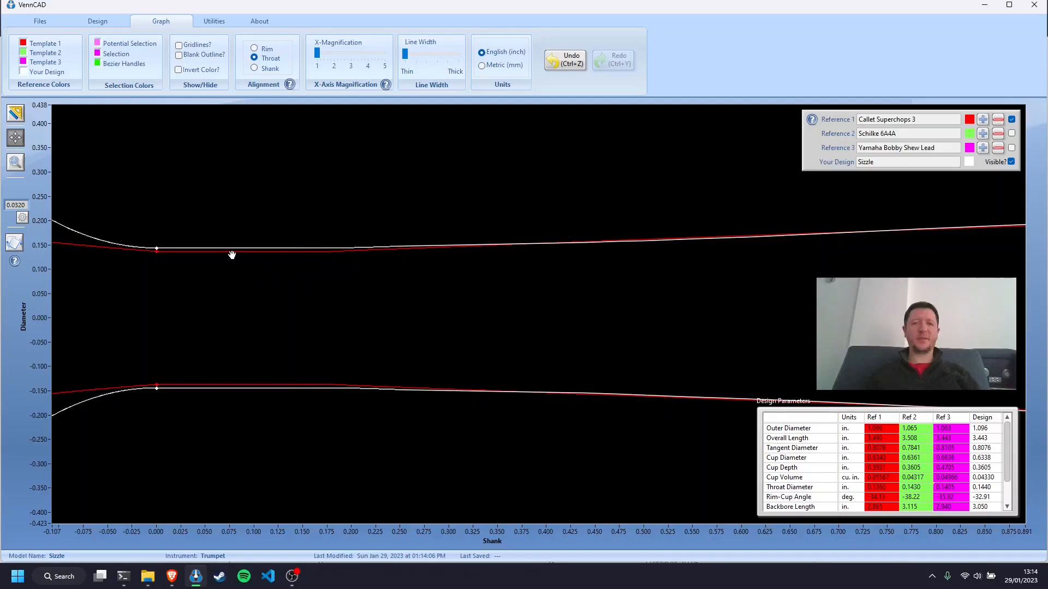
Restore the rim alignment of the profiles and hide the Callet Superchops 3 reference.
left_click(255, 48)
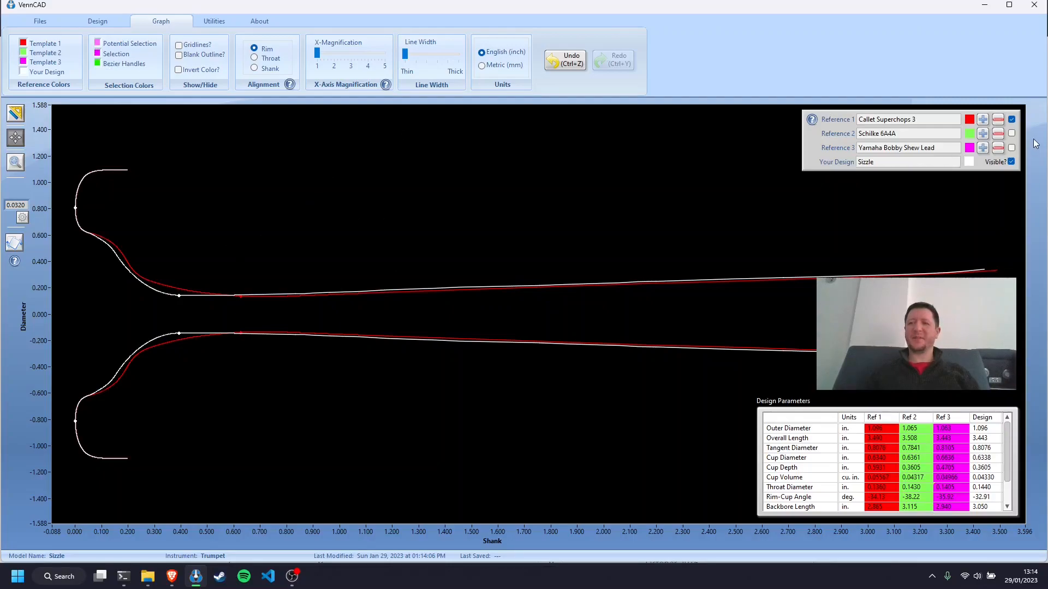
left_click(1011, 119)
left_click_drag(356, 252, 437, 251)
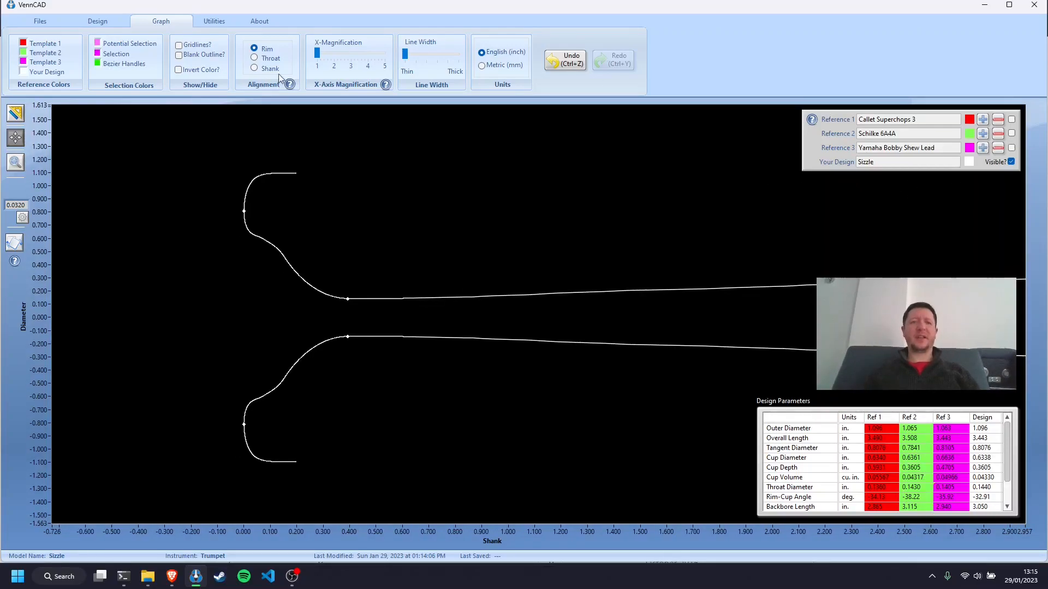
Set the mouthpiece's blank shape to Soloist.
left_click(105, 24)
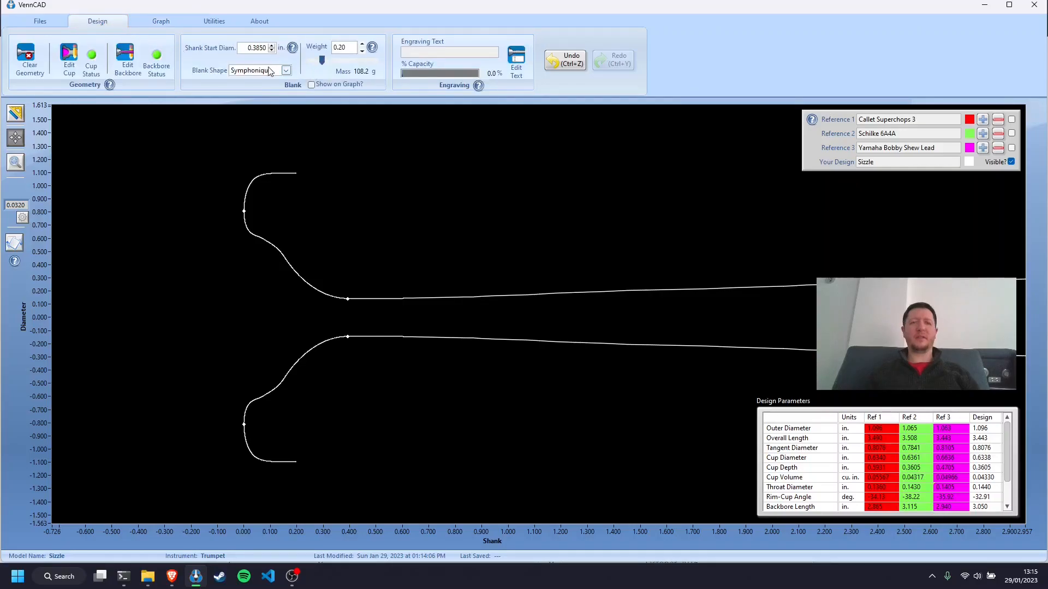
left_click(285, 71)
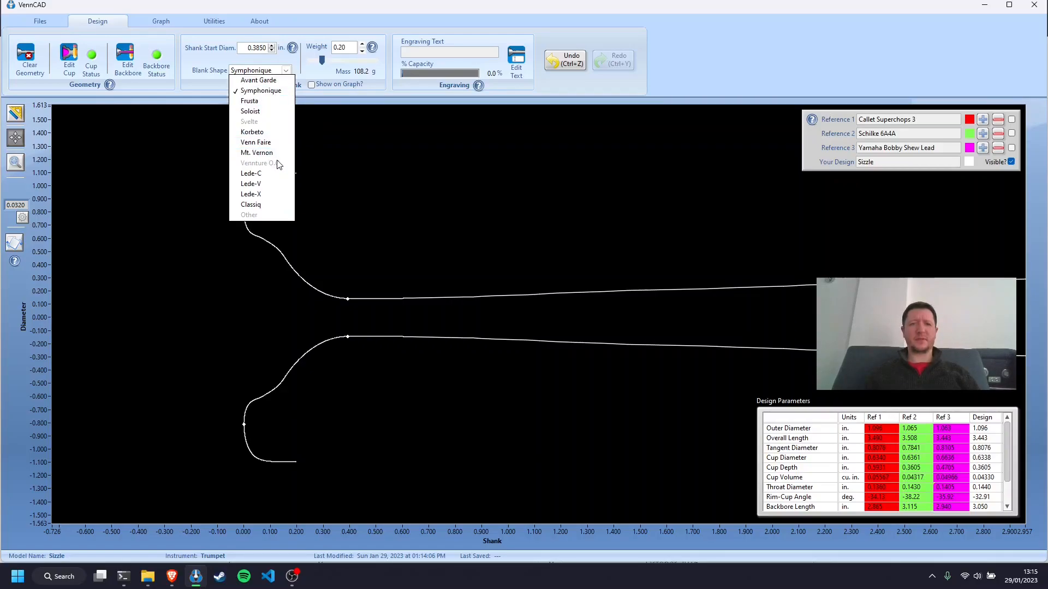
left_click(256, 110)
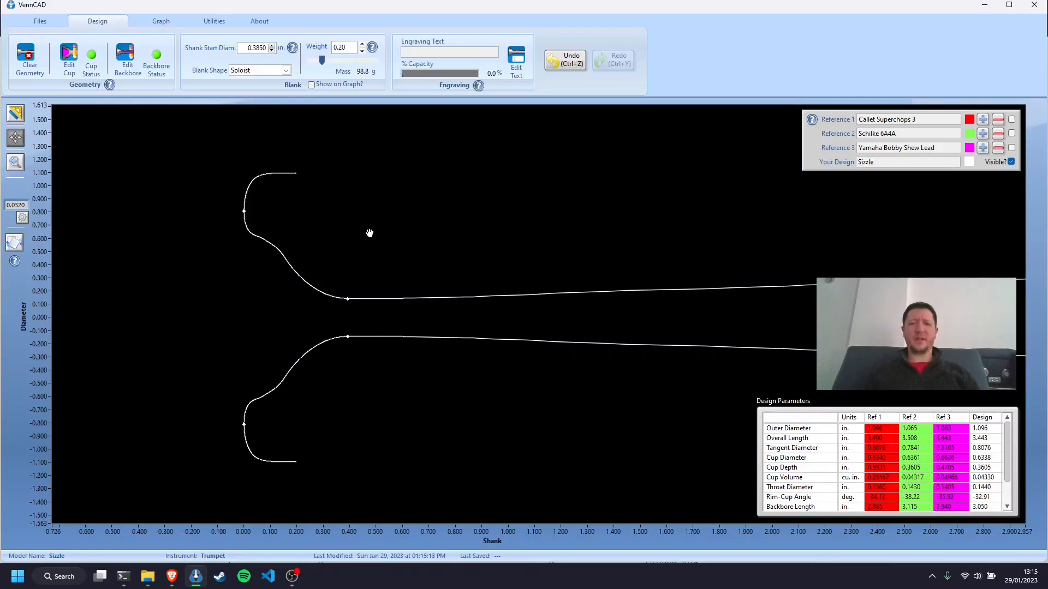
Display the blank outline on the graph and set the mouthpiece's blank shape to Mt. Vernon.
left_click(312, 85)
left_click_drag(383, 217, 396, 219)
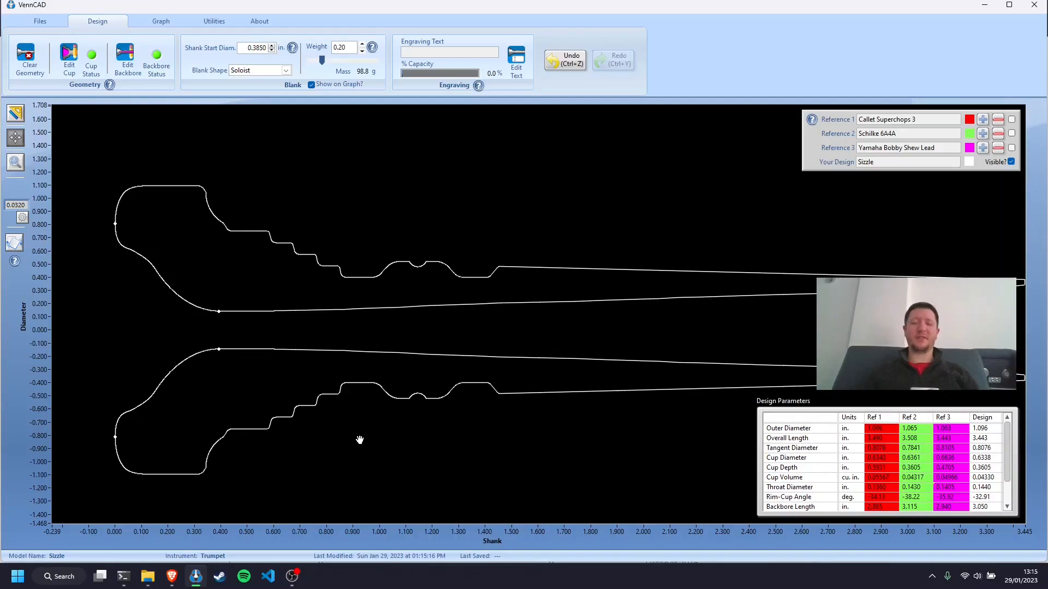
left_click_drag(375, 435, 352, 411)
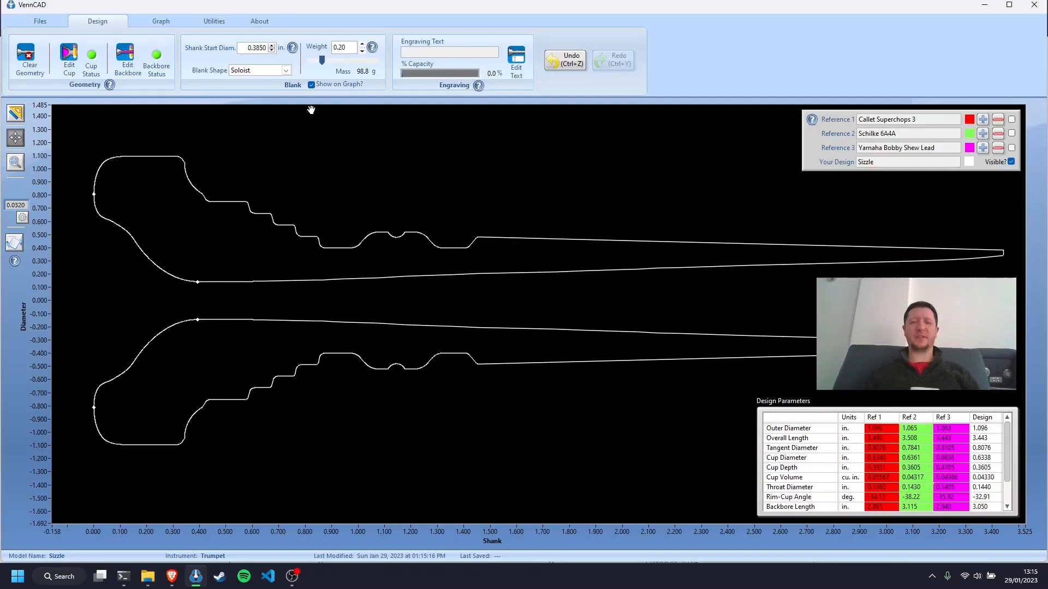
left_click(286, 70)
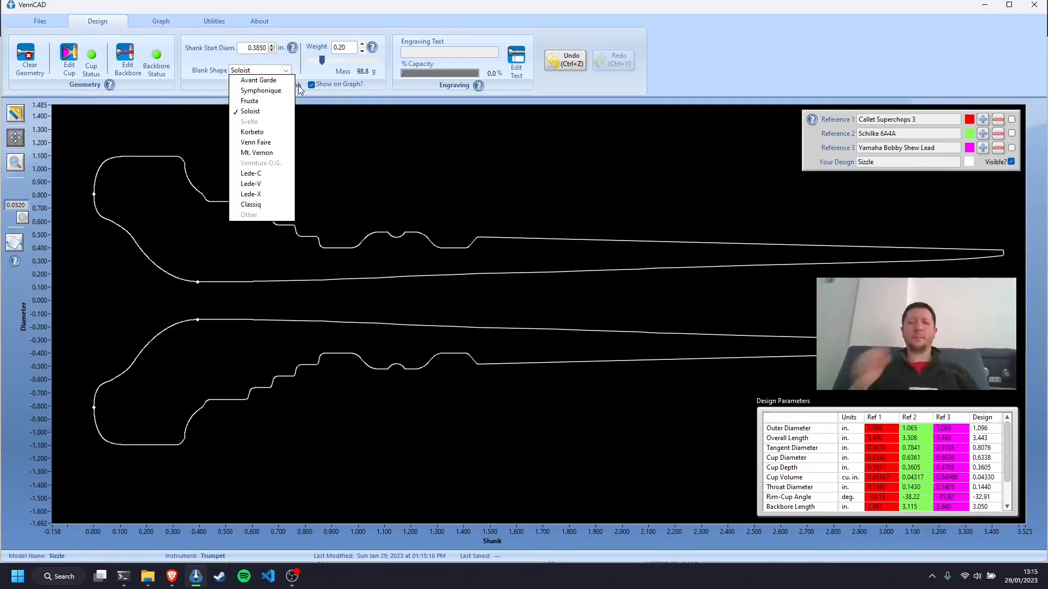
left_click(284, 152)
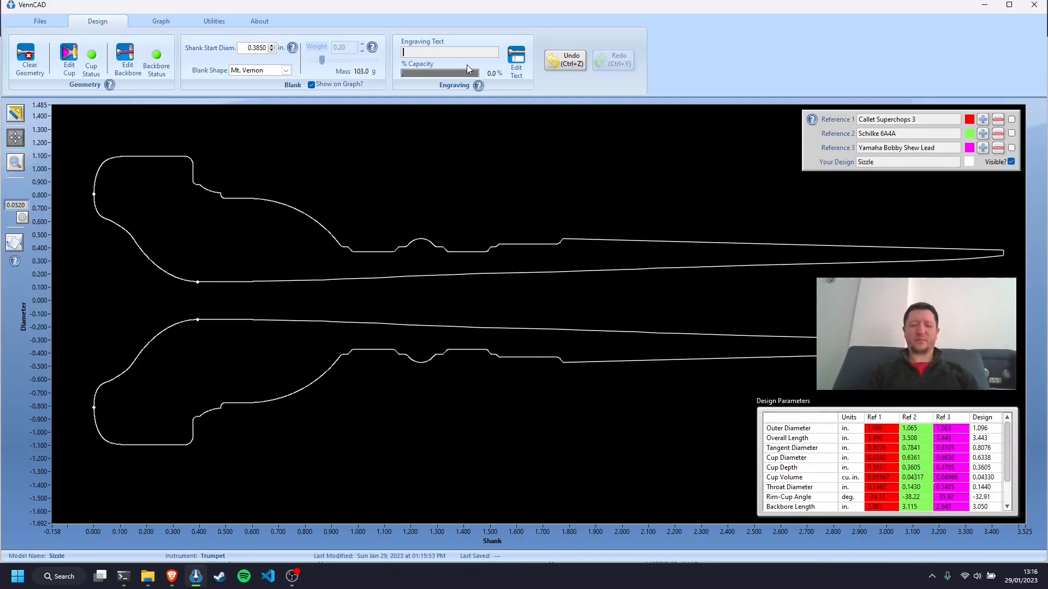
Set the mouthpiece's custom engraving text to "Neoteric Brass - 1C".
left_click(514, 59)
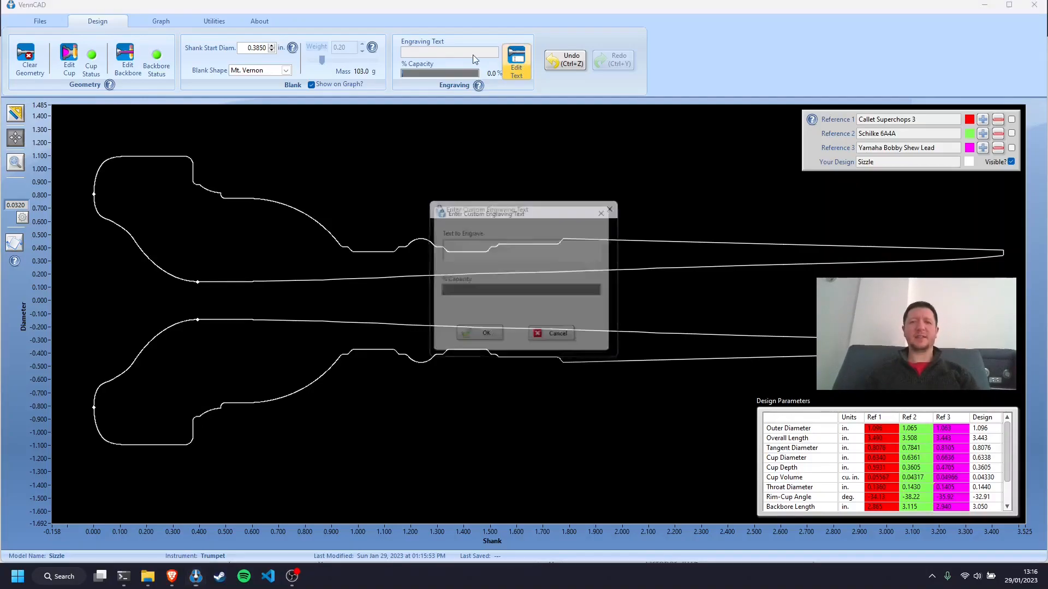
type("N")
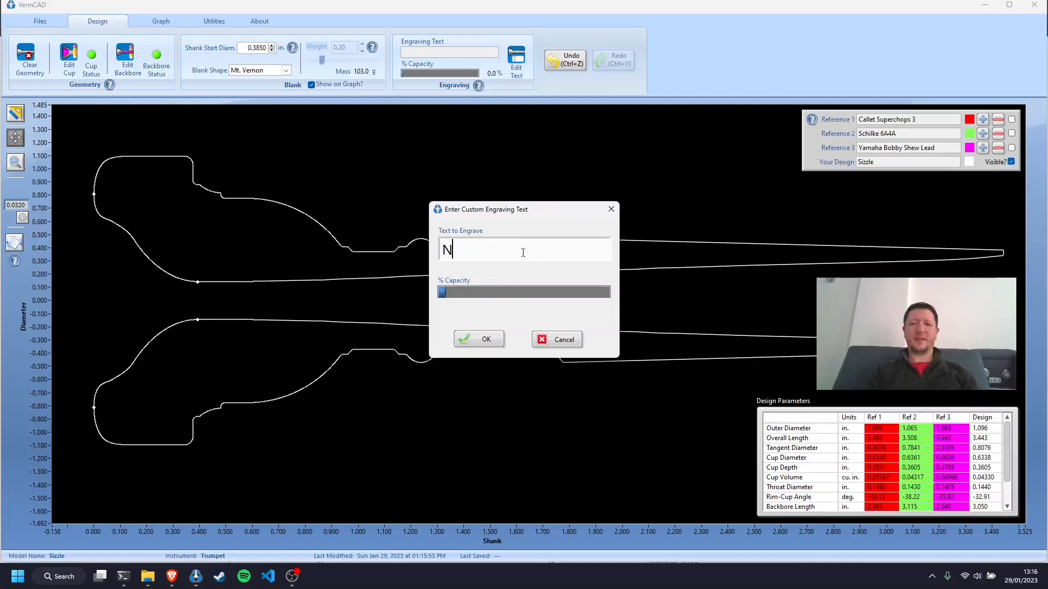
type("eoteric Brass ")
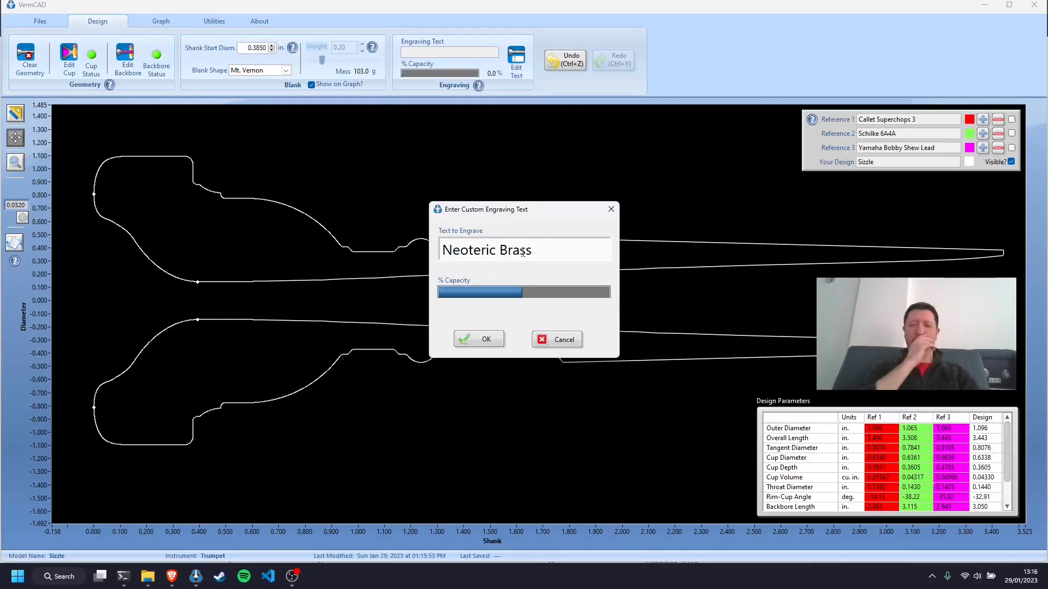
type("- 7C")
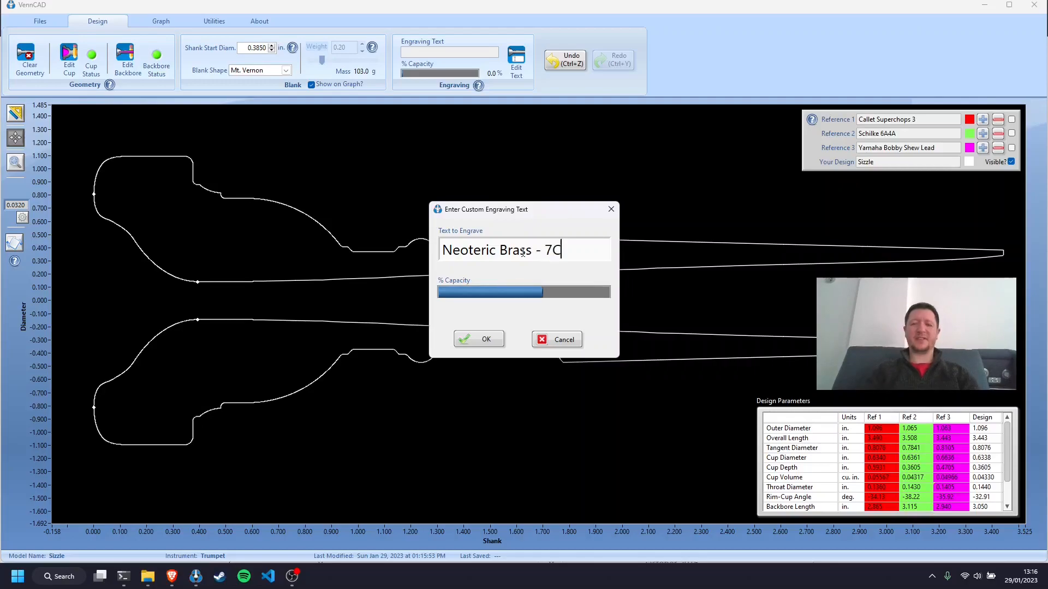
key("BackSpace")
key("BackSpace")
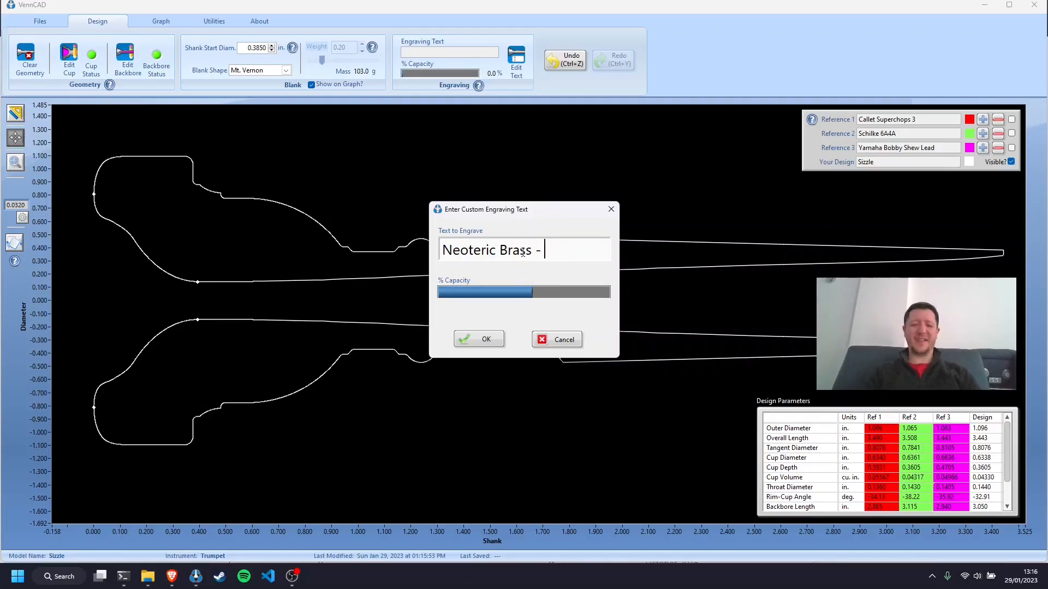
type("1C")
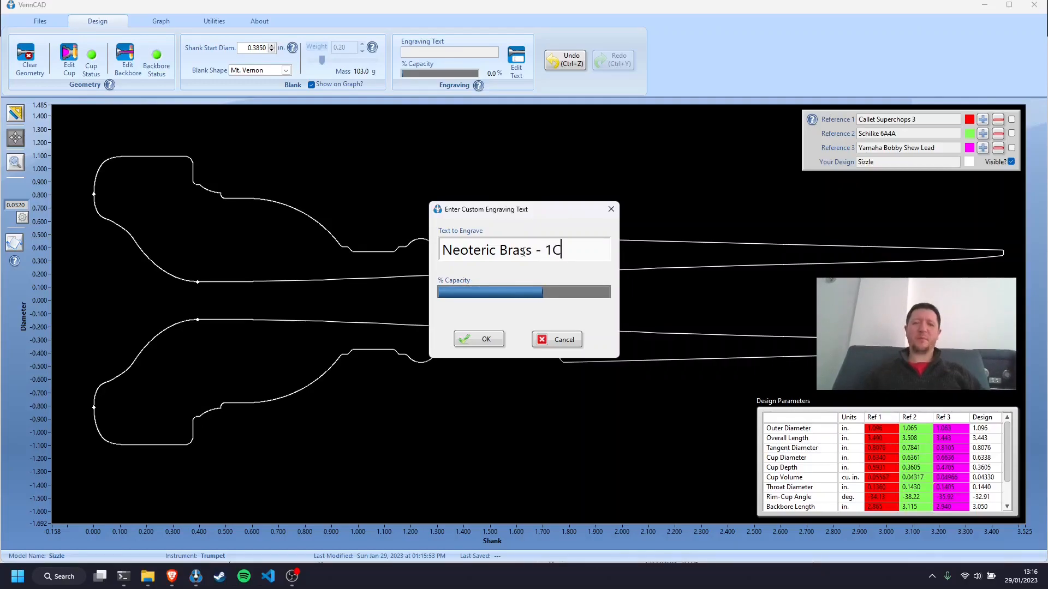
left_click(485, 338)
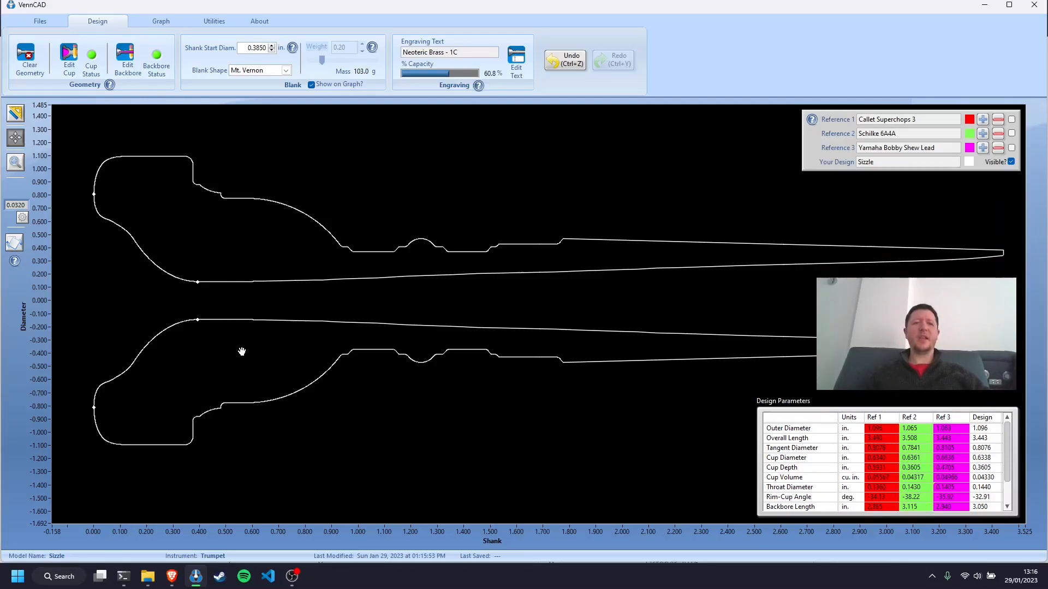
Save the design in the Documents folder as "NB - Sizzles".
left_click(37, 23)
left_click(134, 64)
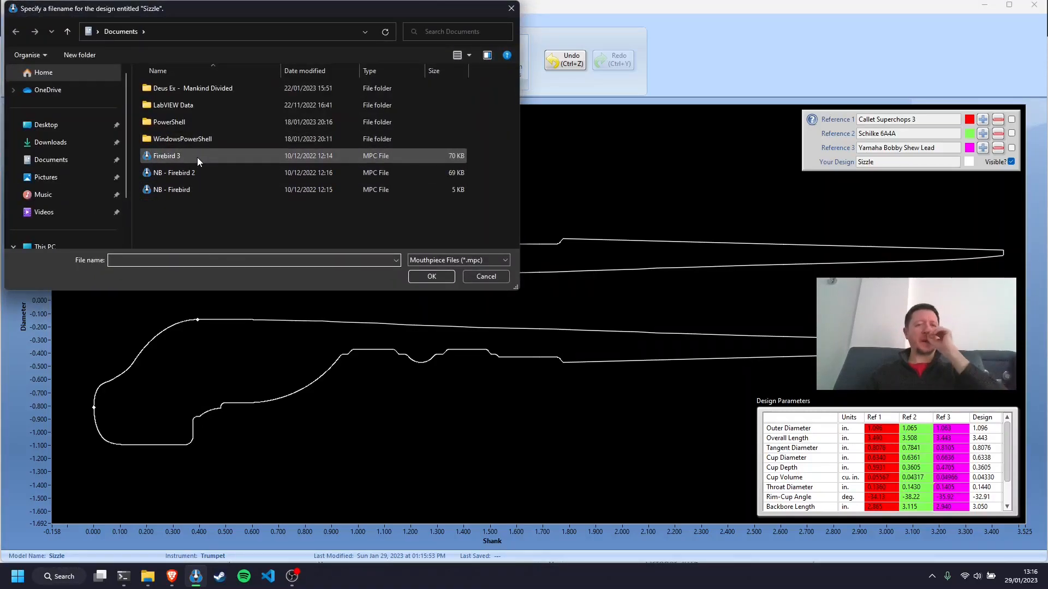
left_click_drag(259, 4, 430, 150)
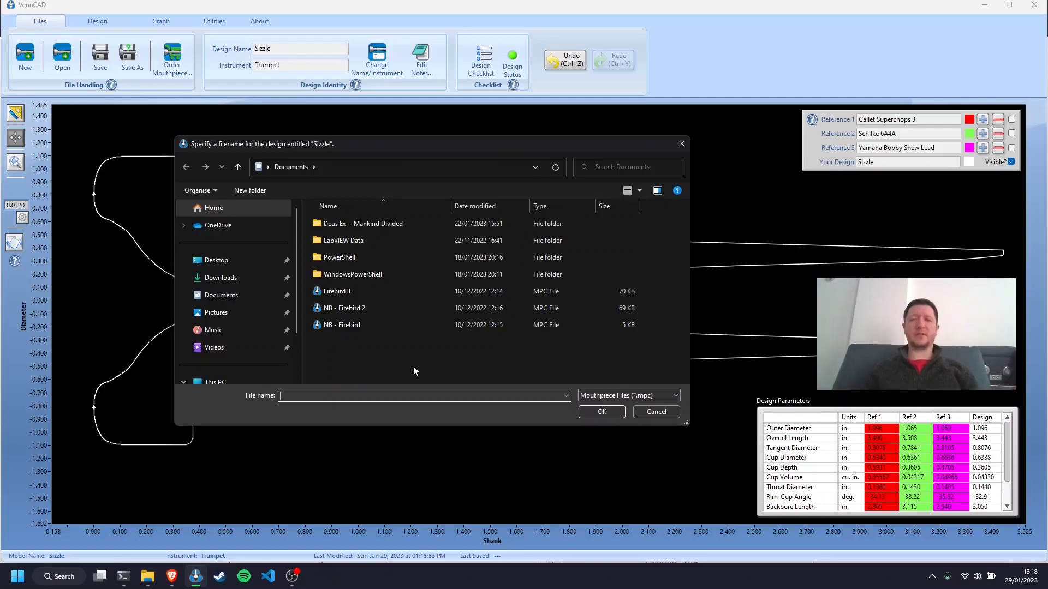
type("NB - ")
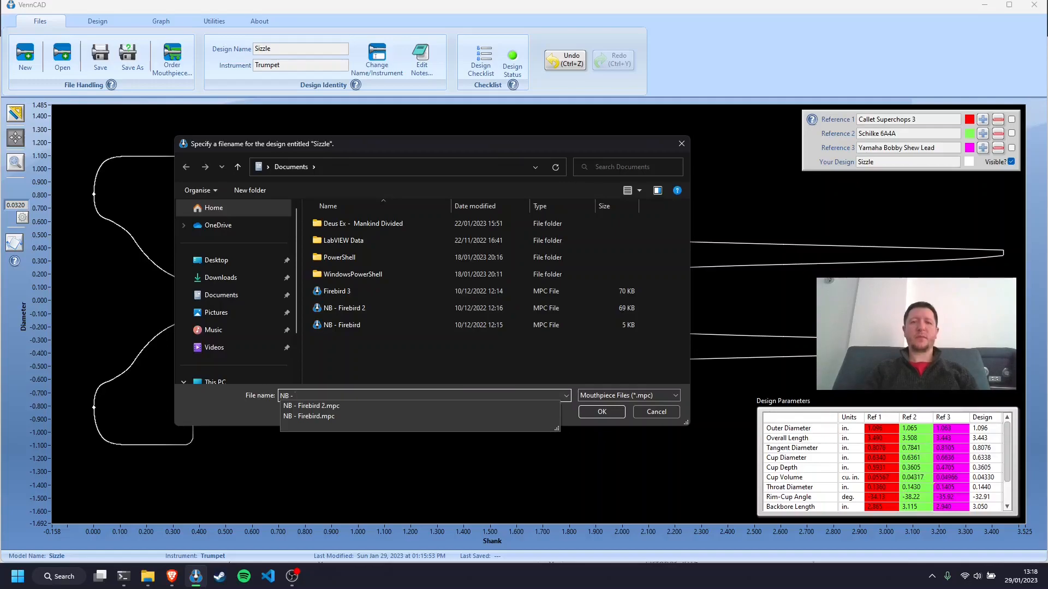
type("Sizzles")
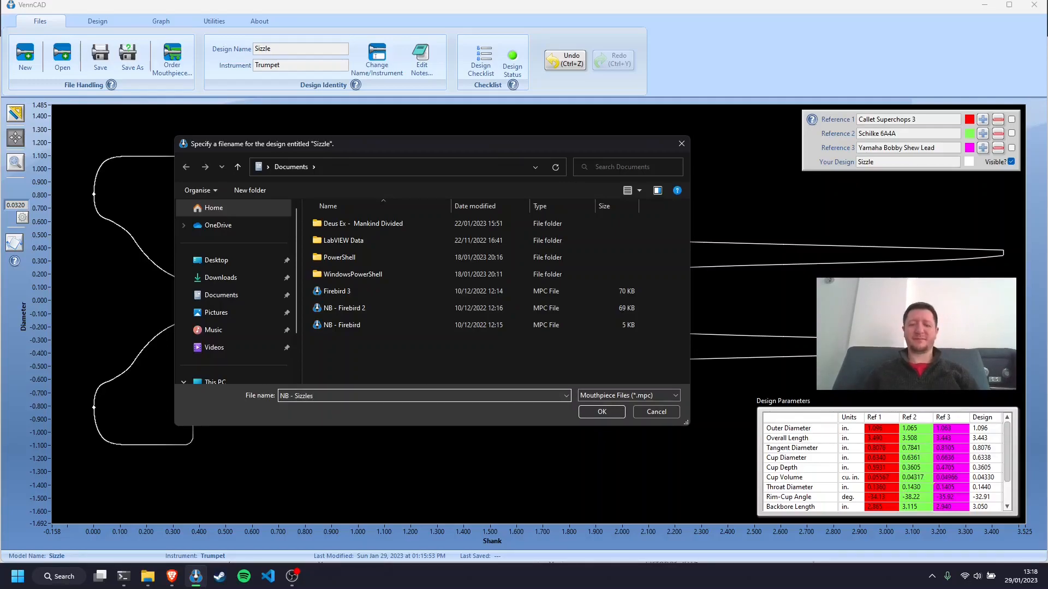
left_click(588, 408)
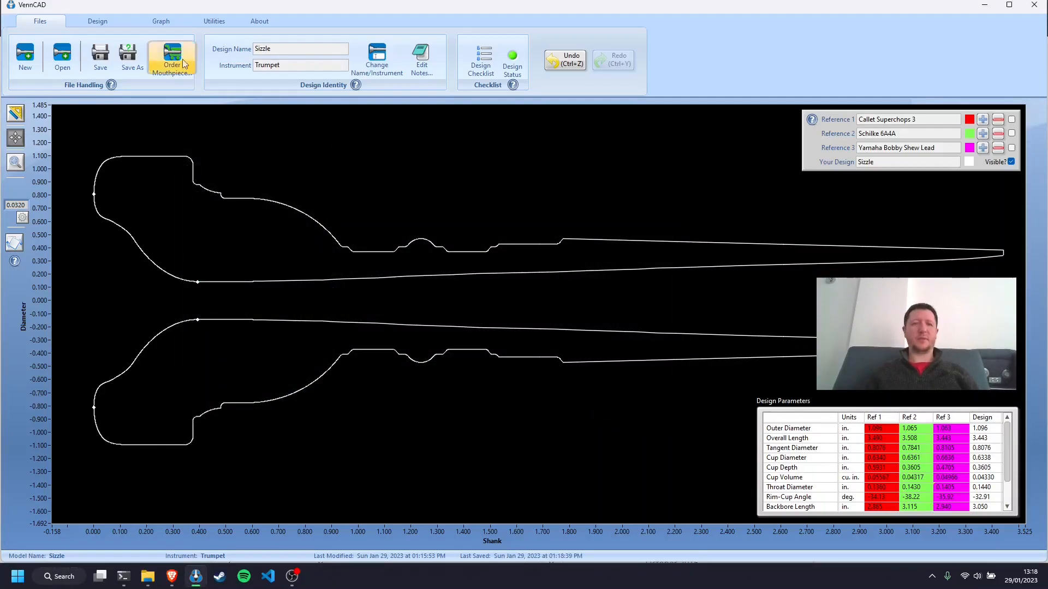
Inspect the mouthpiece's rim, cup and blank from several angles in the 3D viewer, and close it discarding any blank changes.
left_click(218, 22)
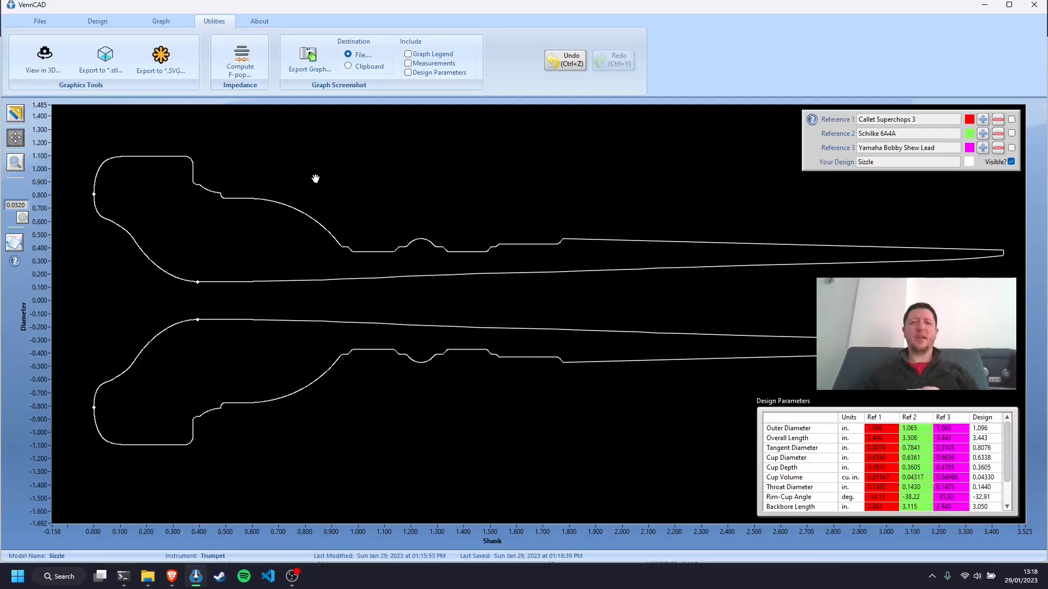
left_click(45, 59)
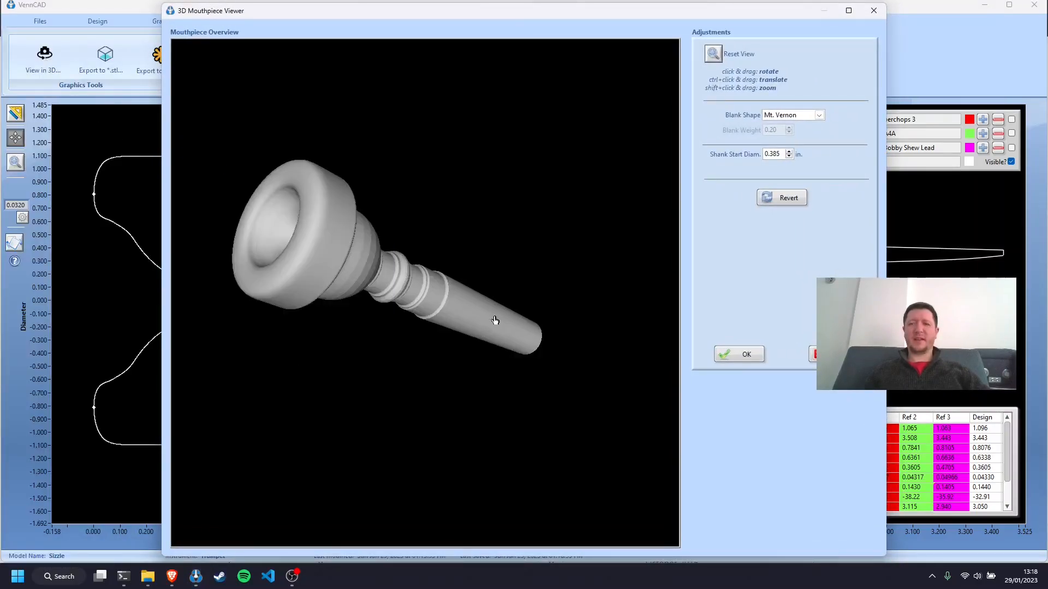
left_click_drag(355, 273, 414, 173)
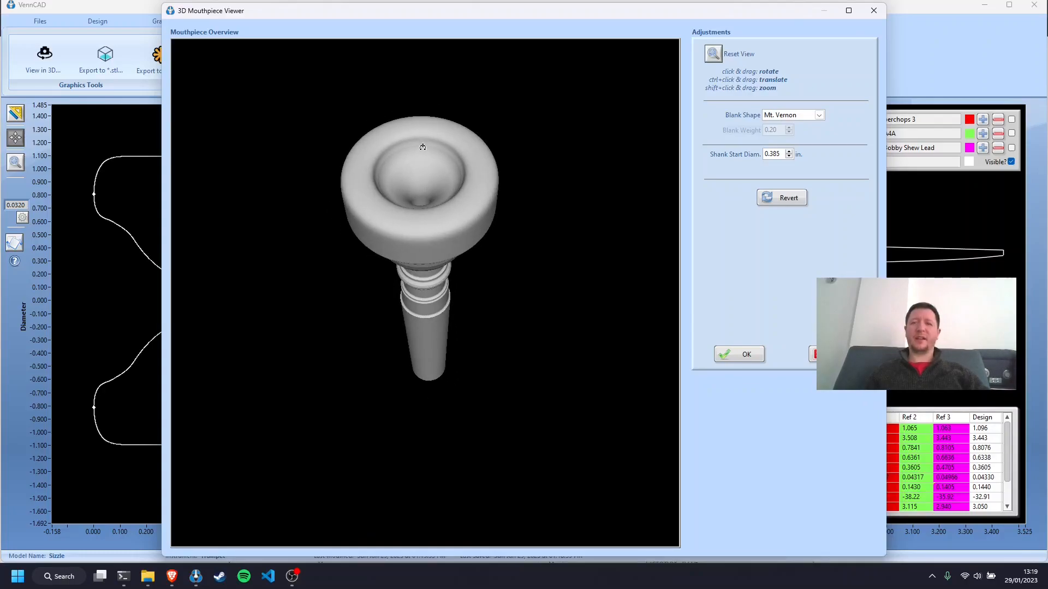
mouse_move(407, 141)
left_mouse_down()
mouse_move(398, 151)
mouse_move(392, 127)
left_mouse_up()
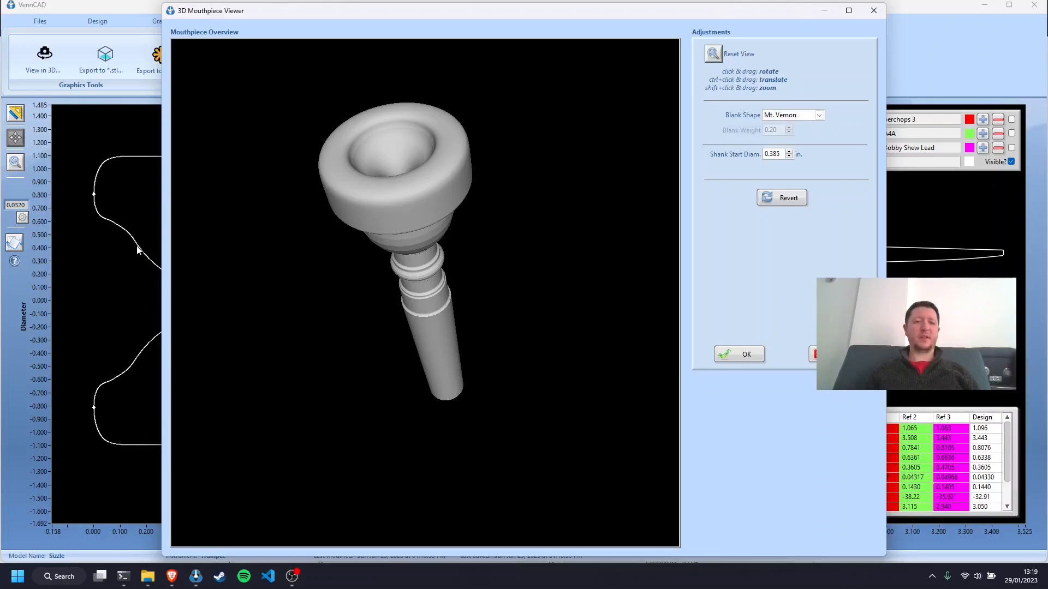
left_click_drag(387, 145, 477, 85)
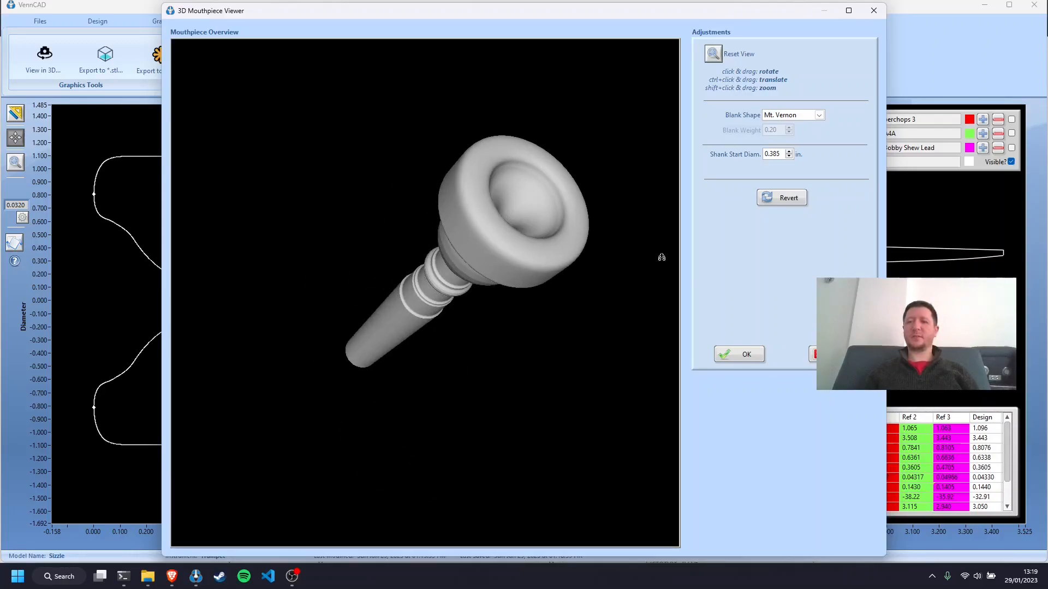
left_click(833, 354)
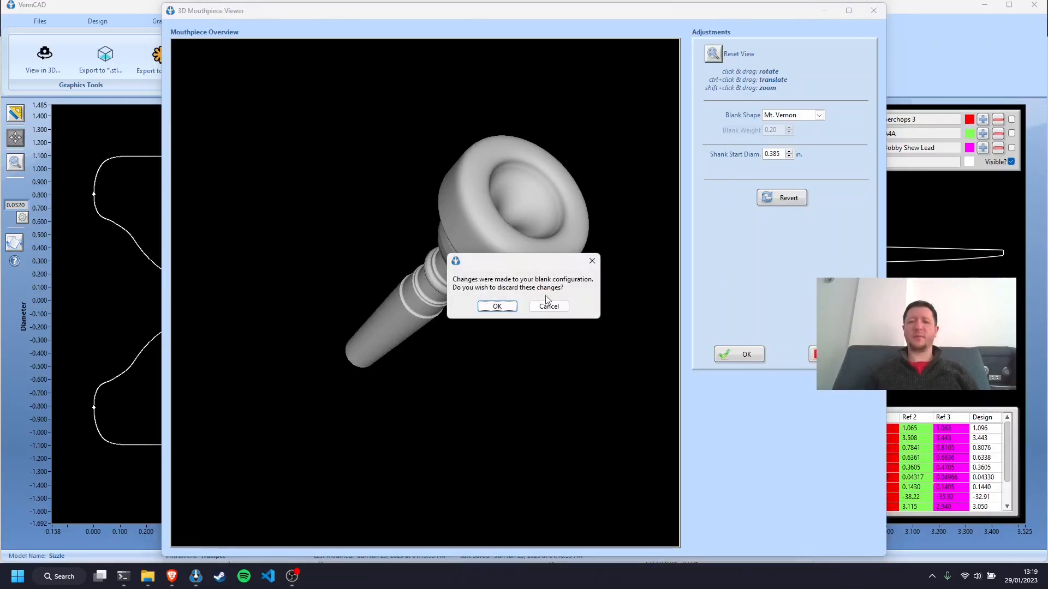
left_click(497, 308)
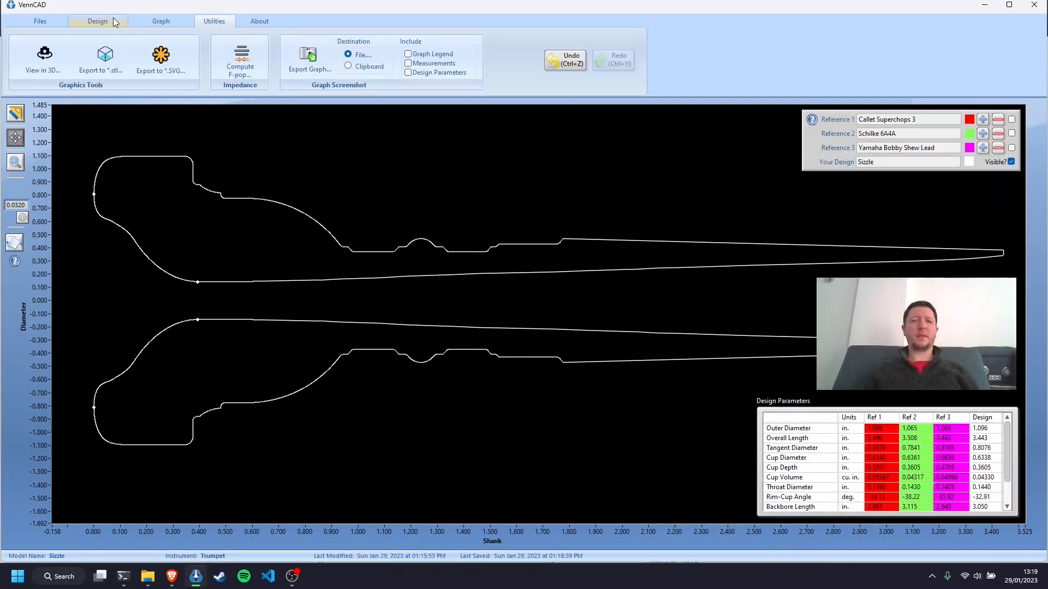
Compute the impedance model and compare Sizzle's resonance peak with those of the three references.
left_click(252, 63)
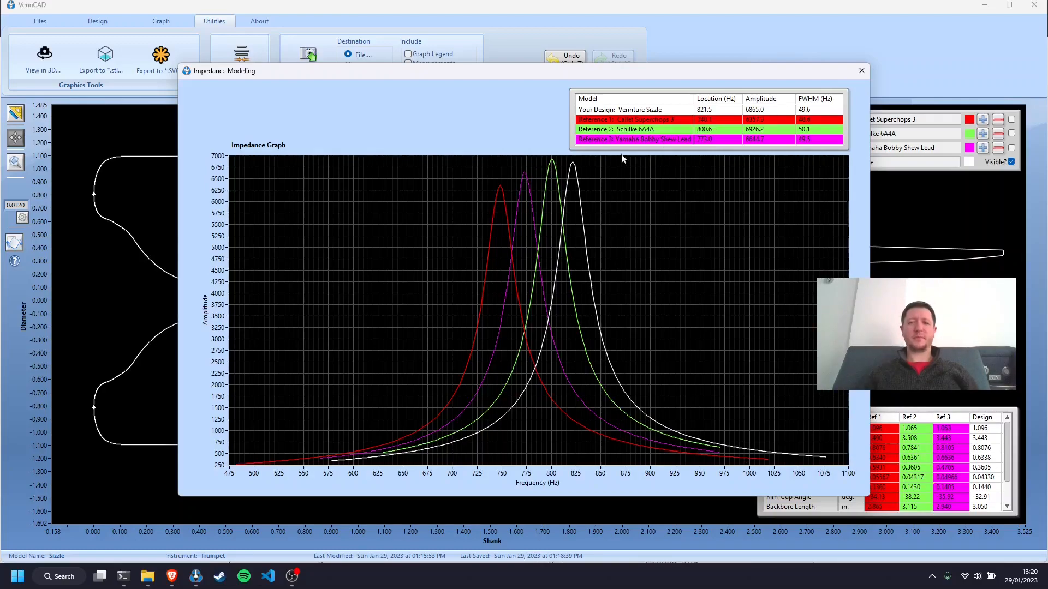
left_click(861, 76)
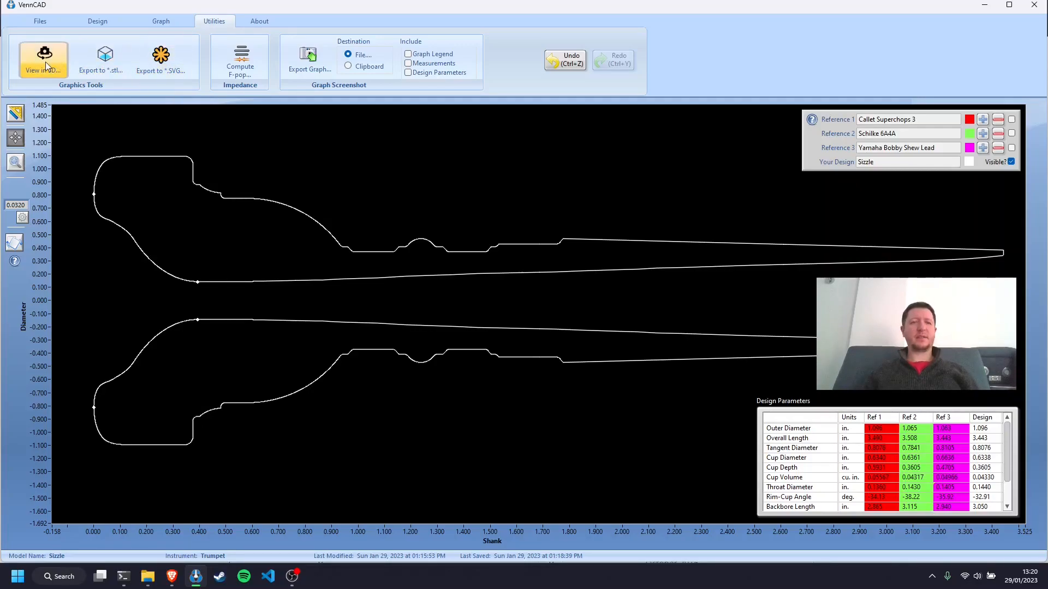
left_click(173, 20)
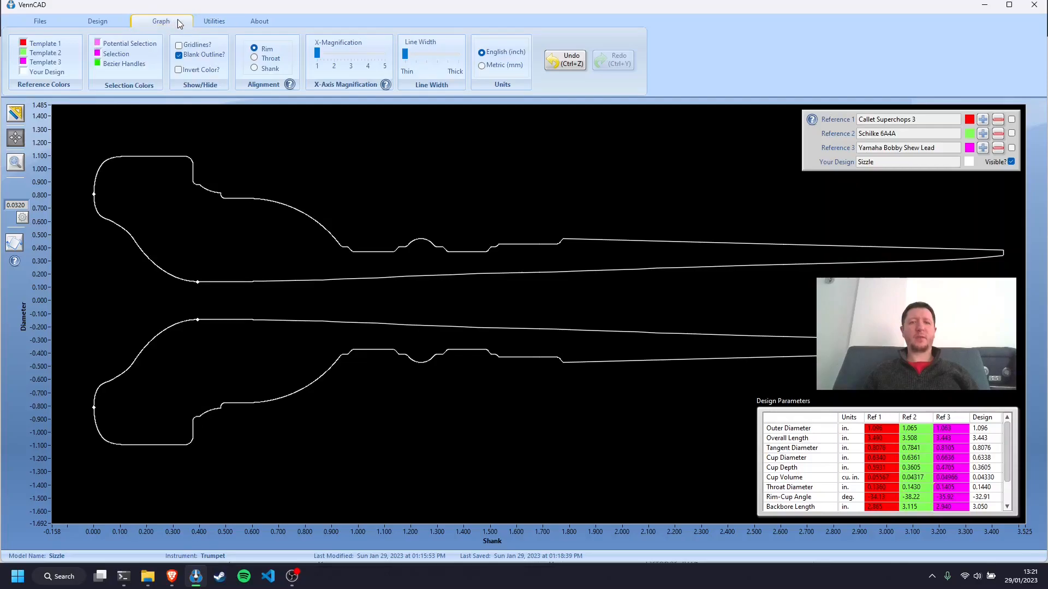
left_click(214, 21)
left_click(252, 22)
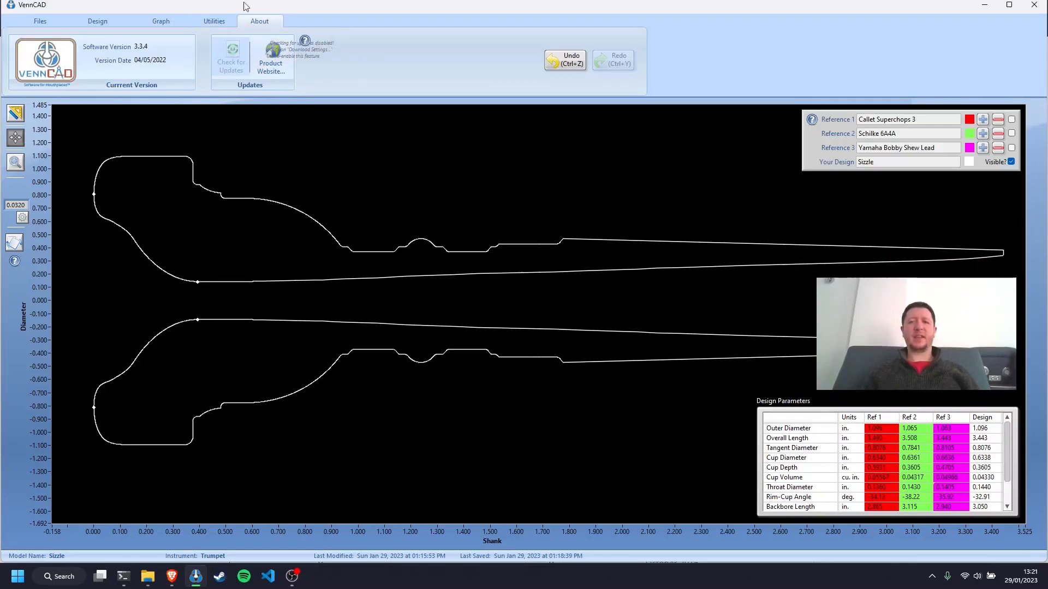
left_click(214, 21)
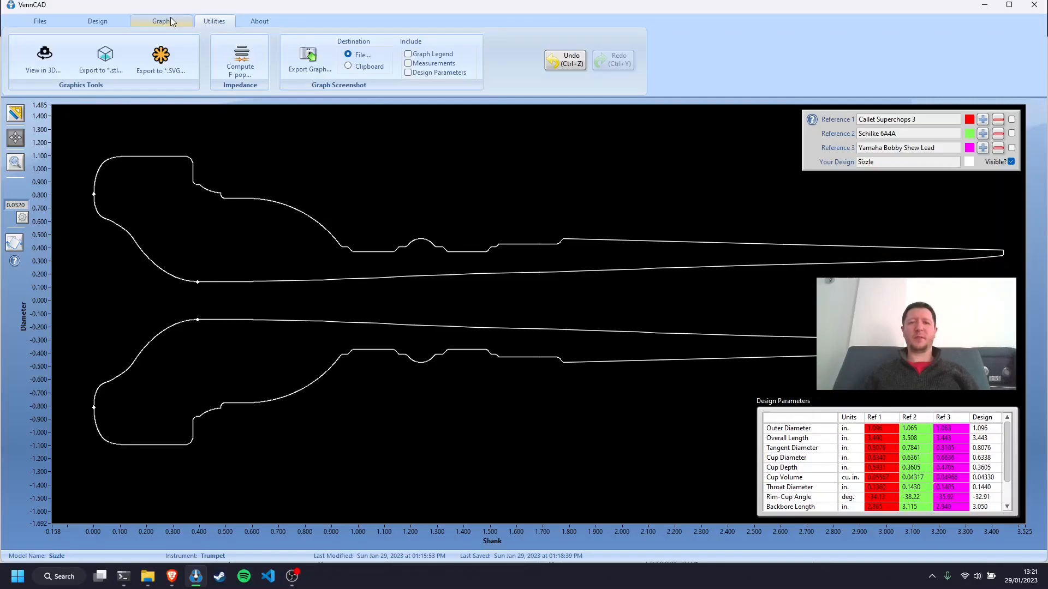
left_click(171, 21)
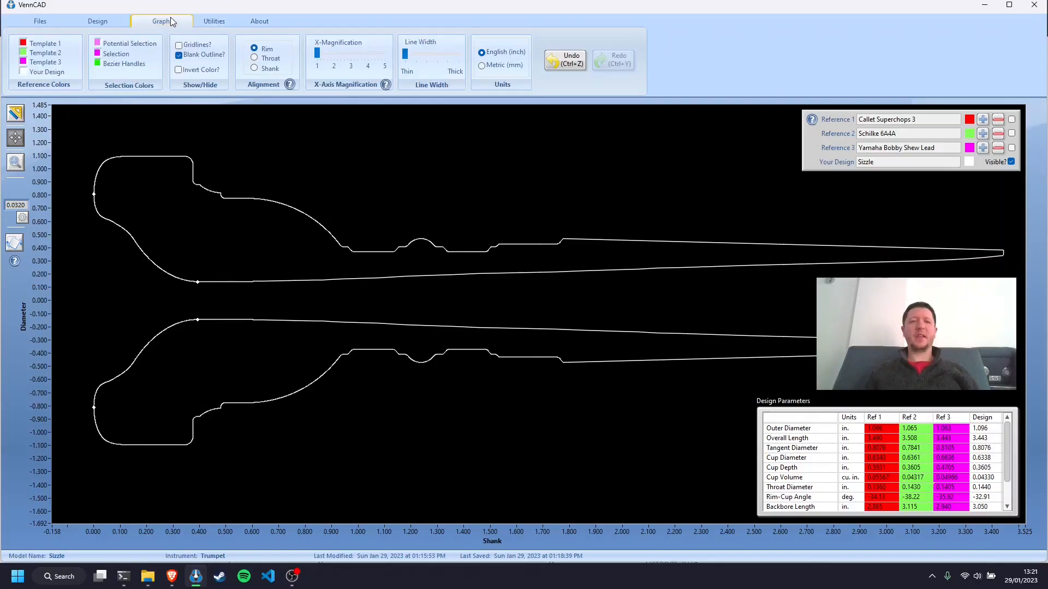
Compare the Frusta and Symphonique blank shapes on the mouthpiece and set the blank shape to Lede-X.
left_click(119, 25)
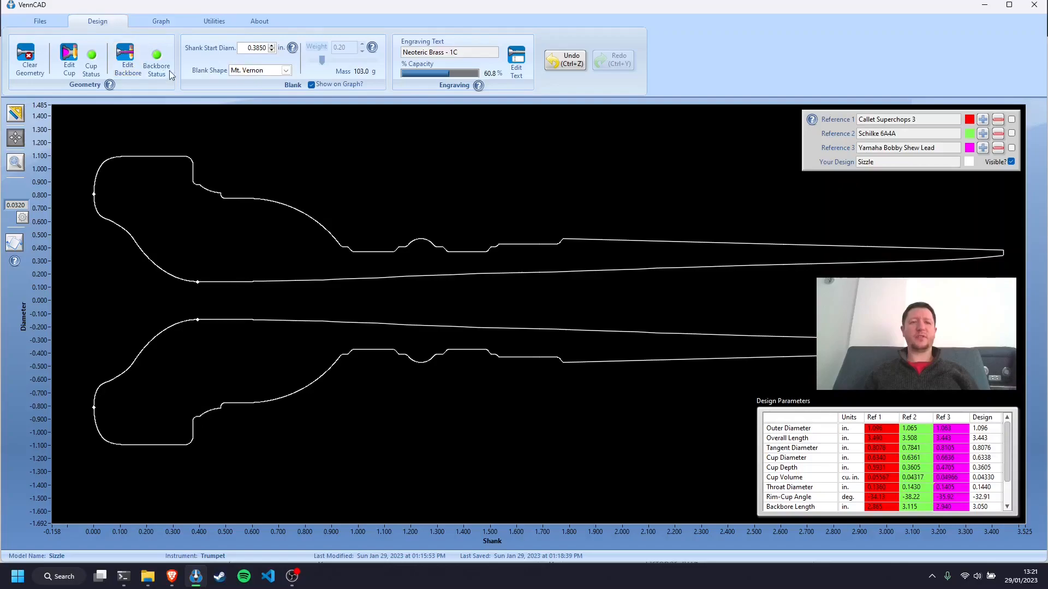
left_click(285, 70)
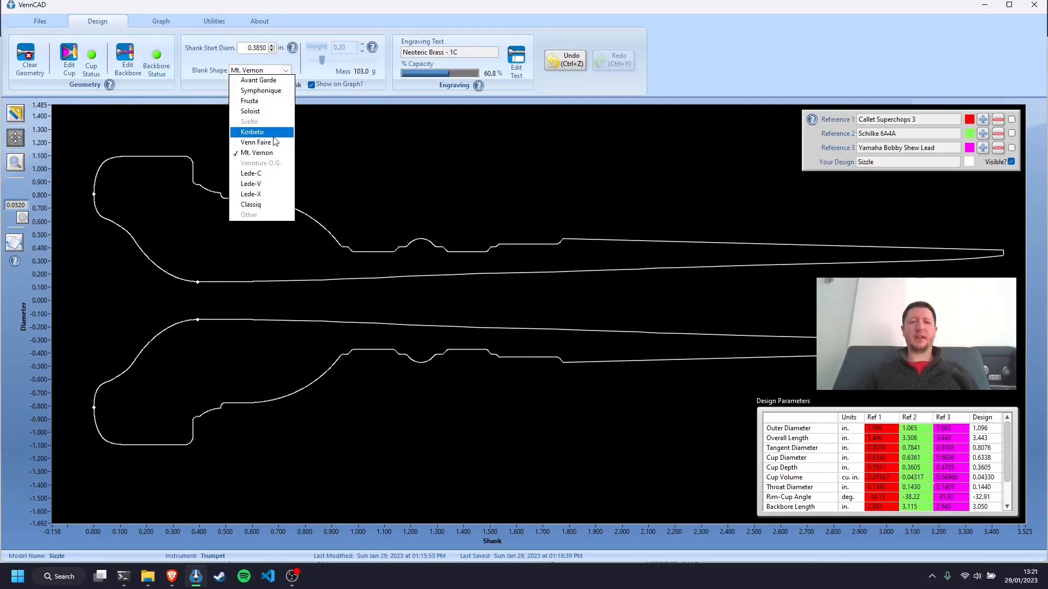
left_click(277, 103)
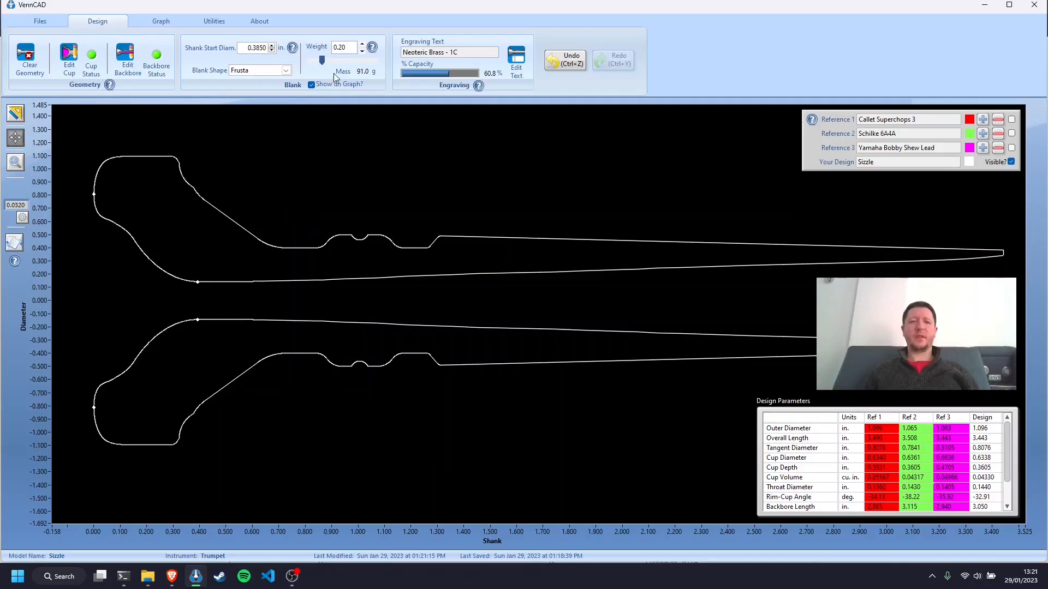
left_click(287, 70)
left_click(282, 87)
left_click(286, 70)
left_click(283, 90)
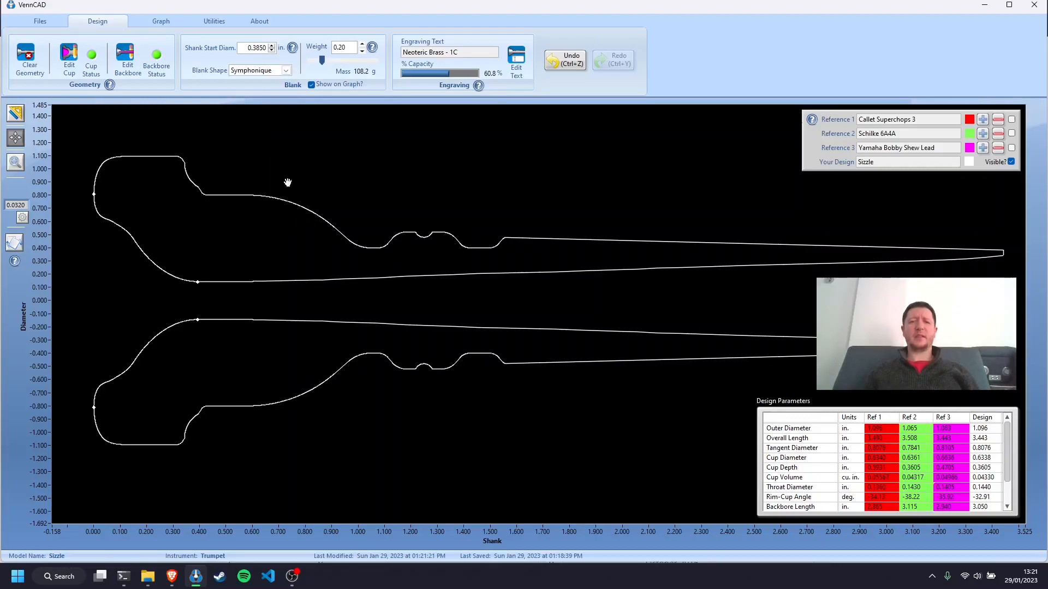
left_click(285, 70)
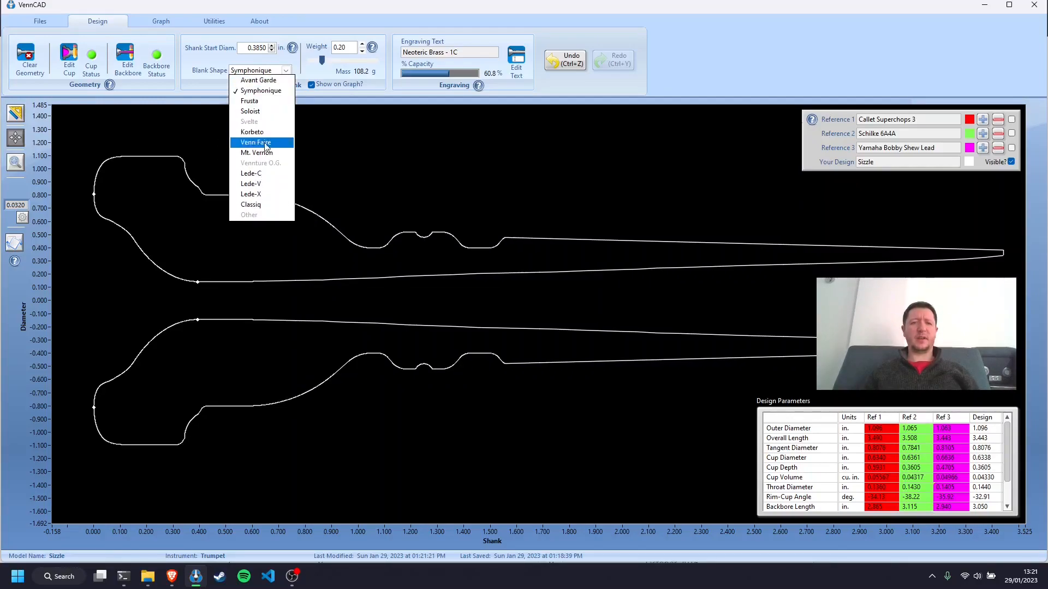
left_click(275, 196)
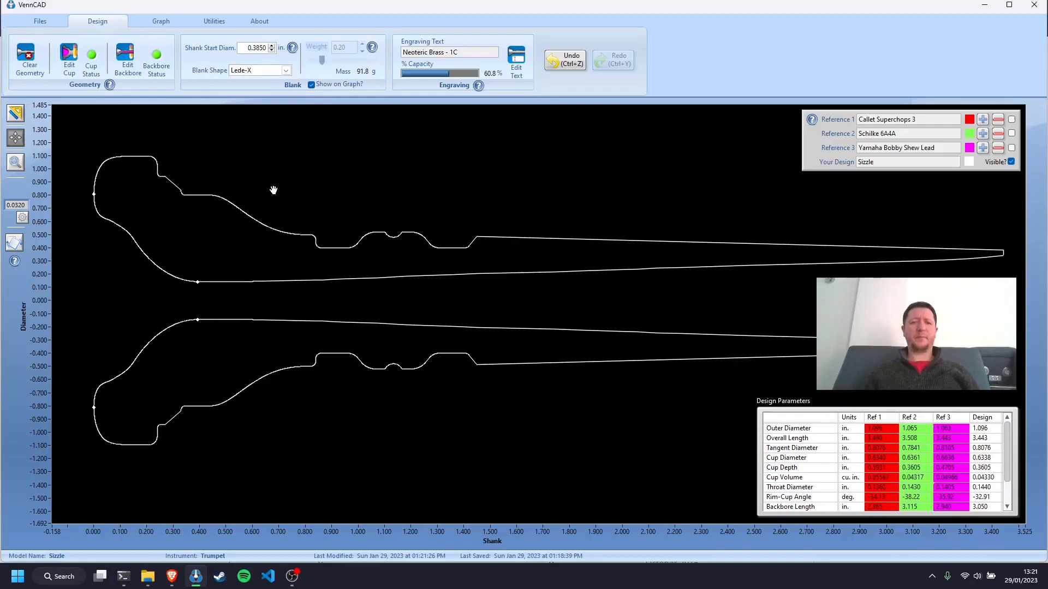
Compare the Classiq blank shape on the mouthpiece and set the blank shape to Venn Faire.
left_click(287, 72)
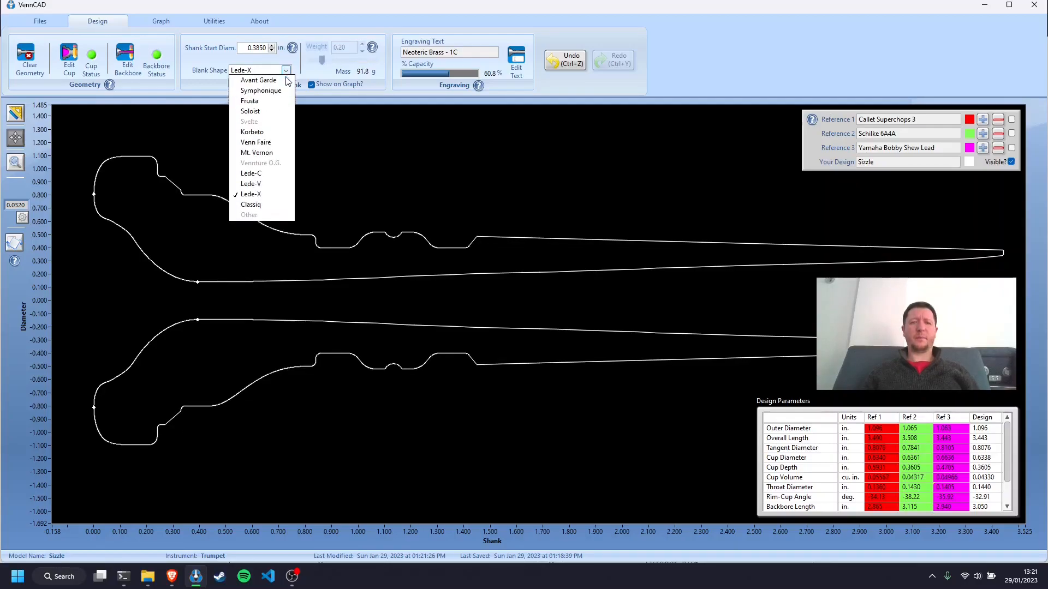
left_click(266, 205)
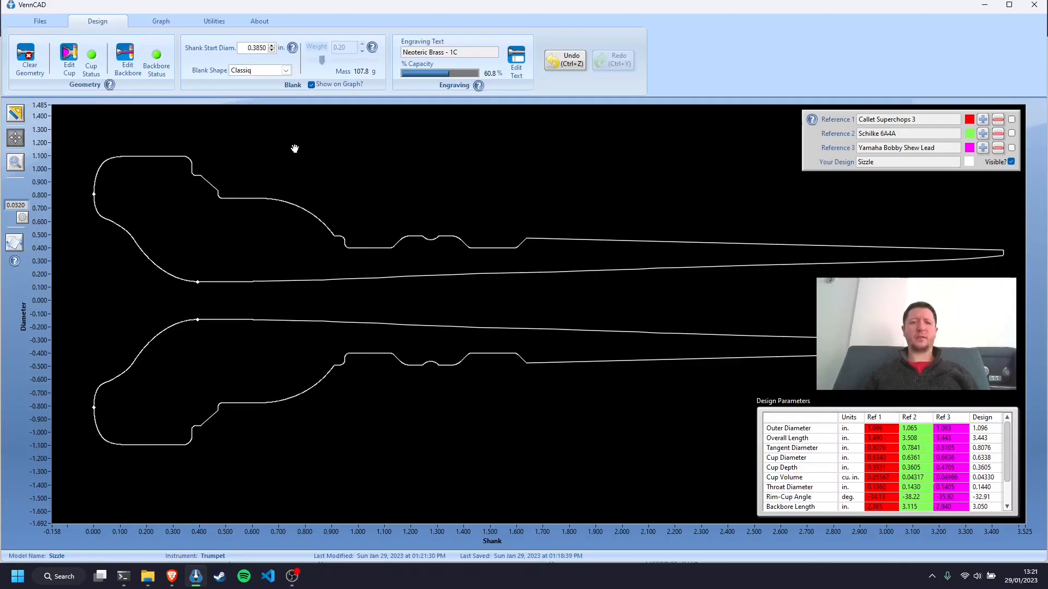
left_click(285, 70)
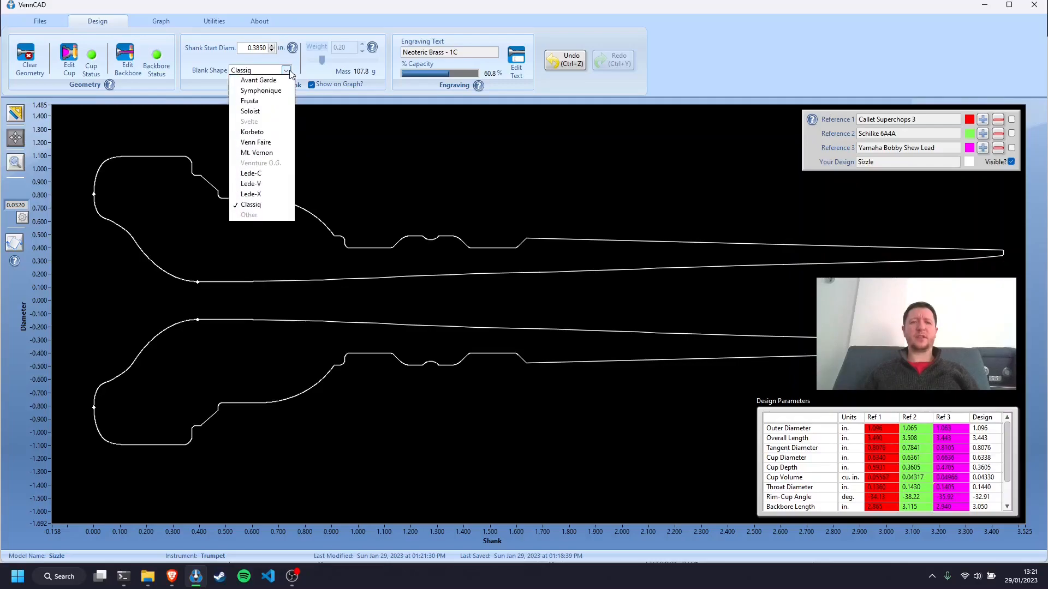
left_click(280, 142)
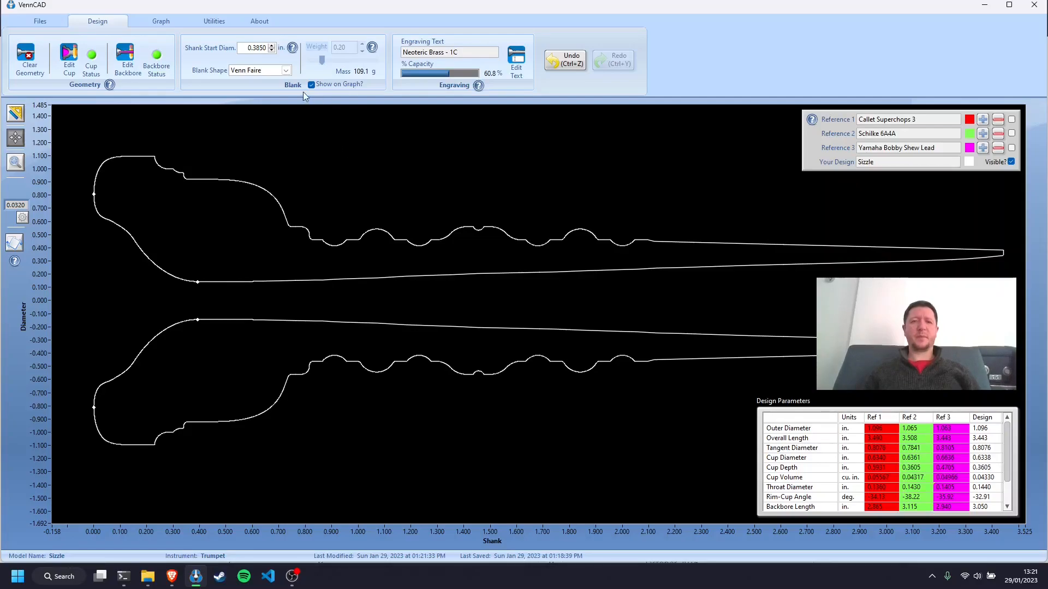
Inspect the mouthpiece with its Venn Faire blank from several angles in the 3D viewer, and close the viewer accepting its settings.
left_click(163, 22)
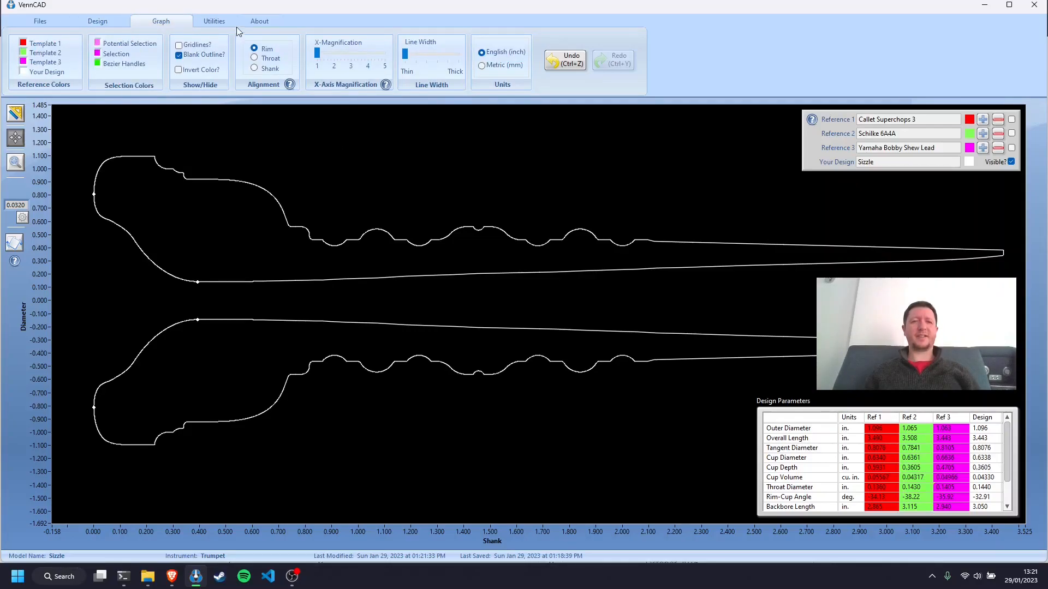
left_click(259, 21)
left_click(214, 21)
left_click(44, 57)
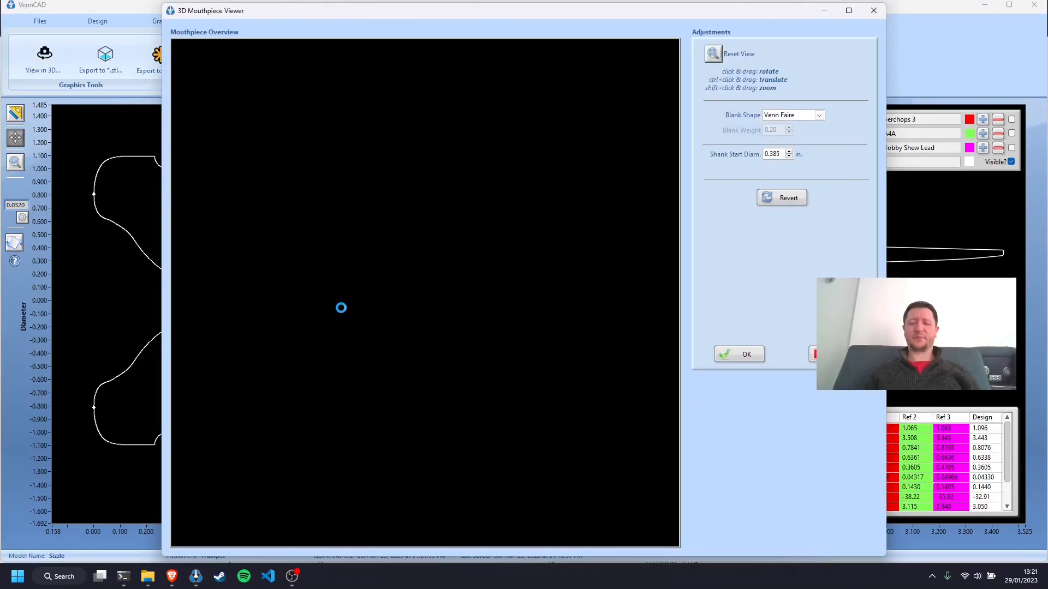
left_click_drag(338, 309, 500, 166)
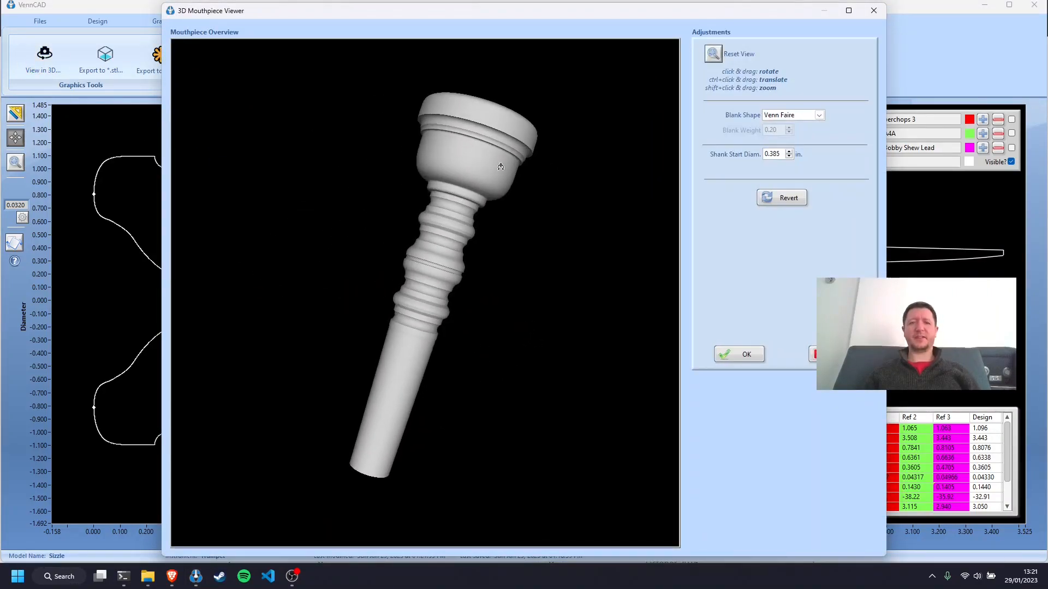
left_click_drag(551, 257, 304, 263)
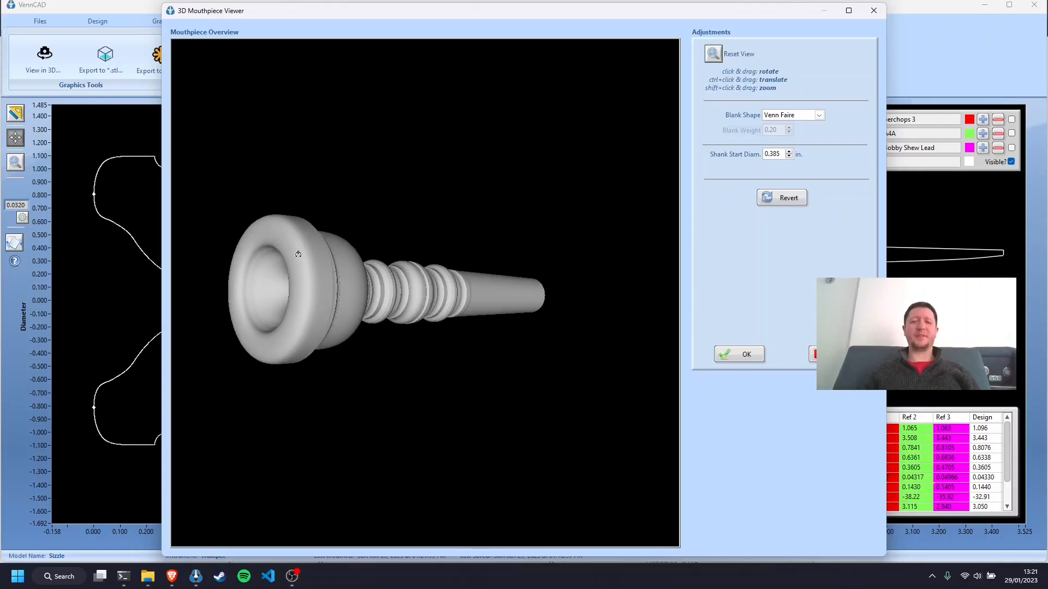
left_click_drag(284, 334, 459, 274)
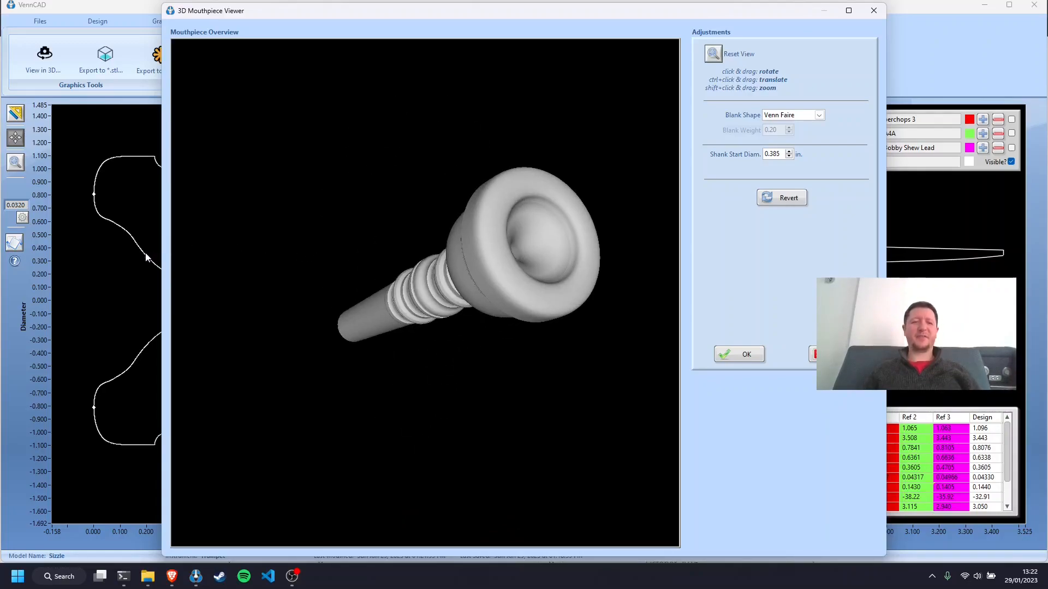
left_click_drag(526, 213, 414, 163)
left_click_drag(322, 182, 593, 329)
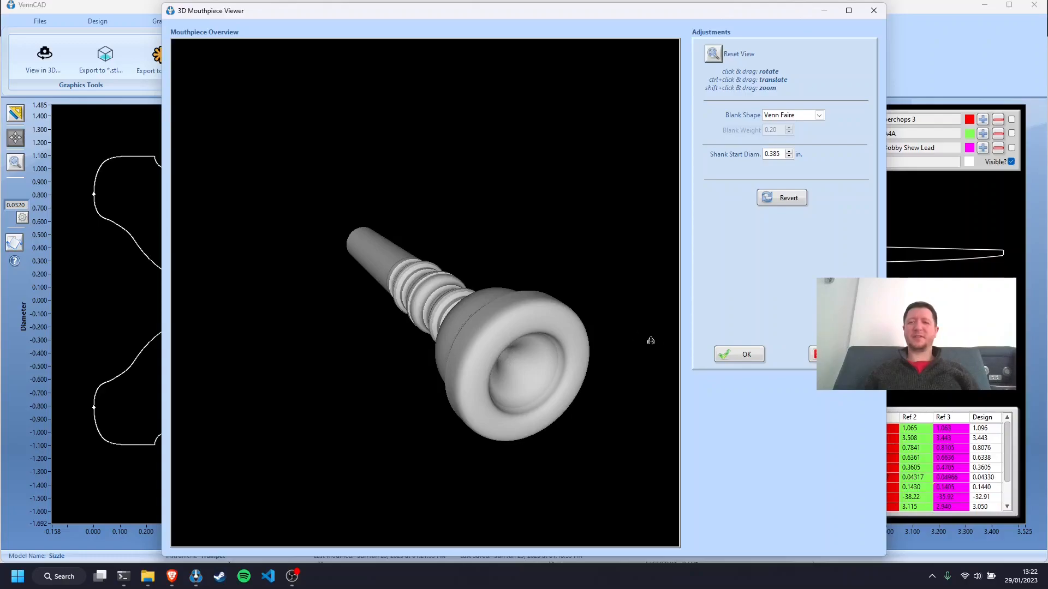
left_click(749, 356)
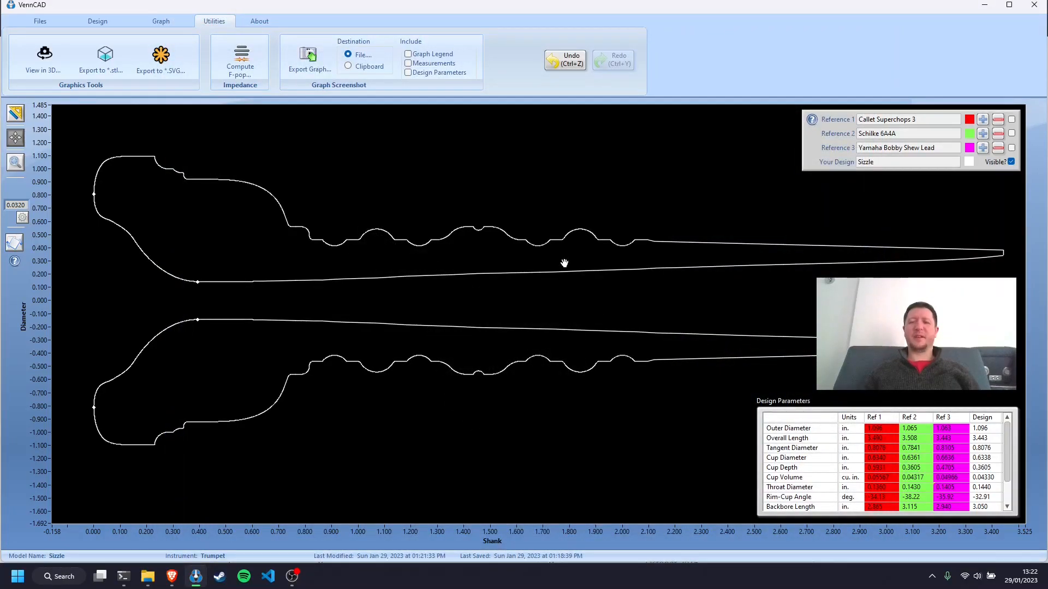
Switch to the web browser and view the YouTube page of The Trumpet Gurus Hang Podcast's Episode 54.
left_click(984, 5)
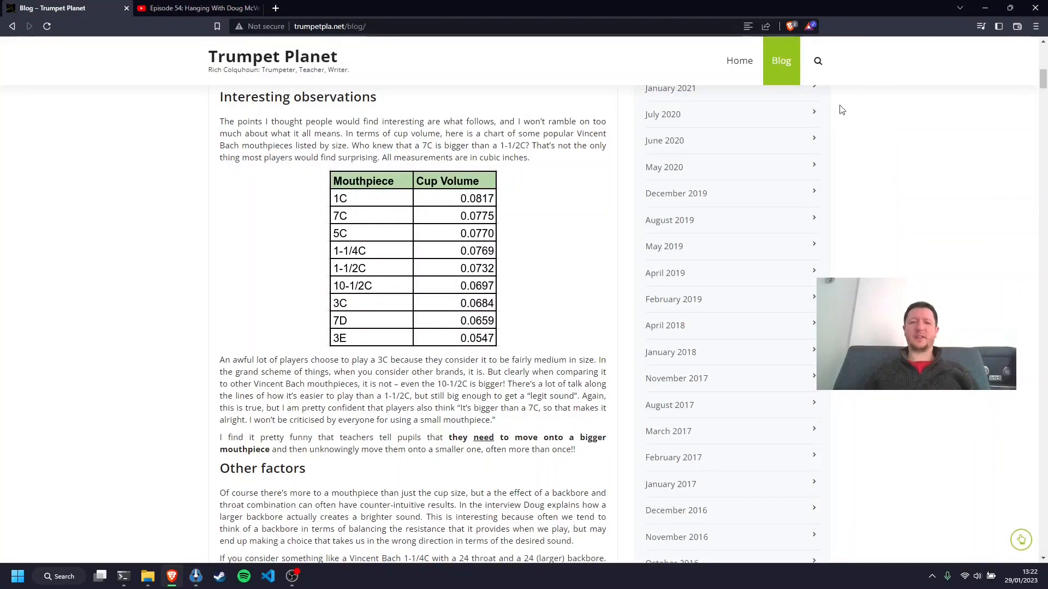
left_click(218, 9)
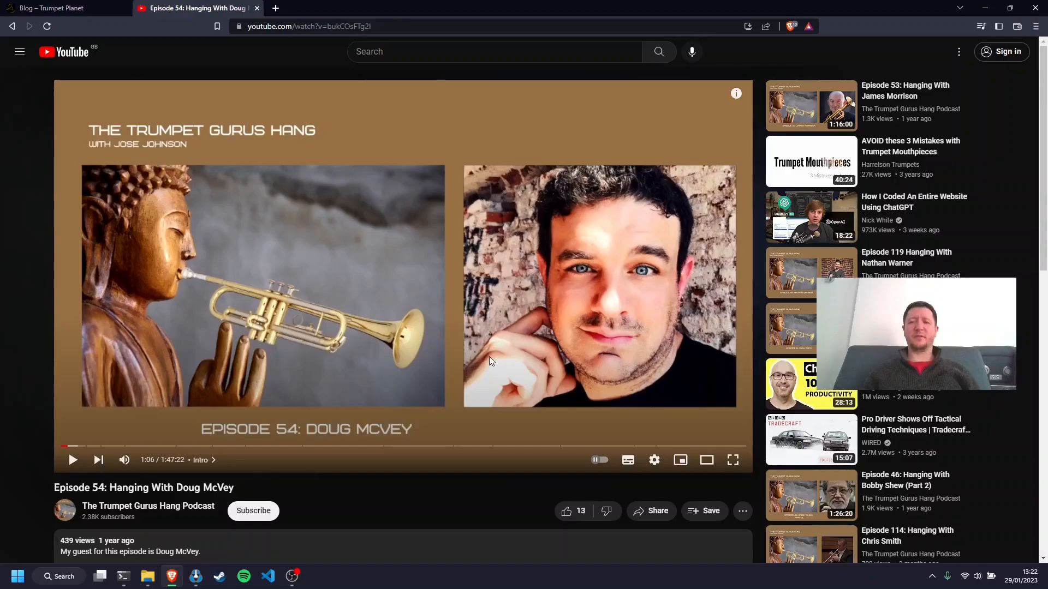
scroll(544, 344, "down", 3)
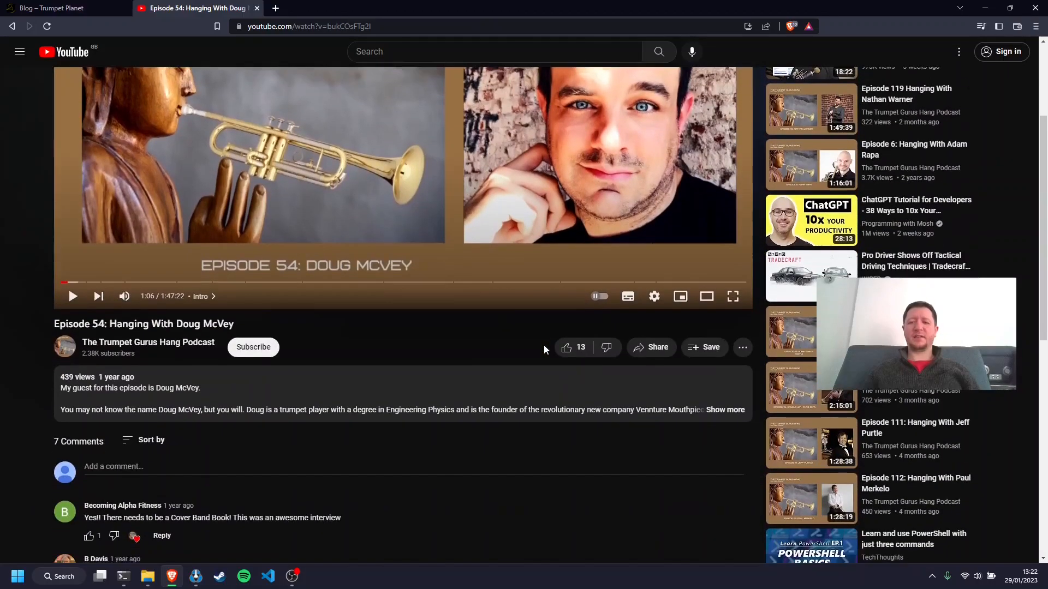
scroll(545, 347, "up", 3)
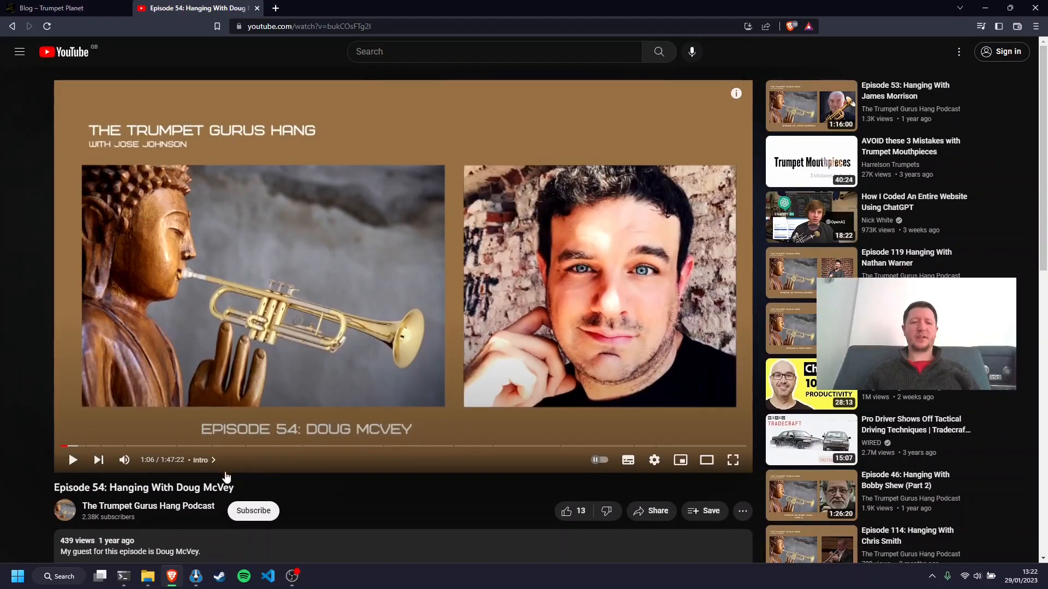
Open The Trumpet Gurus Hang Podcast channel, search it for the Trumpet Planet author's surname, and look through the matching videos.
left_click(197, 509)
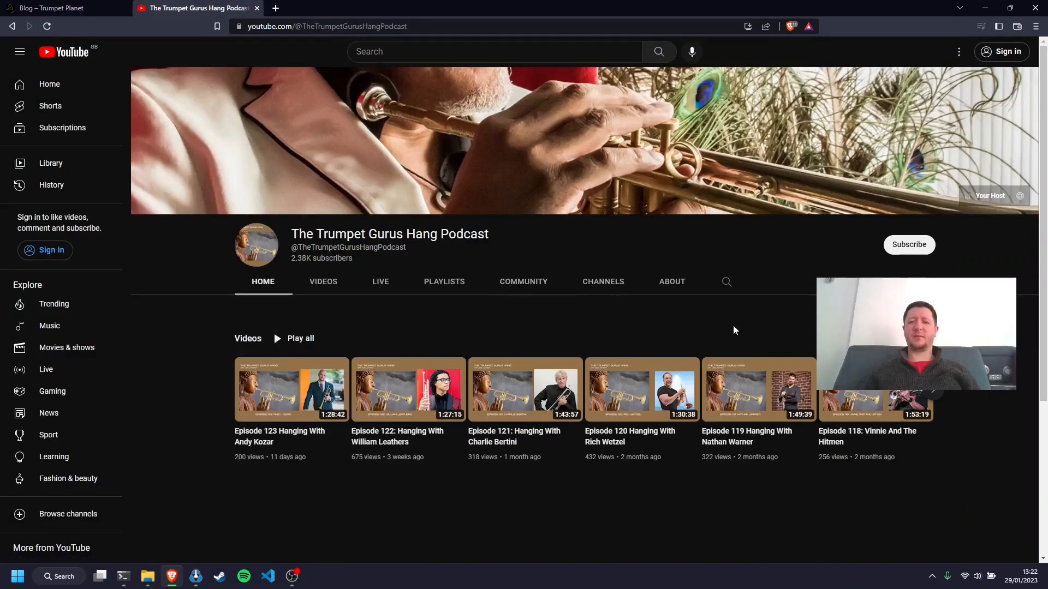
left_click(727, 281)
type("C")
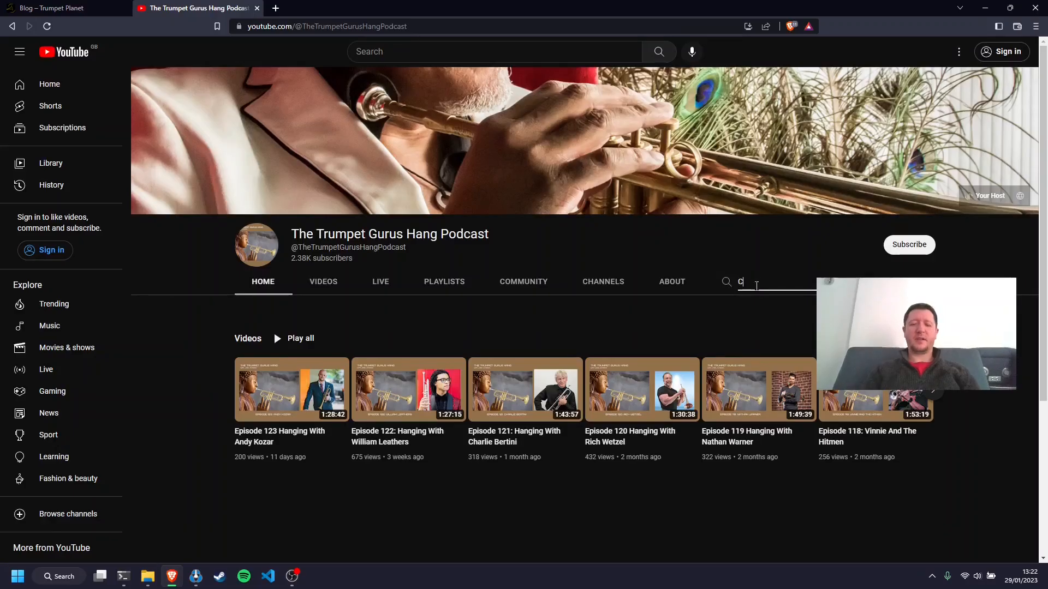
type("olquhoun")
key("Return")
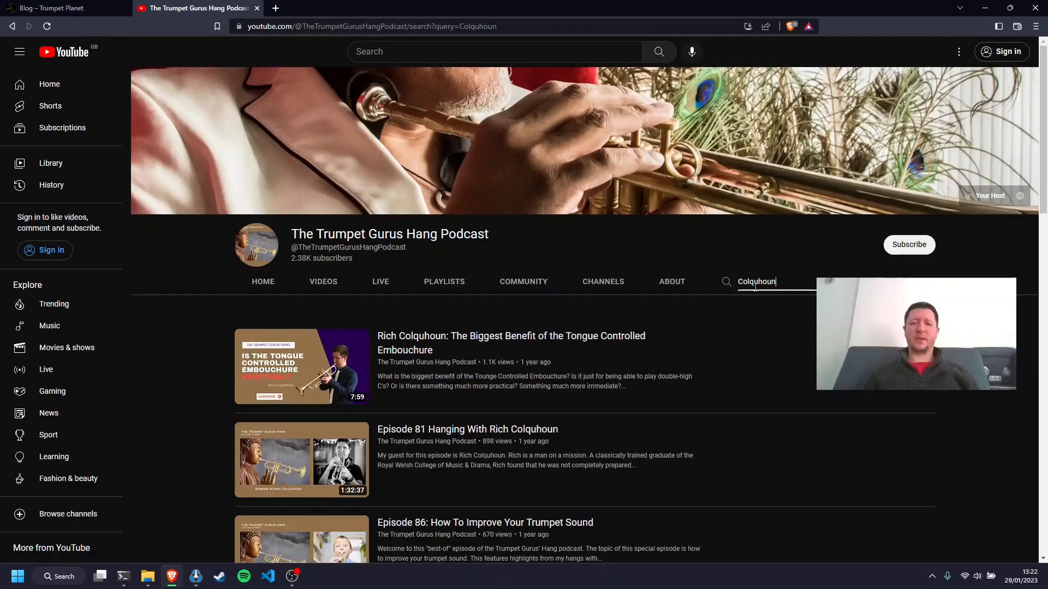
scroll(709, 388, "down", 4)
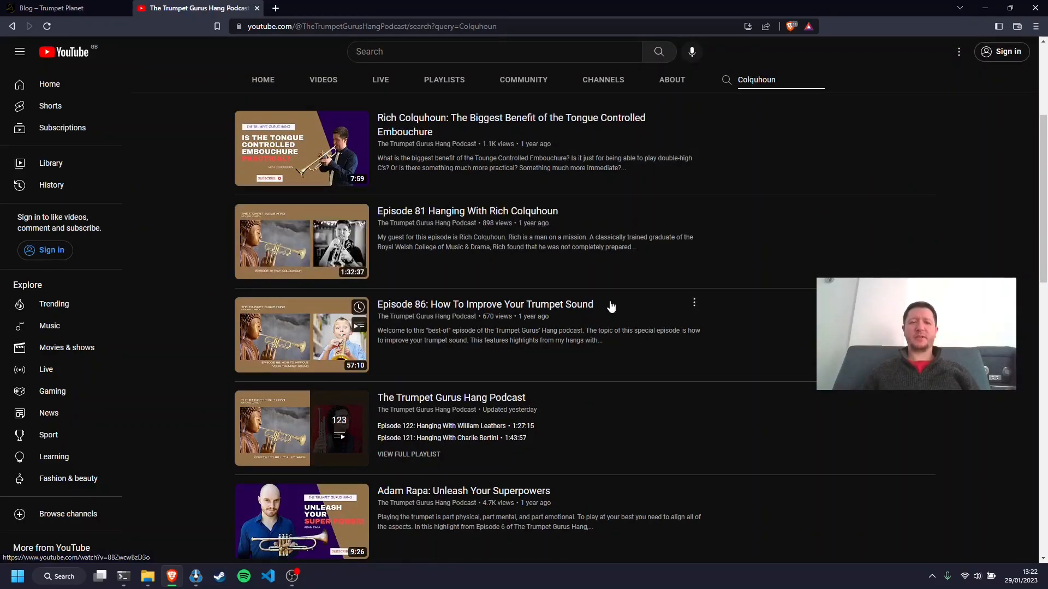
scroll(793, 452, "up", 4)
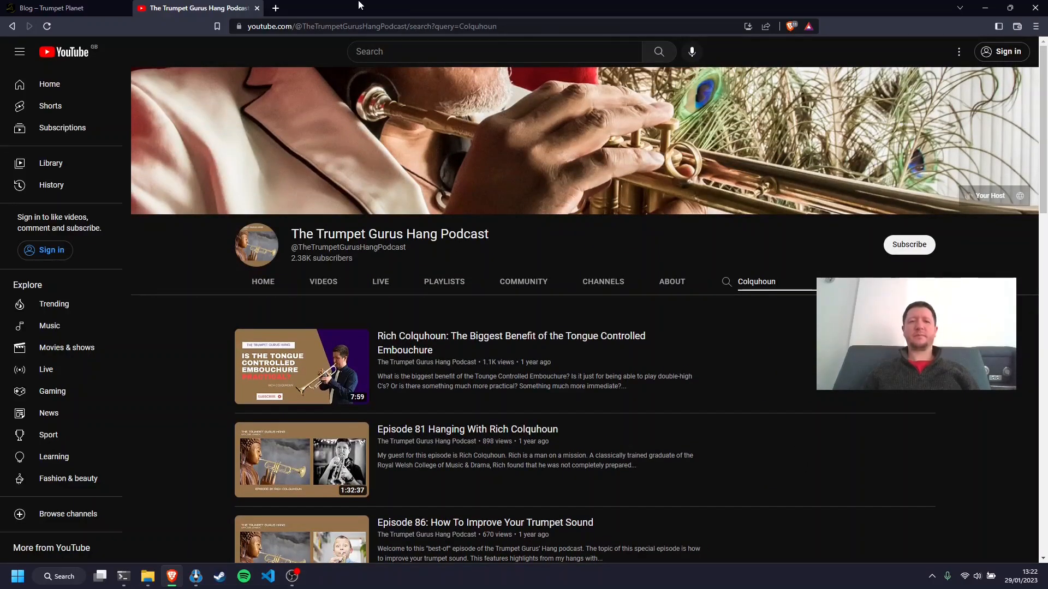
Close the YouTube page, review the start of the "Know Your Vincent Bach Mouthpieces" blog post, and close the browser.
left_click(257, 8)
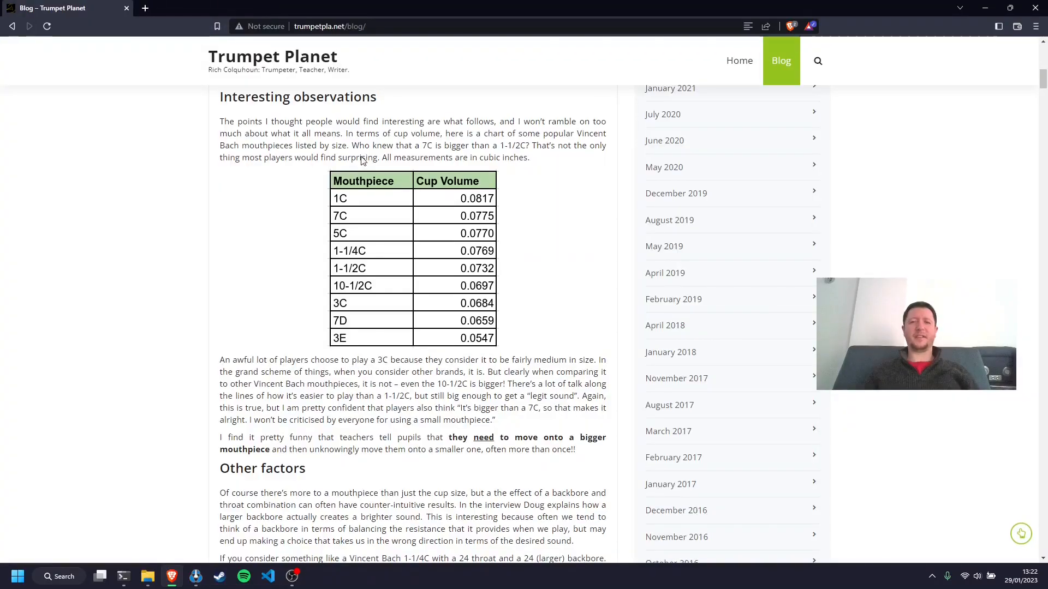
scroll(446, 160, "up", 12)
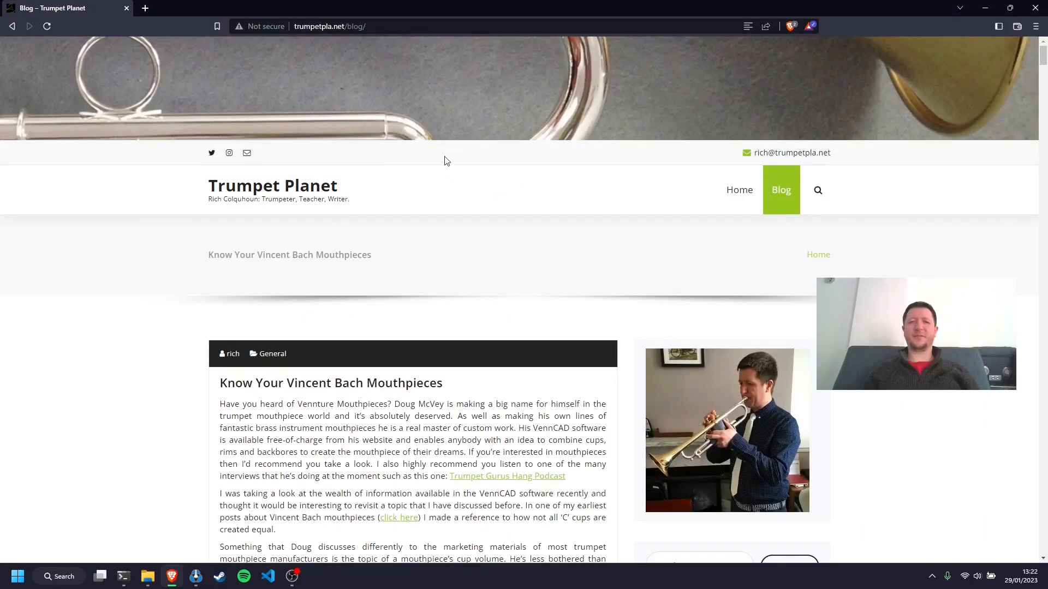
left_click(126, 8)
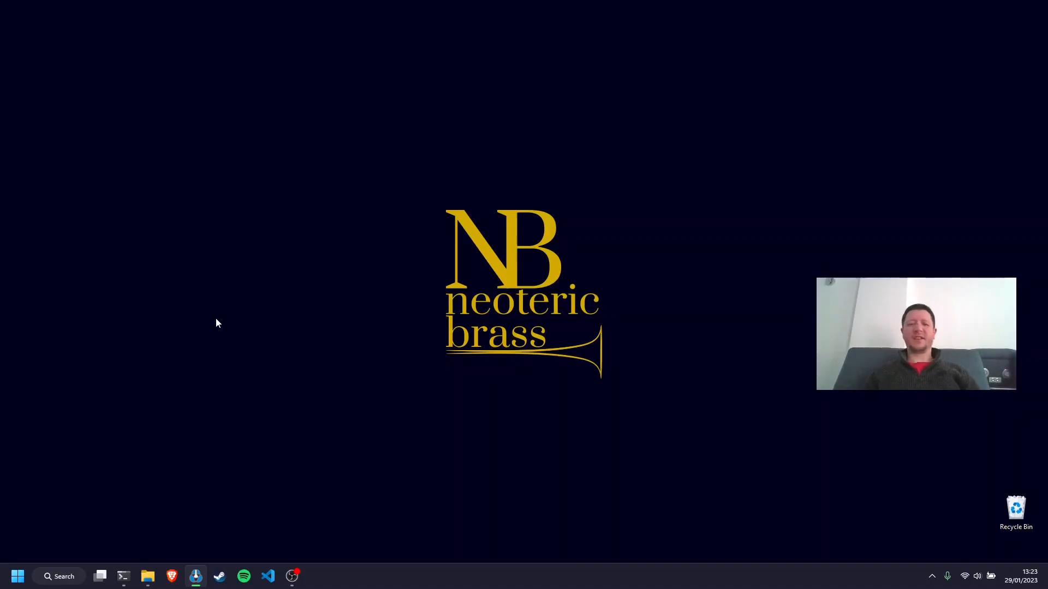
Reopen the Brave browser and load the Vennture Mouthpieces website at vennture.mp.
left_click(196, 577)
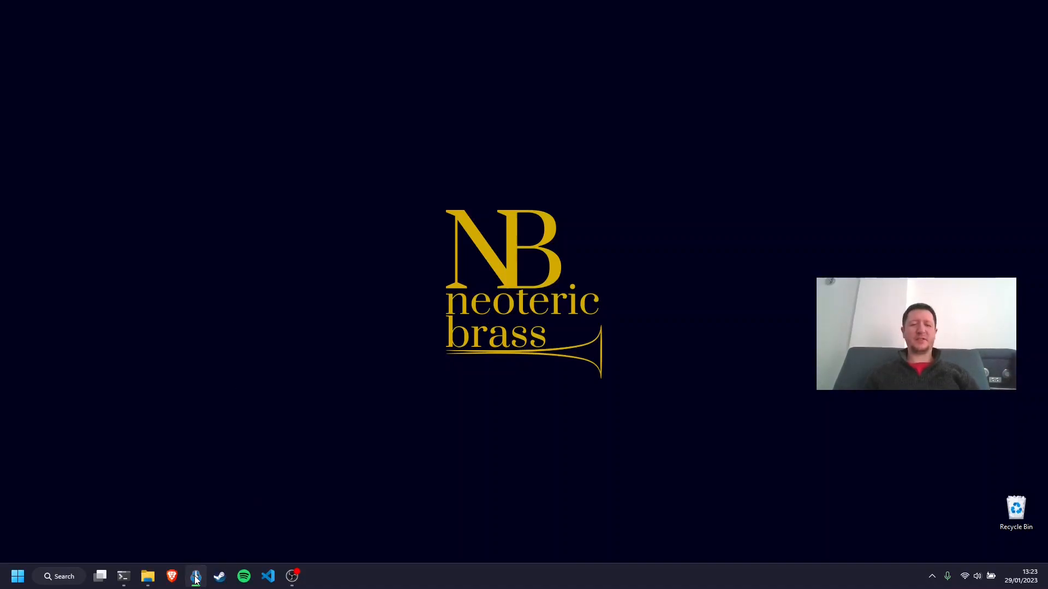
left_click(195, 576)
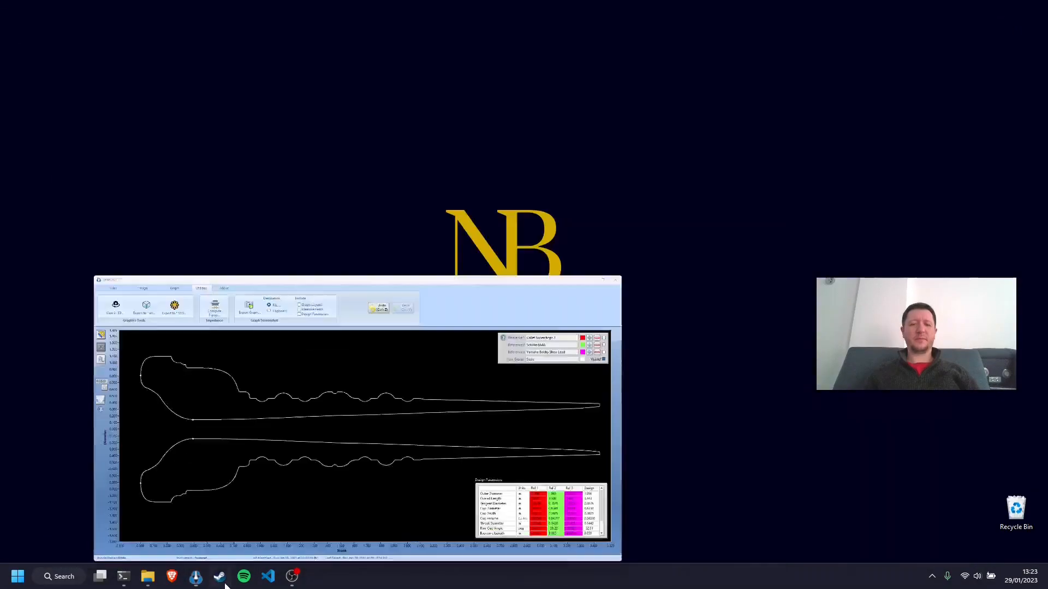
left_click(172, 576)
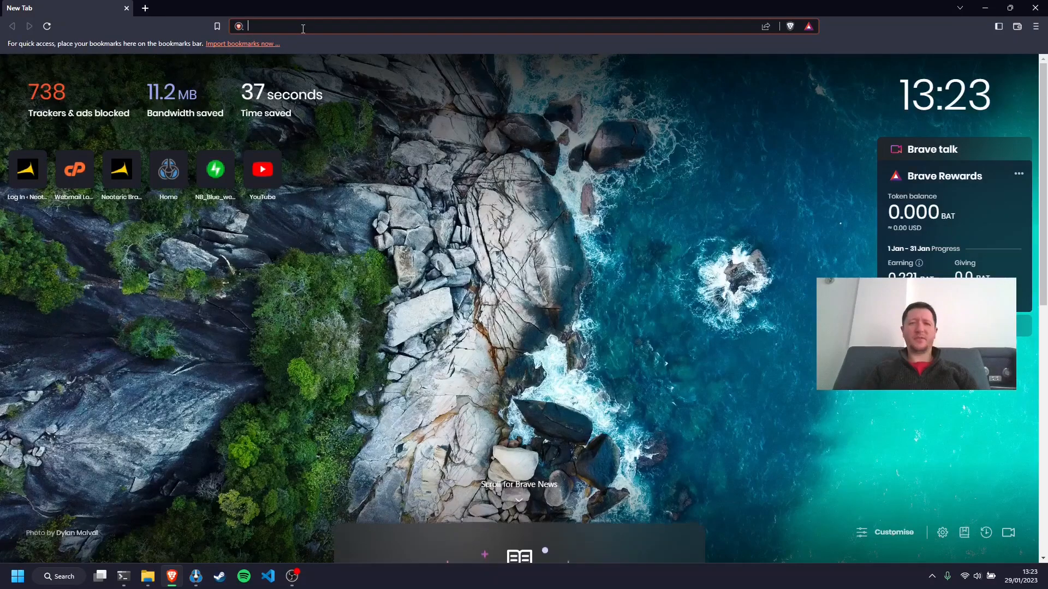
type("vennture")
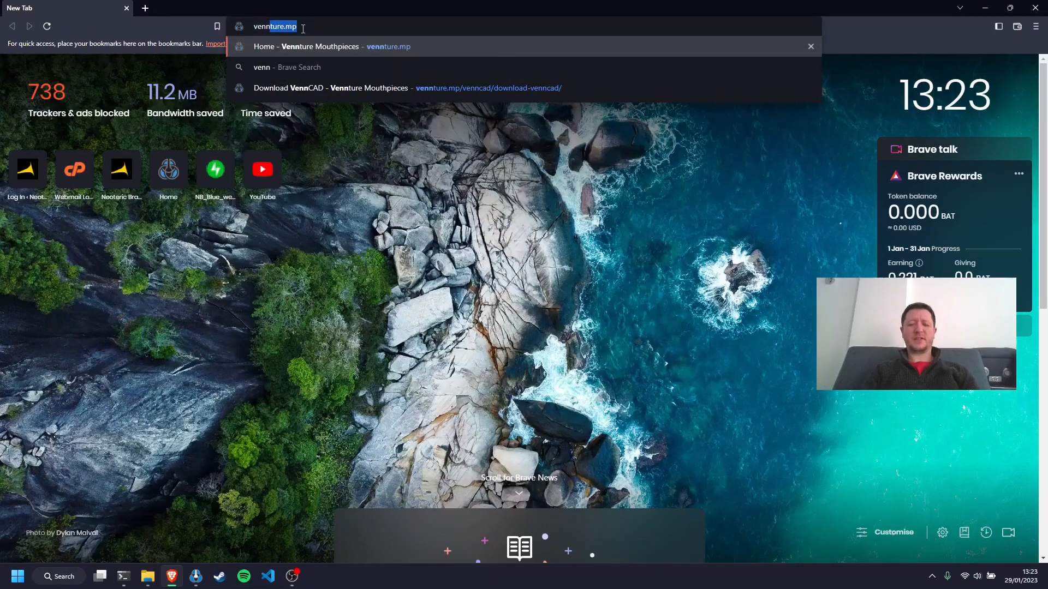
type(".mp")
key("Return")
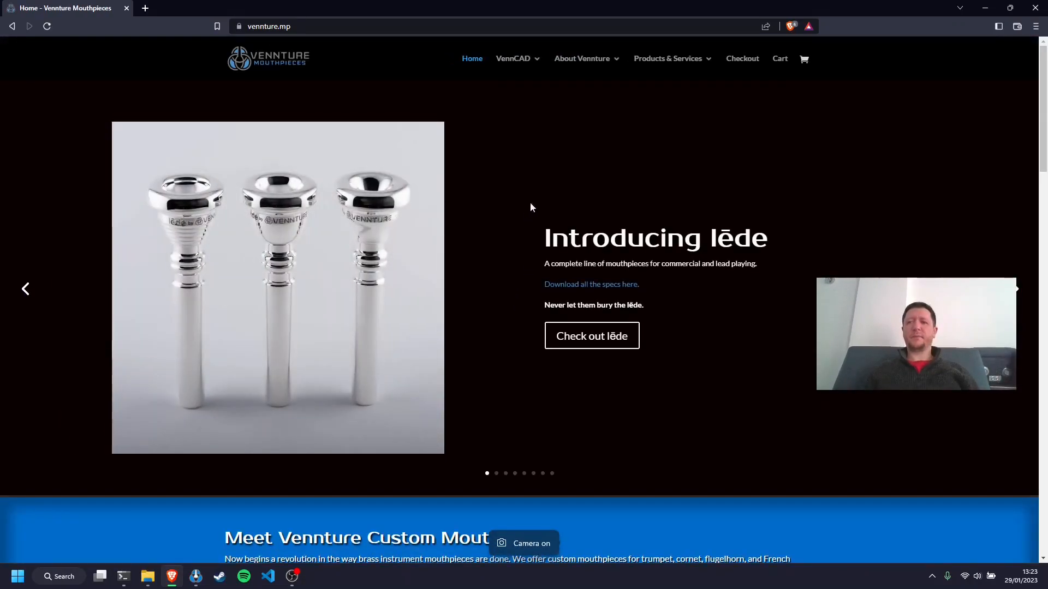
Open Vennture's Custom Mouthpiece product page and look through its instrument, plating, surface finish and design upload options.
mouse_move(518, 60)
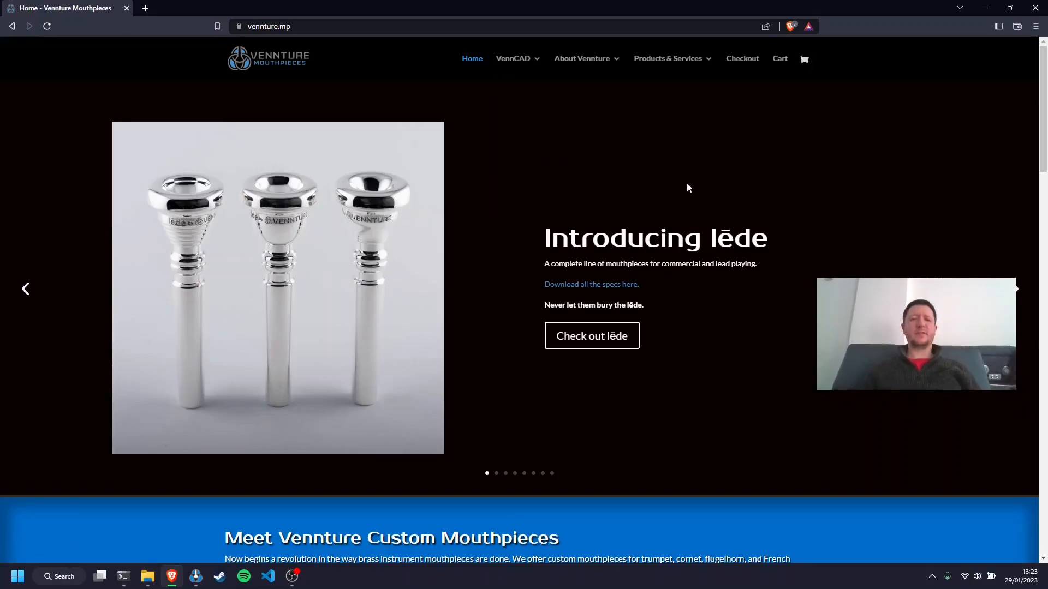
mouse_move(602, 69)
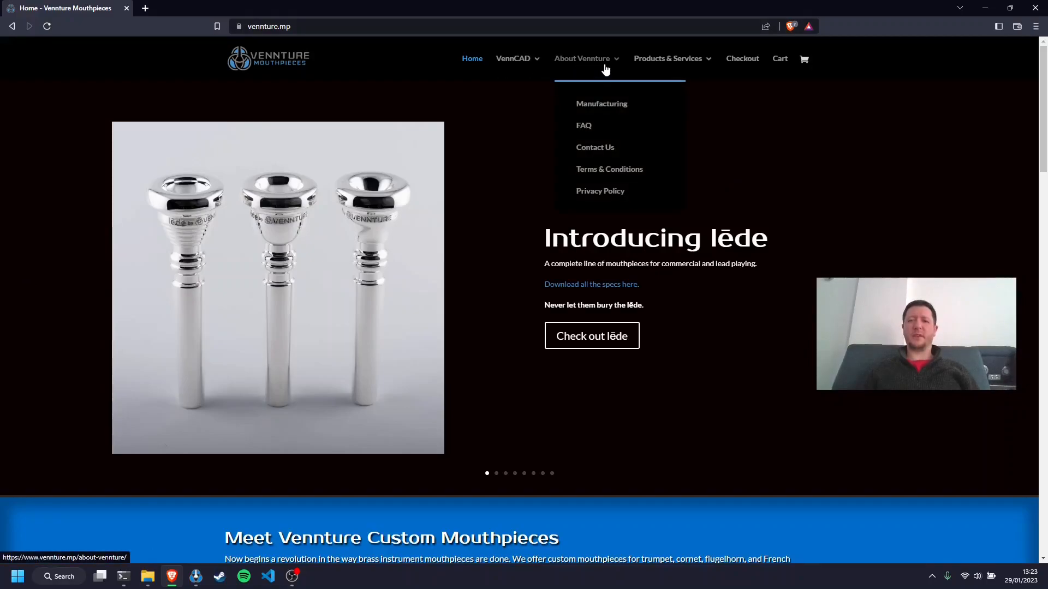
mouse_move(651, 66)
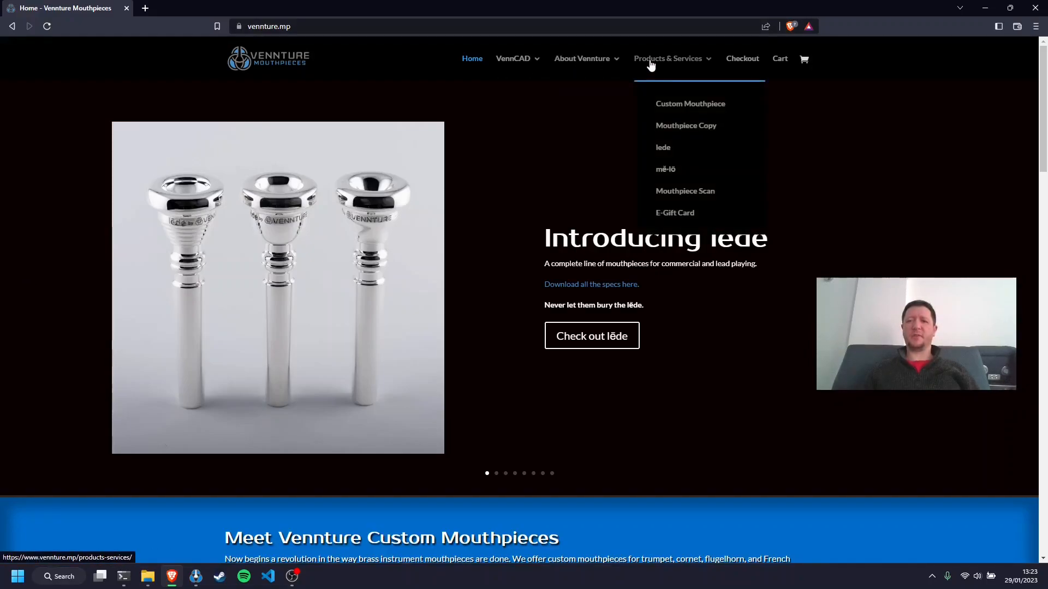
left_click(679, 107)
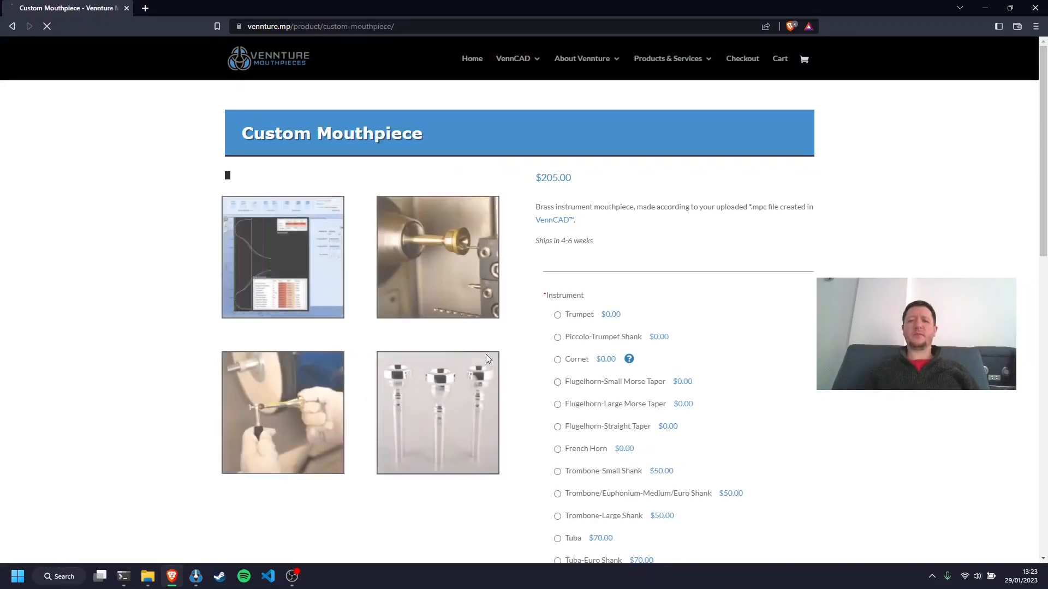
scroll(811, 355, "down", 5)
scroll(636, 327, "up", 5)
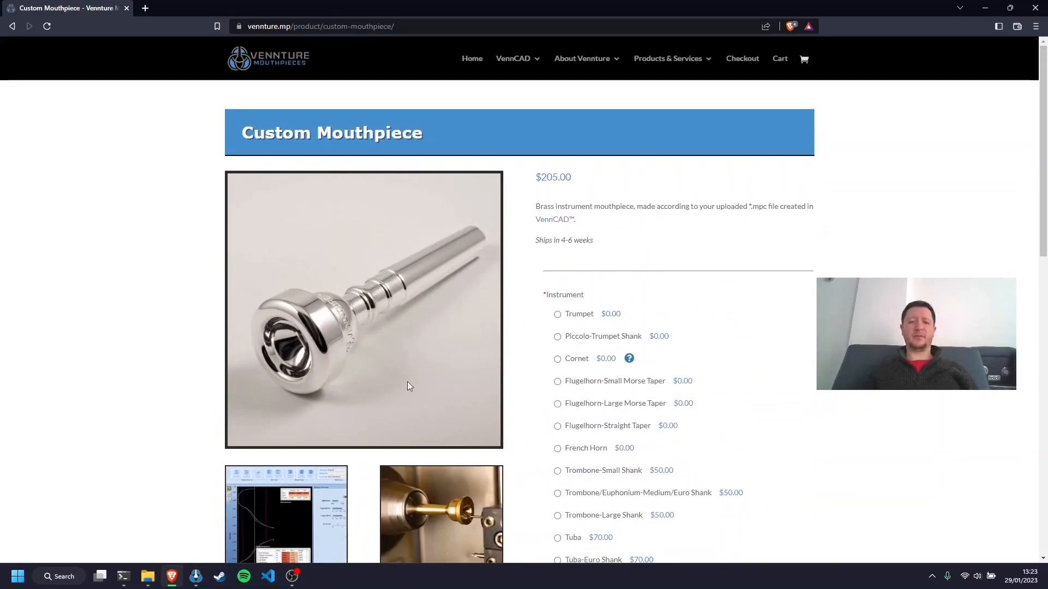
scroll(406, 388, "down", 5)
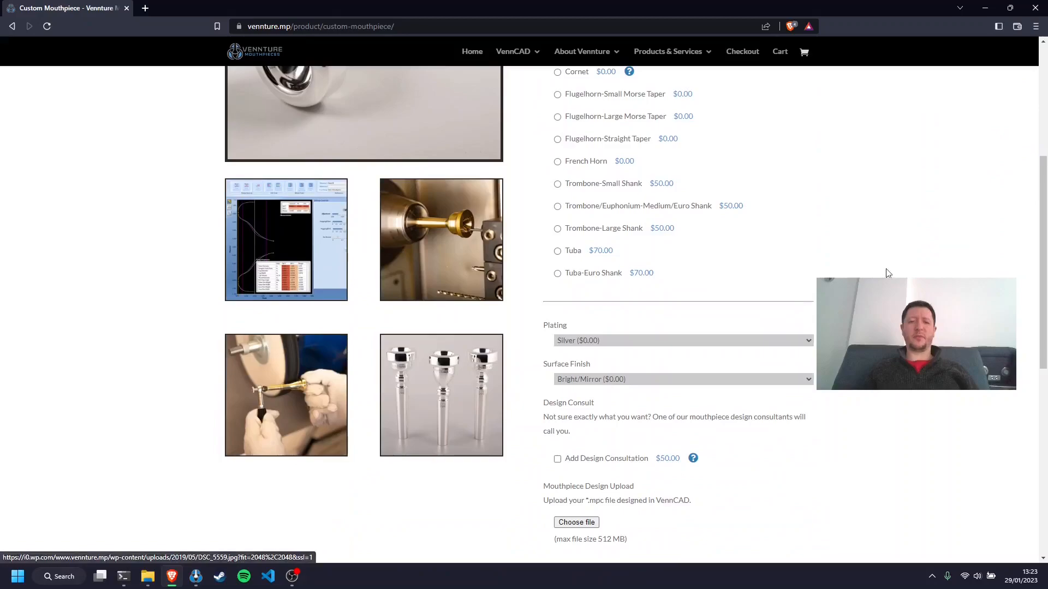
scroll(884, 273, "up", 2)
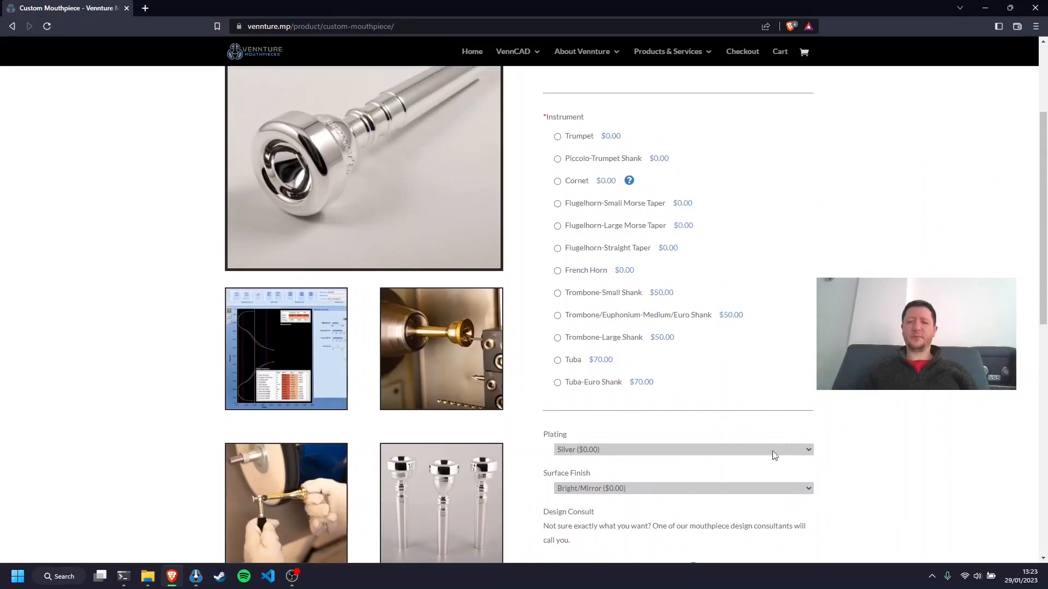
Set the plating to Gold (Rim & Cup Only) and check the product price.
left_click(742, 452)
left_click(712, 470)
scroll(871, 425, "up", 1)
scroll(872, 425, "up", 3)
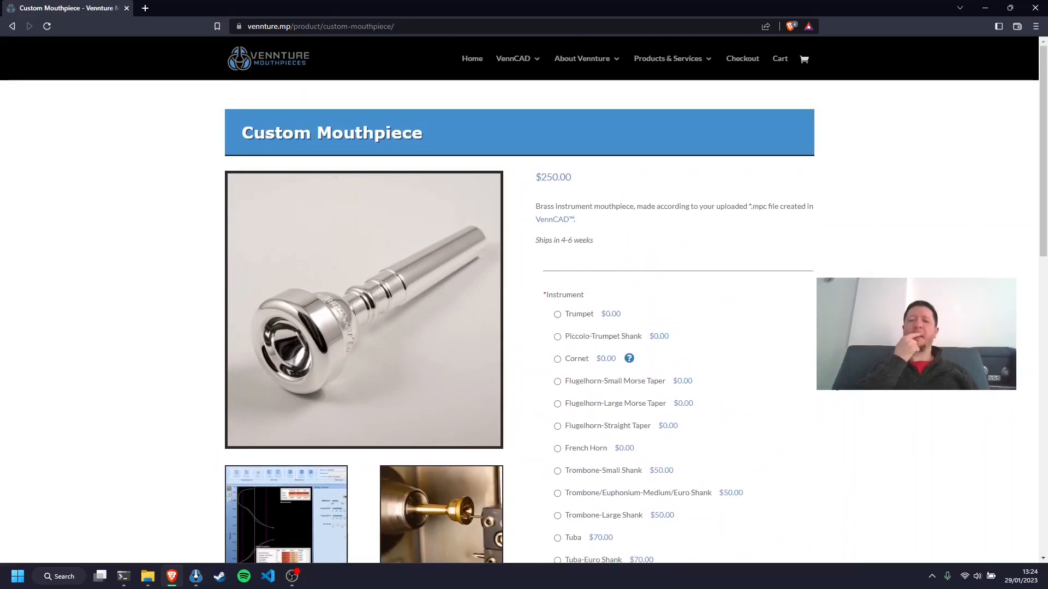
scroll(763, 354, "down", 5)
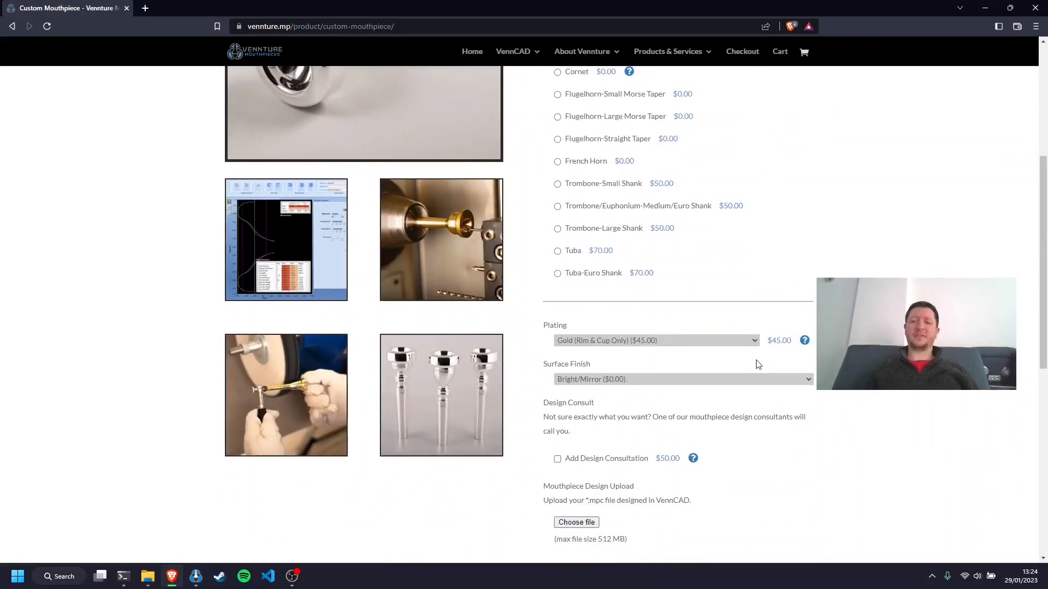
scroll(763, 361, "up", 3)
Try the full Gold plating option, return to Gold (Rim & Cup Only), and check the price again.
left_click(750, 505)
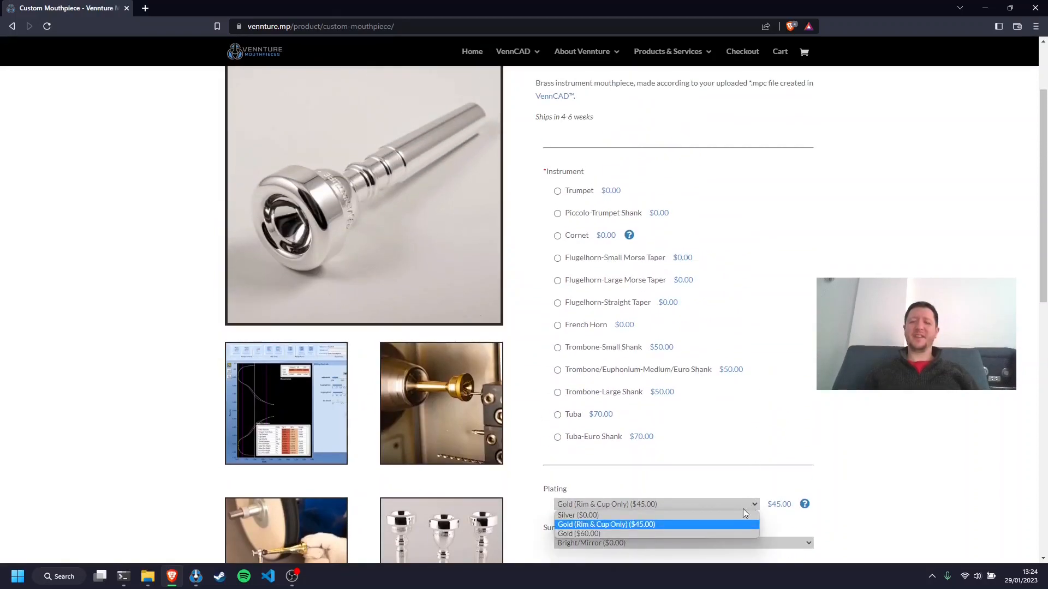
left_click(621, 535)
left_click(752, 506)
left_click(693, 528)
scroll(691, 513, "up", 2)
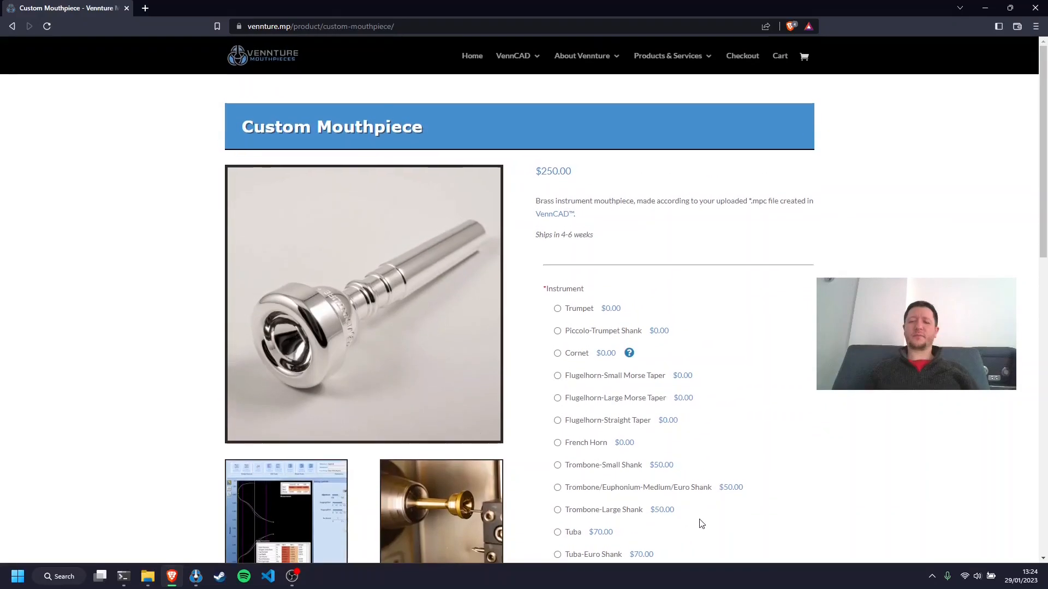
Set the plating back to Silver and check the product price.
scroll(699, 524, "down", 5)
left_click(630, 341)
left_click(624, 352)
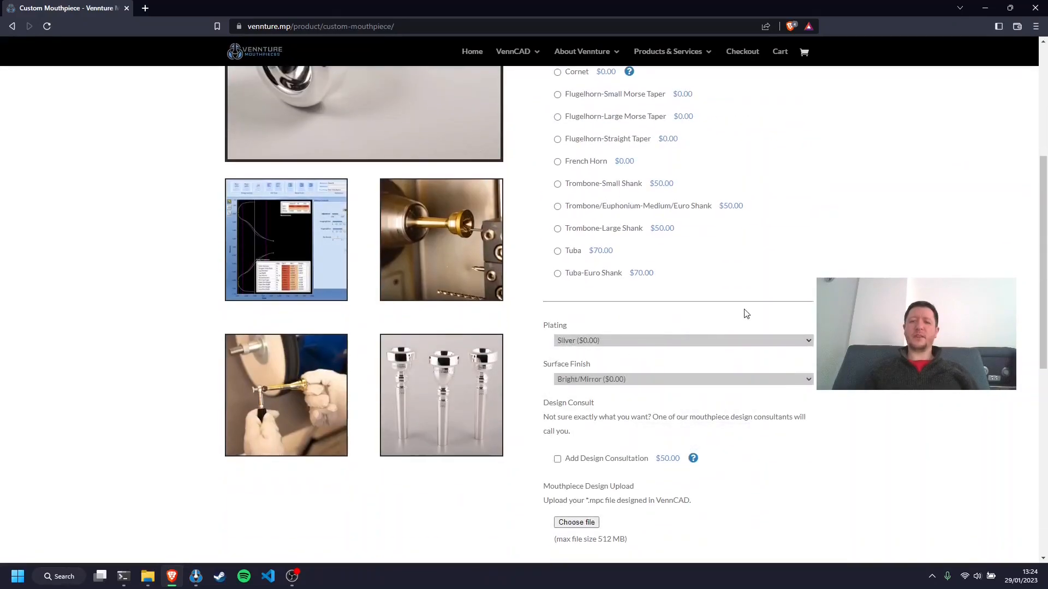
scroll(764, 328, "up", 5)
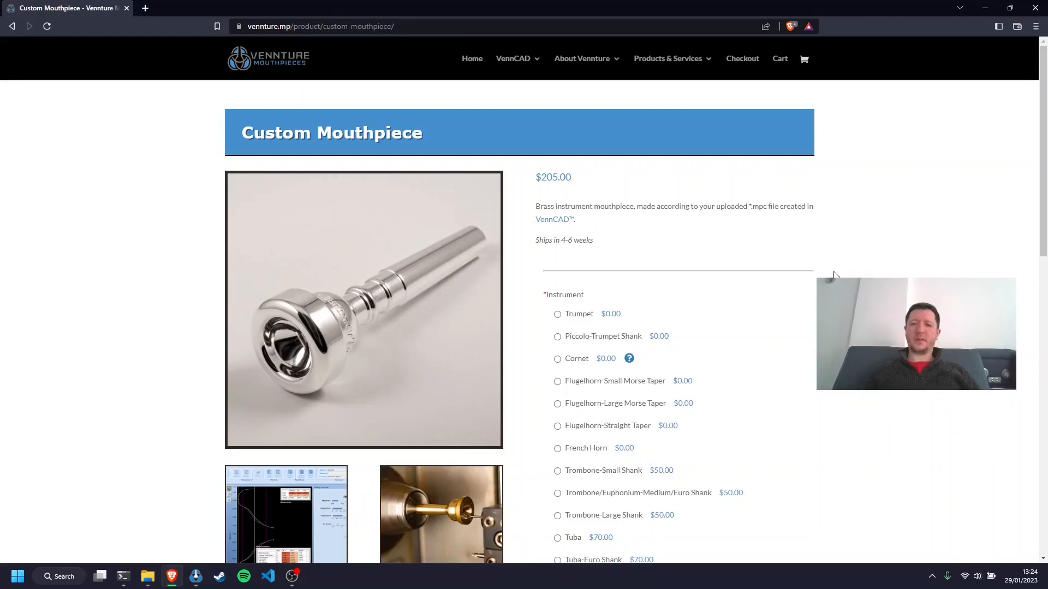
scroll(729, 271, "down", 5)
scroll(750, 299, "up", 5)
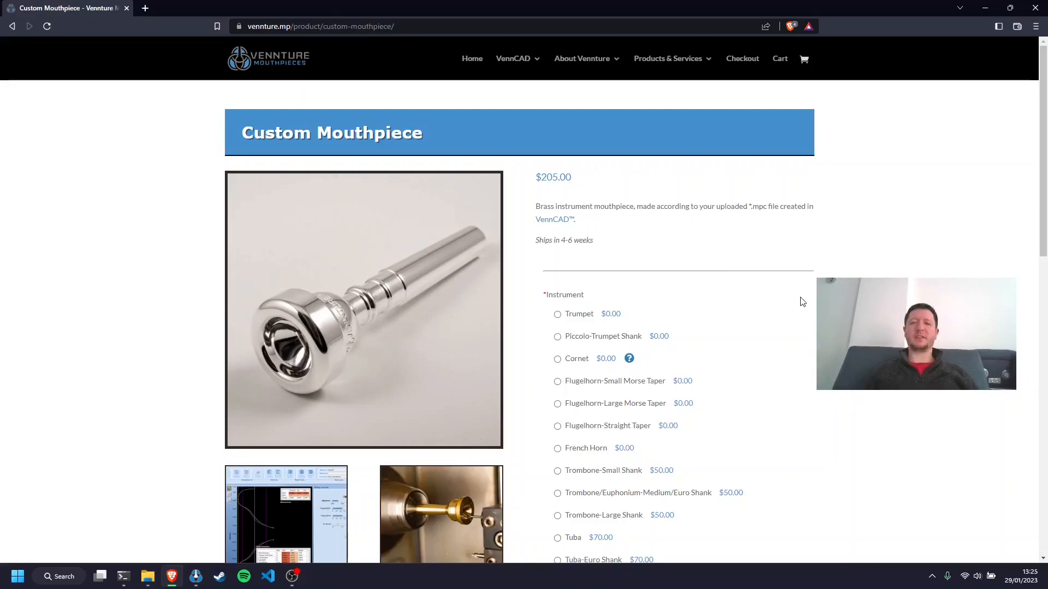
scroll(809, 300, "down", 2)
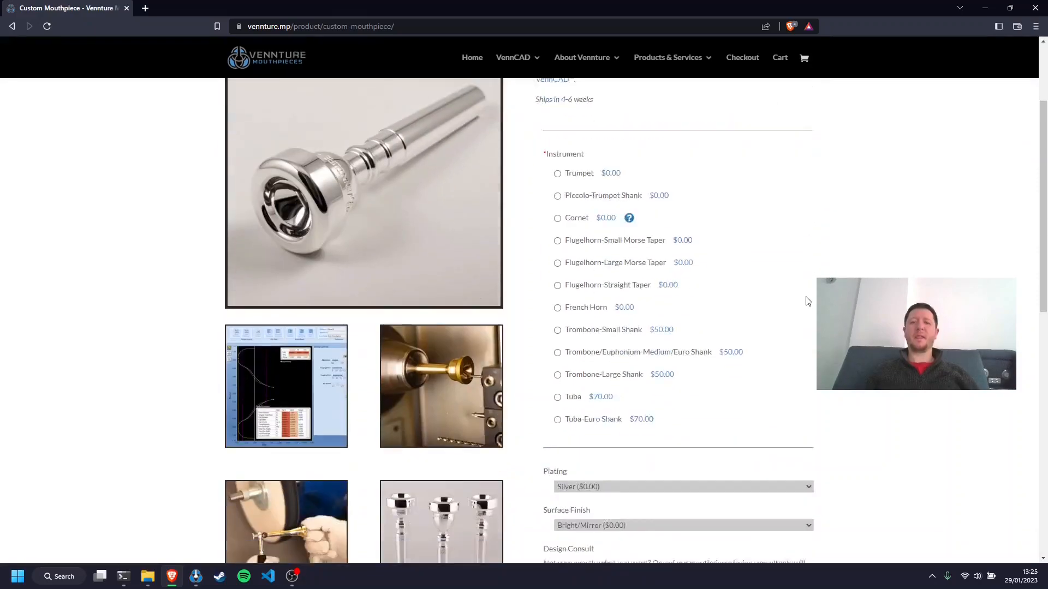
scroll(809, 299, "up", 2)
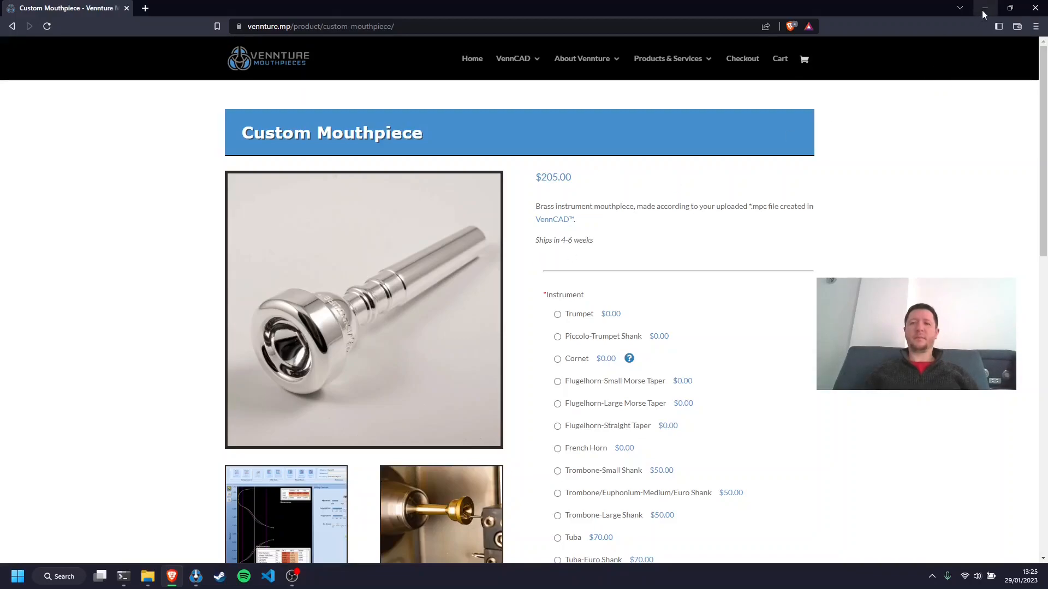
Load neotericbrass.com and open its Neoteric Brass Trumpet Mouthpieces page.
left_click(397, 26)
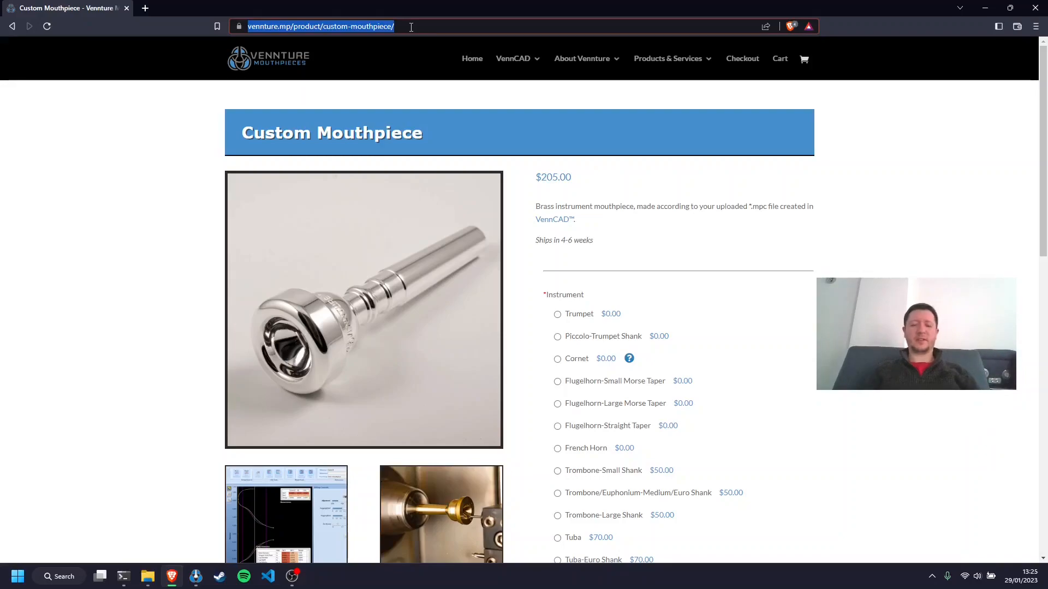
type("neot")
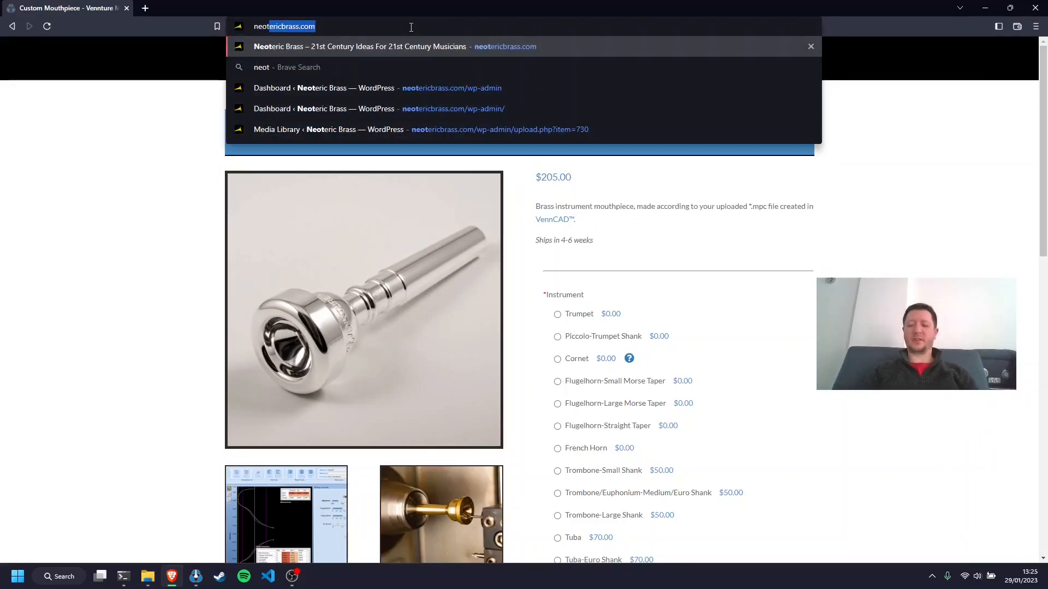
key("Return")
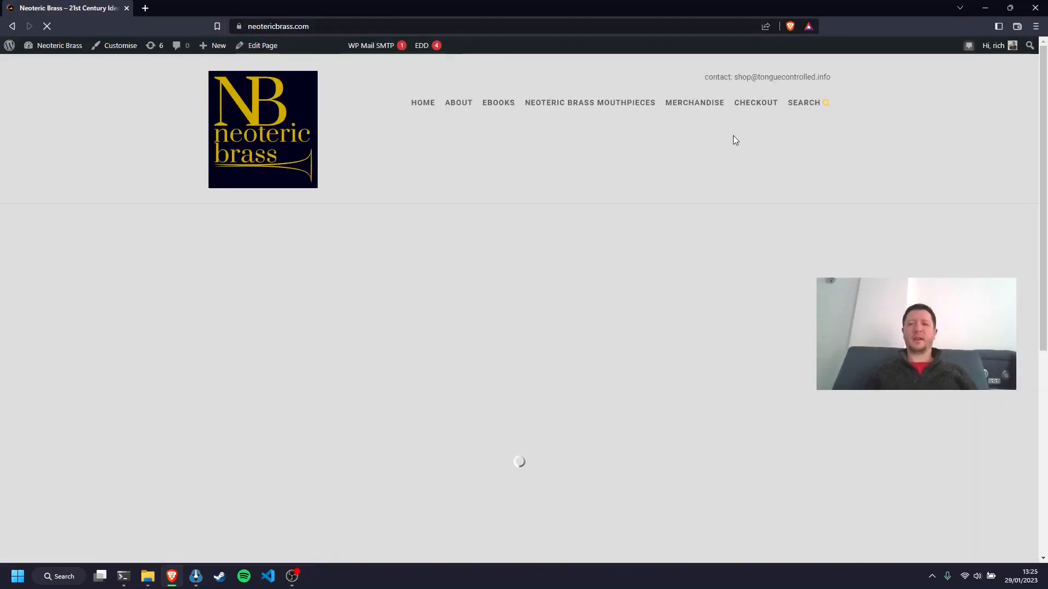
mouse_move(625, 107)
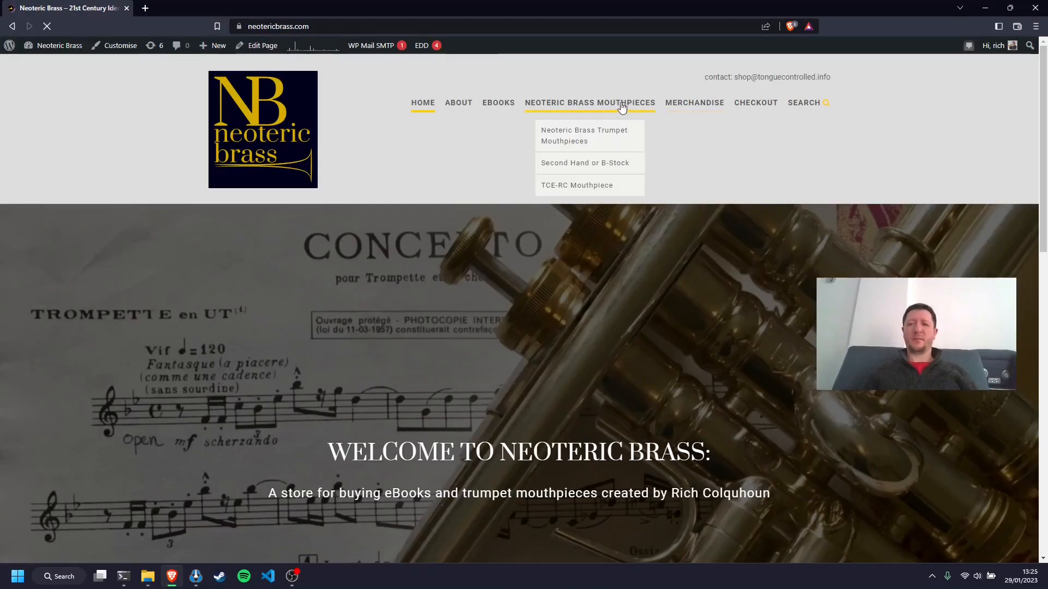
left_click(574, 137)
Look through the Neoteric Brass Trumpet Mouthpieces page from the introduction down to the photos of the mouthpiece pair.
scroll(812, 282, "down", 5)
scroll(838, 269, "up", 4)
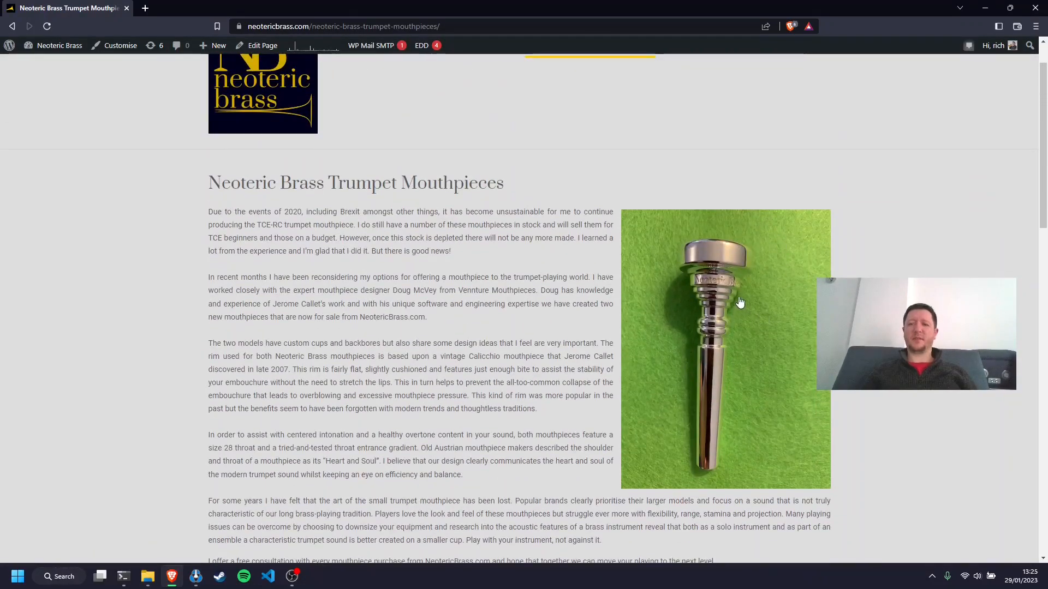
scroll(726, 273, "down", 5)
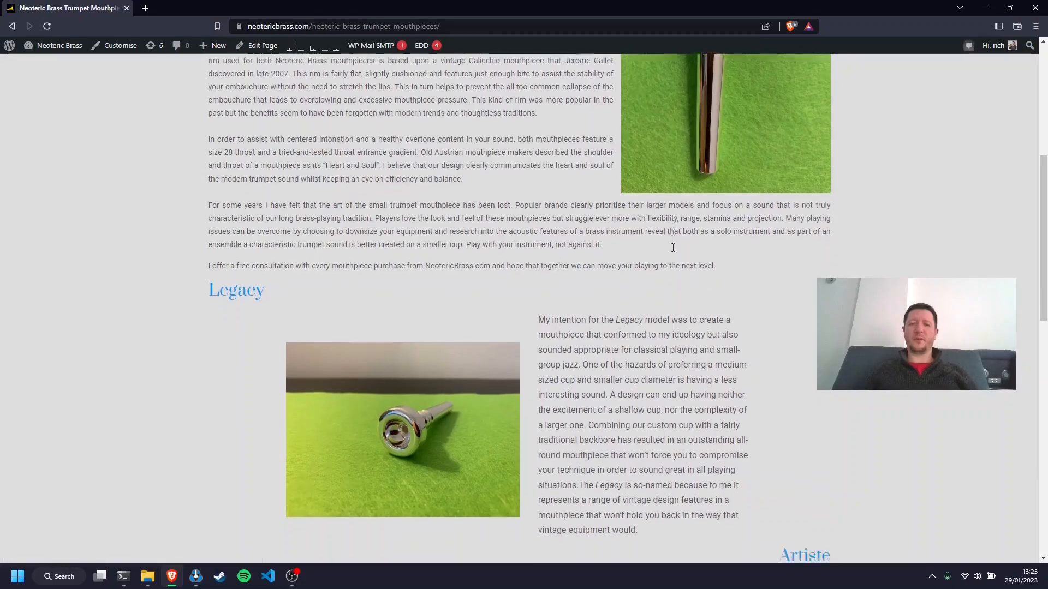
scroll(677, 254, "down", 10)
scroll(682, 252, "up", 2)
scroll(687, 262, "down", 4)
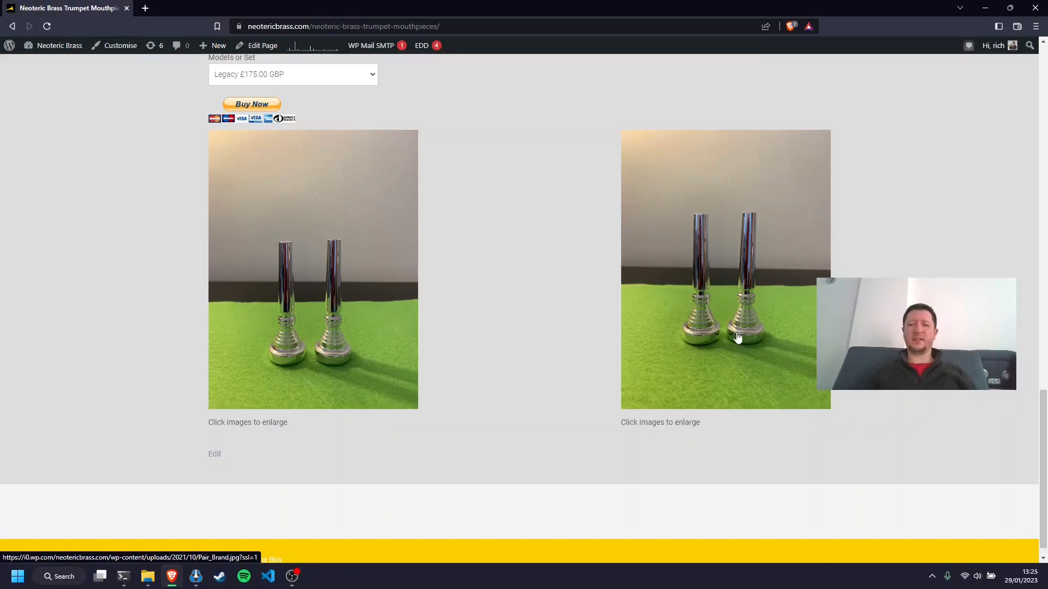
scroll(760, 332, "down", 1)
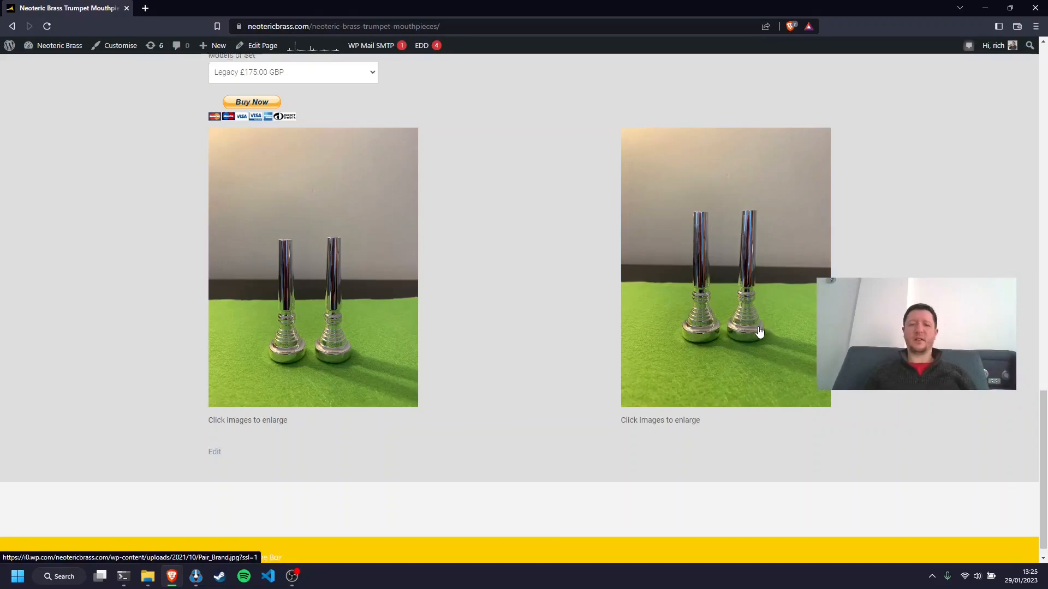
Enlarge the Pair_Brand.jpg photo of the two mouthpieces, inspect it at full size, and return to the mouthpieces page.
left_click(759, 332)
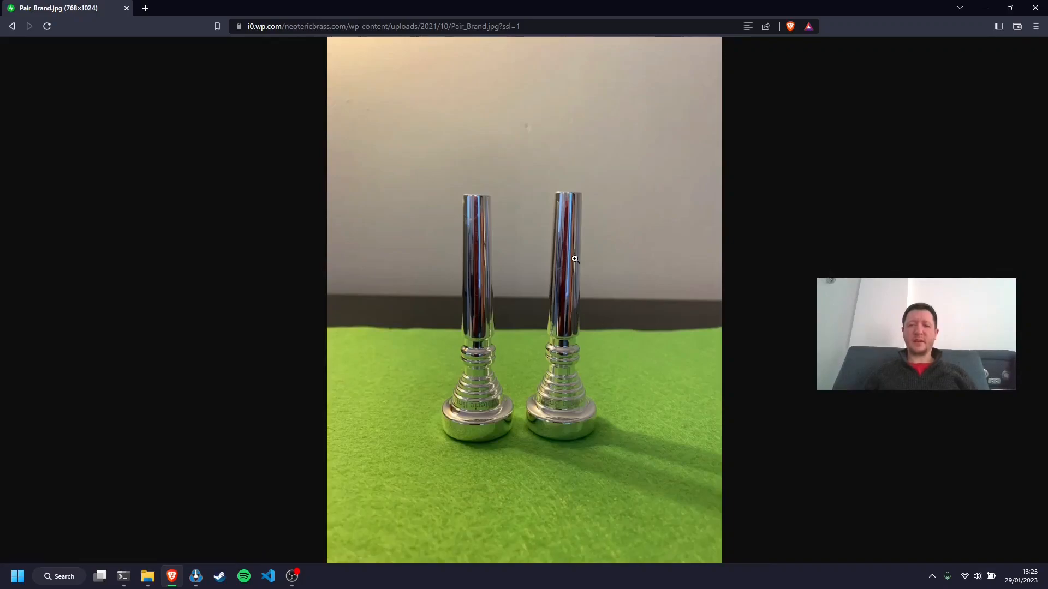
left_click(572, 339)
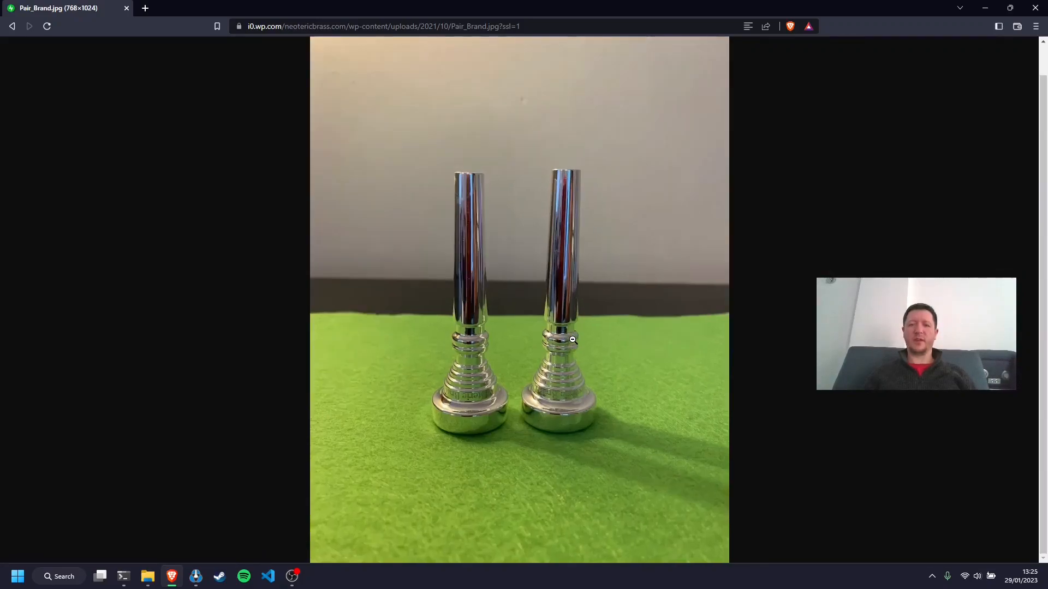
left_click(573, 340)
left_click(12, 26)
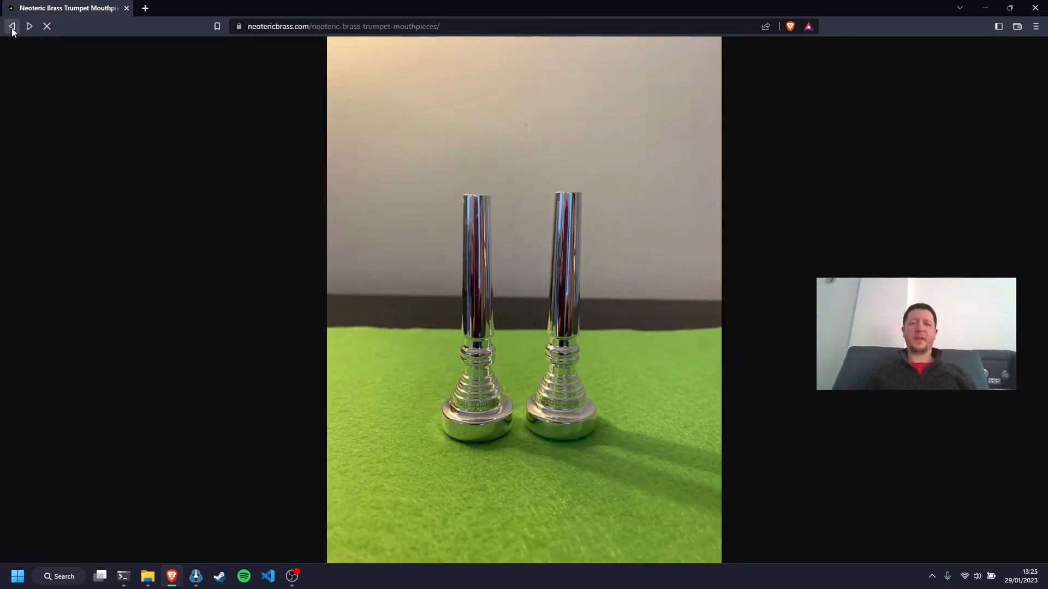
Review the Legacy and Artiste descriptions and view the purchase choices under Models or Set, keeping the Legacy selection.
scroll(693, 284, "up", 6)
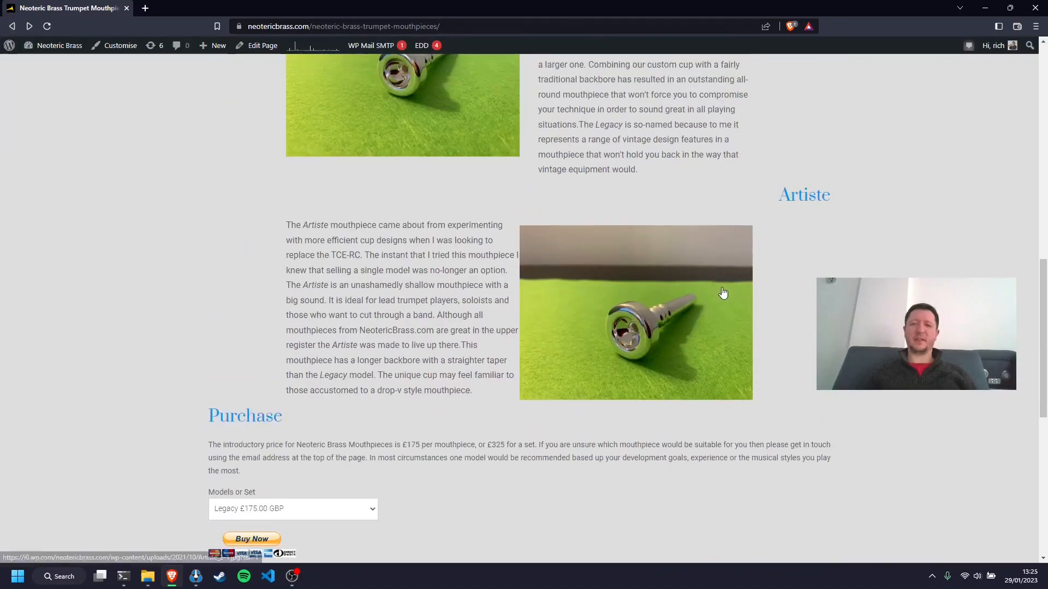
scroll(620, 288, "up", 5)
scroll(562, 292, "down", 3)
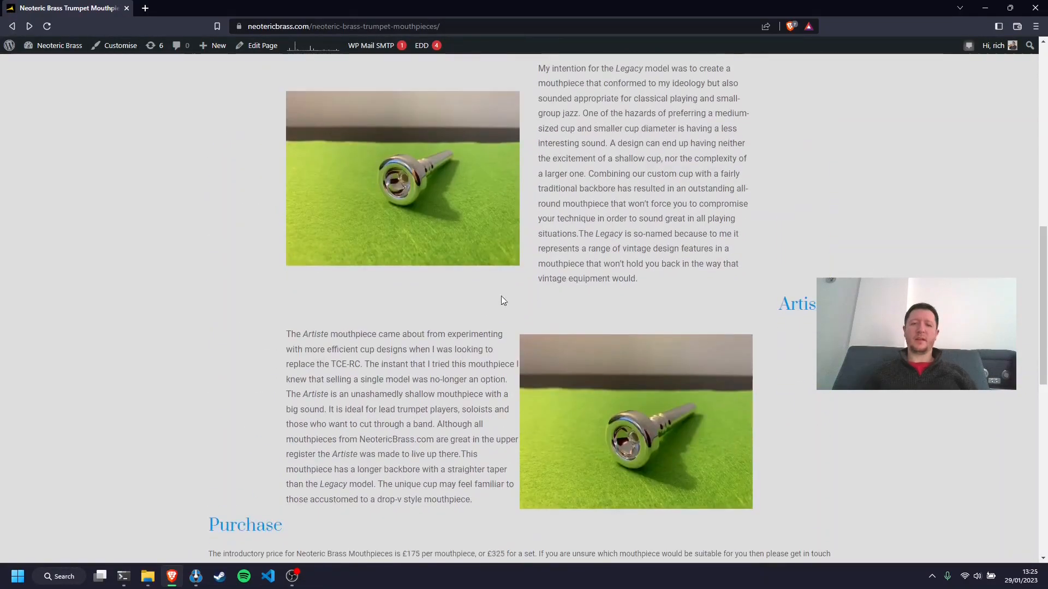
scroll(515, 299, "down", 5)
left_click(343, 346)
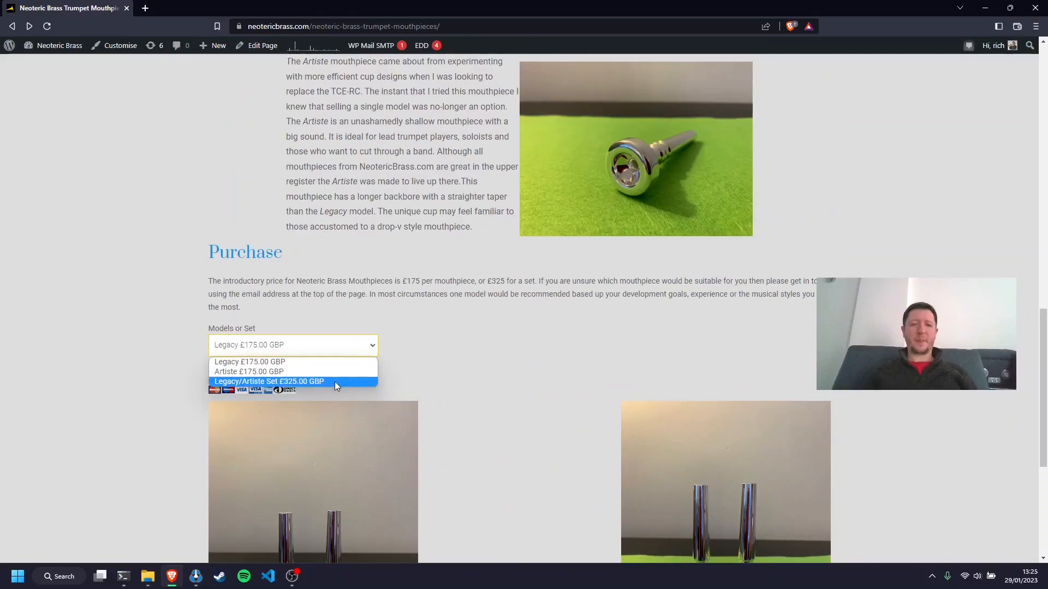
left_click(552, 381)
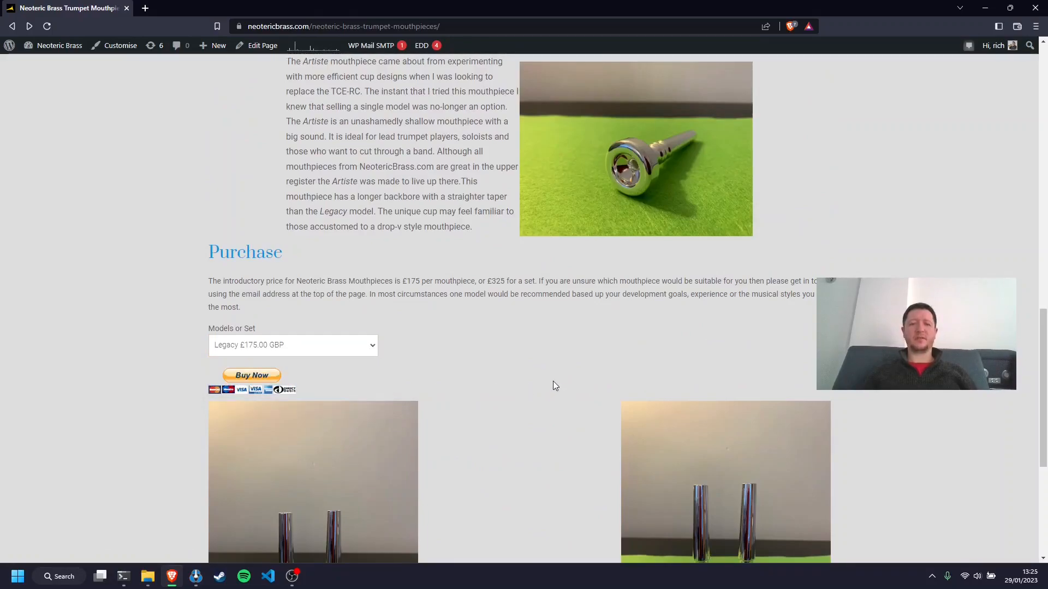
Review the page's purchase section, model descriptions and introduction once more, and minimize the browser.
scroll(895, 391, "down", 5)
scroll(899, 392, "up", 5)
scroll(800, 338, "up", 8)
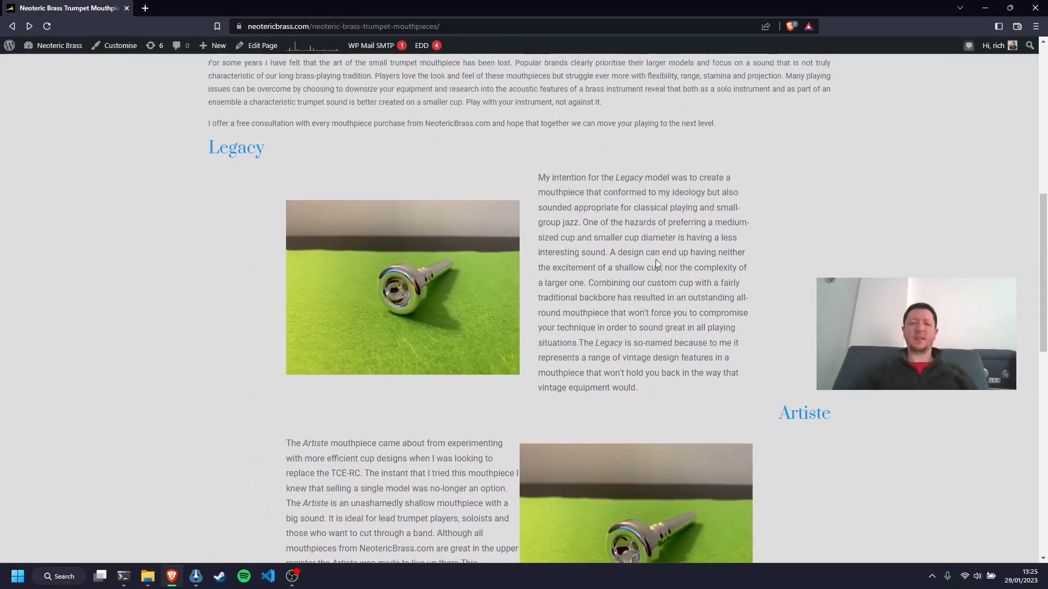
scroll(802, 286, "up", 9)
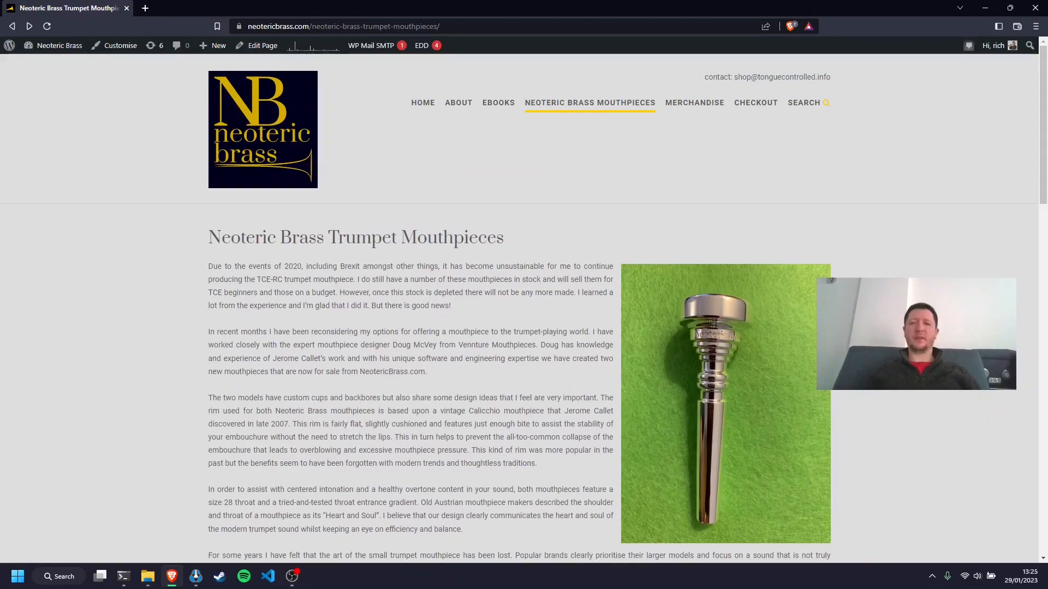
scroll(713, 197, "down", 3)
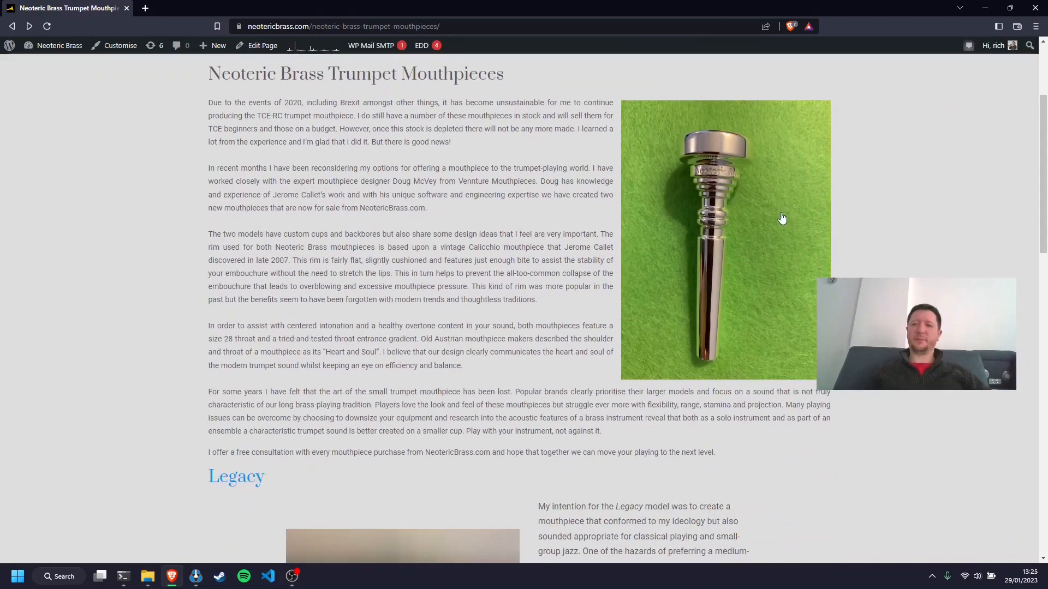
scroll(787, 277, "down", 3)
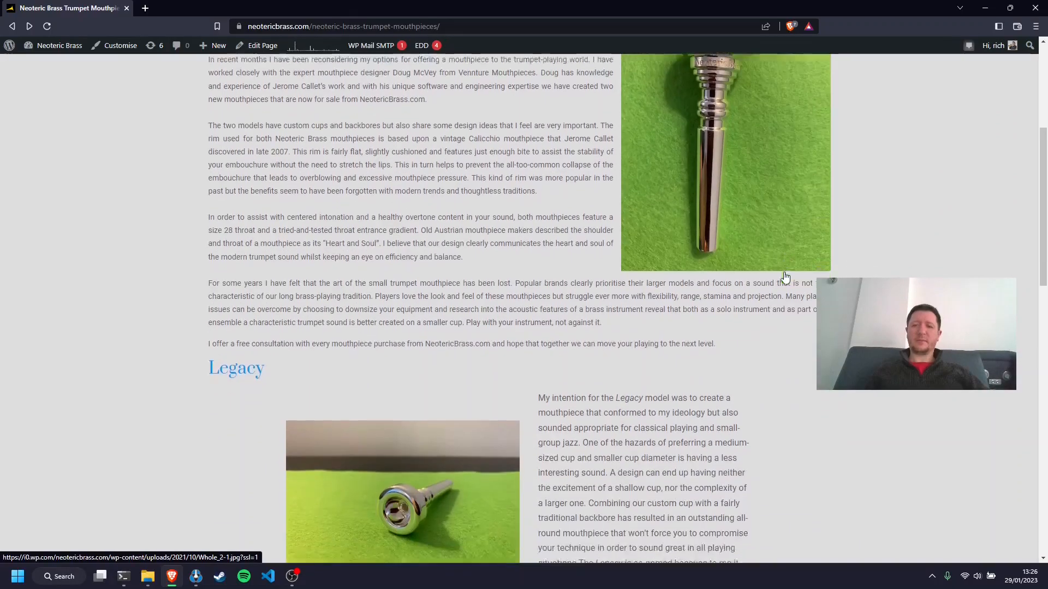
scroll(810, 317, "up", 4)
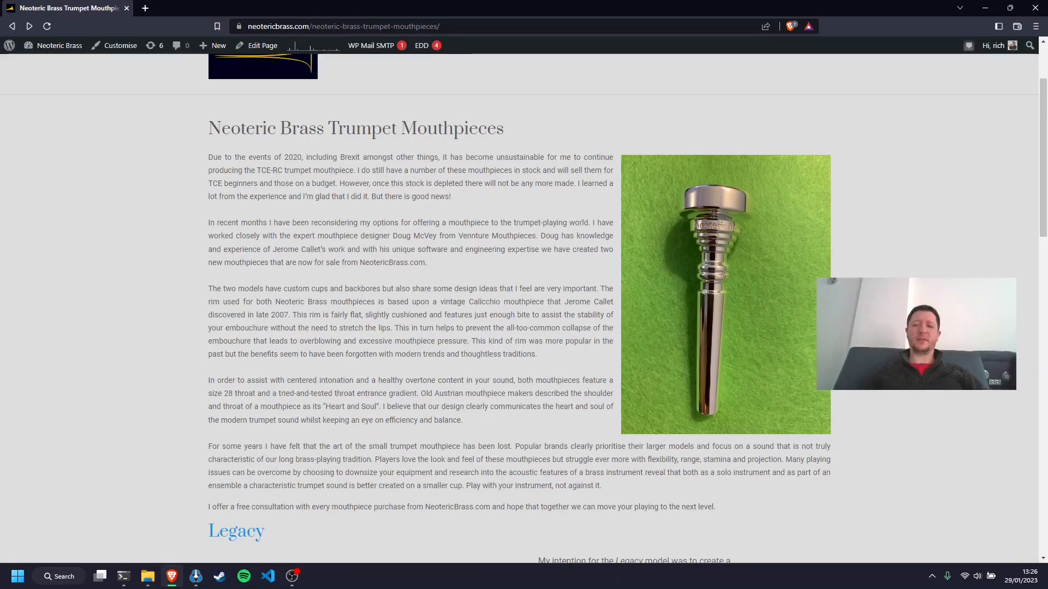
scroll(609, 337, "down", 4)
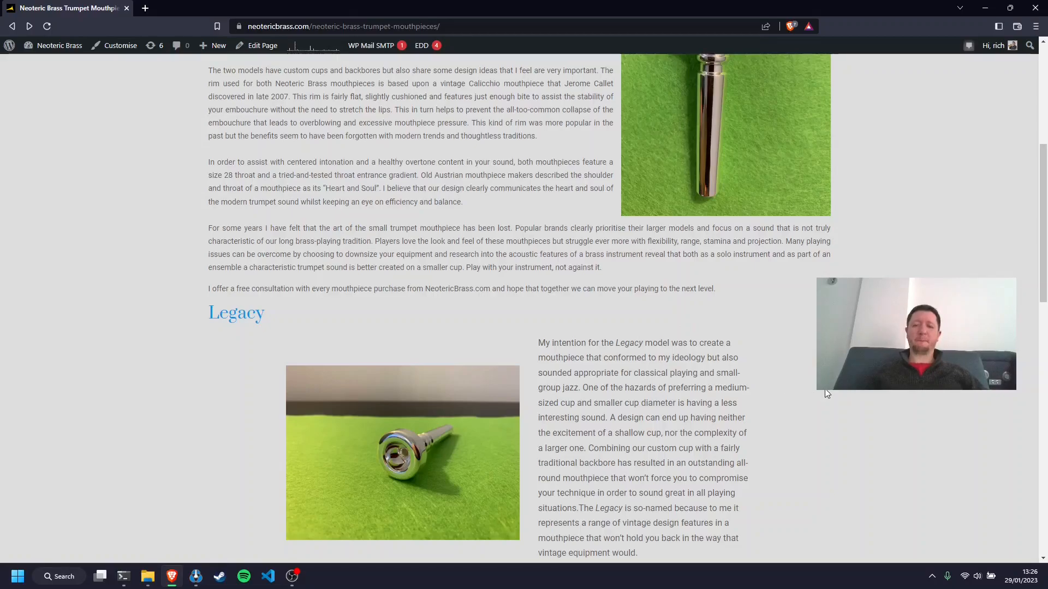
scroll(825, 394, "down", 8)
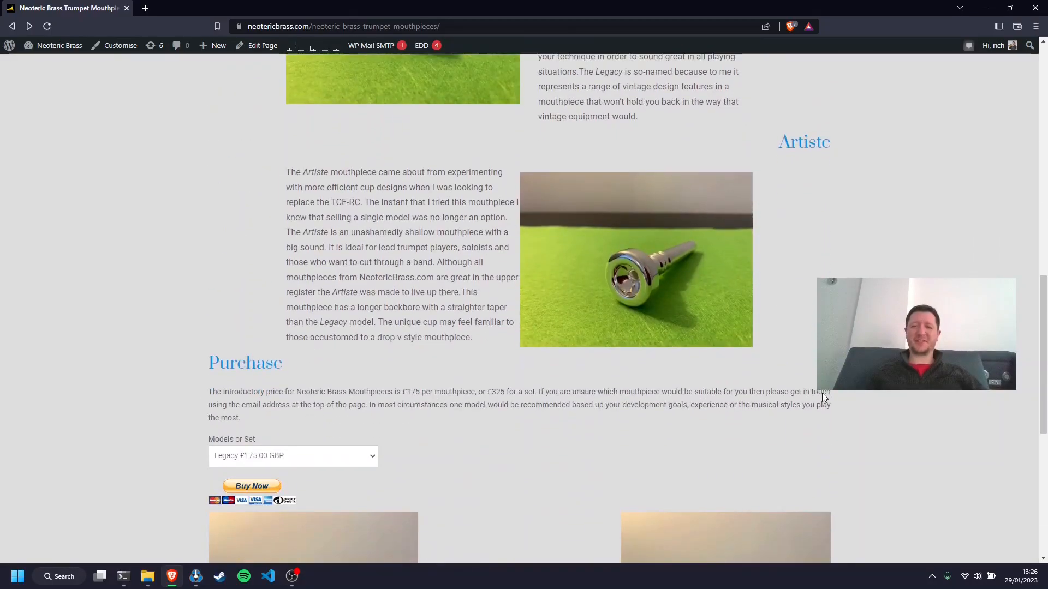
scroll(822, 396, "up", 6)
scroll(820, 393, "up", 8)
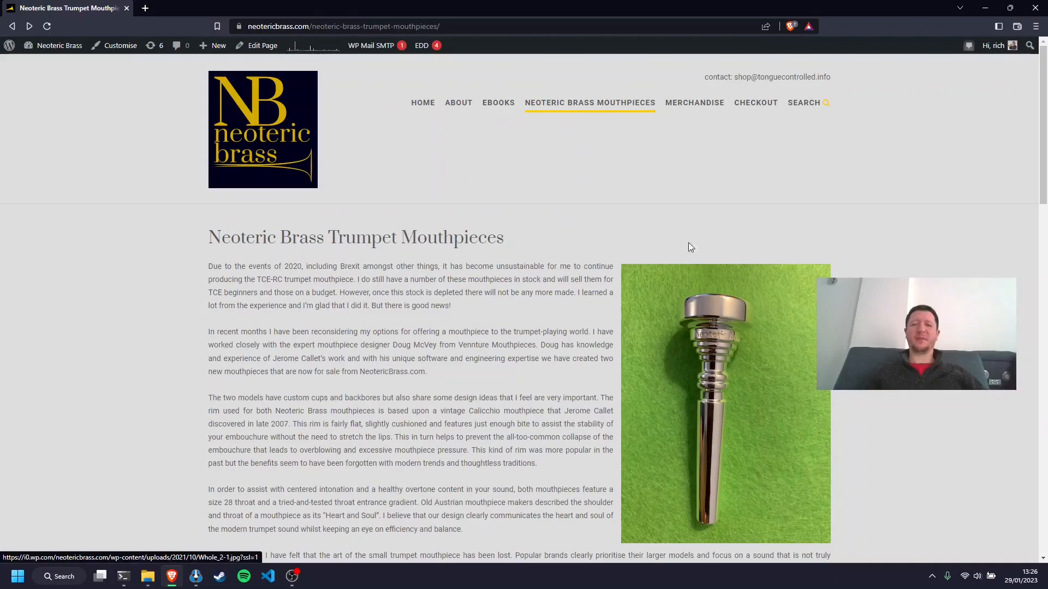
left_click(985, 9)
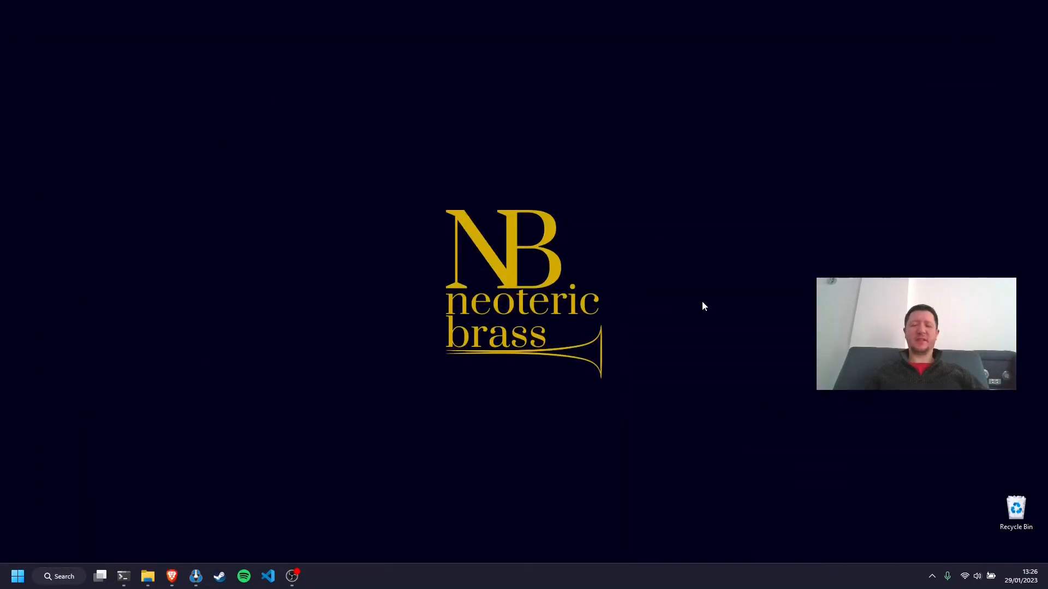